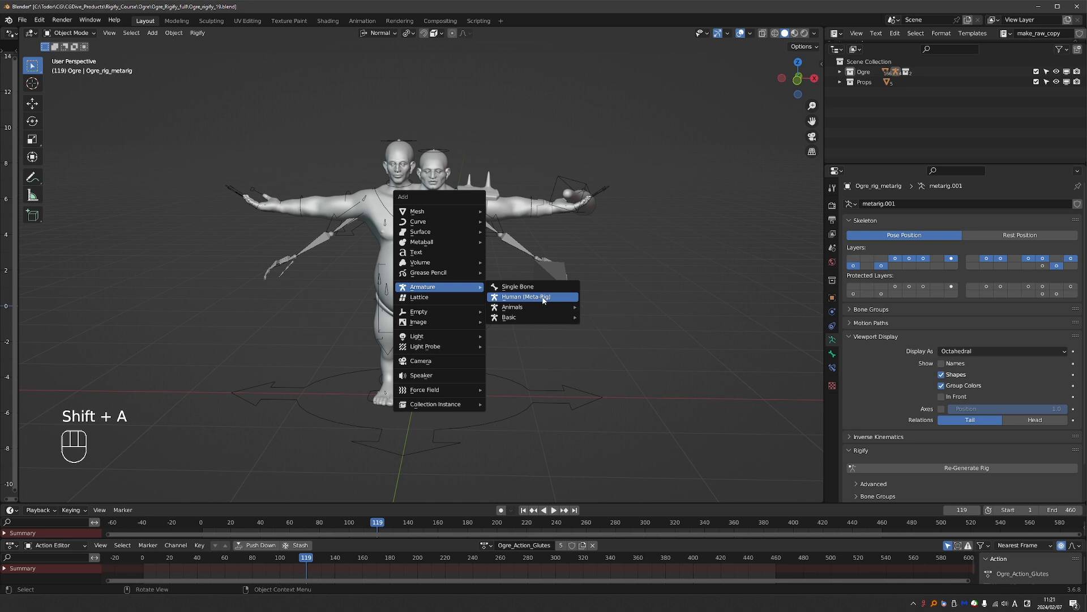
Add a Human (Meta-Rig) armature to check its Rigify options and delete it again
{"action": "left_click", "coordinate": [543, 297]}
{"action": "scroll", "coordinate": [934, 340], "scroll_direction": "down", "scroll_amount": 3}
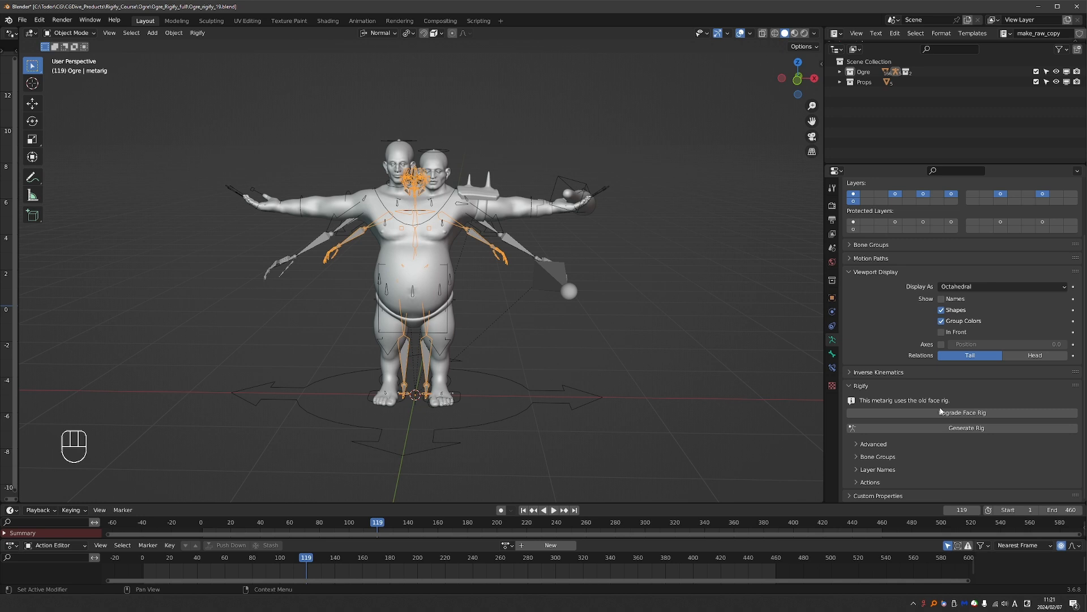
{"action": "key", "text": "x"}
{"action": "left_click", "coordinate": [730, 342]}
{"action": "key", "text": "ctrl+z"}
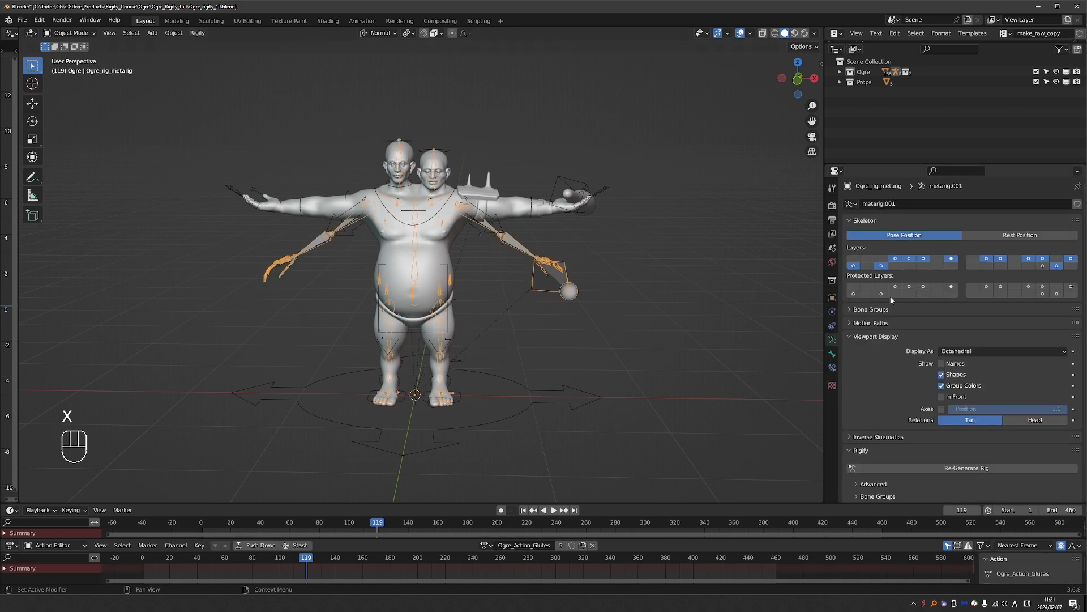
Open the splash screen to check the installed Blender version
{"action": "left_click", "coordinate": [9, 20]}
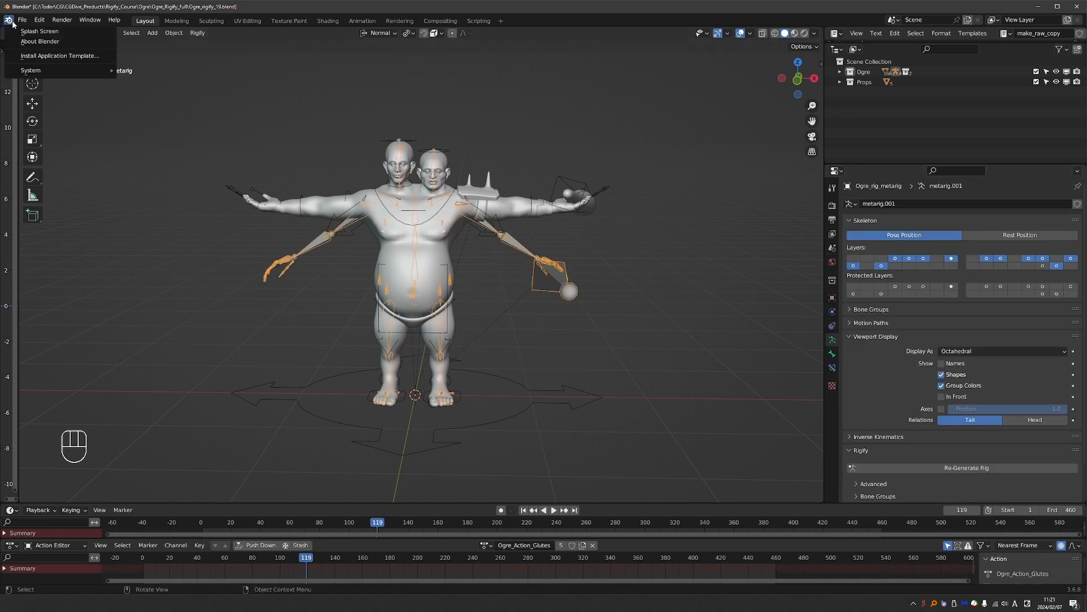
{"action": "left_click", "coordinate": [26, 27]}
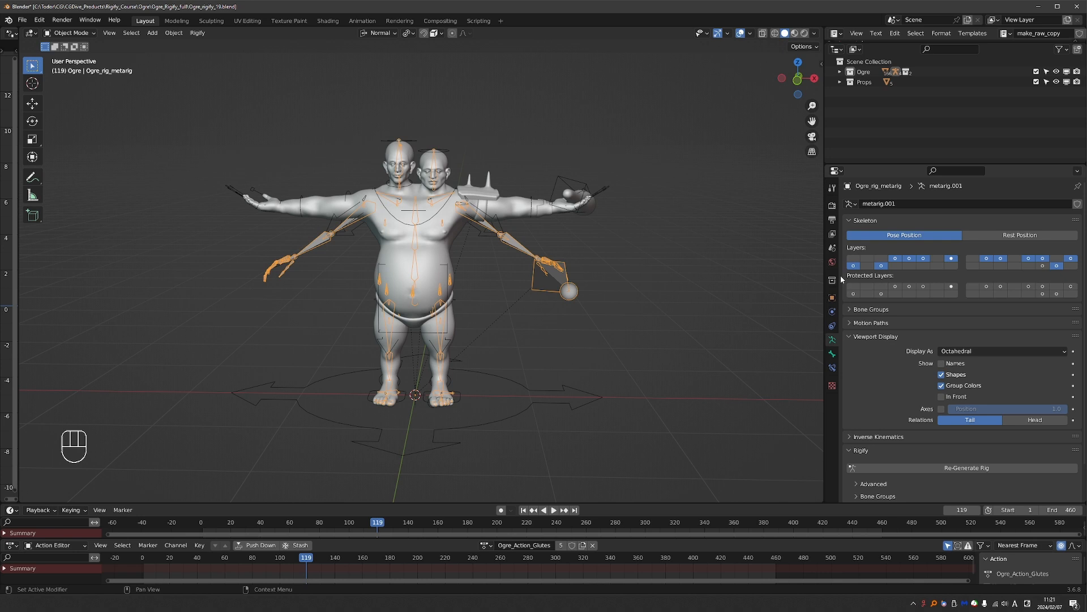
Make the FACES collection inside Ogre visible in the viewport and expand it to inspect both face meta-rigs on the heads
{"action": "left_click", "coordinate": [841, 71]}
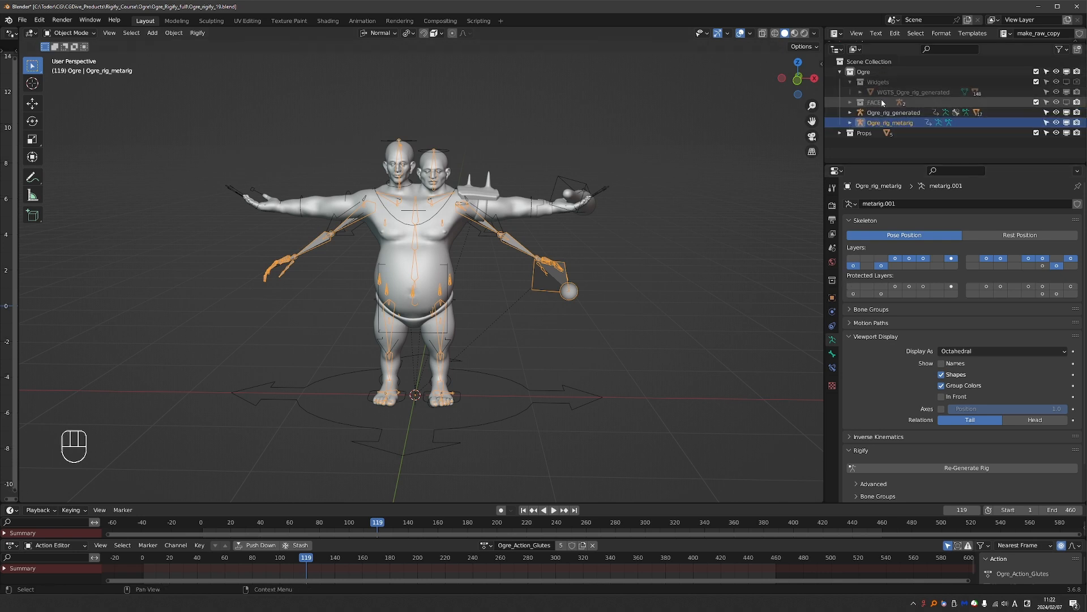
{"action": "left_click", "coordinate": [1067, 102]}
{"action": "left_click", "coordinate": [850, 102]}
{"action": "scroll", "coordinate": [555, 182], "scroll_direction": "up", "scroll_amount": 5}
{"action": "middle_click_drag", "start_coordinate": [526, 152], "coordinate": [546, 371], "text": "shift"}
{"action": "scroll", "coordinate": [532, 317], "scroll_direction": "up", "scroll_amount": 3}
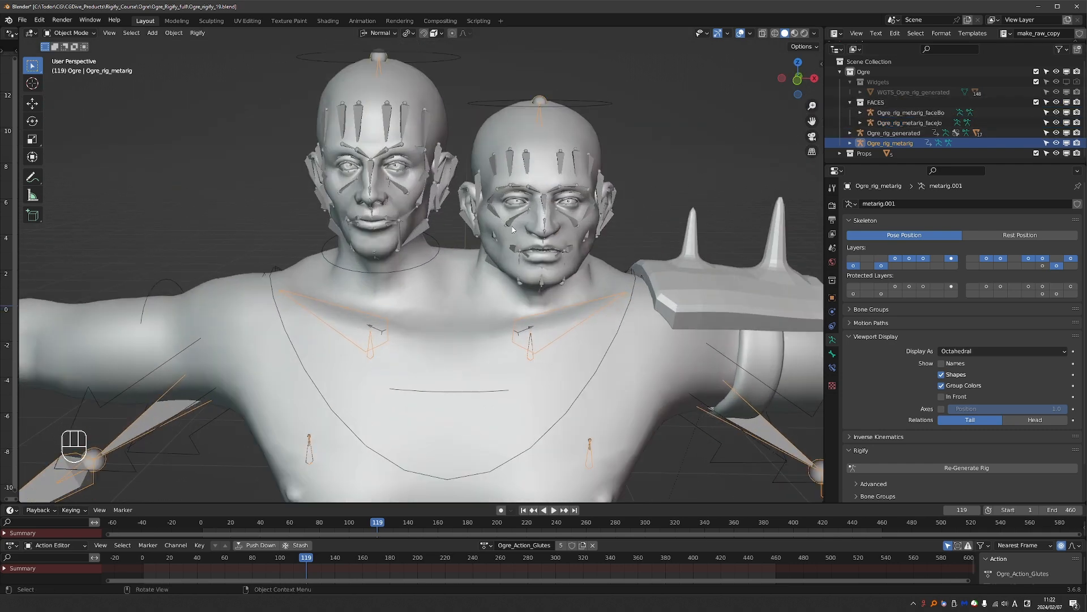
{"action": "middle_click_drag", "start_coordinate": [509, 227], "coordinate": [468, 227]}
{"action": "scroll", "coordinate": [468, 227], "scroll_direction": "up", "scroll_amount": 3}
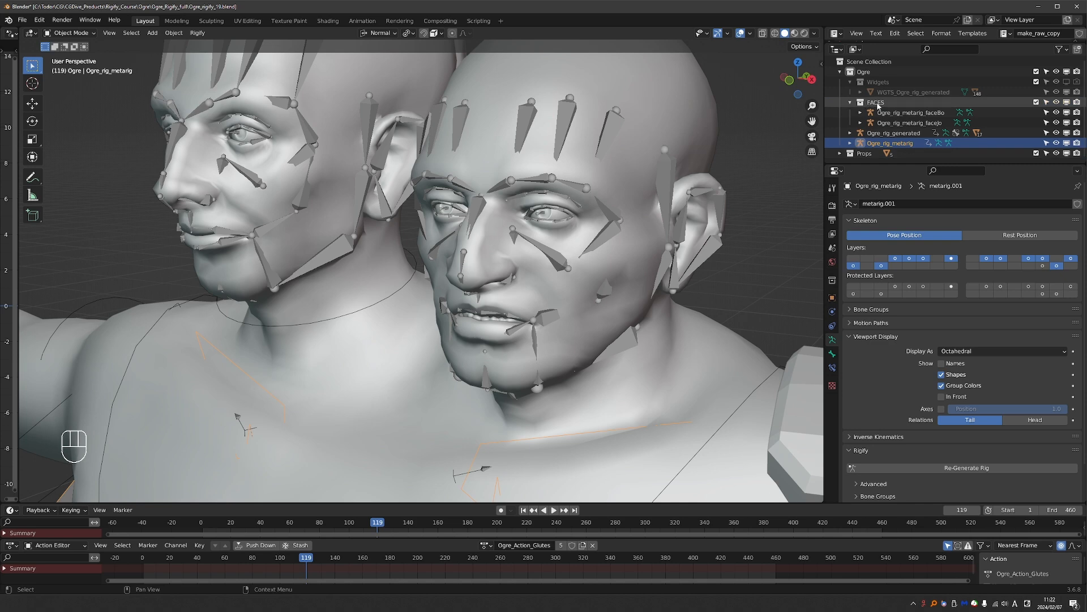
Move the FACES collection out of the Ogre collection to directly under the Scene Collection
{"action": "left_click_drag", "start_coordinate": [891, 165], "coordinate": [891, 251]}
{"action": "left_click_drag", "start_coordinate": [876, 102], "coordinate": [870, 60]}
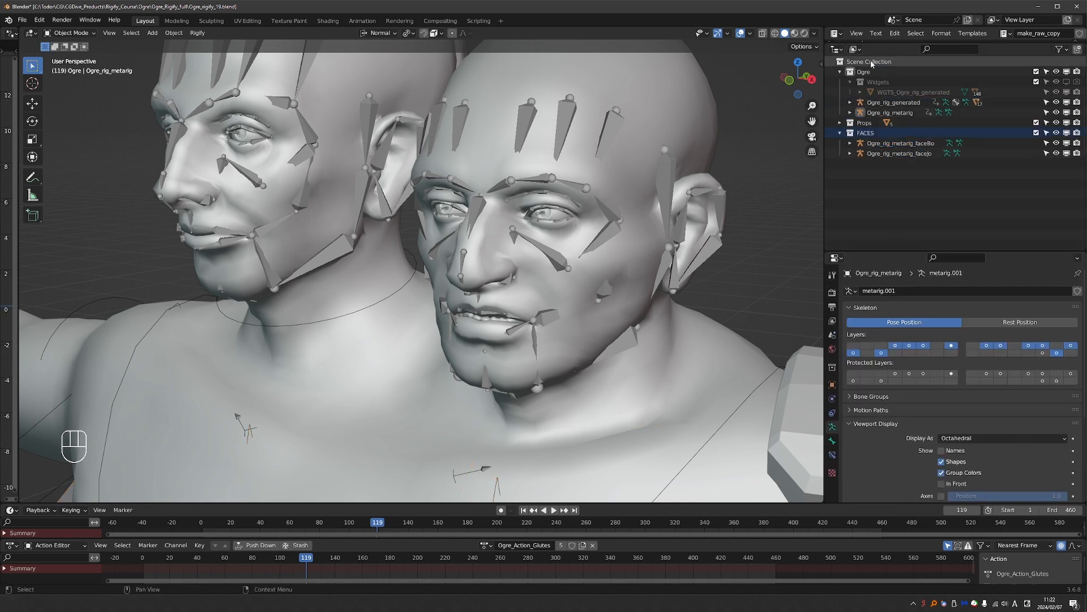
{"action": "middle_click_drag", "start_coordinate": [613, 236], "coordinate": [627, 224]}
{"action": "scroll", "coordinate": [627, 224], "scroll_direction": "down", "scroll_amount": 3}
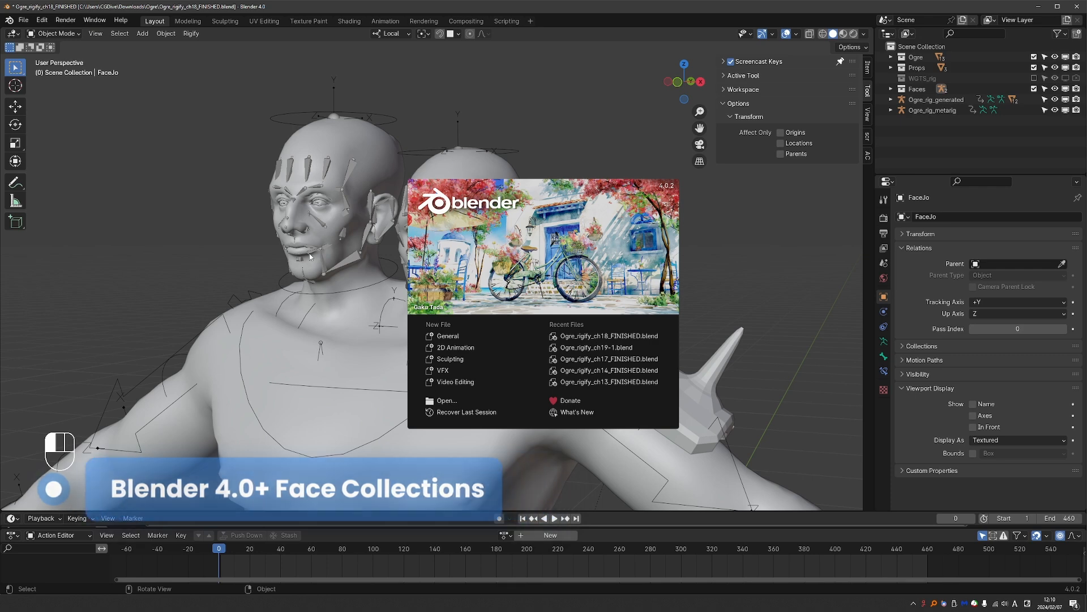
Compare the bone collections of the FaceJo armature with those of Ogre_rig_metarig
{"action": "left_click", "coordinate": [311, 256]}
{"action": "left_click", "coordinate": [884, 342]}
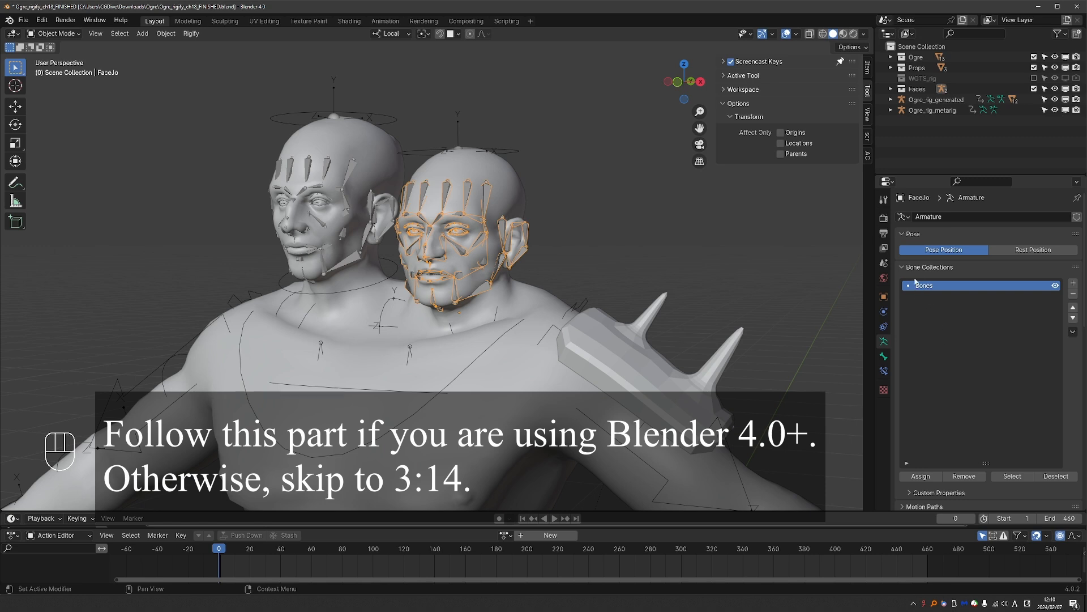
{"action": "left_click_drag", "start_coordinate": [986, 463], "coordinate": [920, 307]}
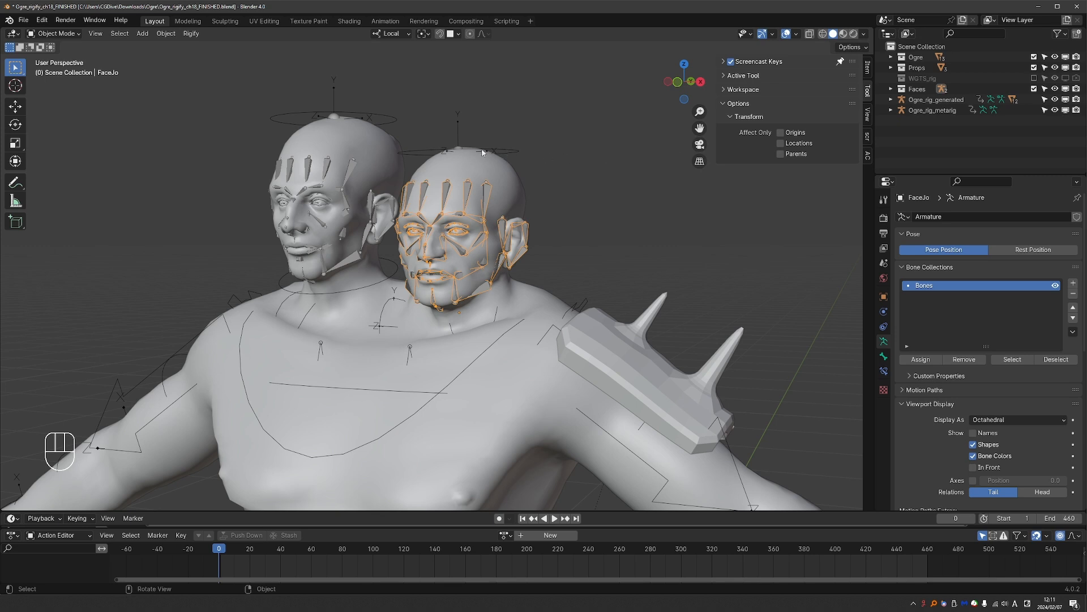
{"action": "left_click", "coordinate": [462, 149]}
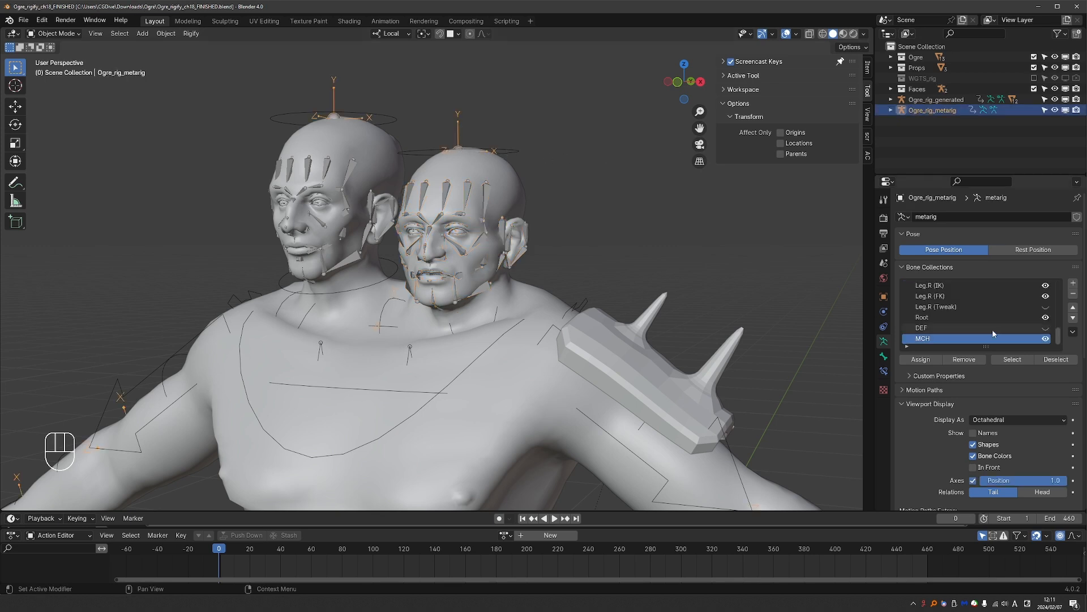
{"action": "scroll", "coordinate": [1007, 318], "scroll_direction": "down", "scroll_amount": 3}
{"action": "scroll", "coordinate": [996, 306], "scroll_direction": "up", "scroll_amount": 5}
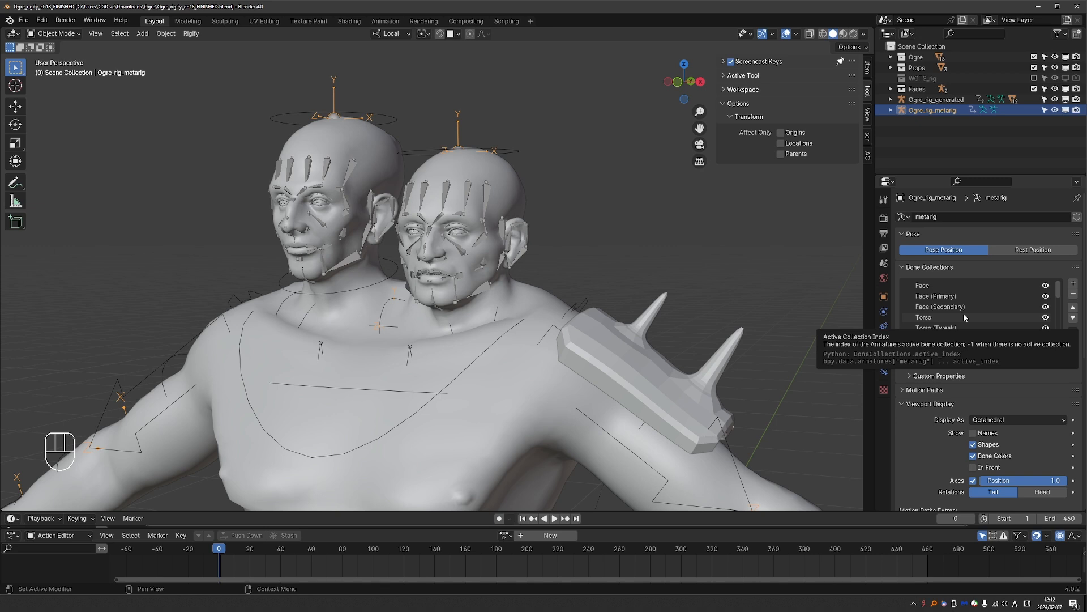
Rename the Bones collection of the FaceJo armature to Face, matching the name used in Ogre_rig_metarig
{"action": "double_click", "coordinate": [927, 286]}
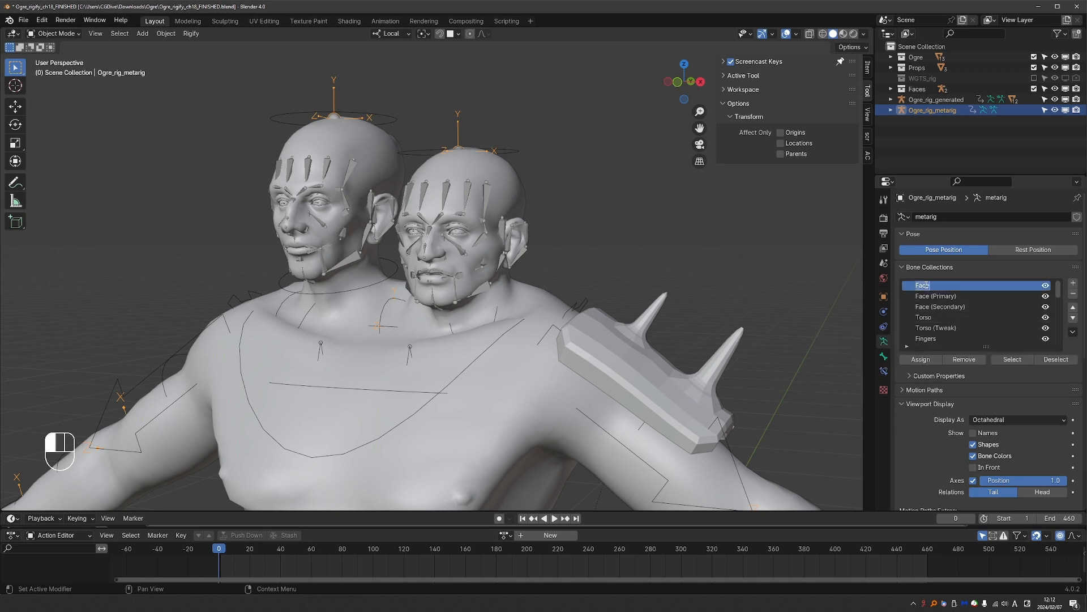
{"action": "key", "text": "ctrl"}
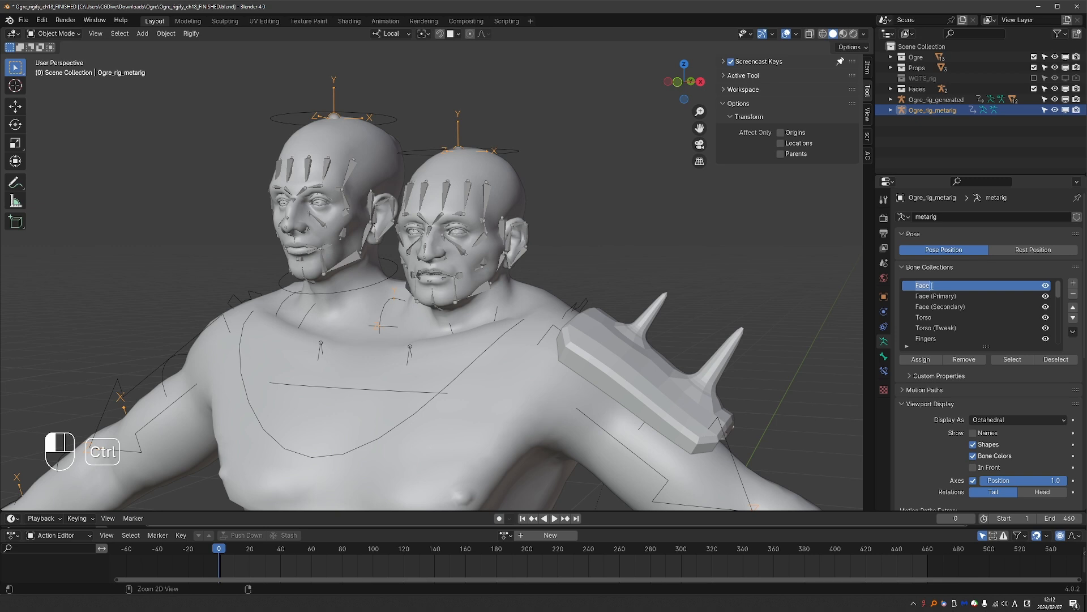
{"action": "left_click", "coordinate": [632, 233]}
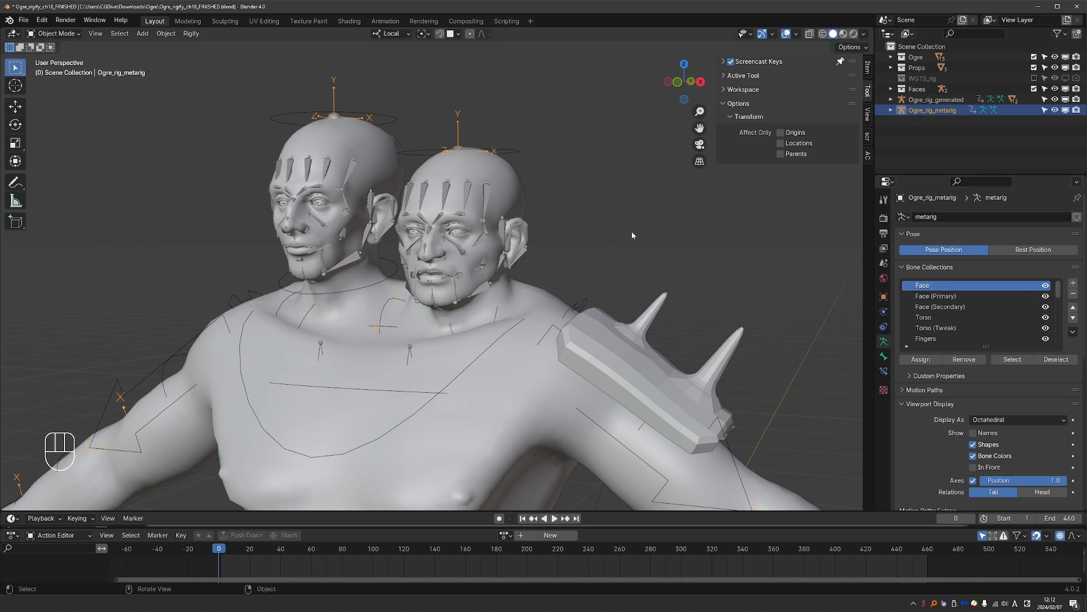
{"action": "left_click", "coordinate": [490, 195]}
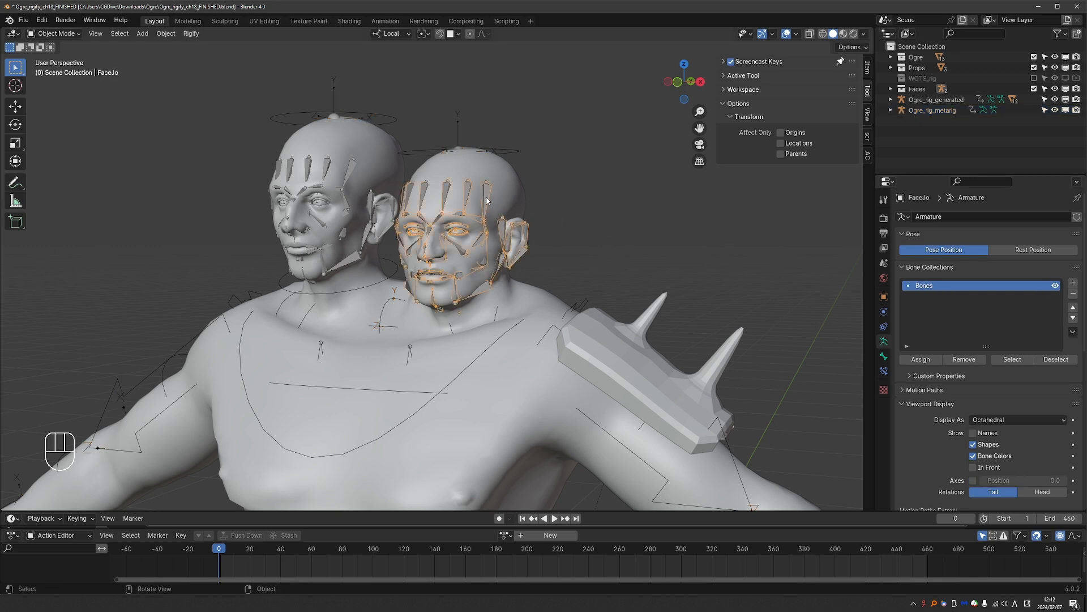
{"action": "double_click", "coordinate": [923, 286]}
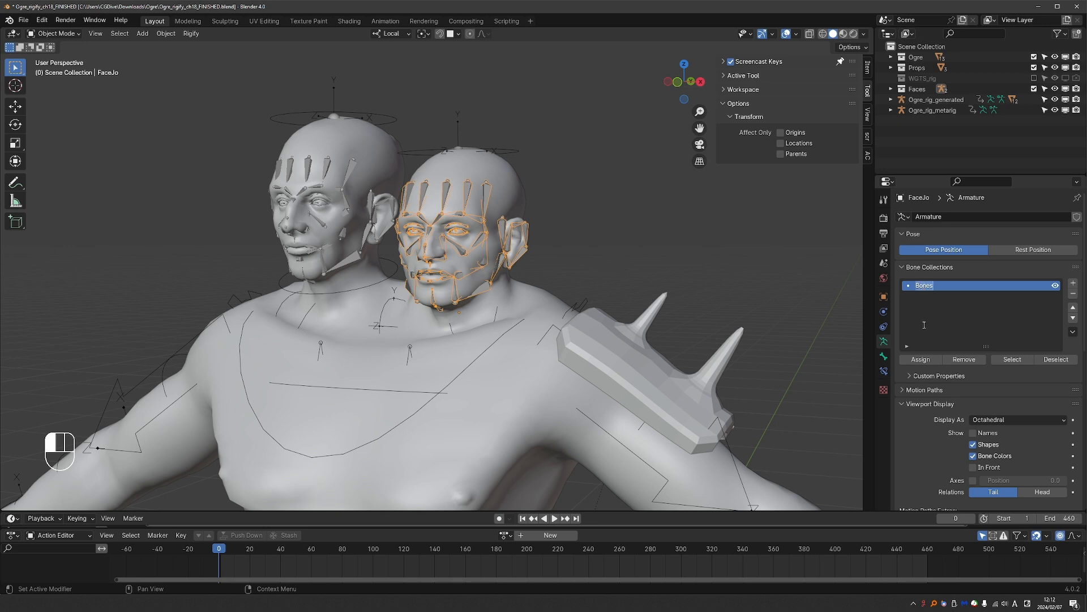
{"action": "key", "text": "ctrl+c"}
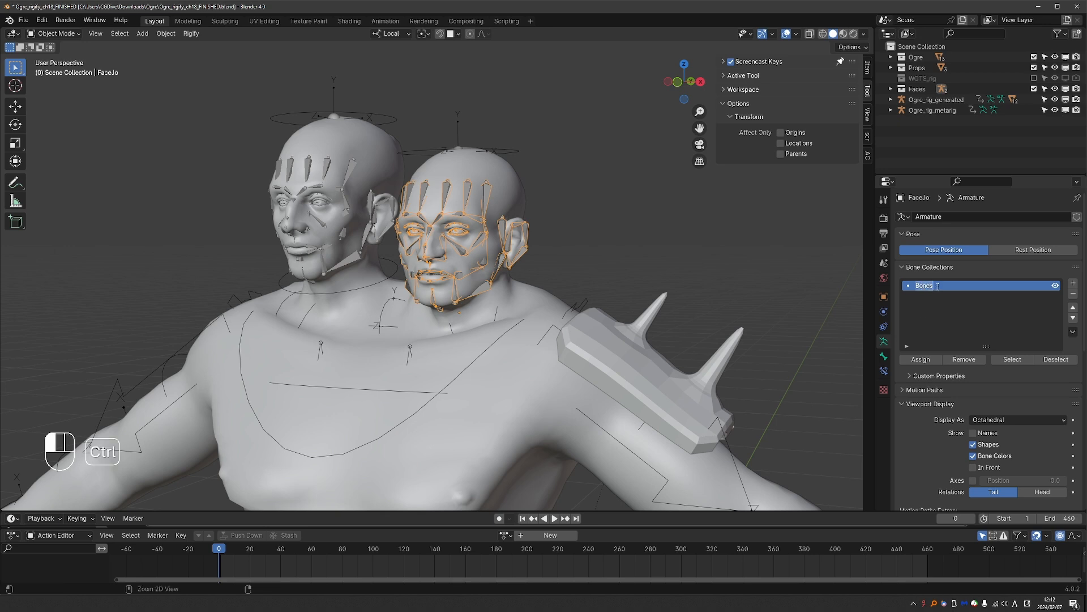
{"action": "type", "text": "Face"}
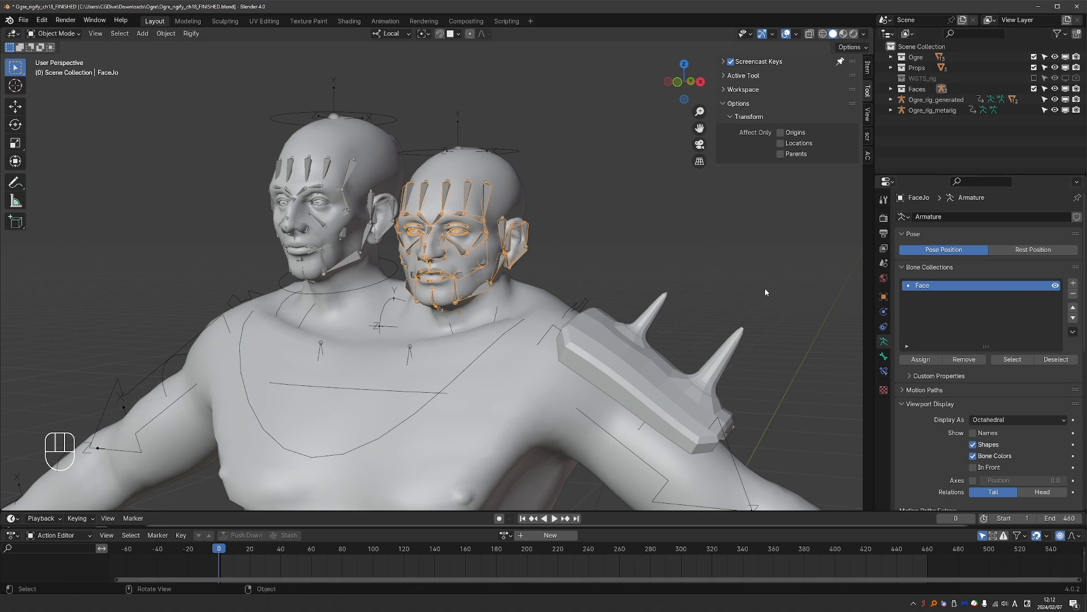
Add a second bone collection to FaceJo and name it Face (Primary), copying the name from Ogre_rig_metarig
{"action": "left_click", "coordinate": [453, 152]}
{"action": "left_click", "coordinate": [453, 151]}
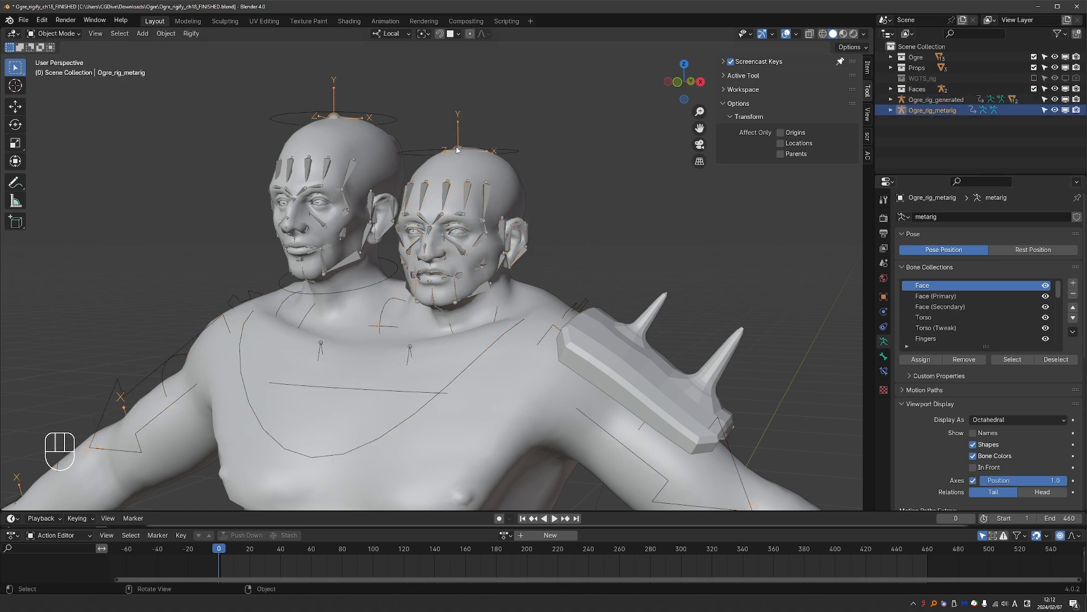
{"action": "left_click", "coordinate": [940, 296]}
{"action": "double_click", "coordinate": [940, 297]}
{"action": "key", "text": "ctrl+c"}
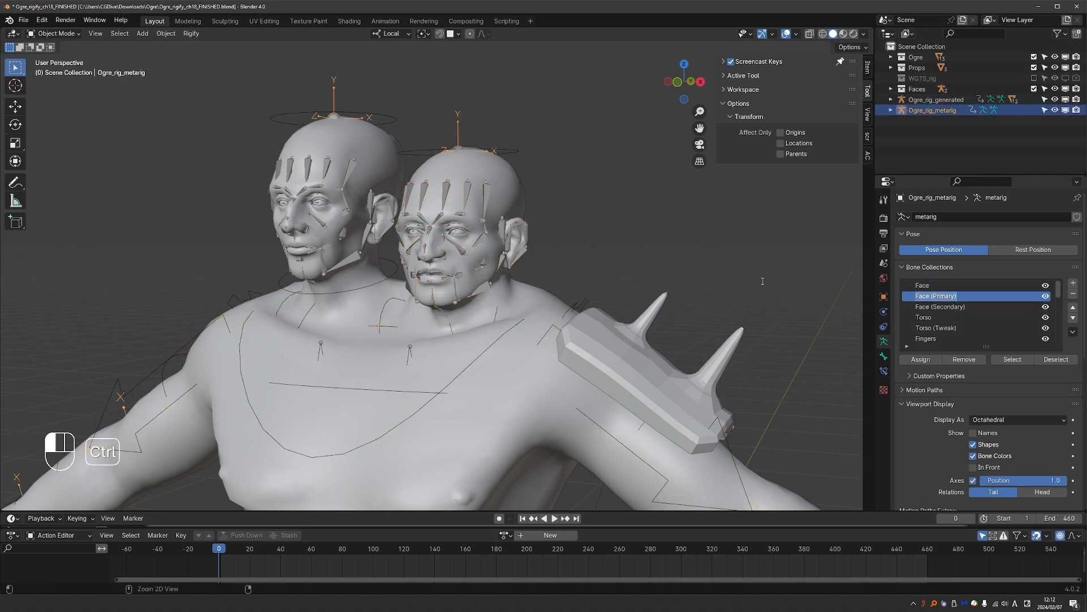
{"action": "key", "text": "Return"}
{"action": "left_click", "coordinate": [487, 200]}
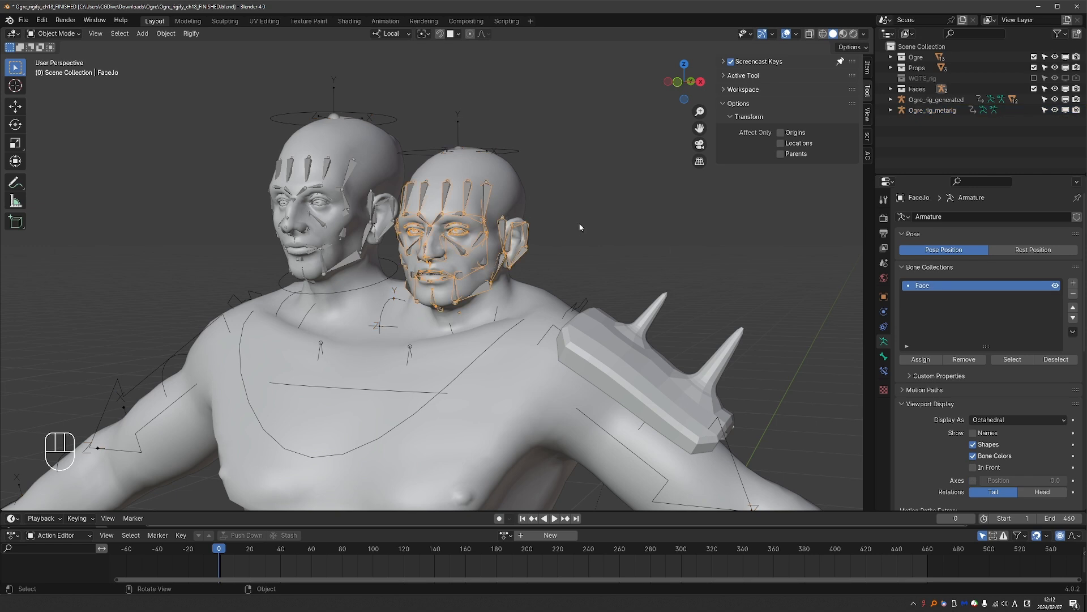
{"action": "left_click", "coordinate": [1073, 283]}
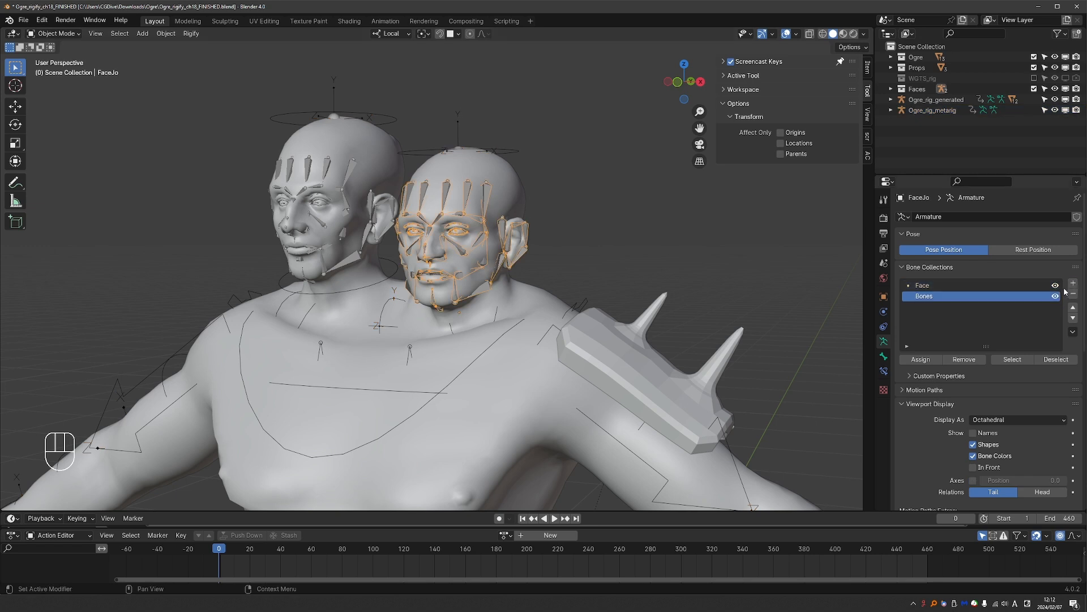
{"action": "double_click", "coordinate": [934, 297]}
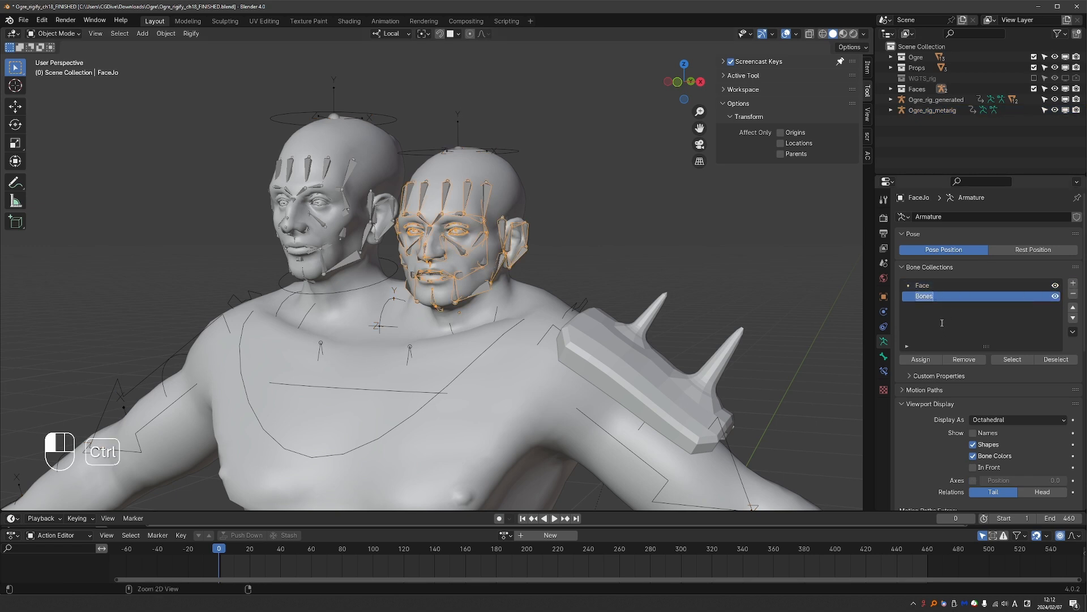
{"action": "key", "text": "ctrl+v"}
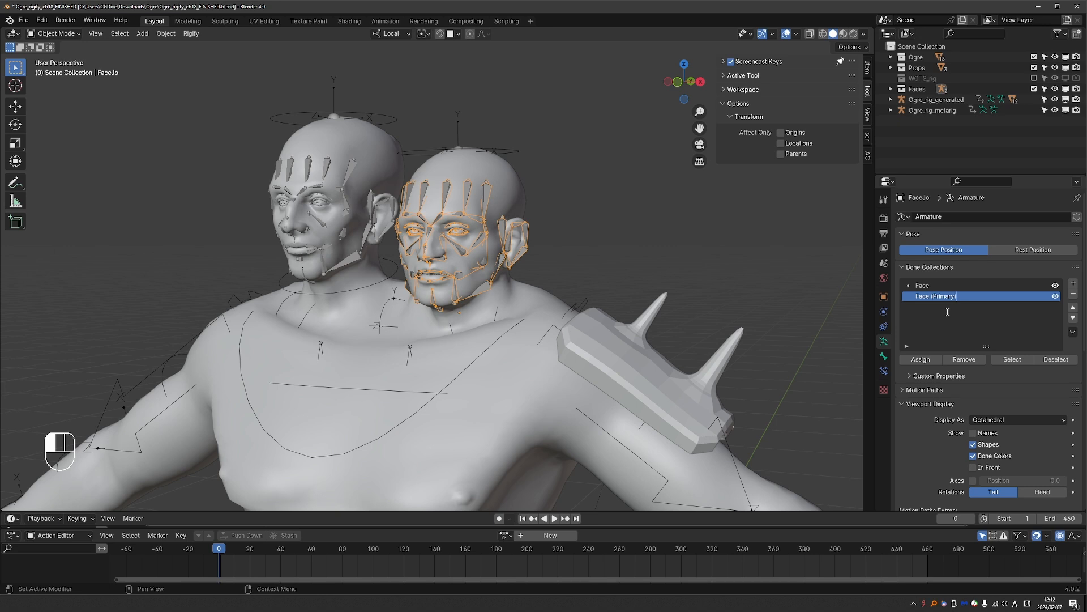
{"action": "left_click", "coordinate": [947, 312]}
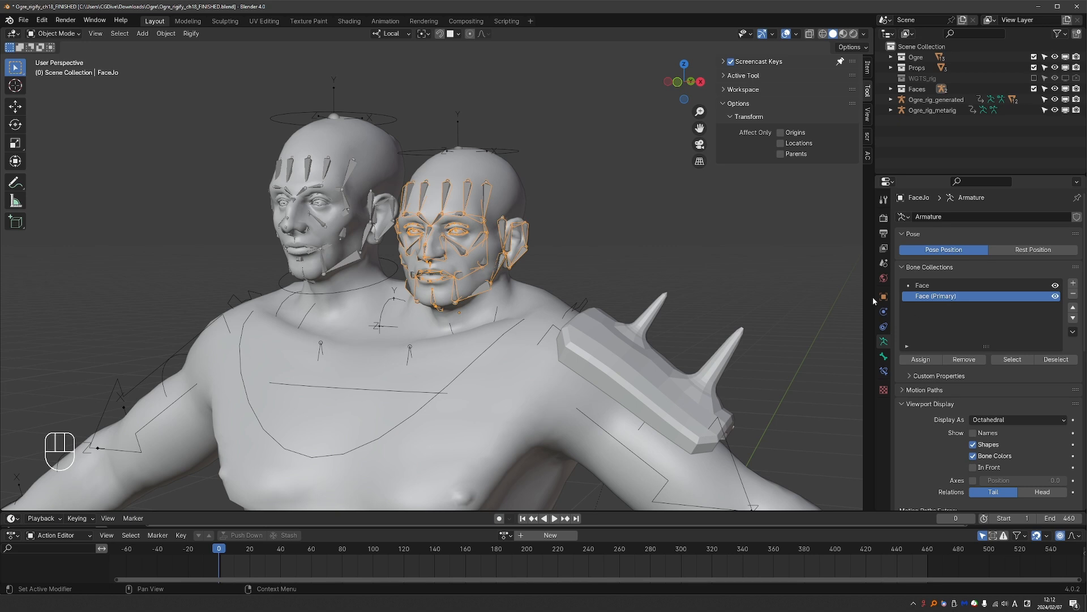
Add a third bone collection to FaceJo and name it Face (Secondary), copying the name from Ogre_rig_metarig
{"action": "left_click", "coordinate": [457, 149]}
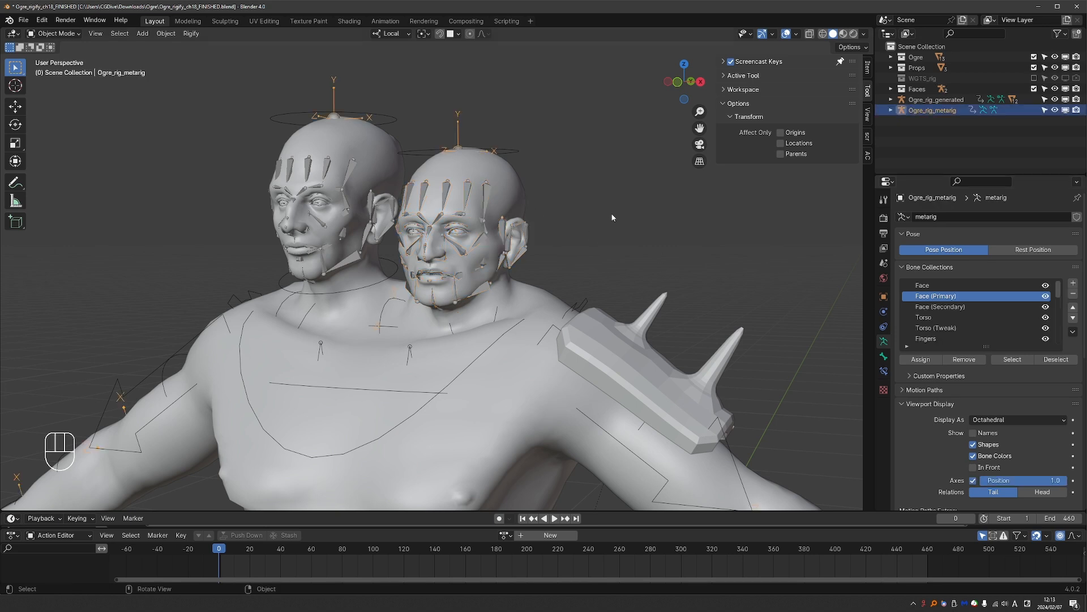
{"action": "double_click", "coordinate": [942, 308]}
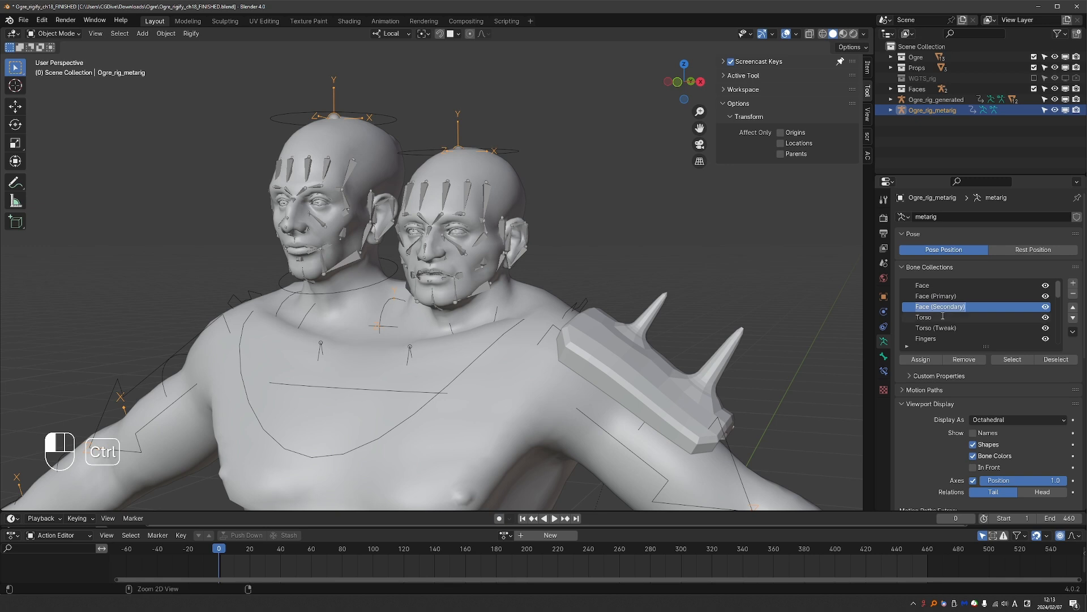
{"action": "key", "text": "ctrl+c"}
{"action": "left_click", "coordinate": [943, 315]}
{"action": "left_click", "coordinate": [489, 195]}
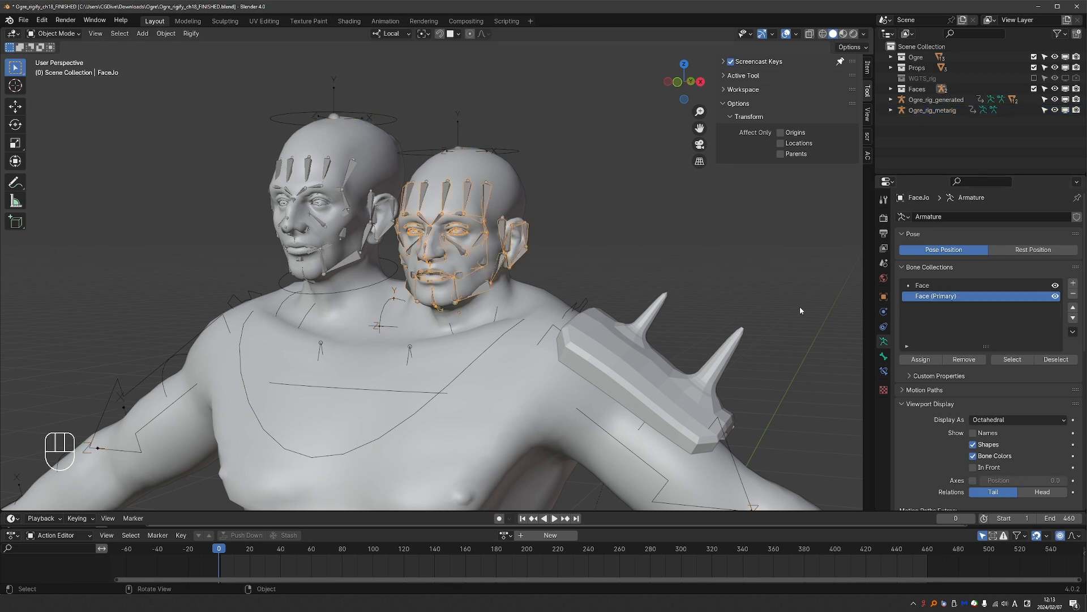
{"action": "left_click", "coordinate": [1073, 282]}
{"action": "double_click", "coordinate": [940, 307]}
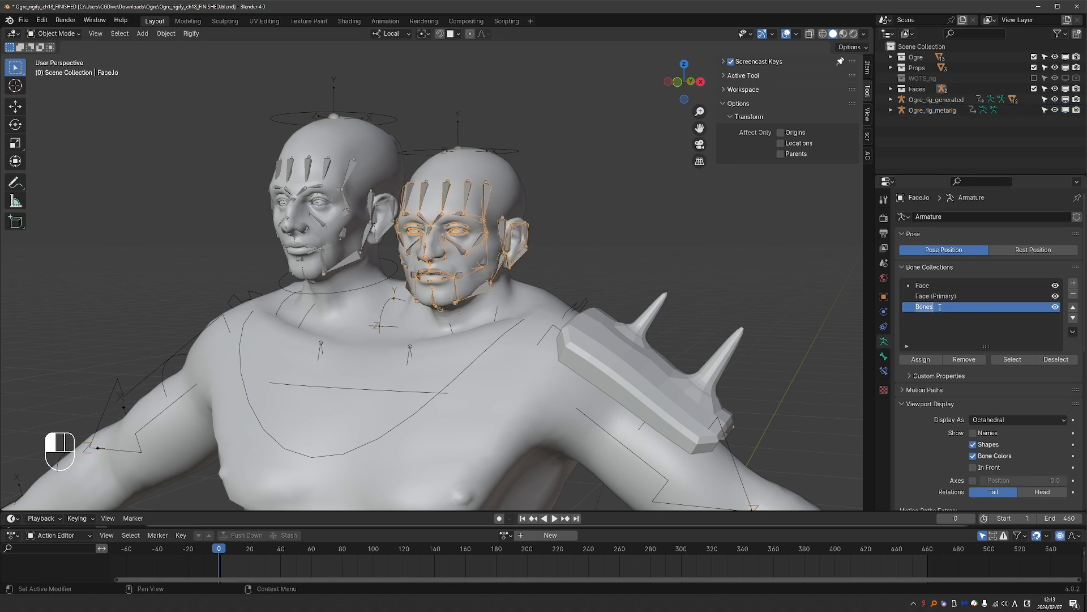
{"action": "key", "text": "ctrl+v"}
{"action": "key", "text": "Return"}
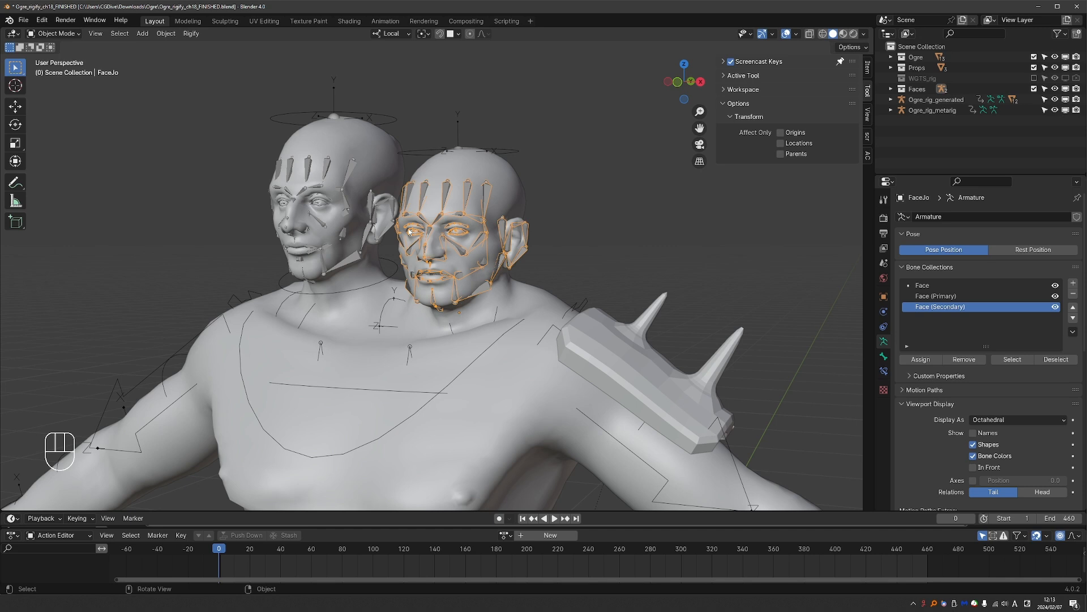
Rename the Bones collection of the FaceBo armature to Face, copying the name from Ogre_rig_metarig
{"action": "left_click", "coordinate": [337, 114]}
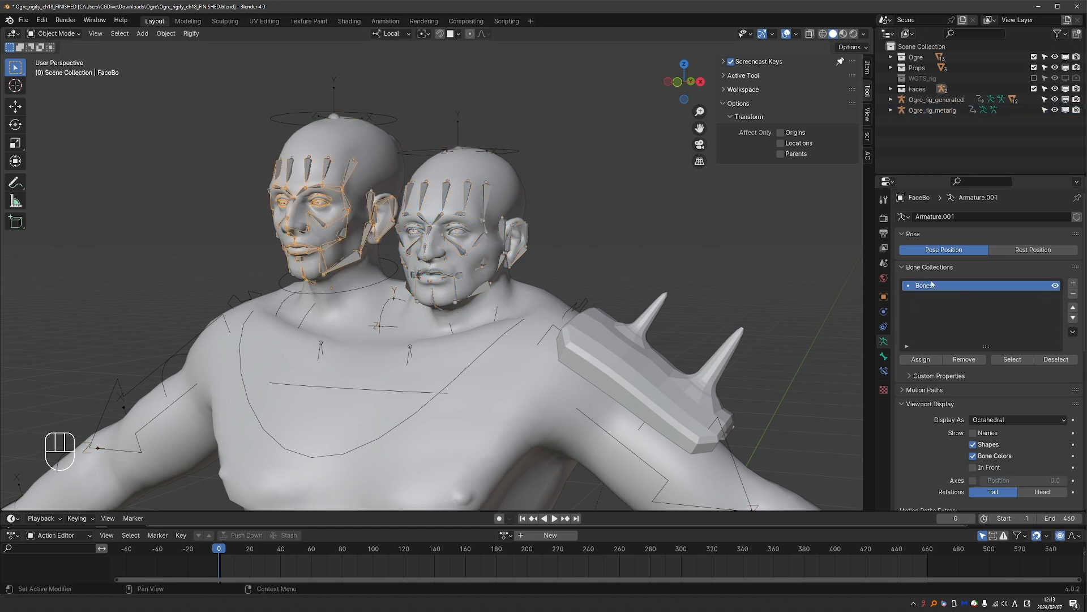
{"action": "double_click", "coordinate": [932, 285]}
{"action": "key", "text": "ctrl+v"}
{"action": "key", "text": "Return"}
Add a bone collection named Face (Primary) to the FaceBo armature, copying the name from Ogre_rig_metarig
{"action": "left_click", "coordinate": [336, 116]}
{"action": "key", "text": "ctrl+c"}
{"action": "left_click", "coordinate": [352, 258]}
{"action": "left_click", "coordinate": [1073, 282]}
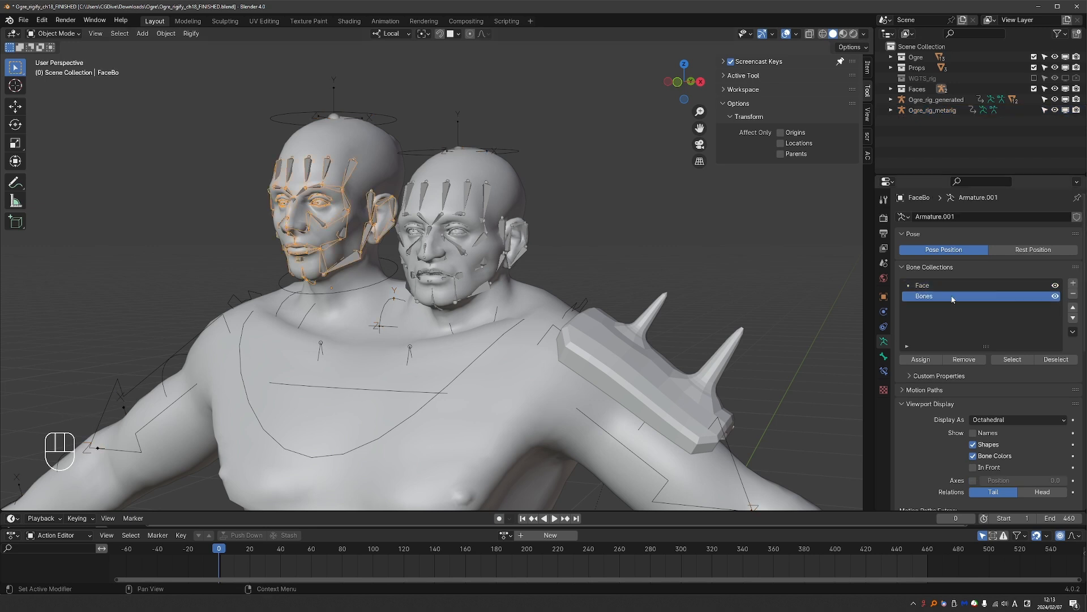
{"action": "double_click", "coordinate": [951, 297]}
{"action": "key", "text": "ctrl+v"}
{"action": "key", "text": "Return"}
Add a bone collection named Face (Secondary) to the FaceBo armature, copying the name from Ogre_rig_metarig
{"action": "left_click", "coordinate": [337, 115]}
{"action": "left_click", "coordinate": [937, 306]}
{"action": "key", "text": "ctrl+c"}
{"action": "left_click", "coordinate": [352, 170]}
{"action": "left_click", "coordinate": [1073, 283]}
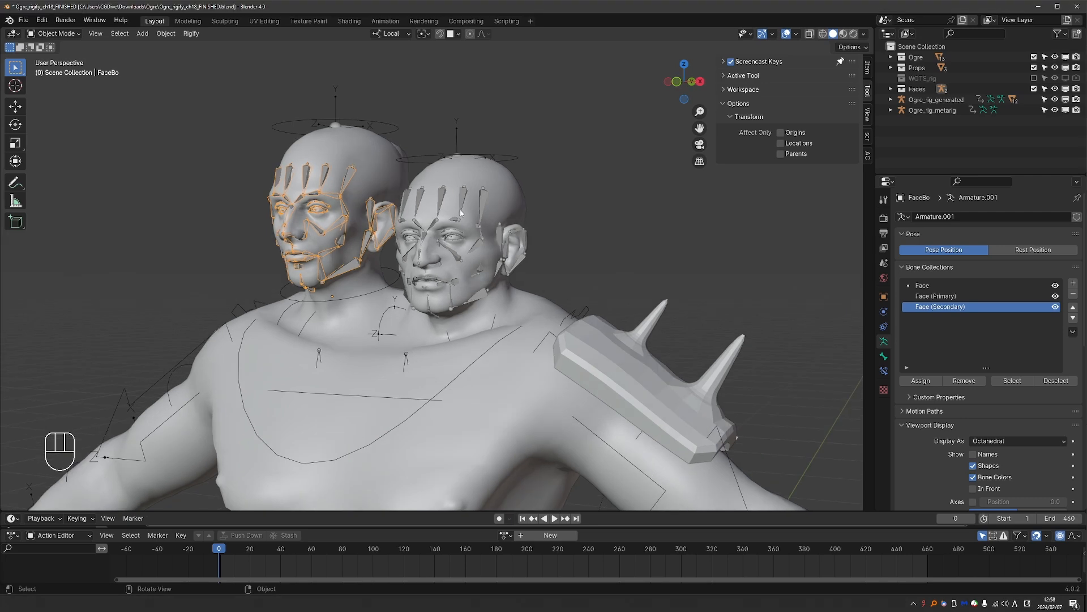
Isolate the FaceJo armature in local view, switch it to Pose Mode and select its face bone
{"action": "left_click", "coordinate": [452, 244]}
{"action": "key", "text": "KP_Divide"}
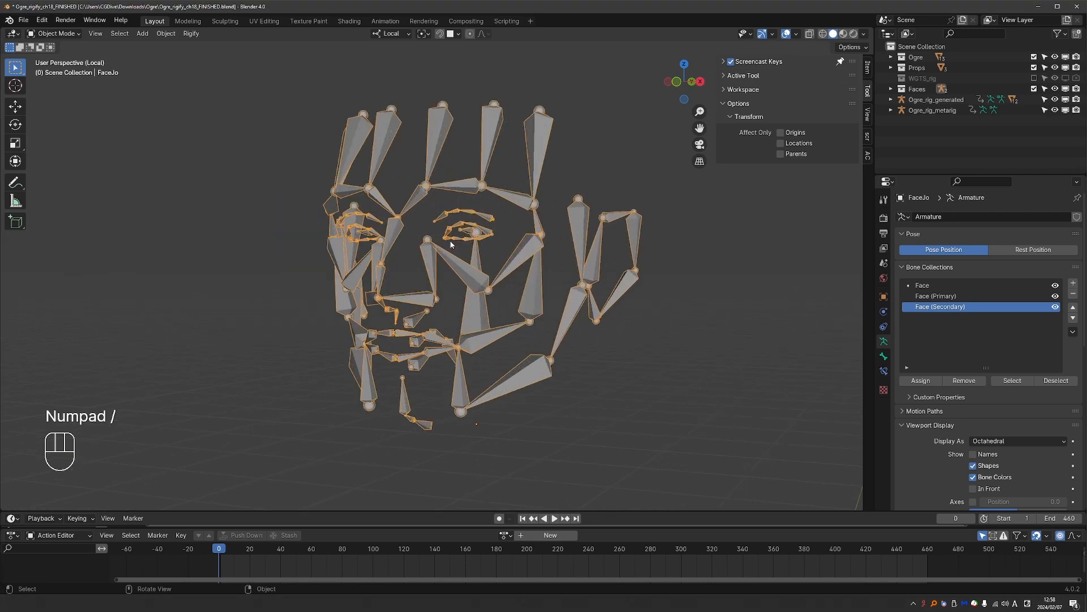
{"action": "middle_click_drag", "start_coordinate": [452, 245], "coordinate": [407, 234]}
{"action": "key", "text": "Tab"}
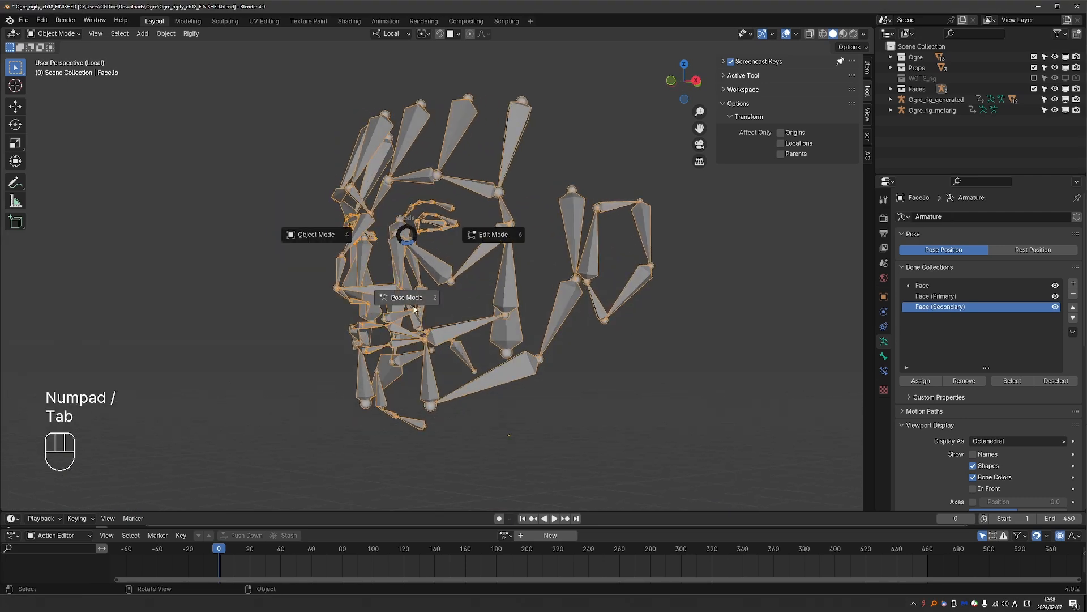
{"action": "left_click", "coordinate": [417, 311]}
{"action": "left_click", "coordinate": [513, 325]}
{"action": "middle_click_drag", "start_coordinate": [520, 318], "coordinate": [499, 313]}
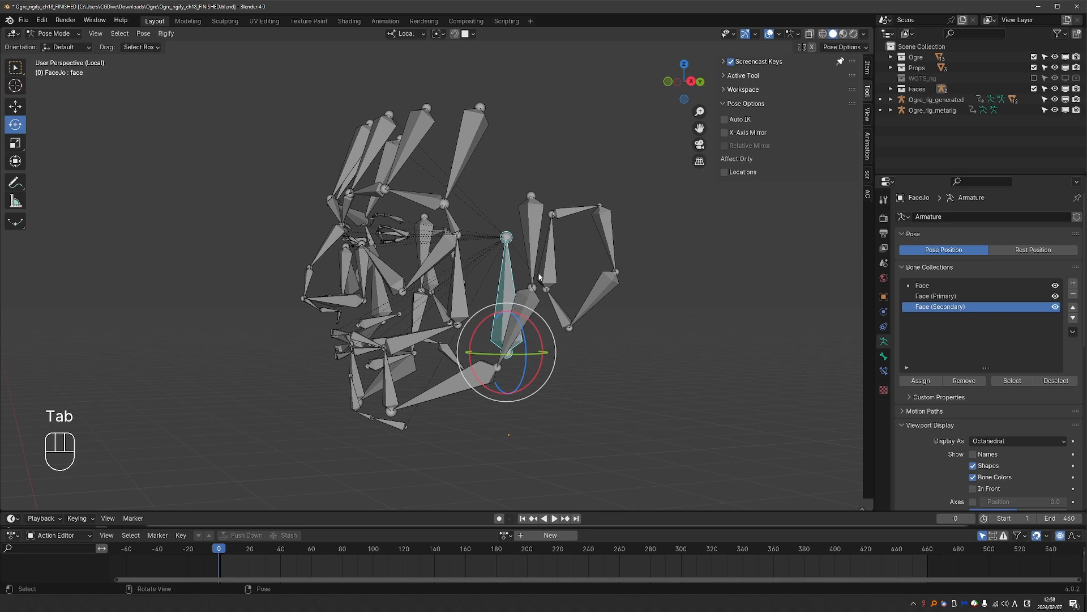
In the FaceJo face bone's Rigify options, assign Face (Primary) as primary collection and Face (Secondary) as secondary collection
{"action": "left_click", "coordinate": [884, 357]}
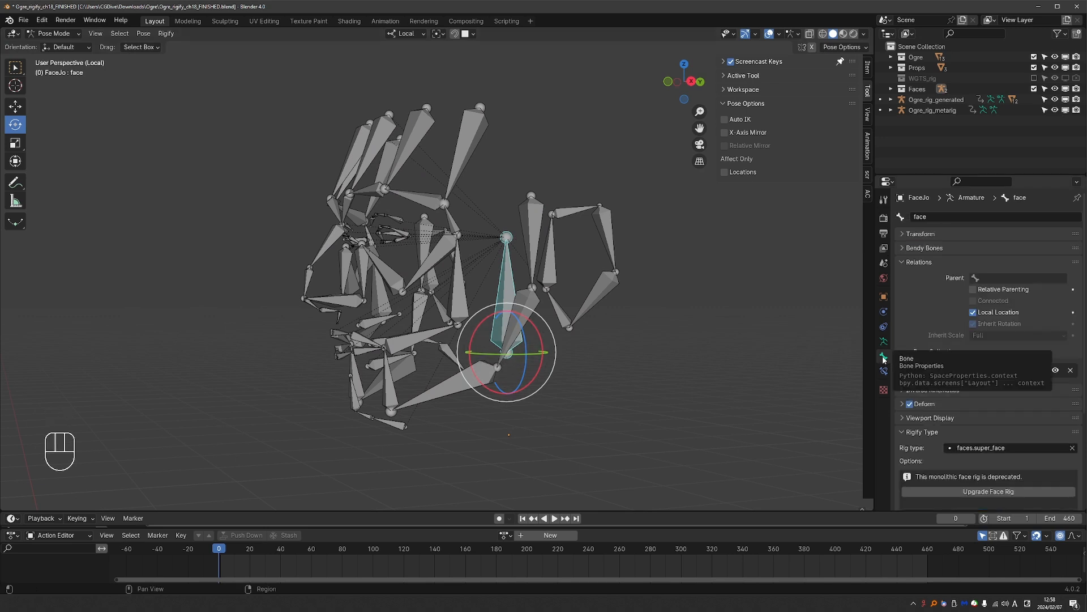
{"action": "scroll", "coordinate": [961, 407], "scroll_direction": "down", "scroll_amount": 8}
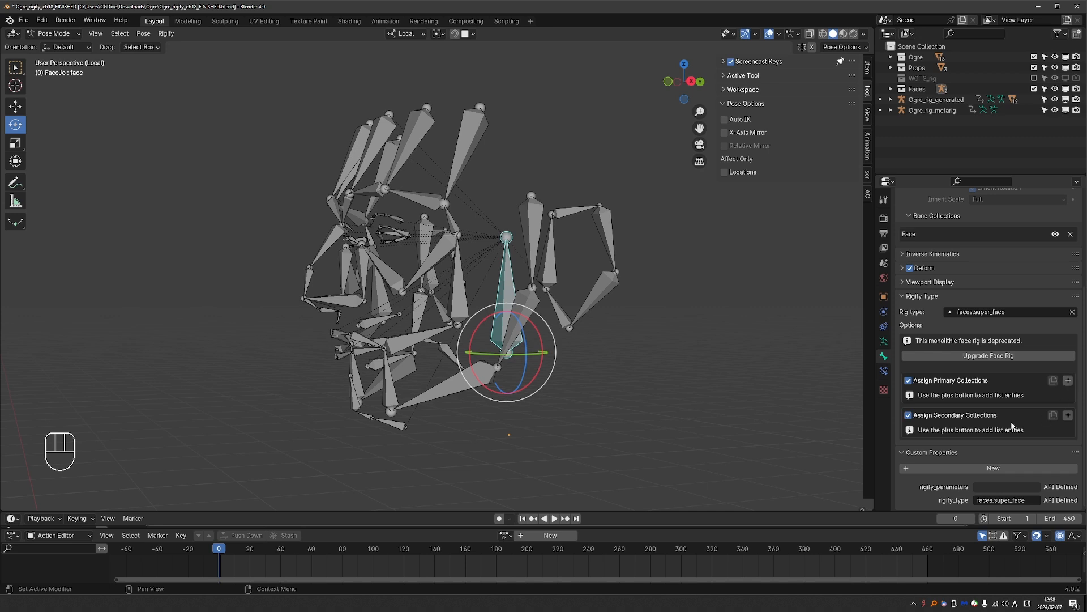
{"action": "left_click", "coordinate": [1068, 380]}
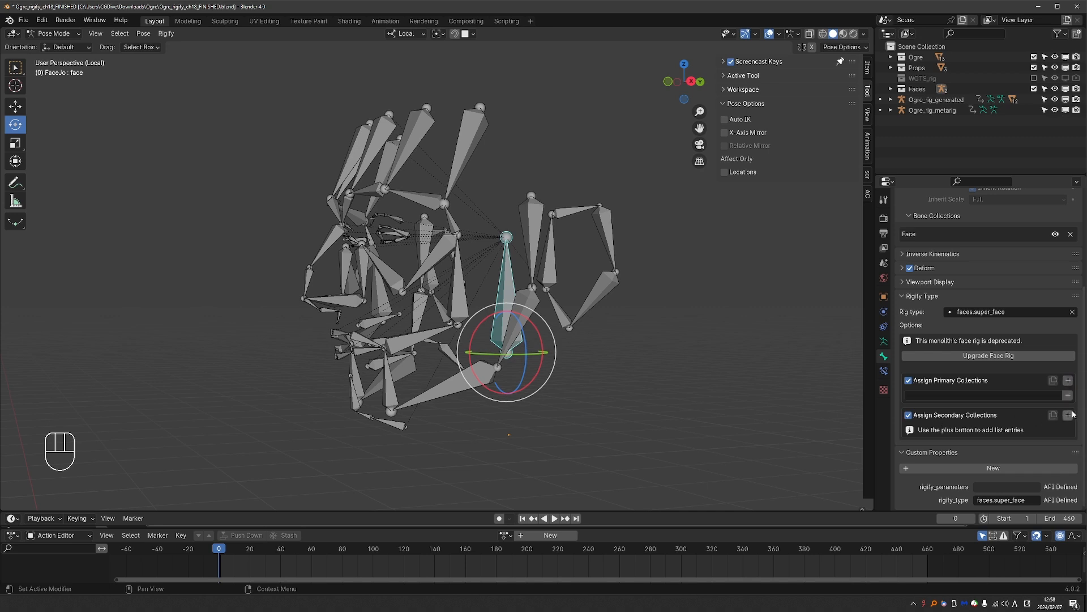
{"action": "left_click", "coordinate": [1068, 415]}
{"action": "left_click", "coordinate": [968, 395]}
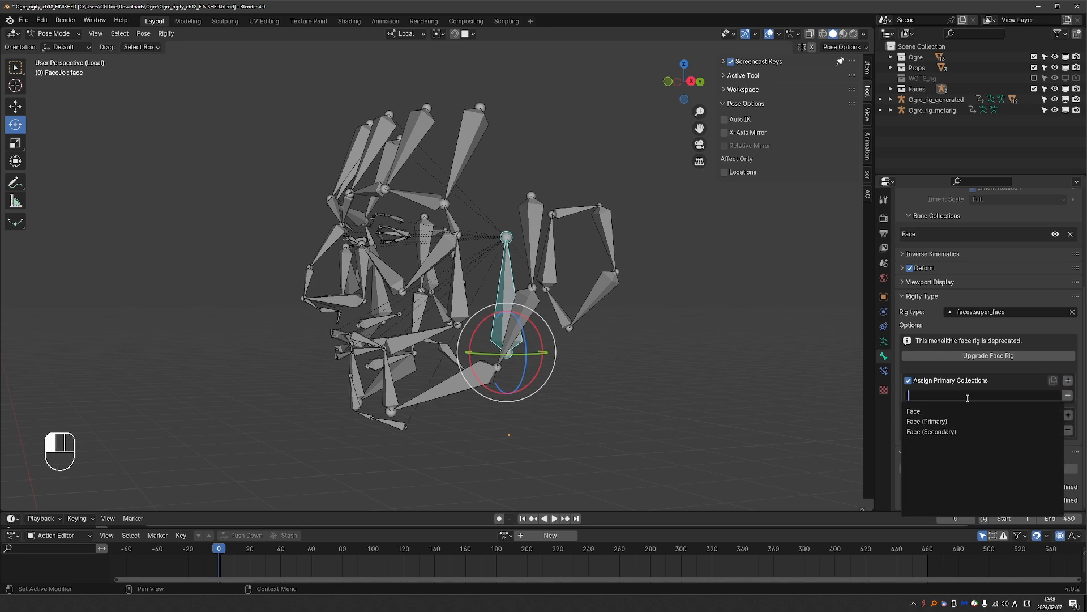
{"action": "left_click", "coordinate": [951, 422]}
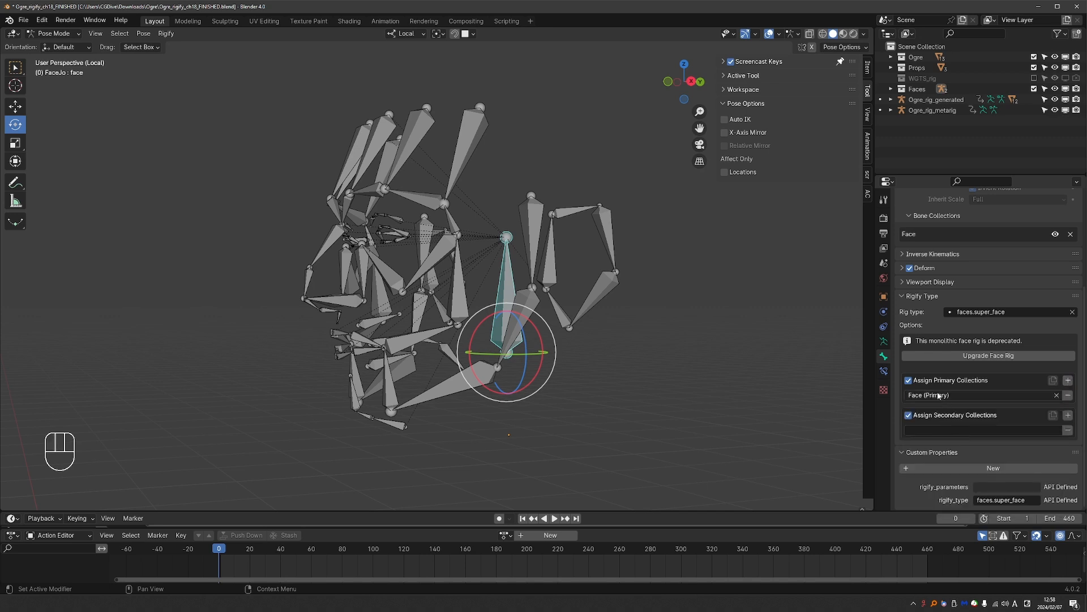
{"action": "left_click", "coordinate": [942, 428]}
{"action": "left_click", "coordinate": [937, 469]}
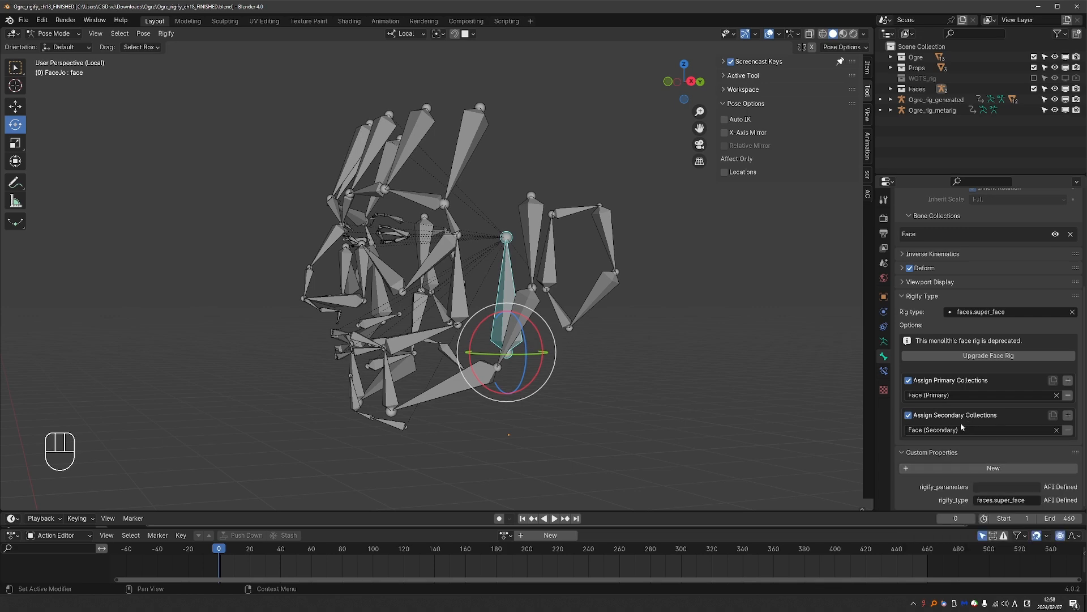
Leave FaceJo's local view and Pose Mode, isolate the FaceBo armature in Pose Mode and select its face bone
{"action": "middle_click_drag", "start_coordinate": [563, 395], "coordinate": [480, 376]}
{"action": "key", "text": "KP_Divide"}
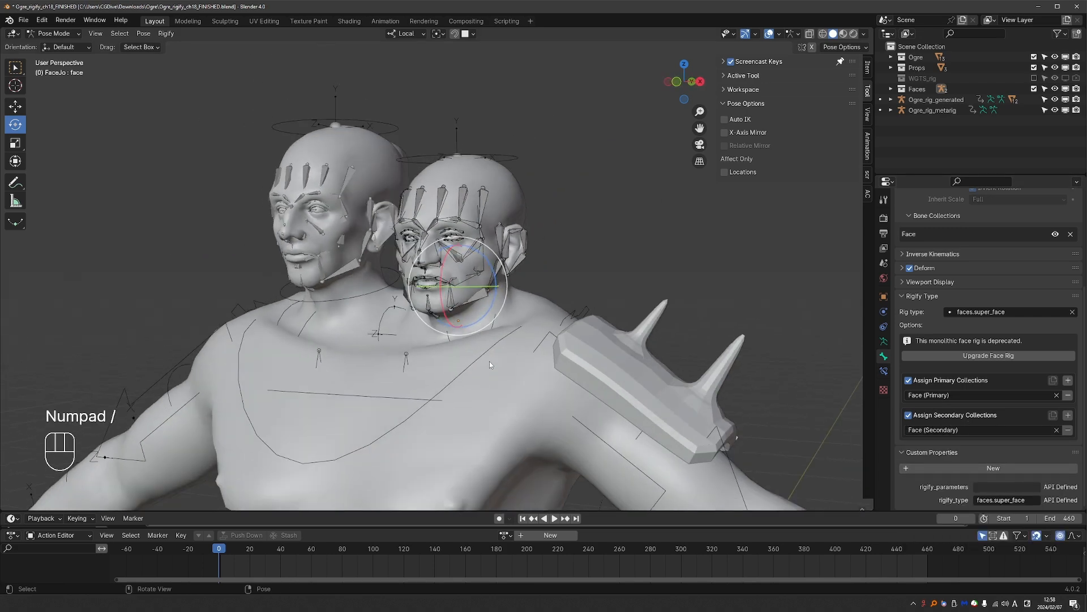
{"action": "key", "text": "Tab"}
{"action": "left_click", "coordinate": [355, 266]}
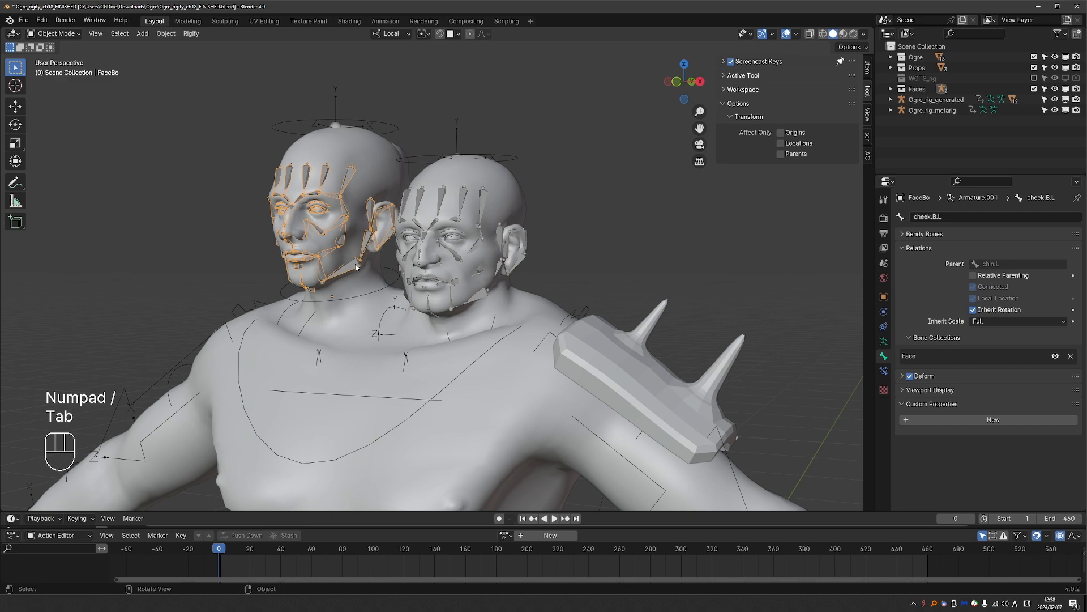
{"action": "key", "text": "KP_Divide"}
{"action": "key", "text": "Tab"}
{"action": "left_click", "coordinate": [421, 306]}
Assign Face (Primary) and Face (Secondary) as FaceBo's primary and secondary Rigify collections, then exit its Pose Mode and local view
{"action": "scroll", "coordinate": [1072, 398], "scroll_direction": "down", "scroll_amount": 5}
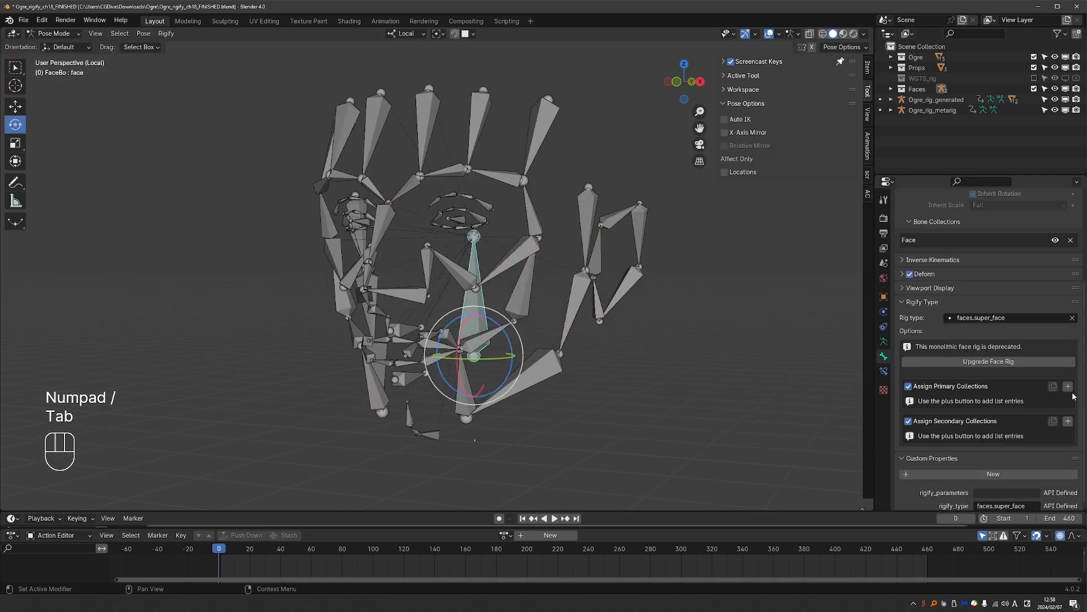
{"action": "left_click", "coordinate": [1068, 385]}
{"action": "left_click", "coordinate": [1068, 421]}
{"action": "left_click", "coordinate": [968, 436]}
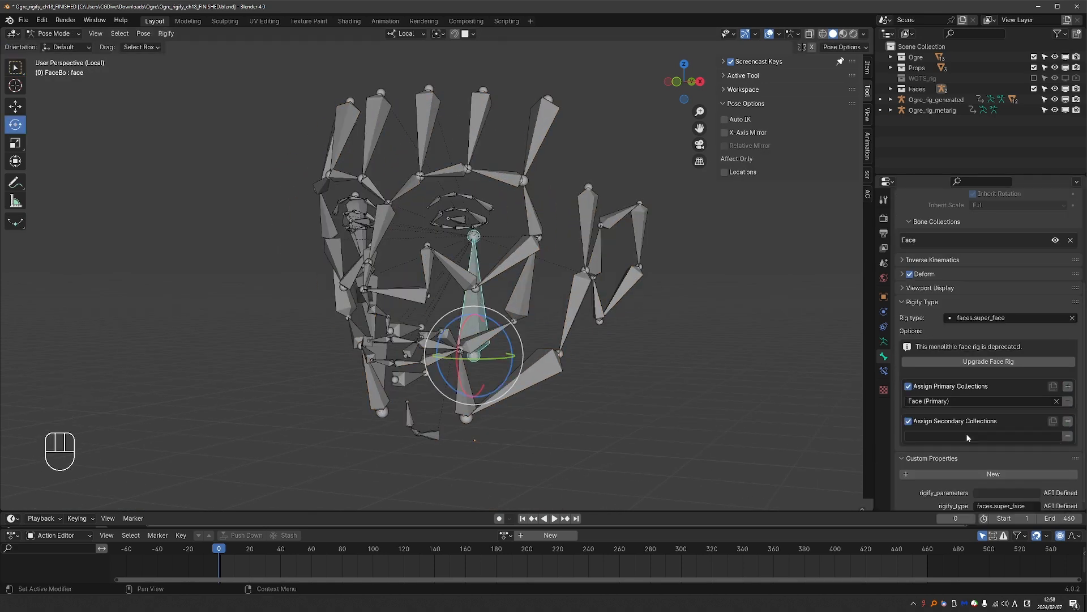
{"action": "left_click", "coordinate": [968, 437]}
{"action": "left_click", "coordinate": [952, 473]}
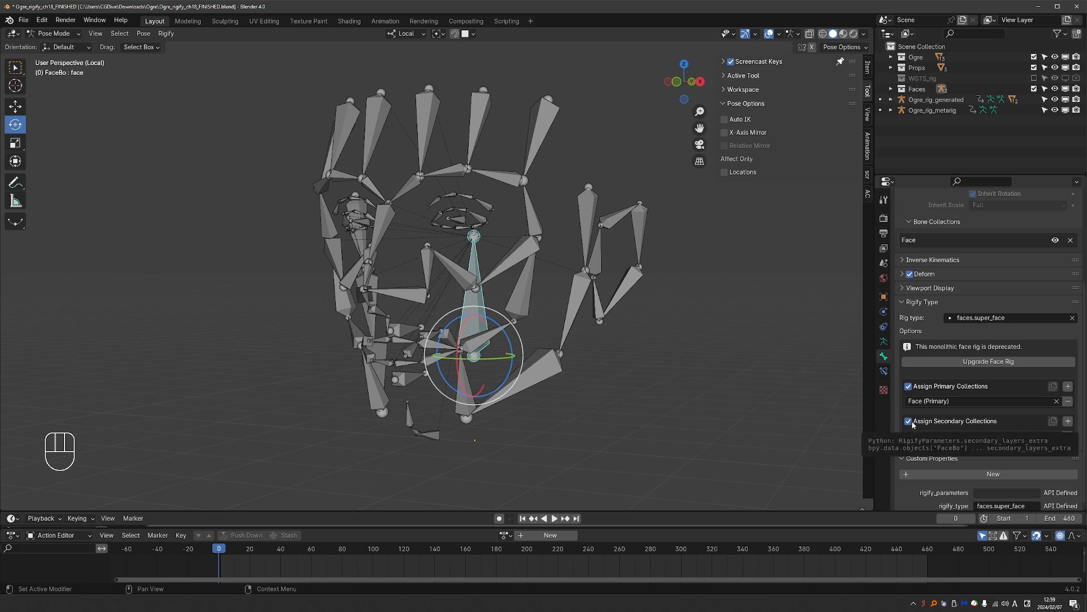
{"action": "key", "text": "ctrl+Tab"}
{"action": "key", "text": "KP_Divide"}
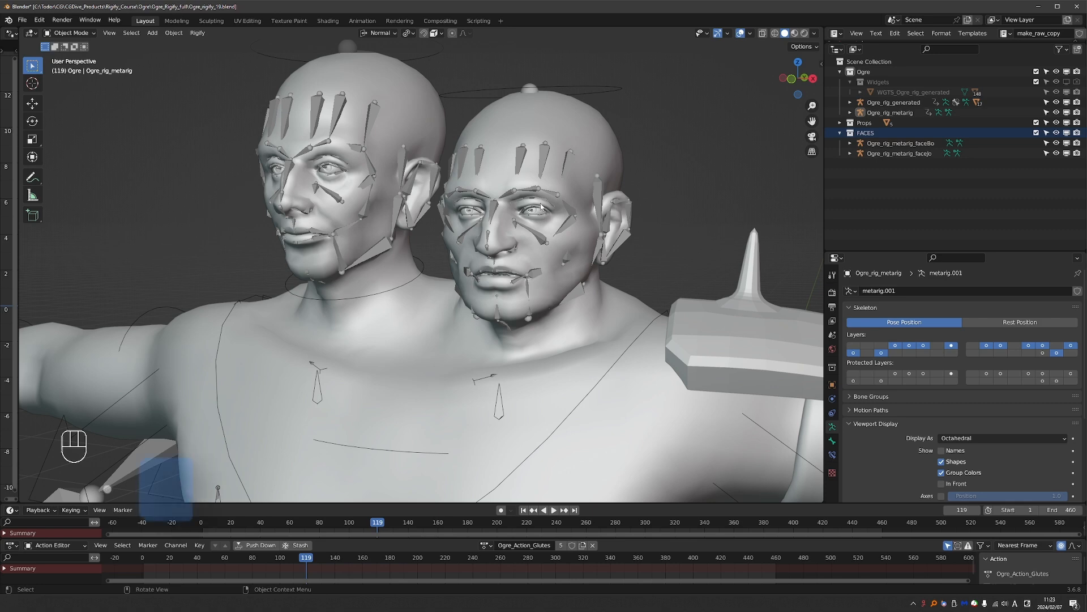
Isolate the Ogre_rig_metarig_facejo armature and upgrade its face rig to the modular Rigify face
{"action": "left_click", "coordinate": [540, 155]}
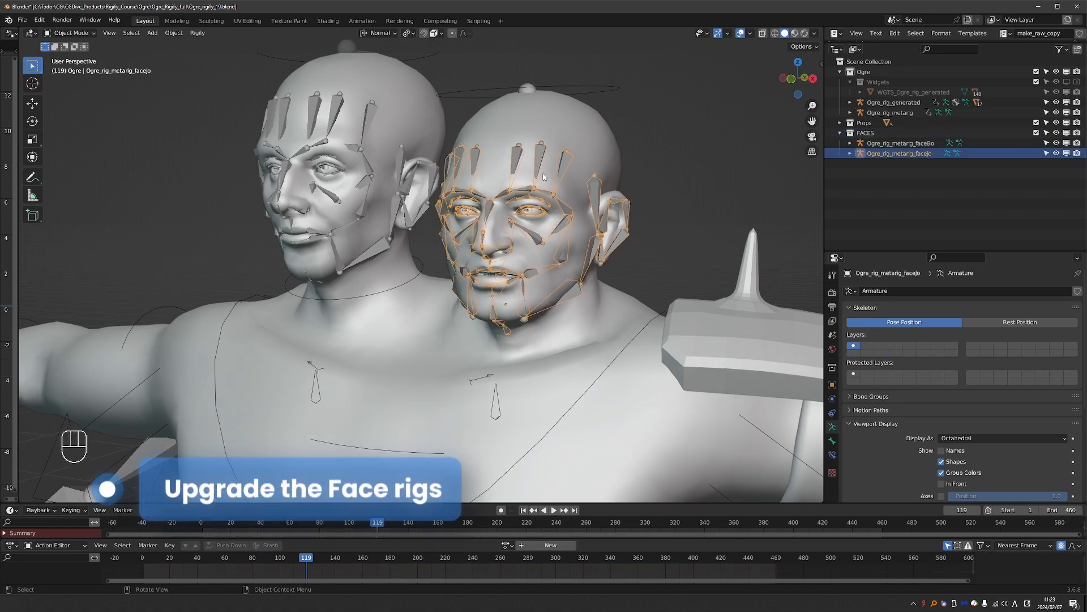
{"action": "key", "text": "KP_Divide"}
{"action": "scroll", "coordinate": [962, 368], "scroll_direction": "down", "scroll_amount": 6}
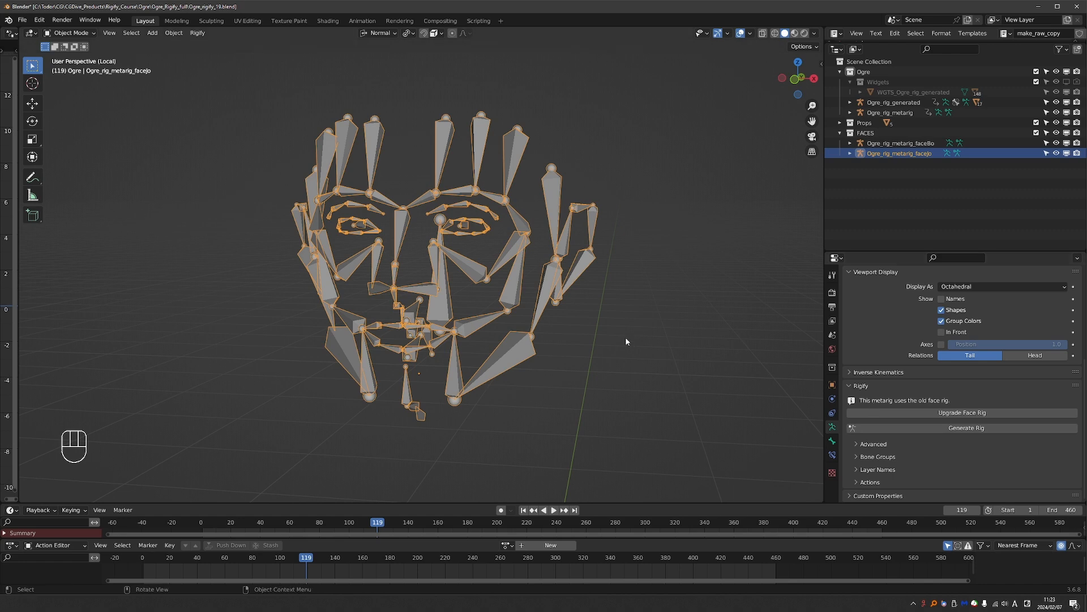
{"action": "middle_click_drag", "start_coordinate": [397, 277], "coordinate": [349, 264]}
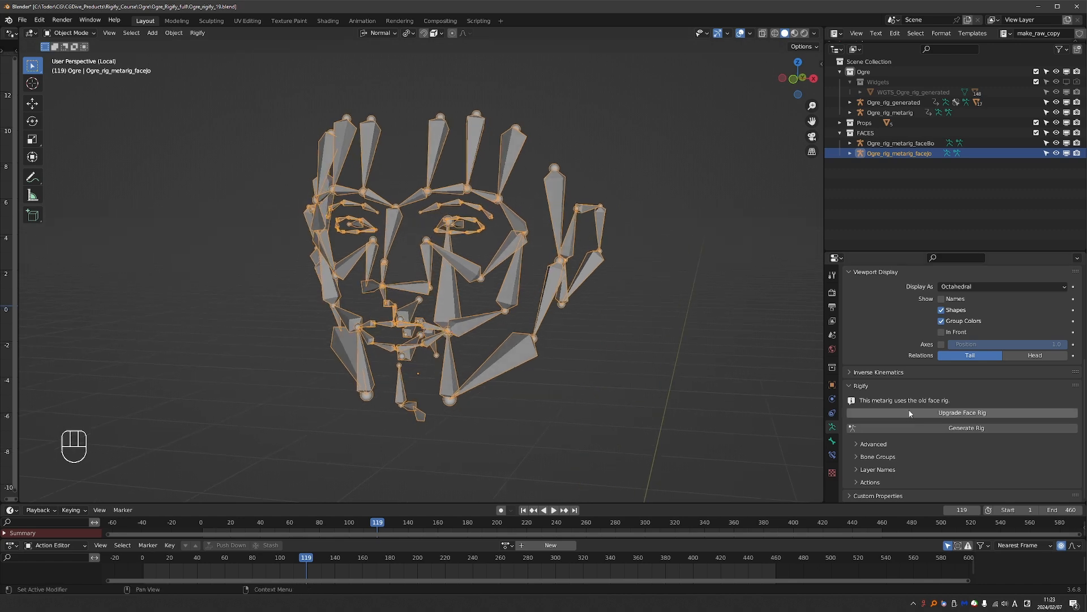
{"action": "left_click", "coordinate": [937, 413]}
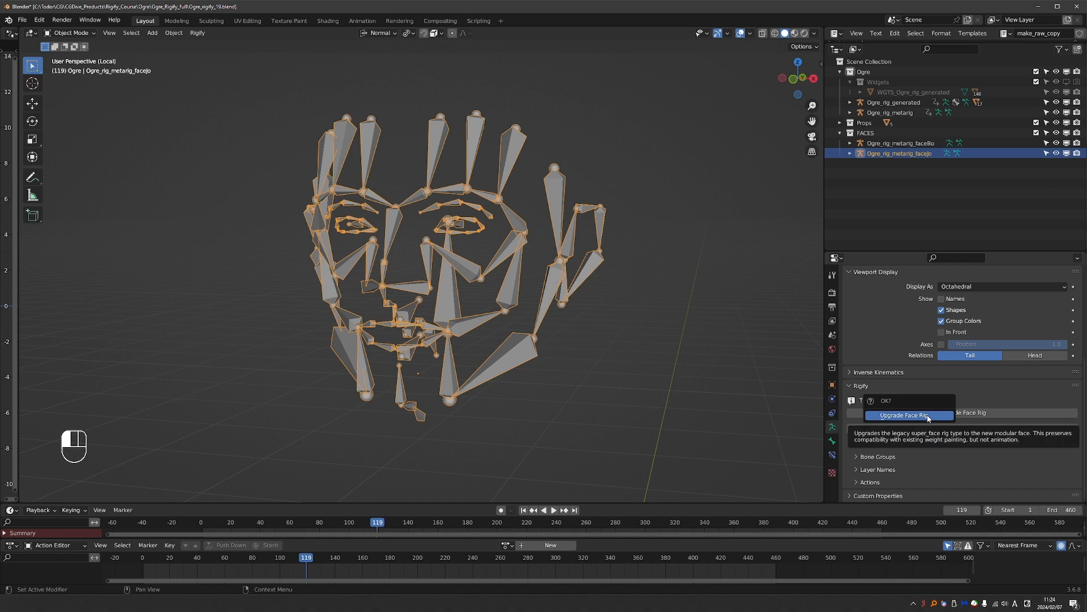
{"action": "left_click", "coordinate": [934, 415]}
Switch the upgraded facejo metarig to Pose Mode and examine the Rigify type of its face bone
{"action": "middle_click_drag", "start_coordinate": [431, 295], "coordinate": [321, 300]}
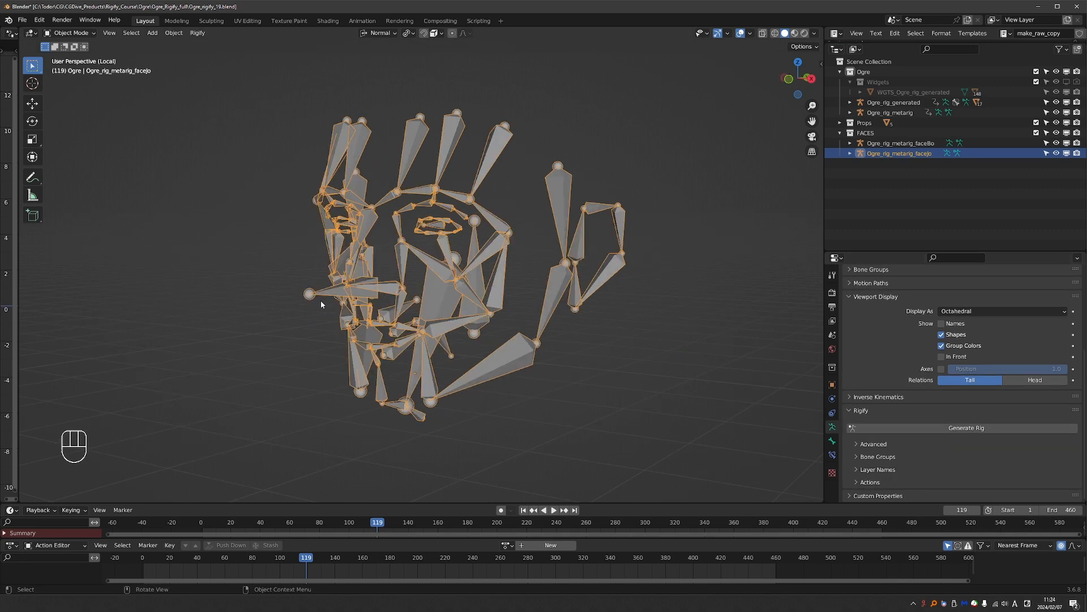
{"action": "middle_click_drag", "start_coordinate": [324, 298], "coordinate": [473, 277]}
{"action": "key", "text": "Tab"}
{"action": "left_click", "coordinate": [474, 331]}
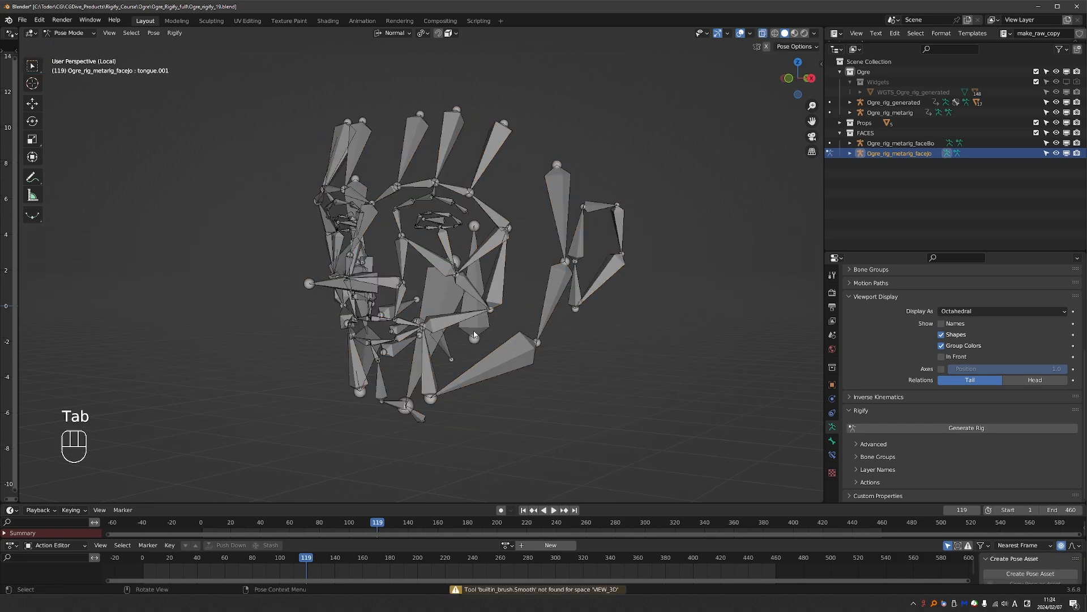
{"action": "left_click", "coordinate": [473, 330]}
{"action": "middle_click_drag", "start_coordinate": [474, 330], "coordinate": [500, 267]}
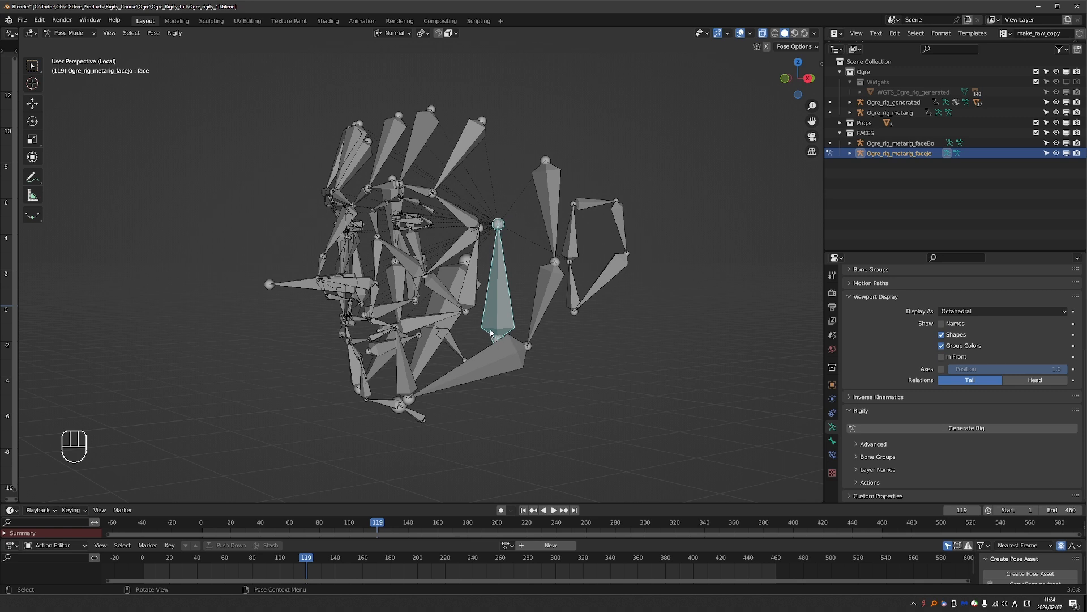
{"action": "left_click", "coordinate": [832, 441]}
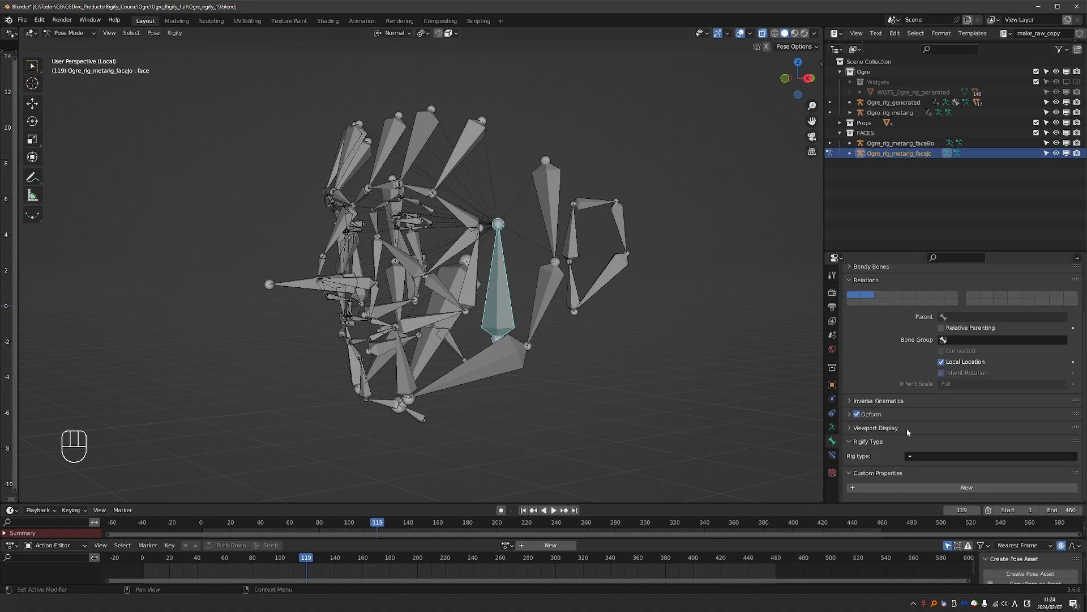
{"action": "middle_click_drag", "start_coordinate": [477, 395], "coordinate": [504, 380]}
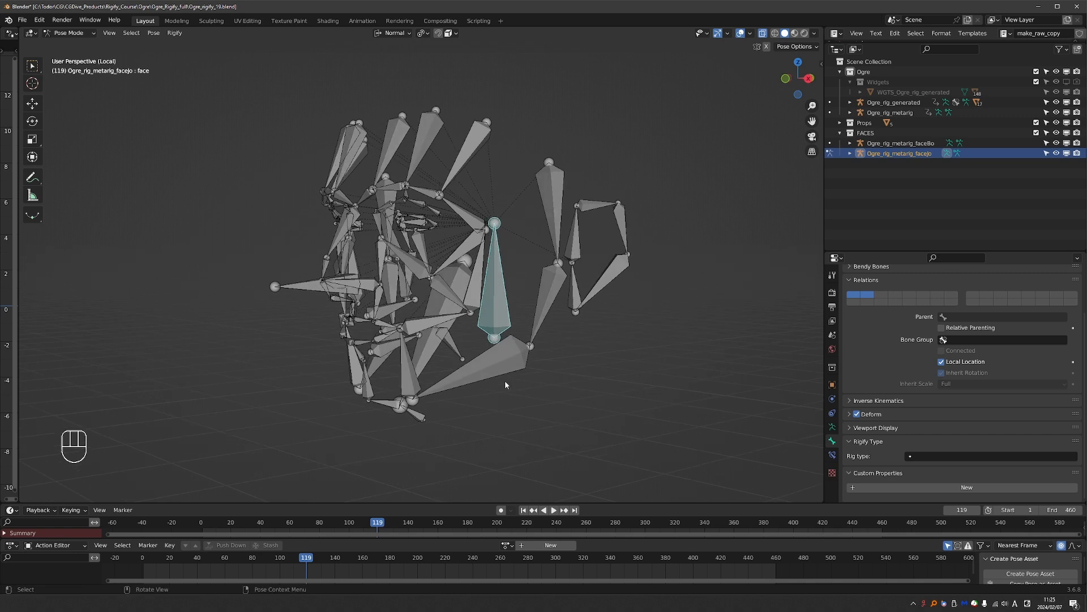
Examine the Rigify types and options of the upgraded rig's left jaw, left ear and nose_master bones
{"action": "left_click", "coordinate": [547, 283]}
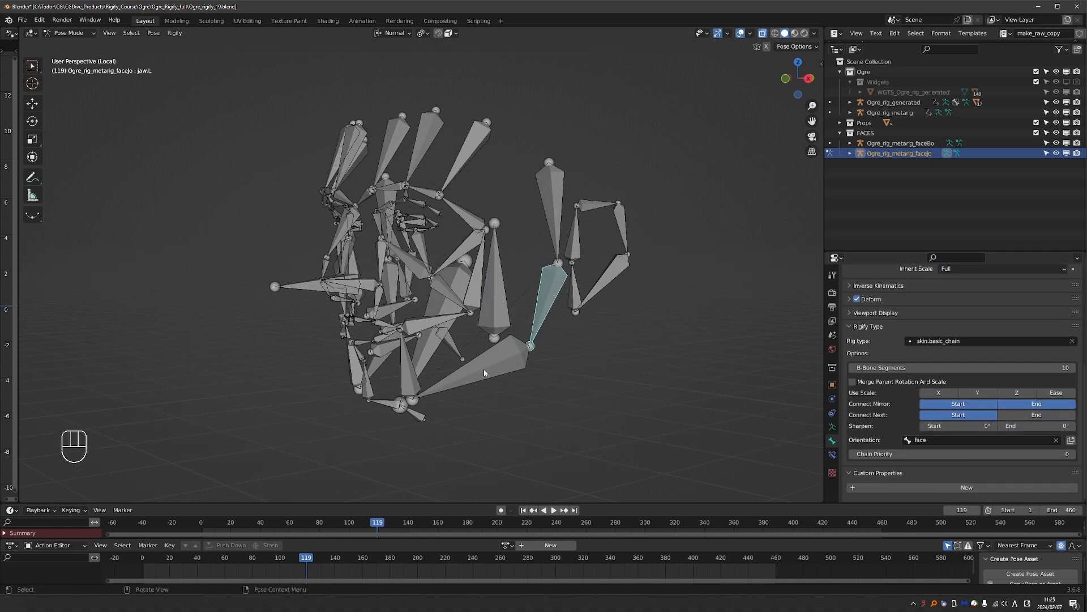
{"action": "left_click", "coordinate": [566, 302]}
{"action": "left_click", "coordinate": [607, 290]}
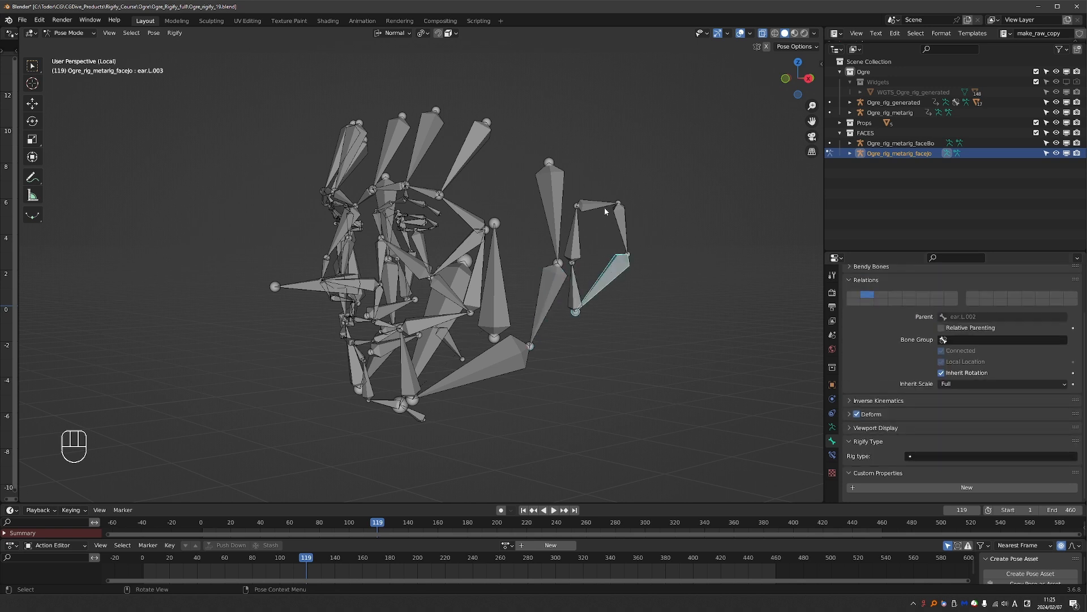
{"action": "left_click", "coordinate": [622, 216]}
{"action": "scroll", "coordinate": [963, 396], "scroll_direction": "down", "scroll_amount": 6}
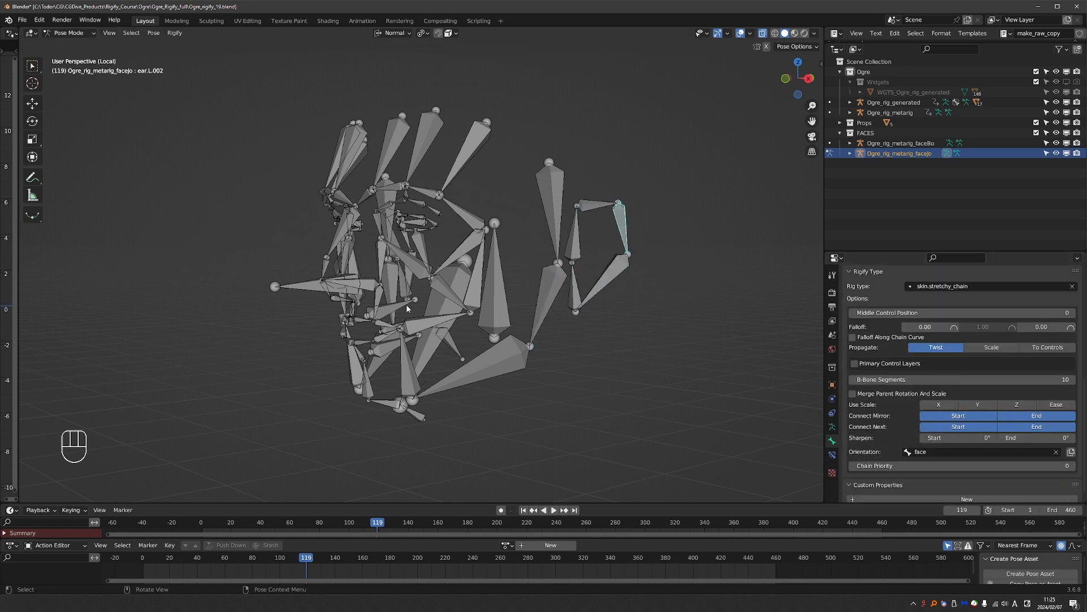
{"action": "left_click", "coordinate": [306, 290]}
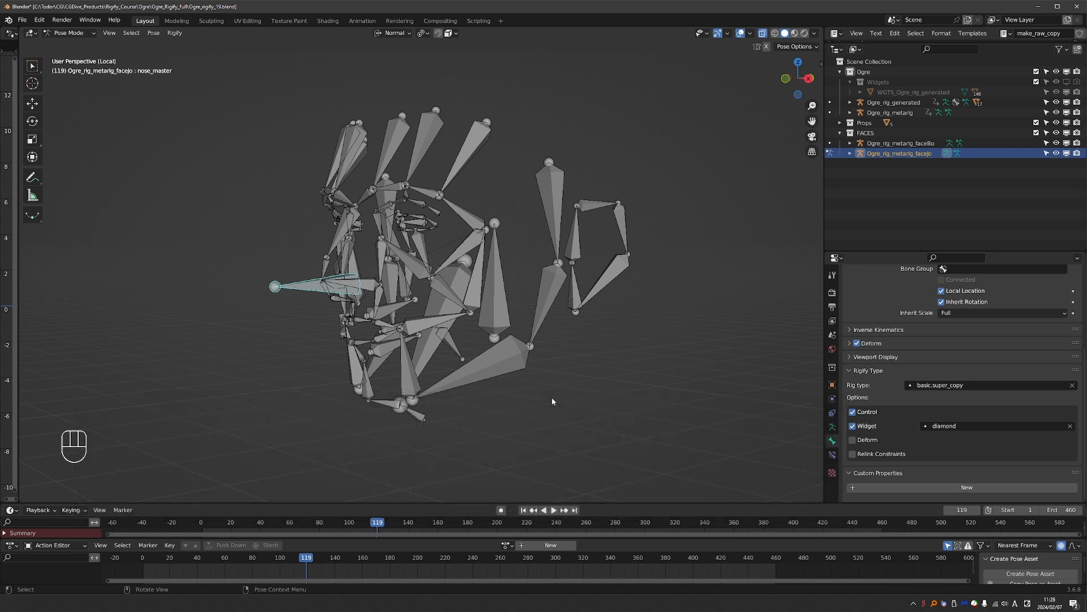
{"action": "middle_click_drag", "start_coordinate": [553, 401], "coordinate": [493, 359]}
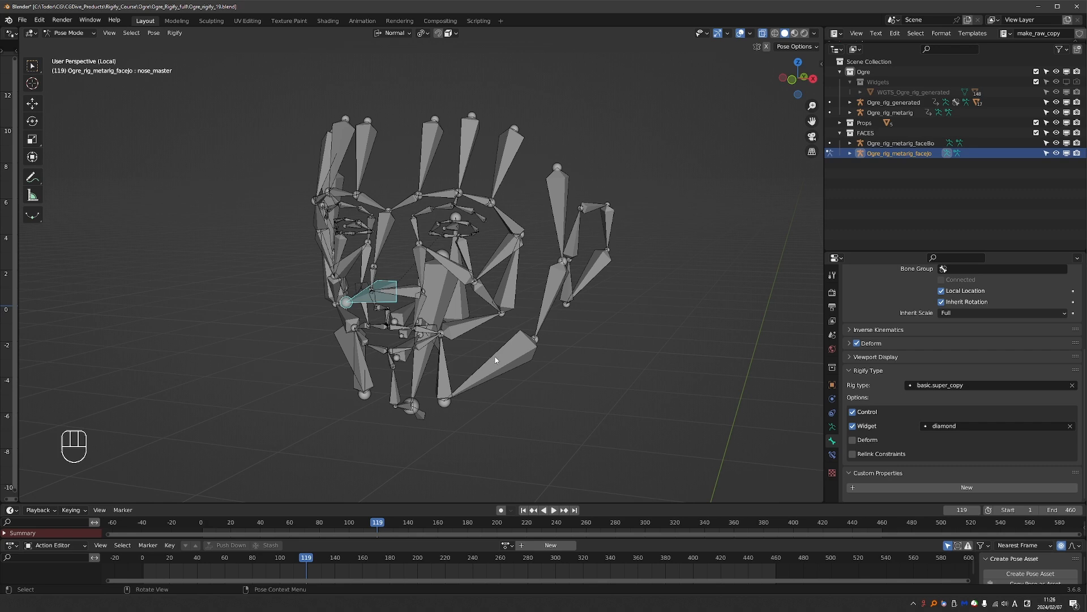
{"action": "middle_click_drag", "start_coordinate": [492, 359], "coordinate": [505, 400]}
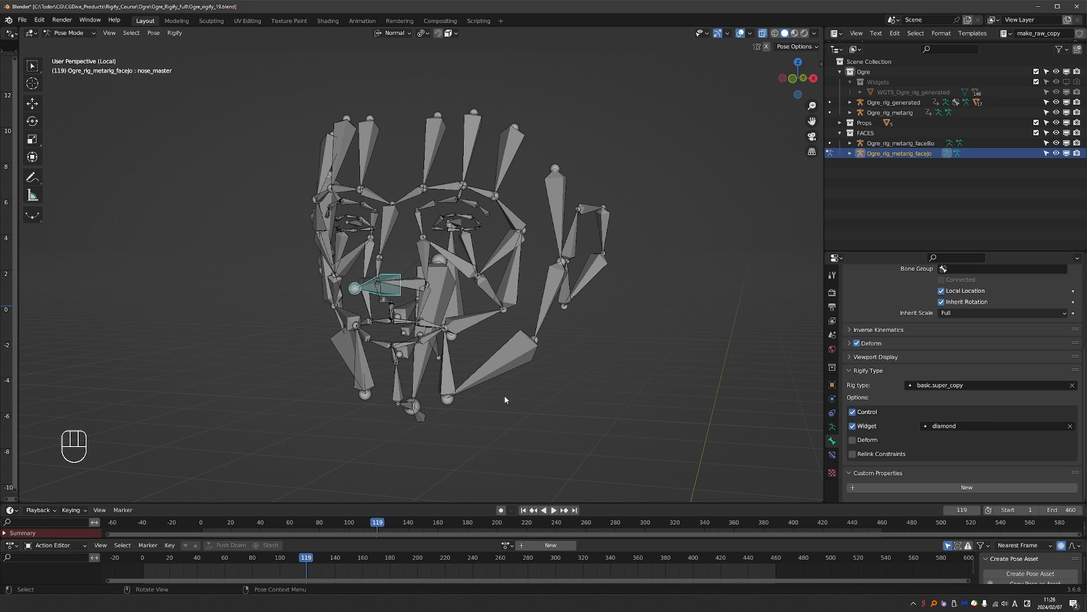
{"action": "middle_click_drag", "start_coordinate": [506, 399], "coordinate": [308, 427]}
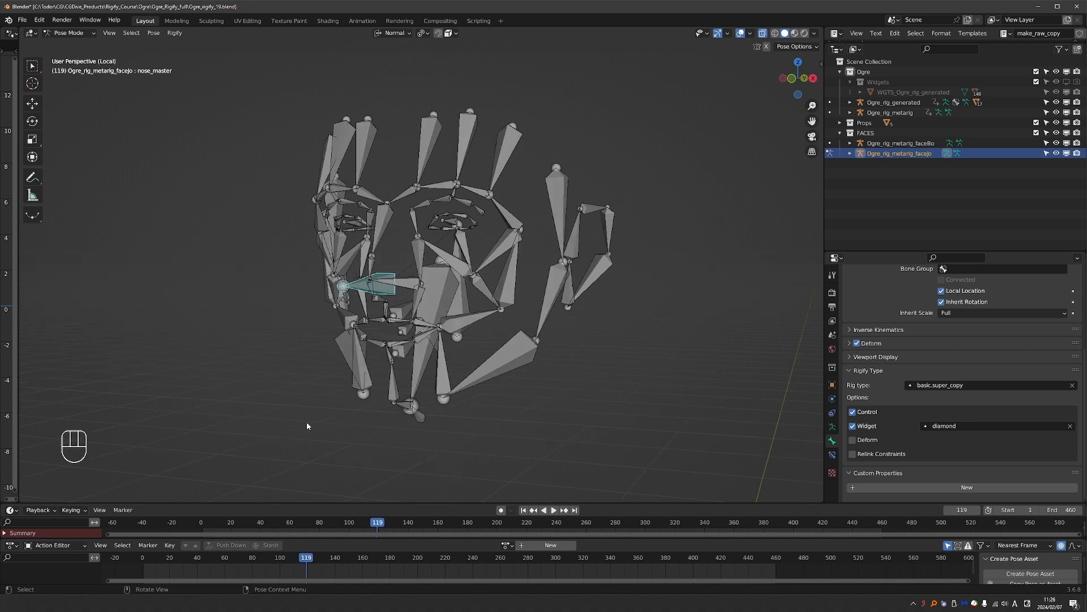
Batch-rename all selected bones of the facejo metarig by adding the prefix Jo_ to their names
{"action": "key", "text": "a"}
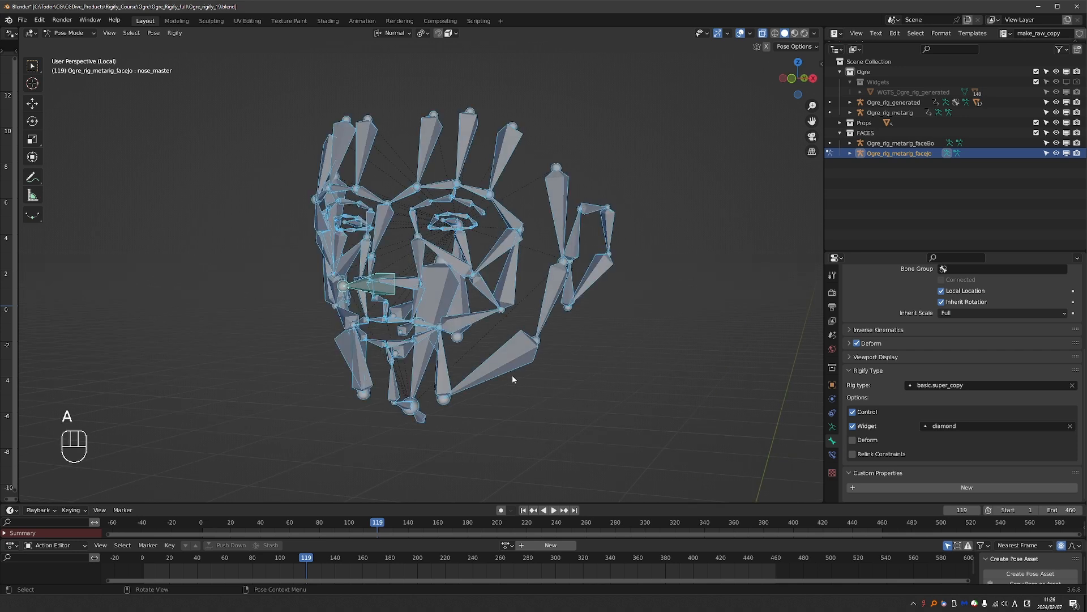
{"action": "left_click", "coordinate": [39, 20]}
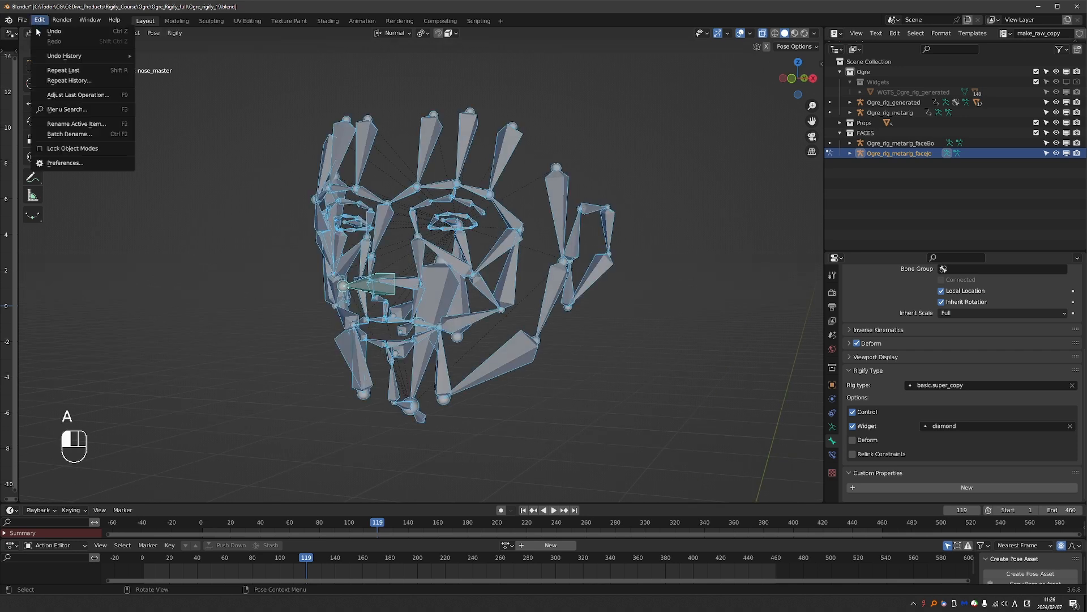
{"action": "left_click", "coordinate": [92, 134]}
{"action": "left_click_drag", "start_coordinate": [143, 146], "coordinate": [345, 152]}
{"action": "left_click", "coordinate": [340, 159]}
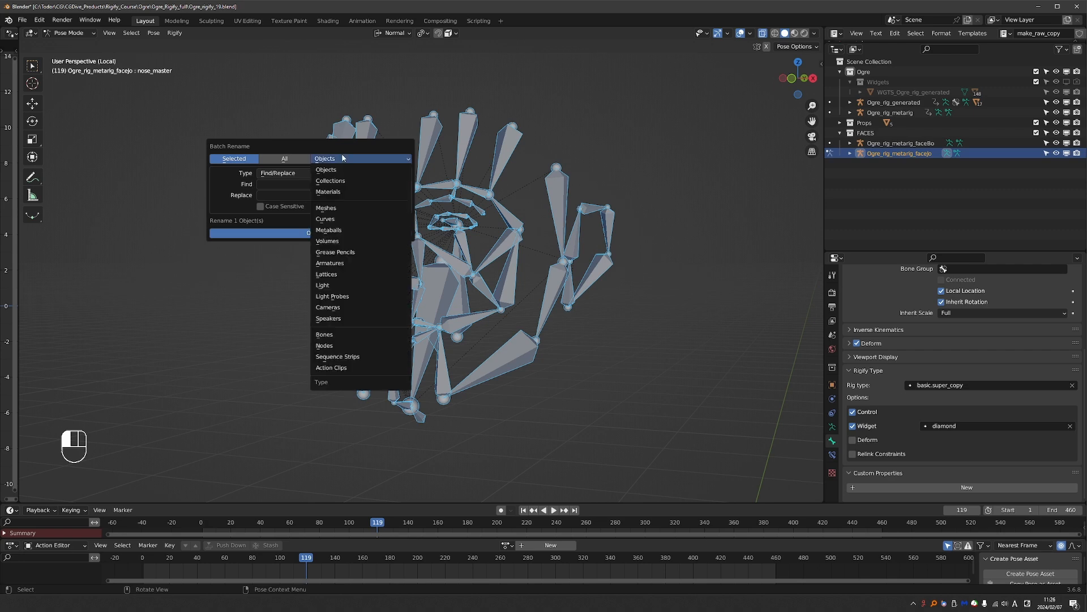
{"action": "left_click", "coordinate": [356, 336]}
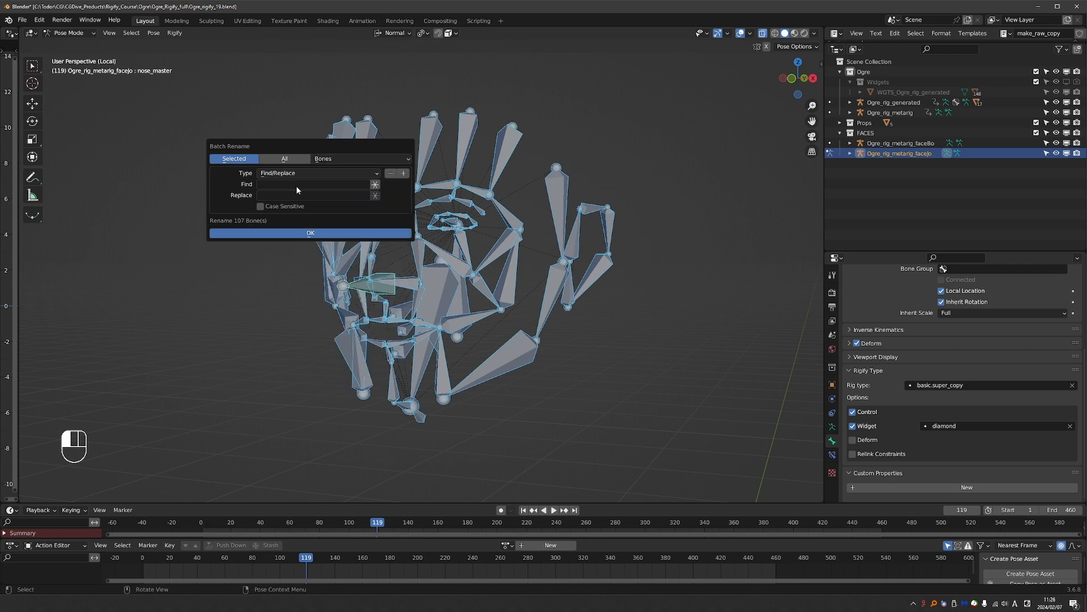
{"action": "left_click", "coordinate": [294, 174]}
{"action": "left_click", "coordinate": [294, 196]}
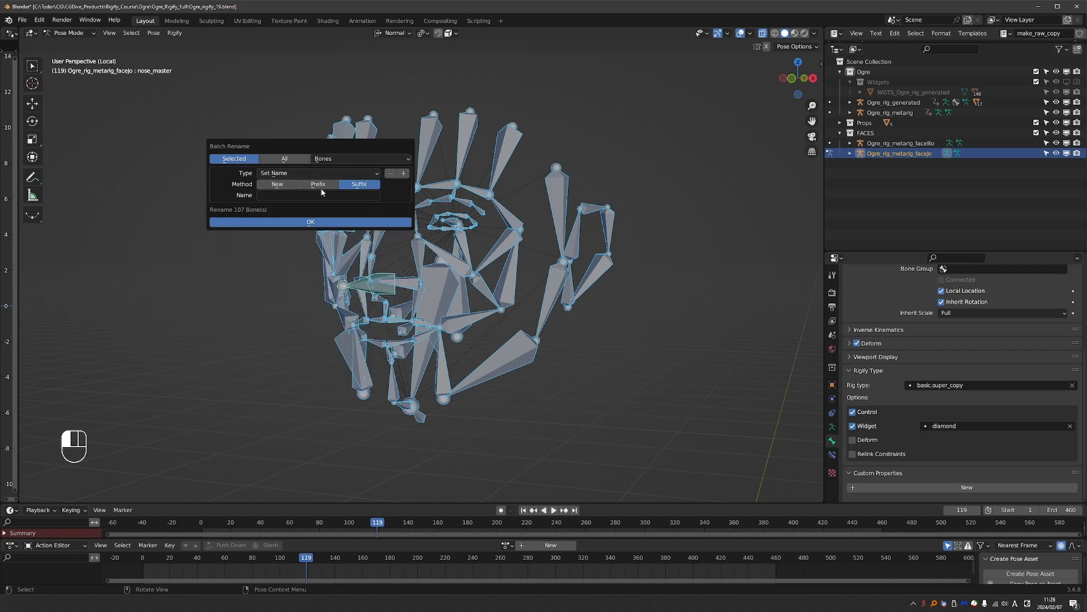
{"action": "left_click", "coordinate": [317, 184]}
{"action": "left_click", "coordinate": [320, 194]}
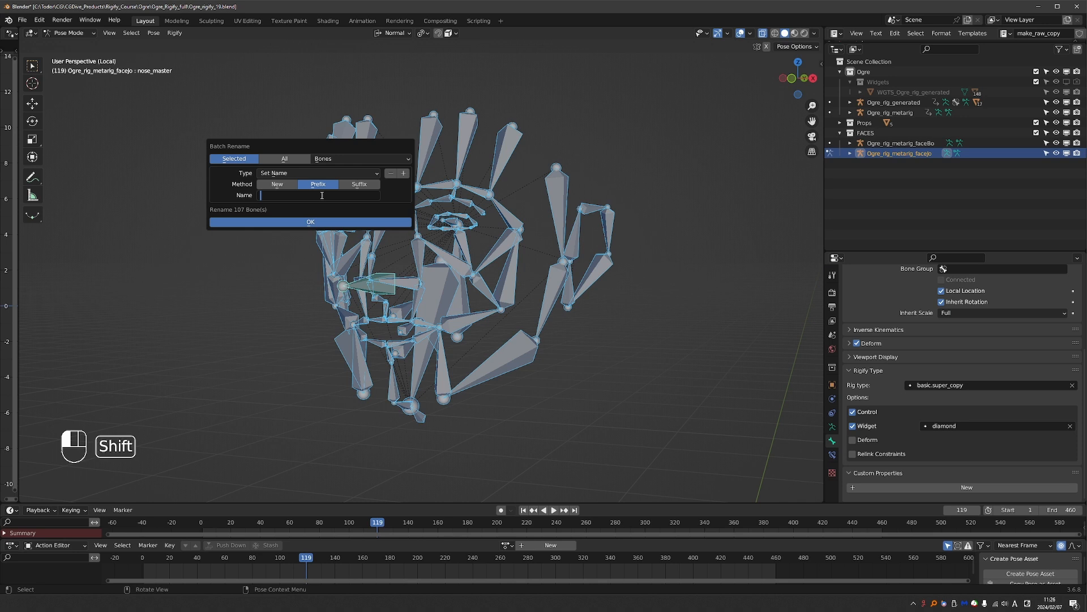
{"action": "type", "text": "Jo_"}
{"action": "key", "text": "Return"}
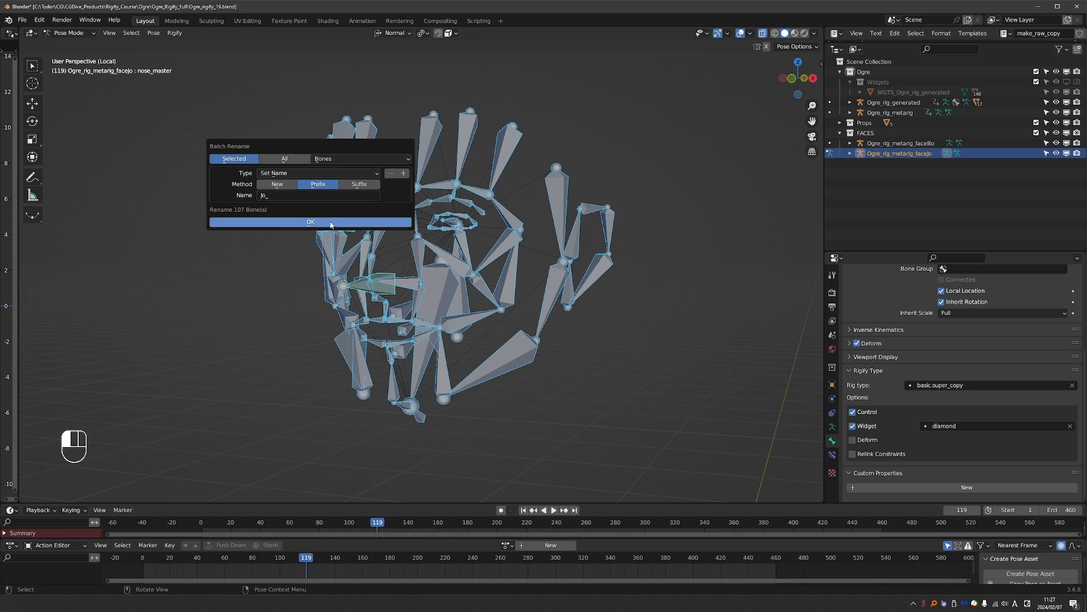
{"action": "left_click", "coordinate": [331, 222]}
Check the prefixed names of the jaw master and nose bones, underlining the Jo_ prefix with an annotation
{"action": "left_click", "coordinate": [433, 299]}
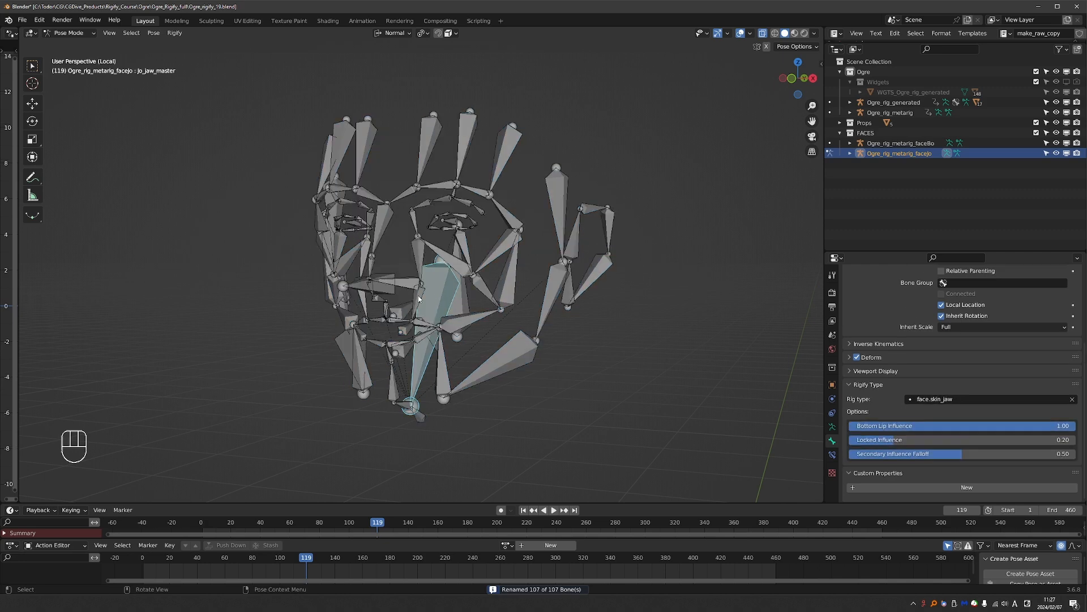
{"action": "middle_click_drag", "start_coordinate": [403, 290], "coordinate": [397, 292]}
{"action": "key", "text": "d"}
{"action": "left_click_drag", "start_coordinate": [137, 77], "coordinate": [146, 75]}
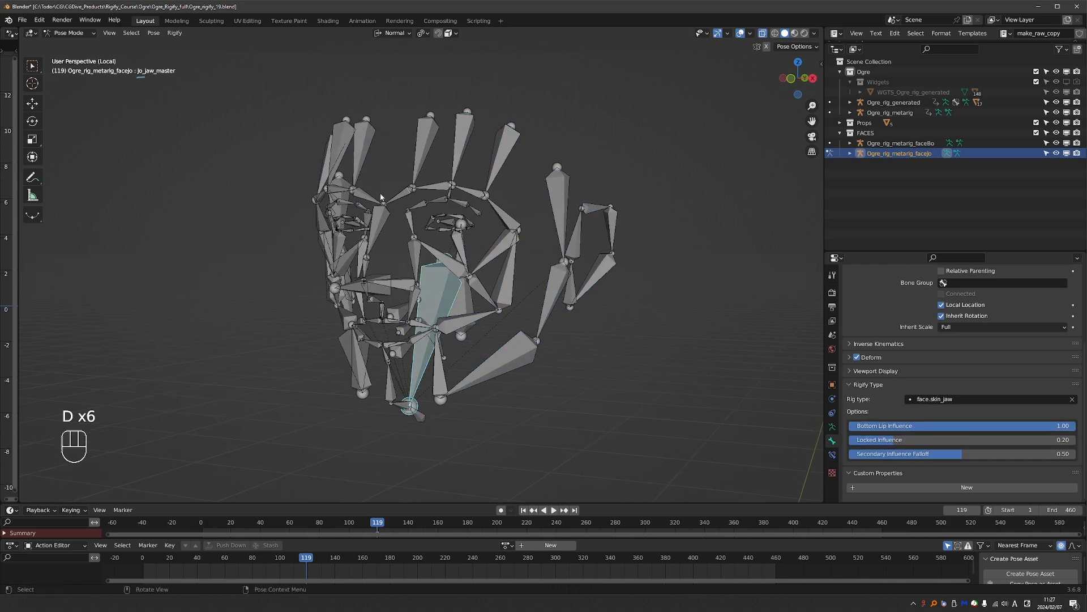
{"action": "left_click", "coordinate": [422, 152]}
{"action": "left_click", "coordinate": [378, 222]}
{"action": "middle_click_drag", "start_coordinate": [417, 311], "coordinate": [441, 341]}
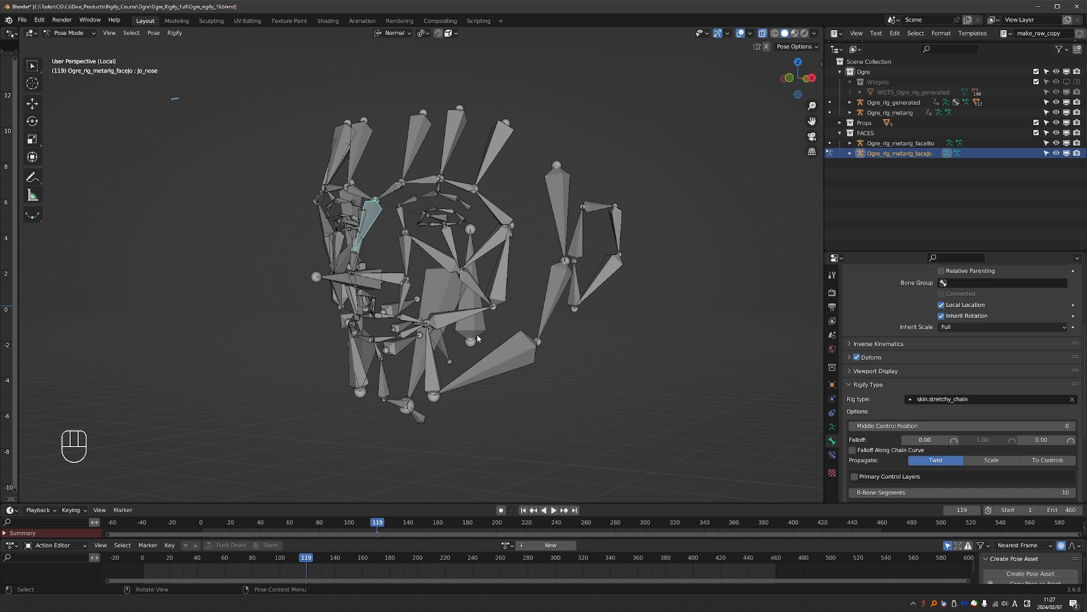
{"action": "middle_click_drag", "start_coordinate": [477, 334], "coordinate": [434, 348]}
Compare the left jaw bone with the renamed face bone and set the left jaw's Orientation to Jo_face
{"action": "left_click", "coordinate": [515, 306]}
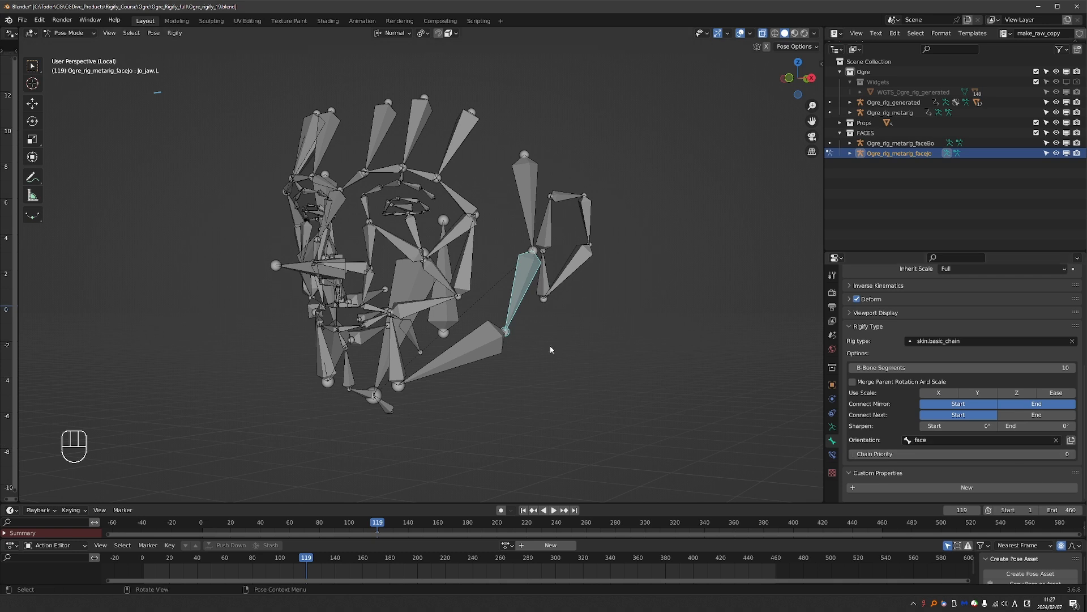
{"action": "left_click", "coordinate": [457, 318]}
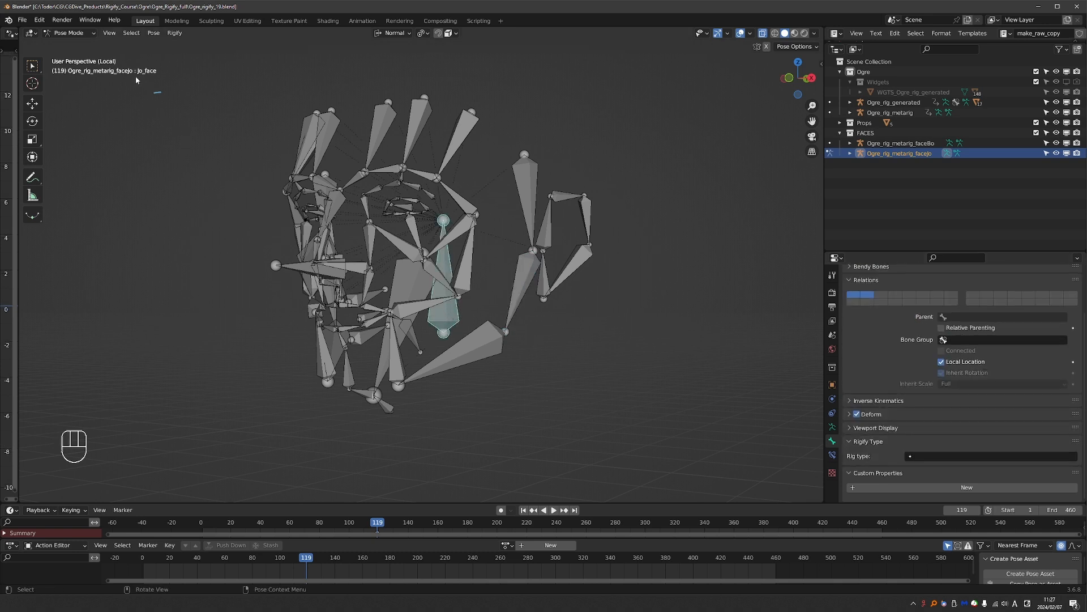
{"action": "left_click", "coordinate": [518, 291]}
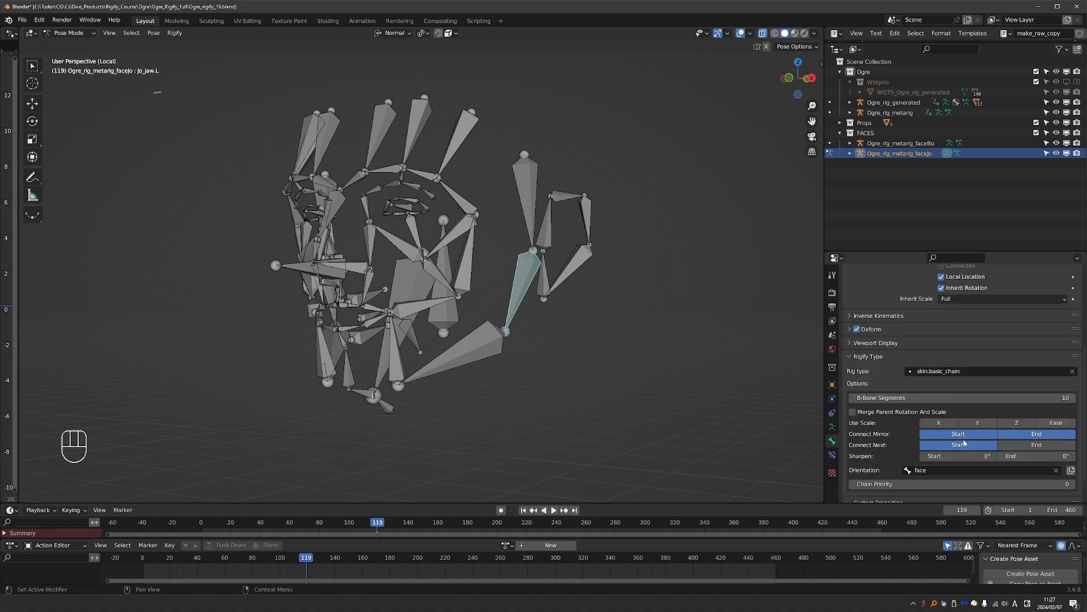
{"action": "left_click", "coordinate": [929, 440]}
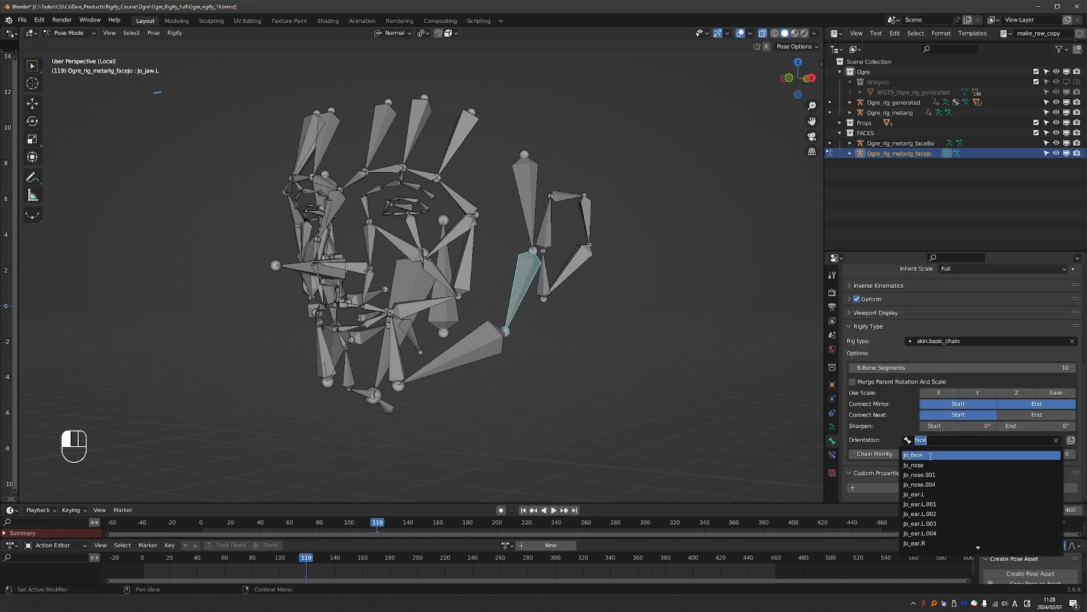
{"action": "left_click", "coordinate": [930, 456]}
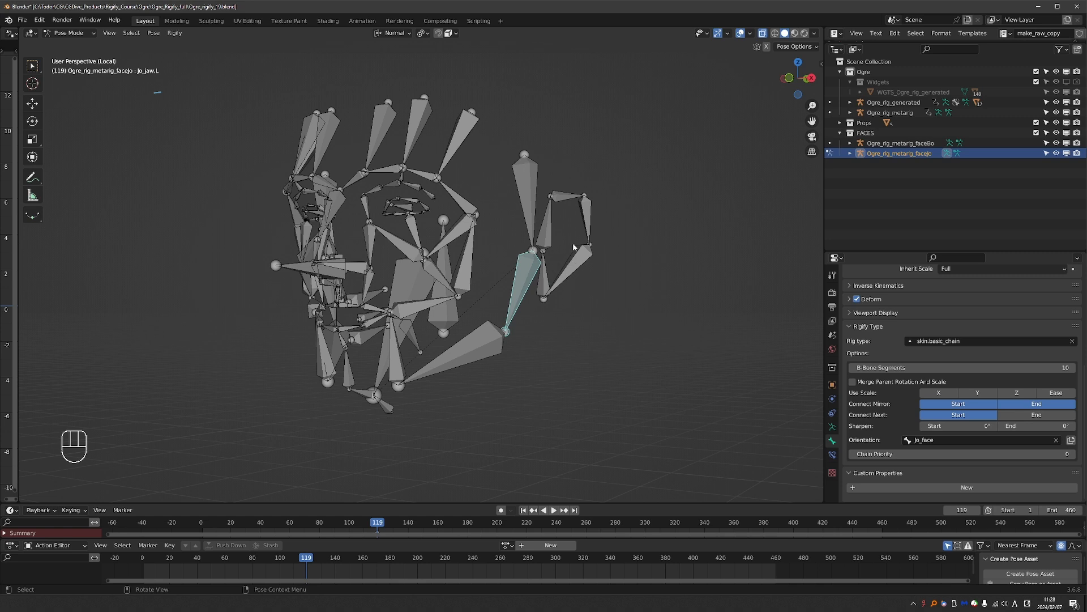
Copy the left jaw bone's Jo_face orientation to all bones of the facejo metarig, keeping the left jaw active
{"action": "key", "text": "a"}
{"action": "key", "text": "a"}
{"action": "left_click", "coordinate": [520, 280]}
{"action": "key", "text": "a"}
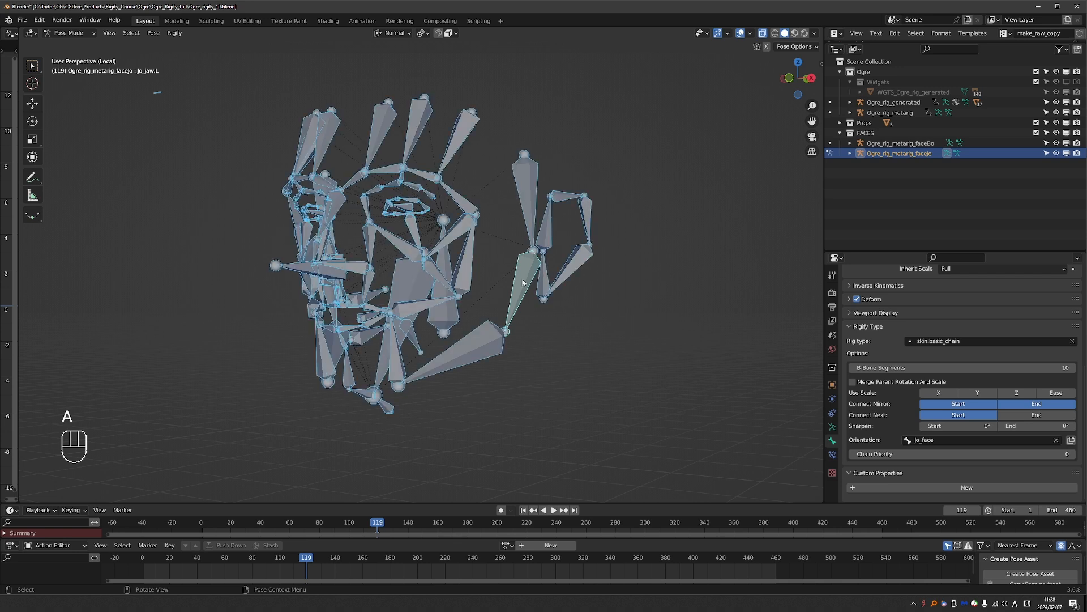
{"action": "left_click", "coordinate": [1070, 440]}
{"action": "left_click", "coordinate": [1046, 441]}
Check the Orientation setting of the left ear and upper left lip bones
{"action": "left_click", "coordinate": [542, 275]}
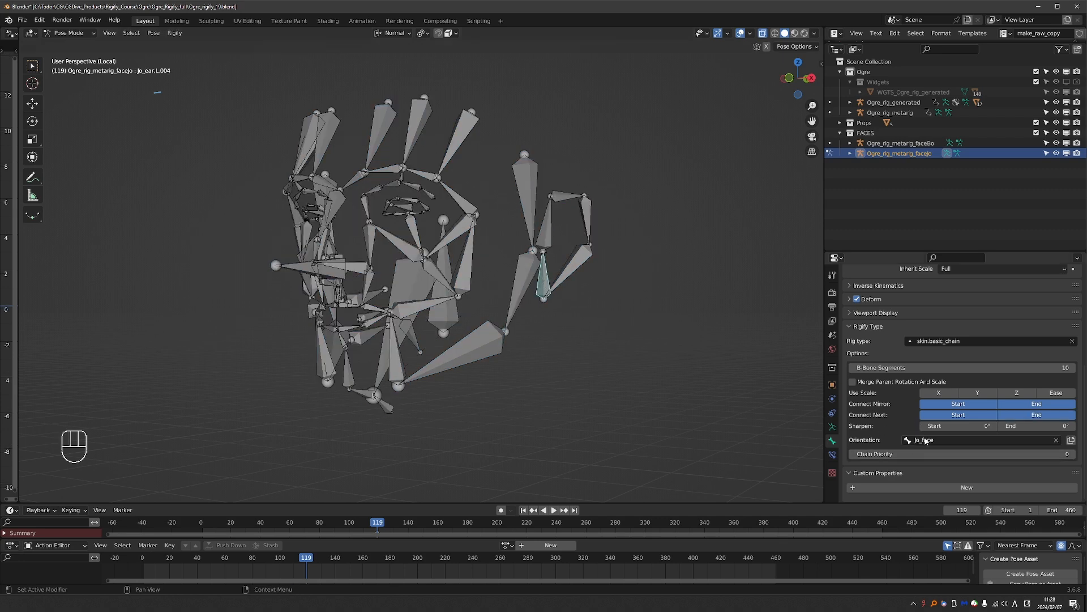
{"action": "left_click", "coordinate": [350, 304]}
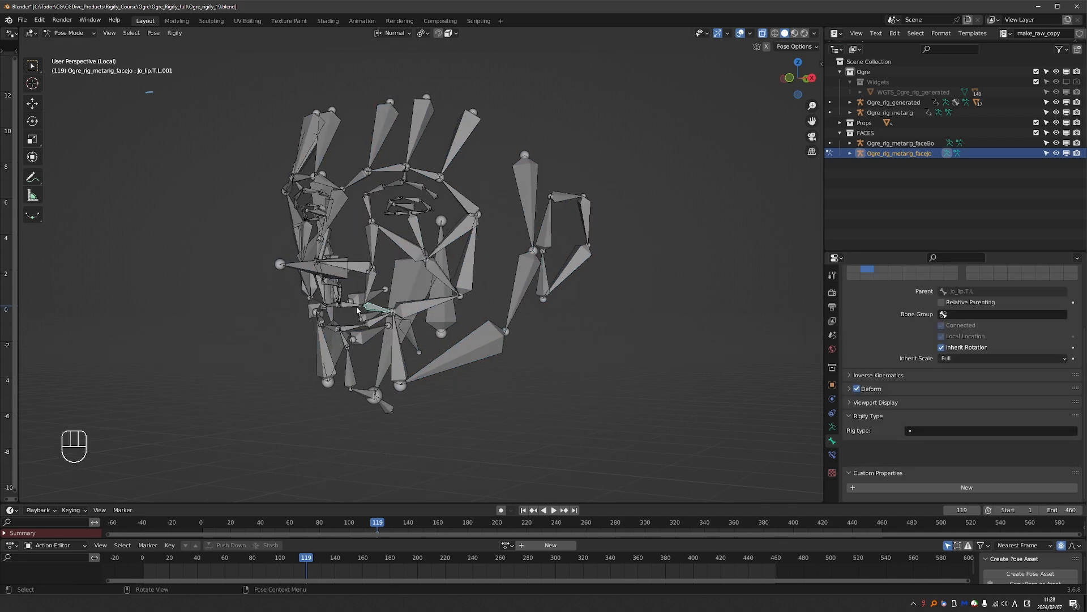
{"action": "scroll", "coordinate": [1012, 409], "scroll_direction": "down", "scroll_amount": 3}
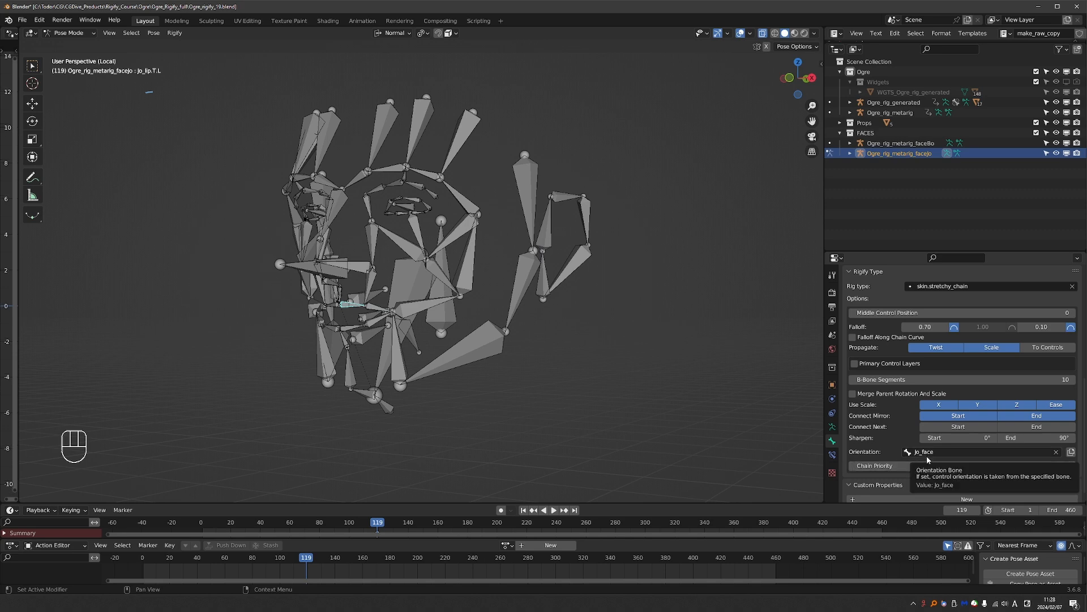
Return the facejo metarig to Object Mode and exit local view
{"action": "middle_click_drag", "start_coordinate": [572, 416], "coordinate": [569, 416]}
{"action": "key", "text": "Tab"}
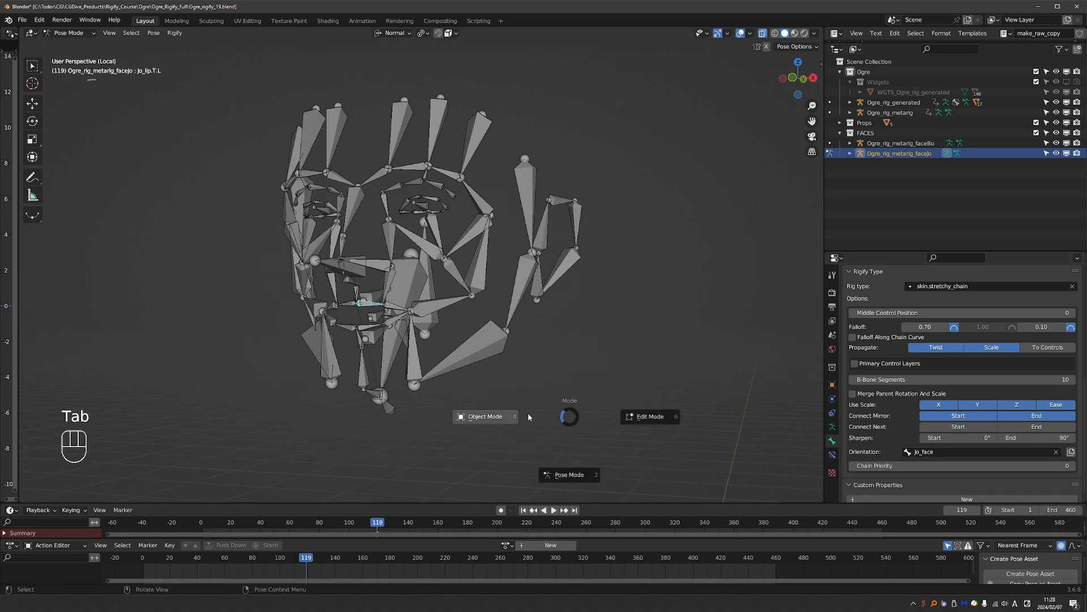
{"action": "left_click", "coordinate": [481, 418]}
{"action": "key", "text": "KP_Divide"}
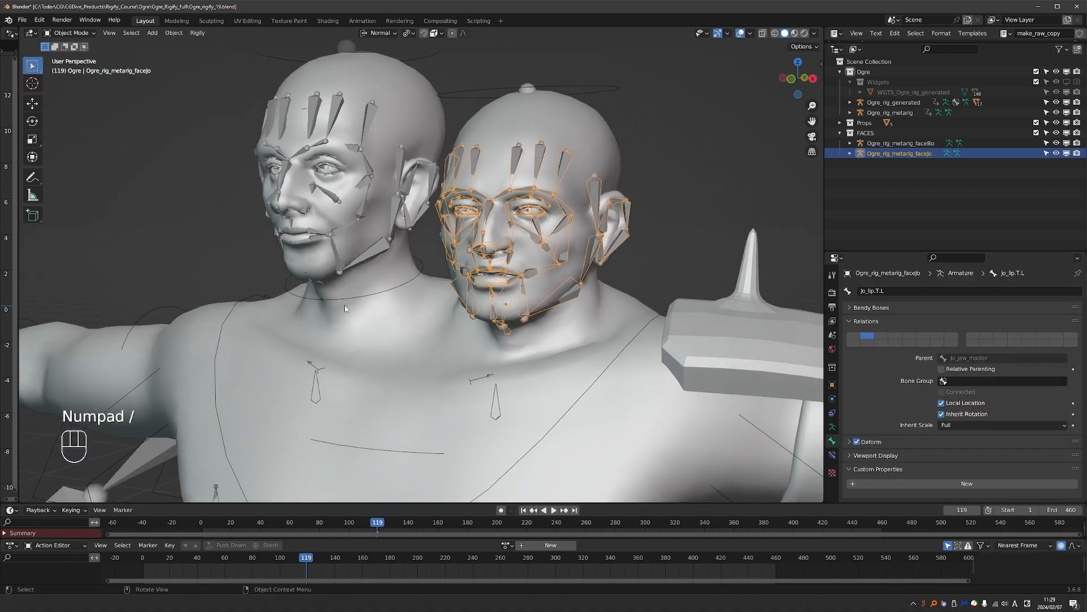
Isolate the Ogre_rig_metarig_faceBo armature and upgrade its face rig
{"action": "left_click", "coordinate": [365, 125]}
{"action": "middle_click_drag", "start_coordinate": [365, 125], "coordinate": [355, 180]}
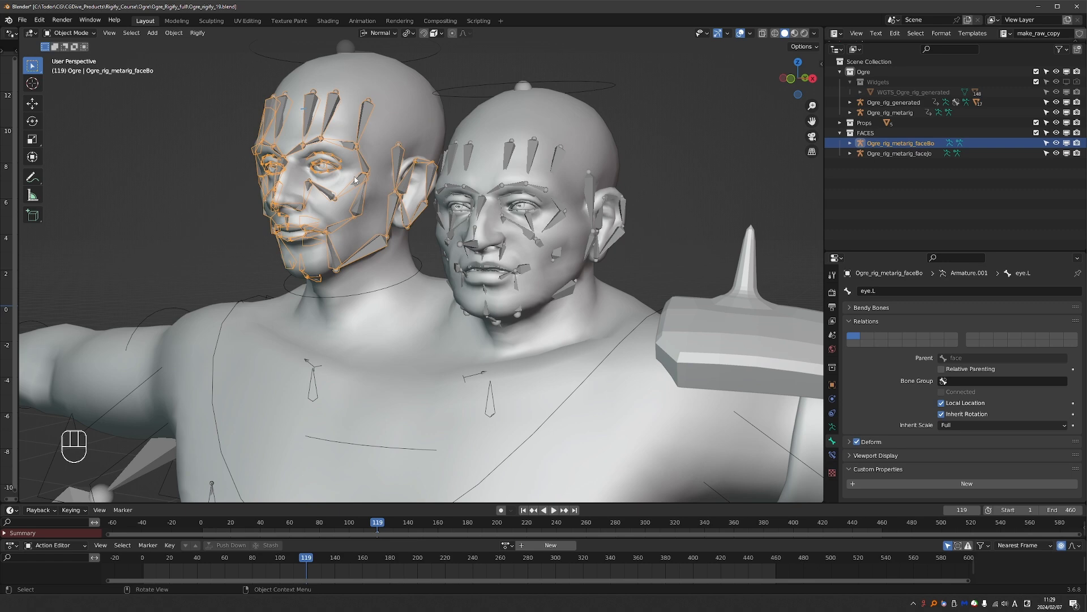
{"action": "key", "text": "KP_Divide"}
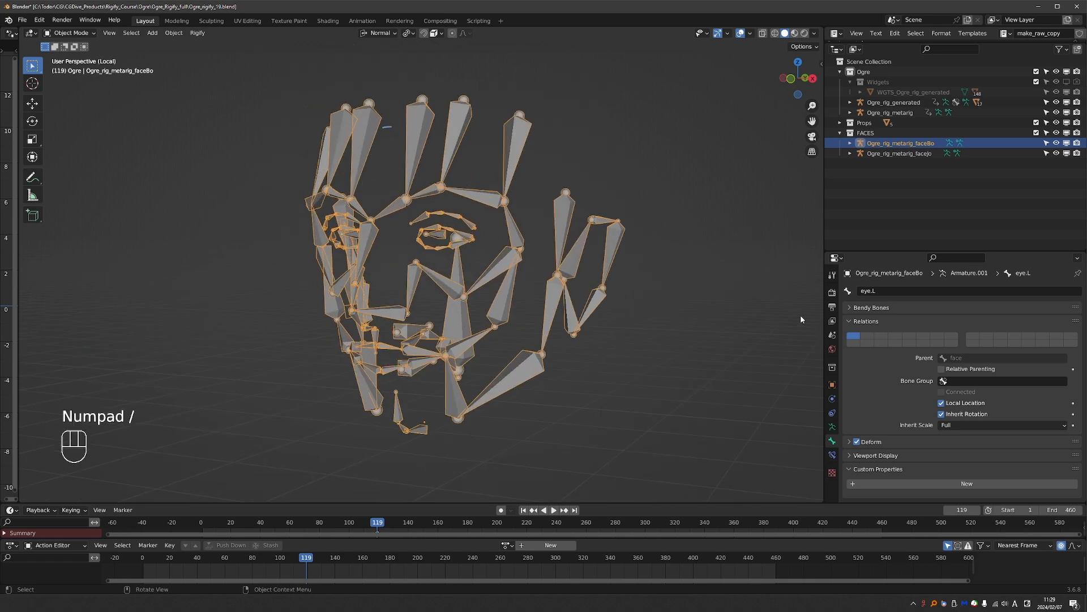
{"action": "left_click", "coordinate": [832, 426]}
{"action": "scroll", "coordinate": [949, 440], "scroll_direction": "down", "scroll_amount": 5}
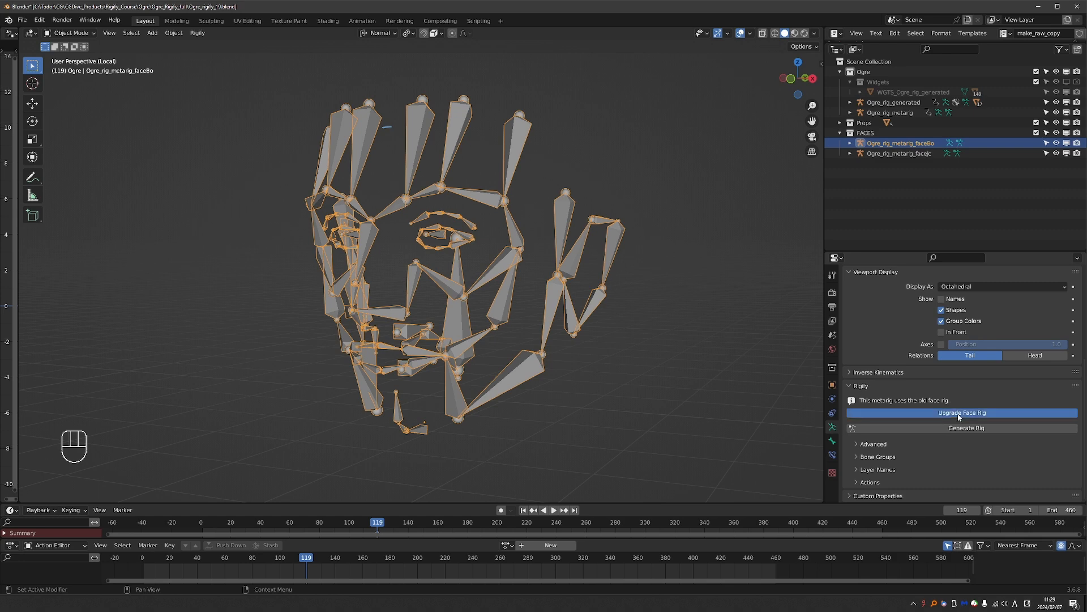
{"action": "left_click", "coordinate": [959, 413]}
Switch the upgraded faceBo metarig to Pose Mode and select all its bones
{"action": "key", "text": "Tab"}
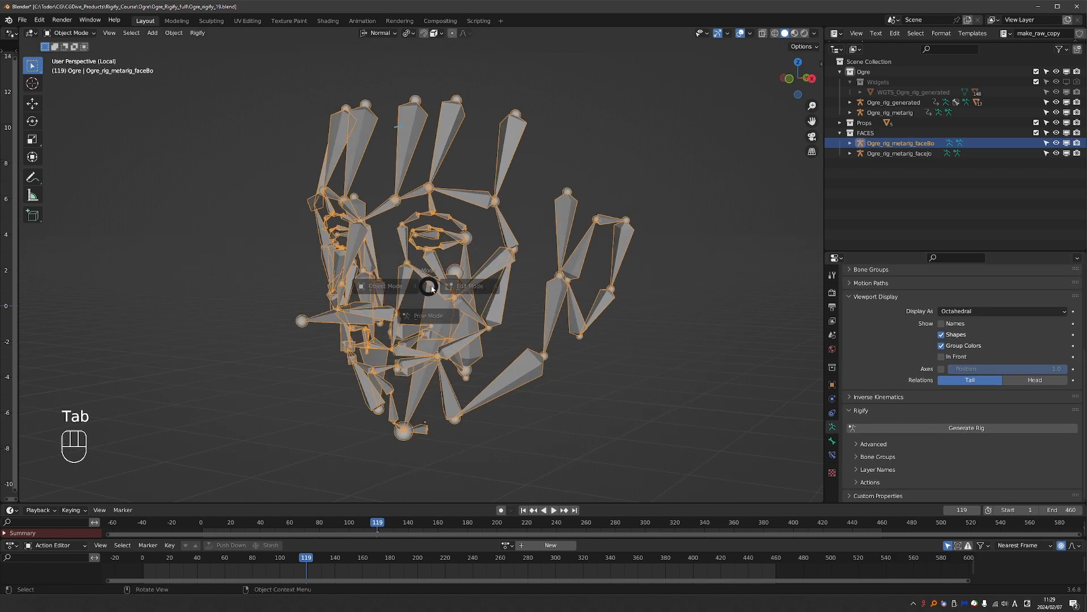
{"action": "left_click", "coordinate": [435, 327]}
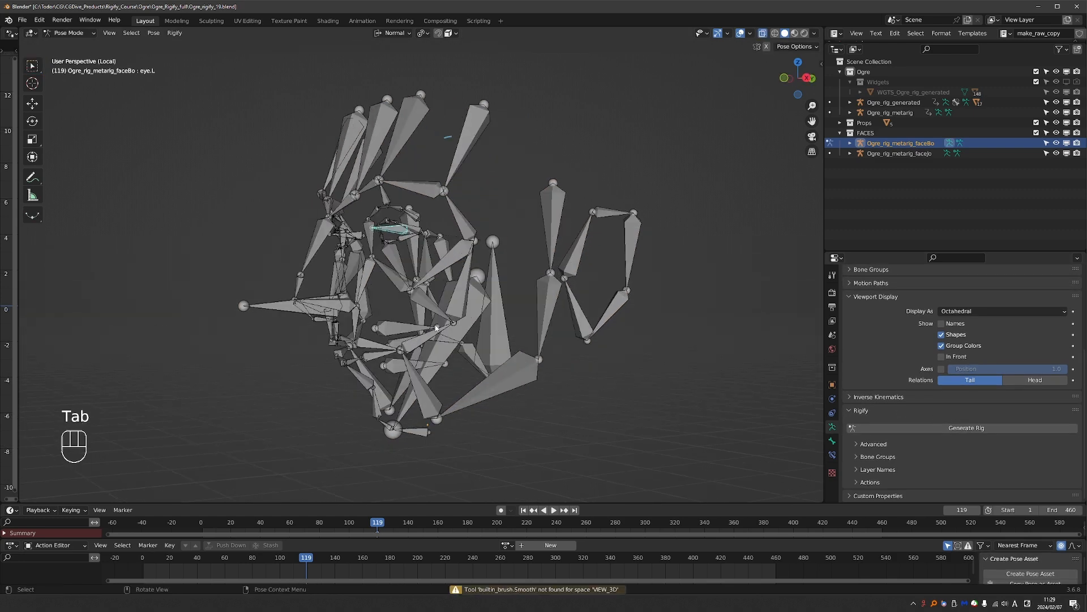
{"action": "key", "text": "a"}
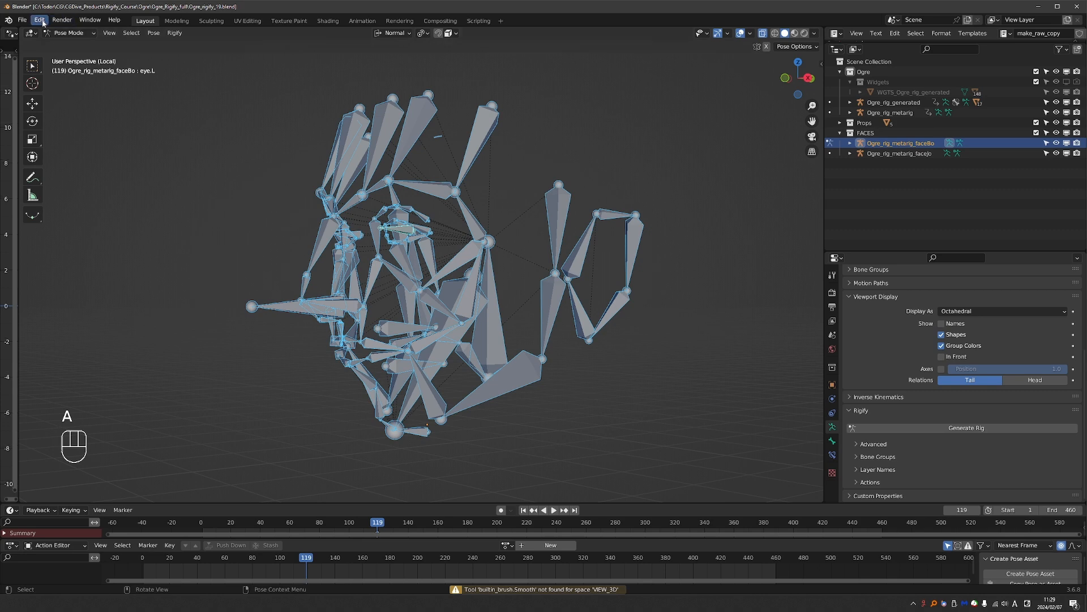
Batch-rename the selected faceBo bones by adding the prefix Bo_ to their names
{"action": "left_click", "coordinate": [39, 20]}
{"action": "left_click", "coordinate": [75, 137]}
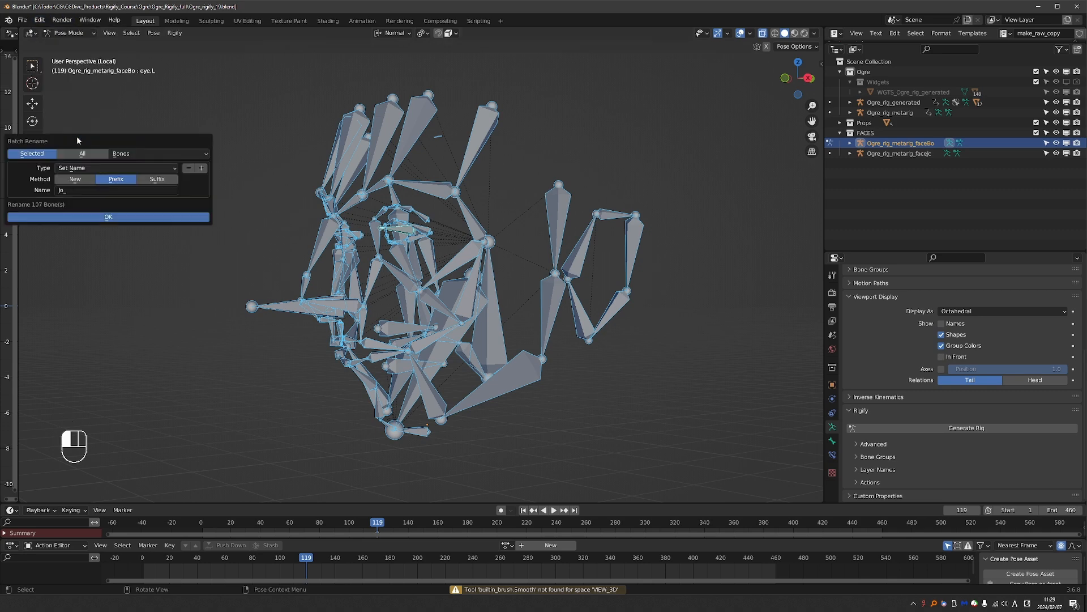
{"action": "left_click_drag", "start_coordinate": [128, 161], "coordinate": [317, 157]}
{"action": "left_click", "coordinate": [253, 187]}
{"action": "left_click", "coordinate": [252, 186]}
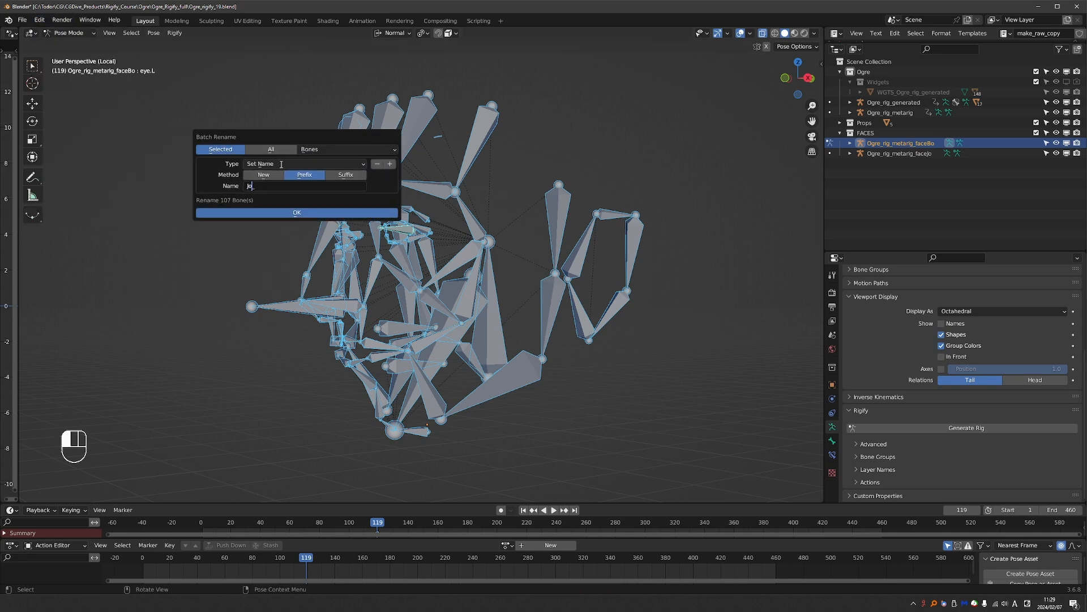
{"action": "left_click", "coordinate": [320, 151]}
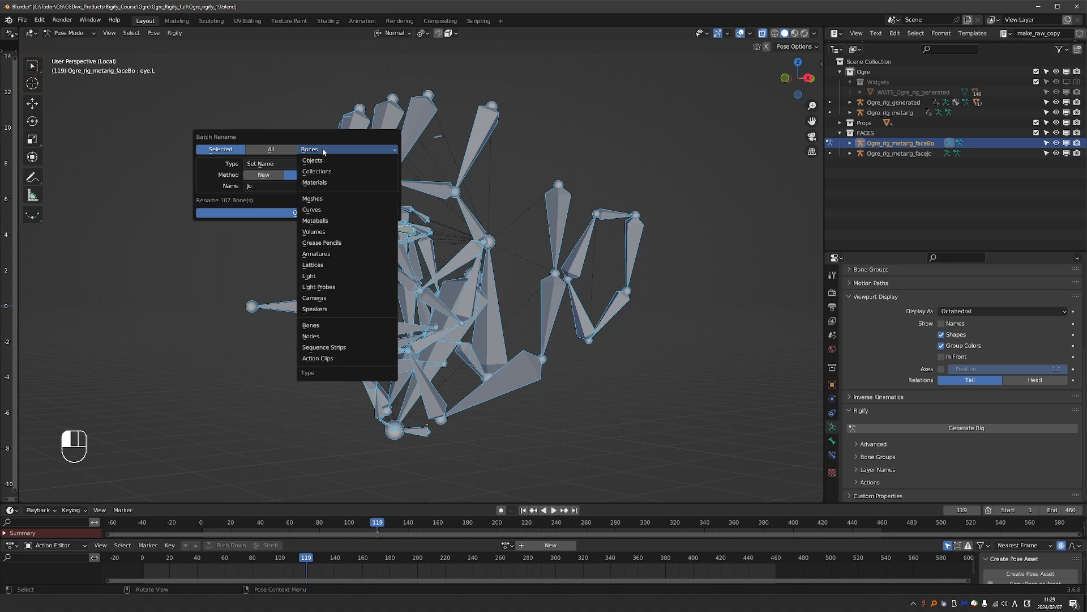
{"action": "left_click", "coordinate": [322, 150]}
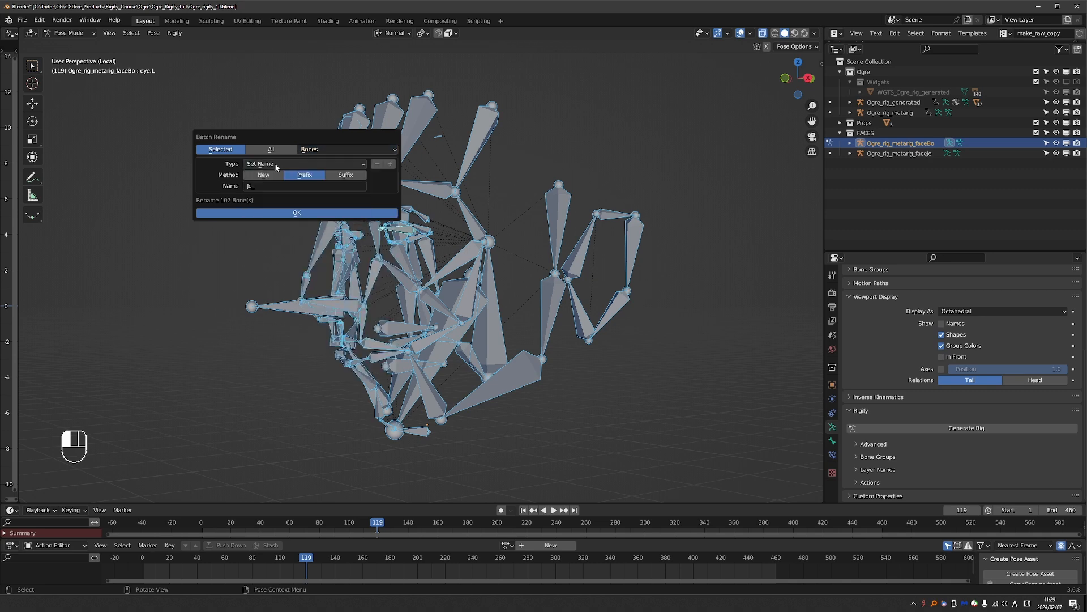
{"action": "left_click", "coordinate": [249, 186]}
{"action": "left_click_drag", "start_coordinate": [250, 186], "coordinate": [232, 183]}
{"action": "type", "text": "B"}
{"action": "left_click", "coordinate": [255, 210]}
Set the Orientation of the faceBo metarig's left jaw bone to Bo_face
{"action": "middle_click_drag", "start_coordinate": [462, 345], "coordinate": [547, 365]}
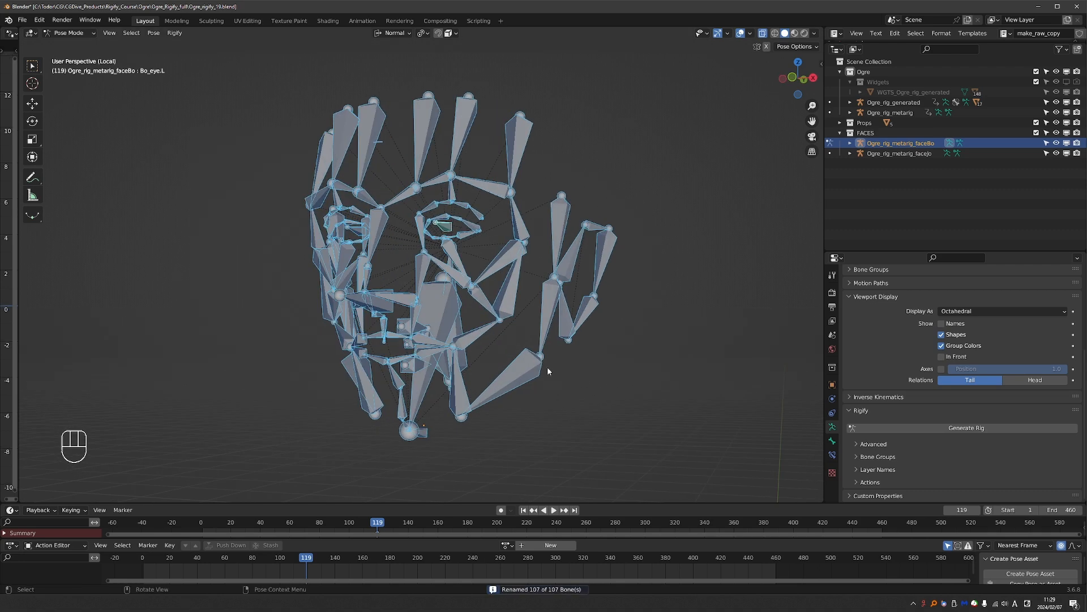
{"action": "left_click", "coordinate": [545, 343]}
{"action": "left_click", "coordinate": [832, 440]}
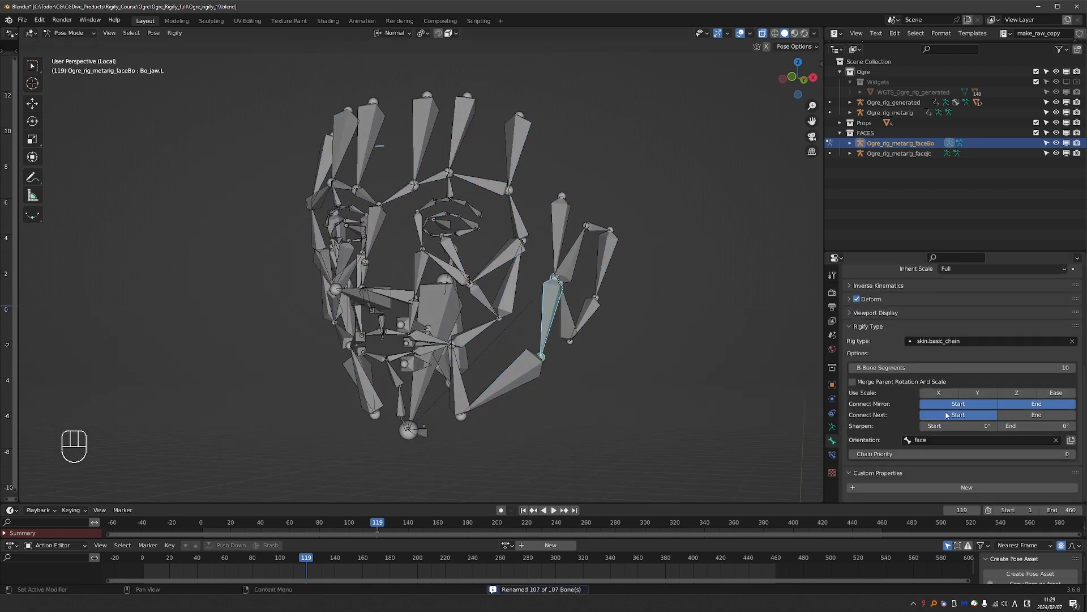
{"action": "left_click", "coordinate": [931, 441]}
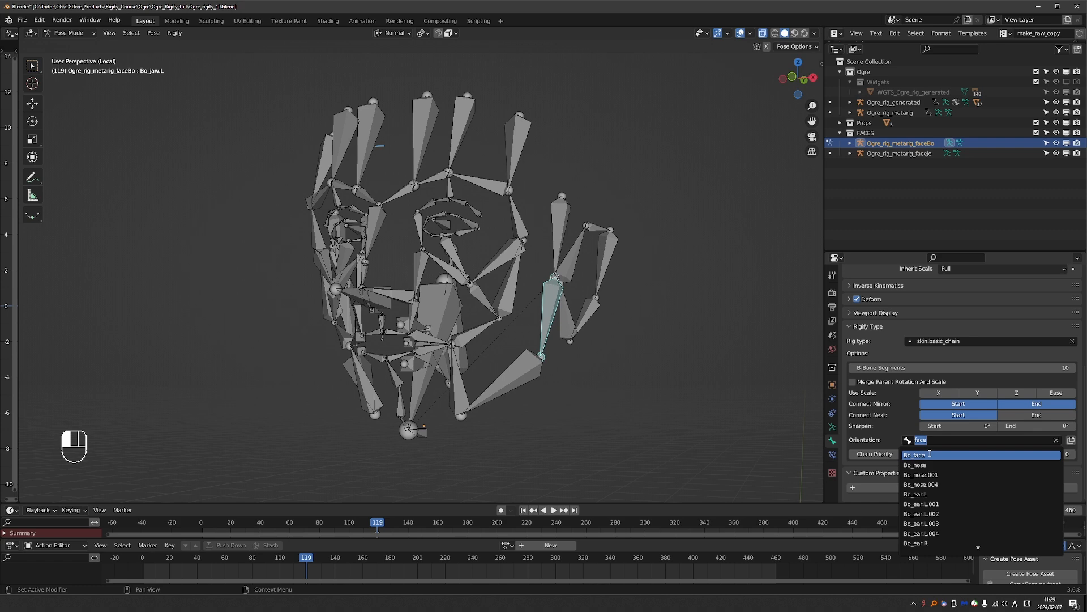
{"action": "left_click", "coordinate": [935, 455]}
Select all bones of the faceBo metarig and copy the Bo_face Orientation option to all selected rigs
{"action": "middle_click_drag", "start_coordinate": [600, 390], "coordinate": [593, 372]}
{"action": "key", "text": "a"}
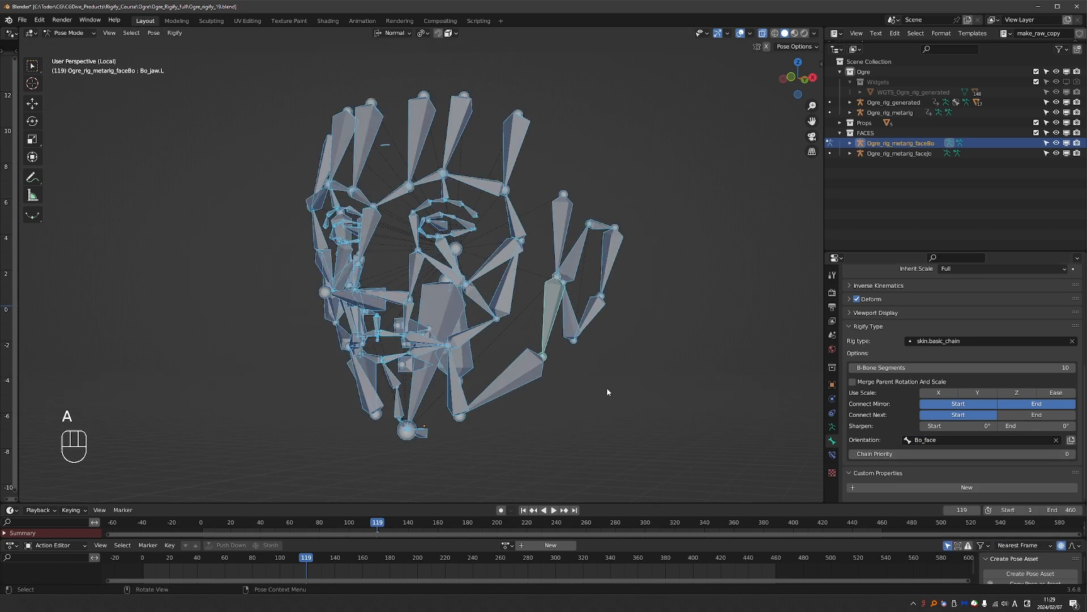
{"action": "left_click", "coordinate": [1071, 440]}
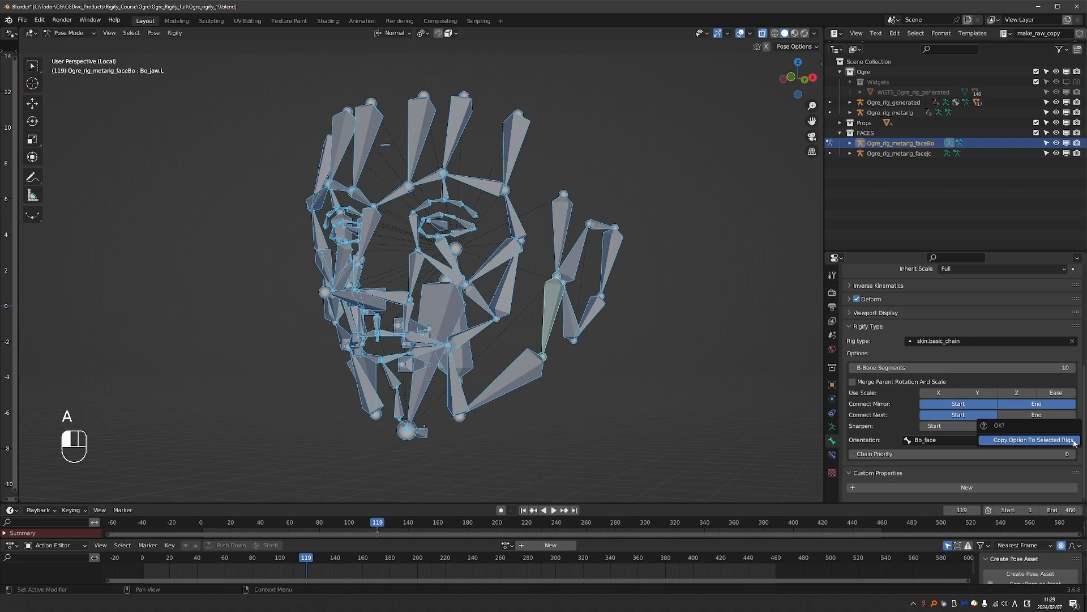
{"action": "left_click", "coordinate": [1031, 440]}
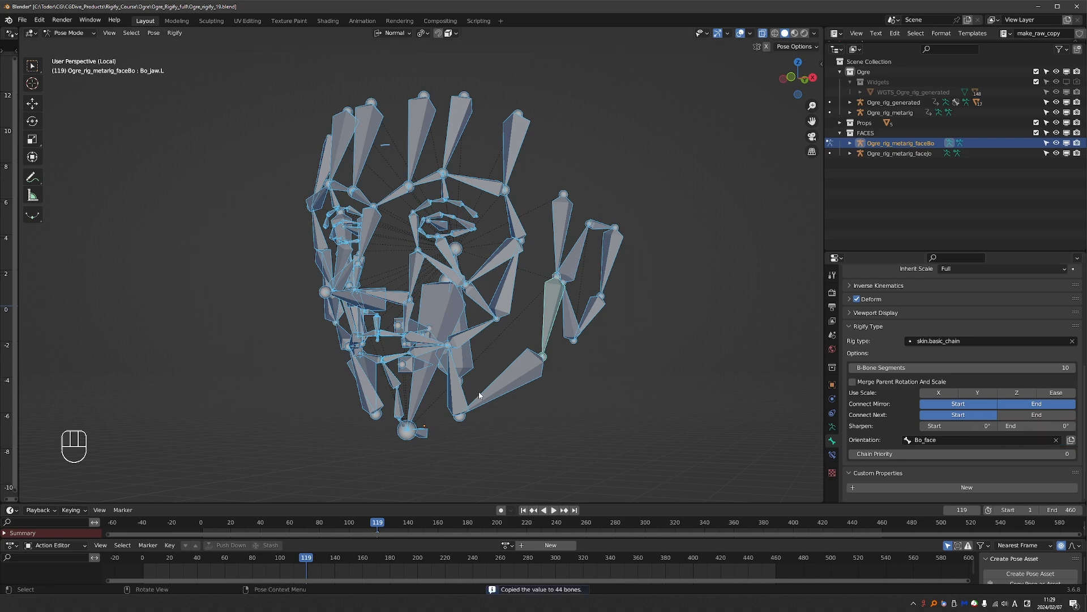
Return to Object Mode, leave the isolated view and hide the Ogre_body mesh
{"action": "key", "text": "Tab"}
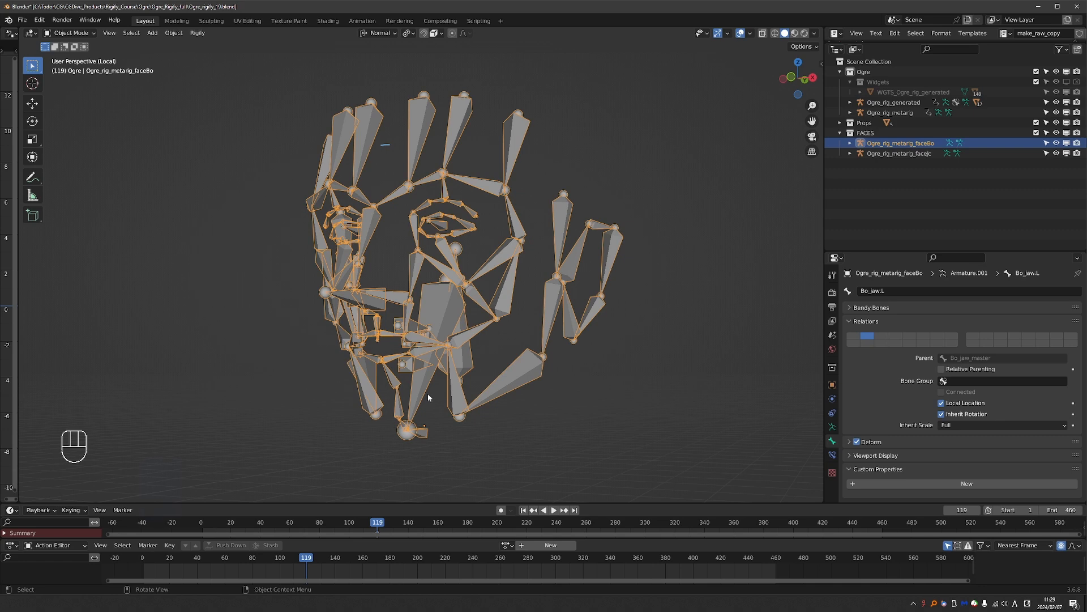
{"action": "key", "text": "KP_Divide"}
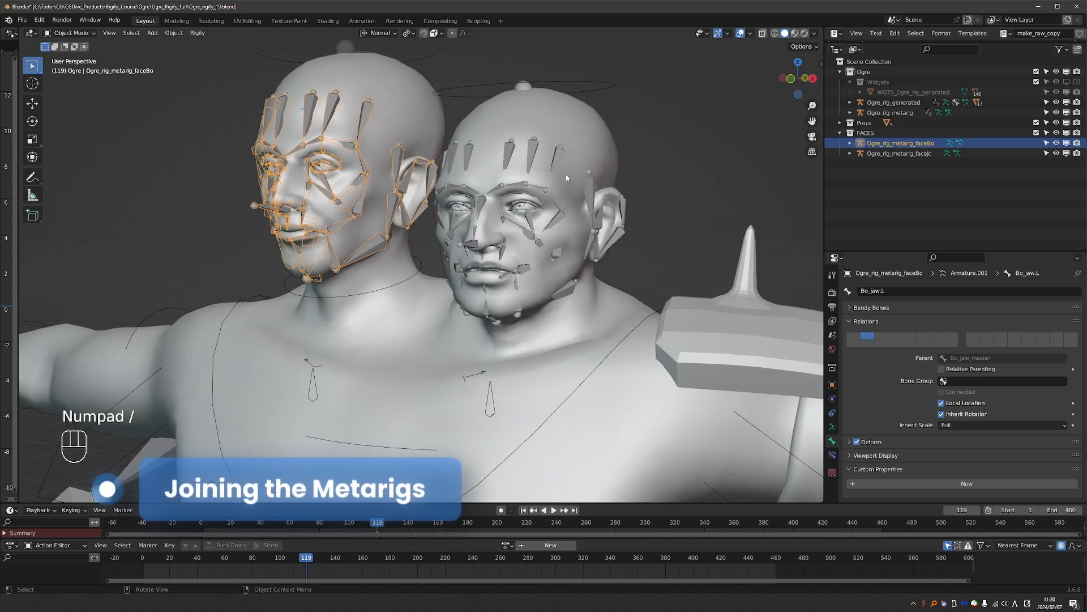
{"action": "left_click", "coordinate": [560, 150]}
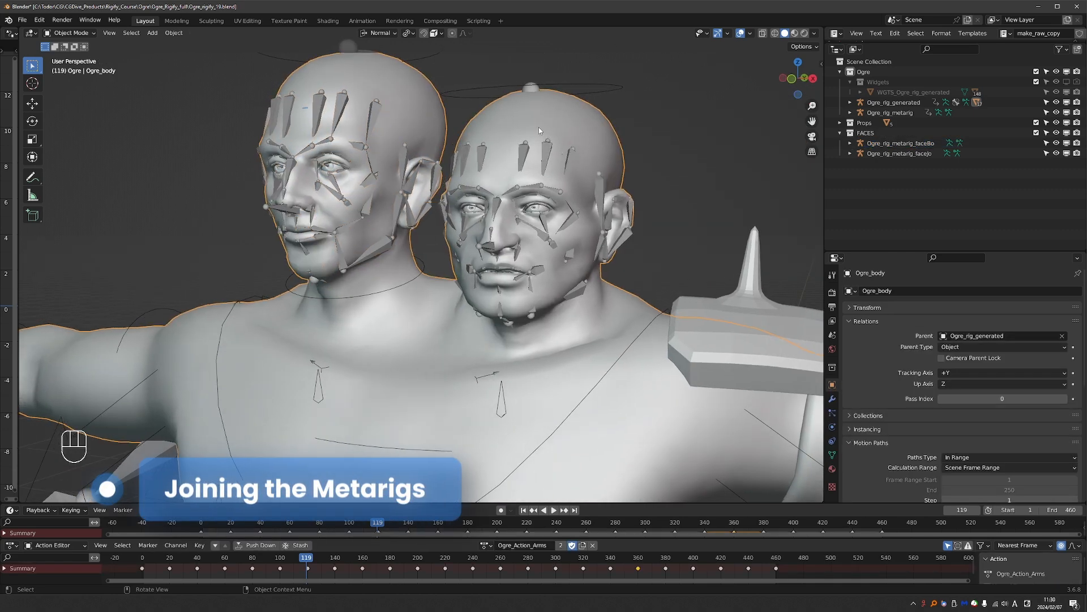
{"action": "key", "text": "h"}
Join the faceJo and faceBo metarigs into Ogre_rig_metarig, keeping the body metarig as the active object
{"action": "left_click", "coordinate": [554, 165]}
{"action": "middle_click_drag", "start_coordinate": [555, 164], "coordinate": [391, 141]}
{"action": "left_click", "coordinate": [379, 121], "text": "shift"}
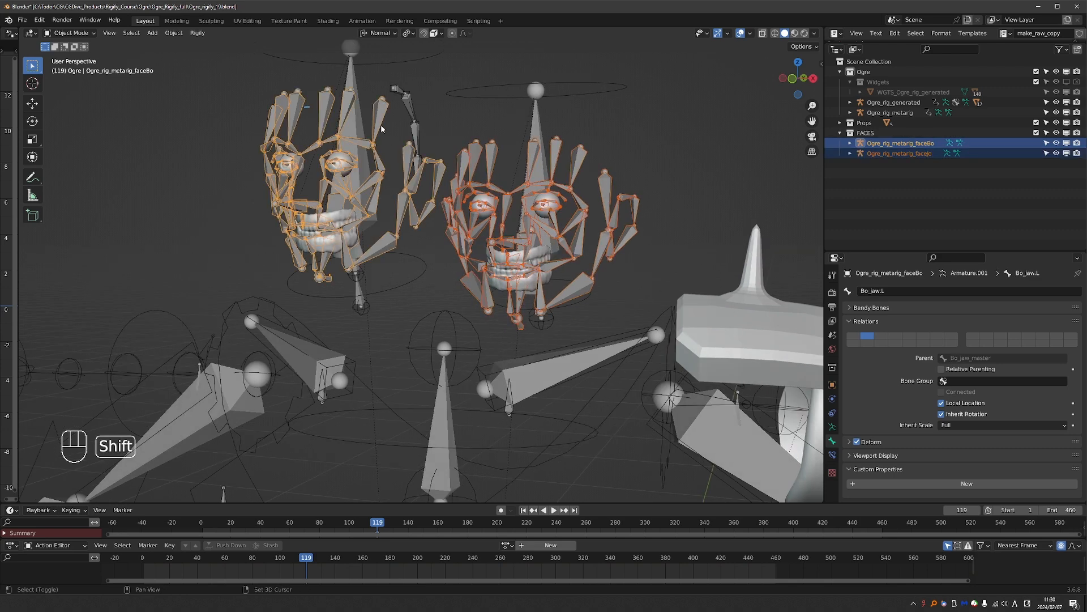
{"action": "left_click", "coordinate": [539, 125], "text": "shift"}
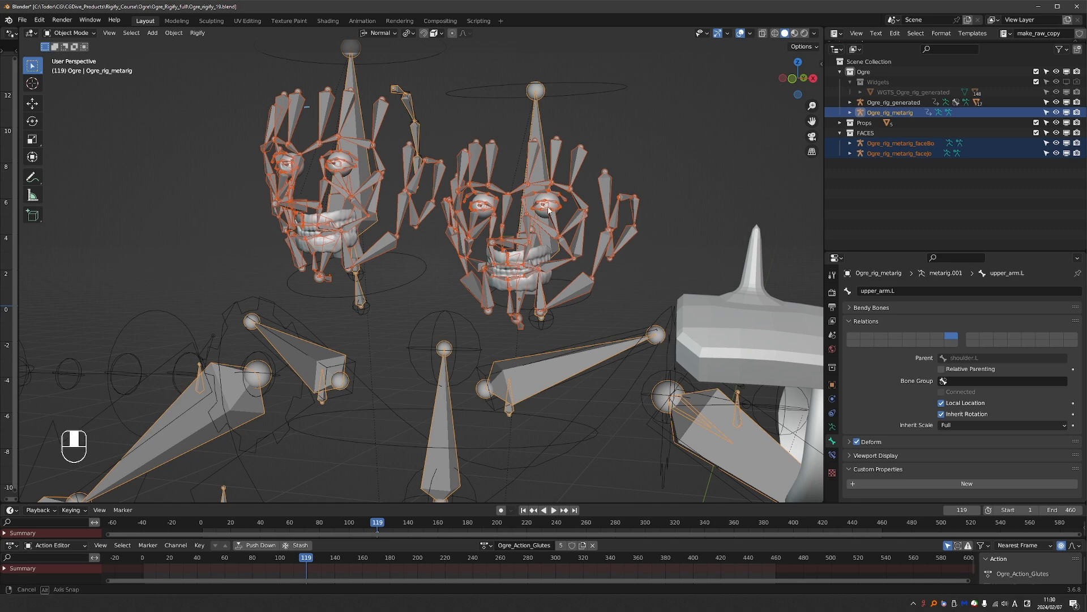
{"action": "middle_click_drag", "start_coordinate": [548, 211], "coordinate": [551, 206]}
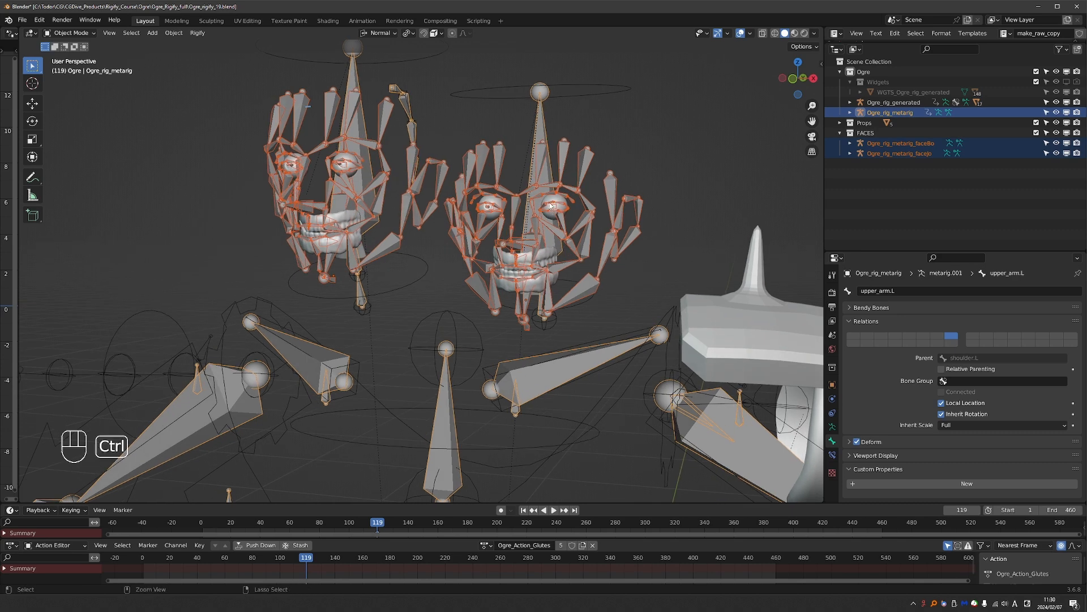
{"action": "key", "text": "ctrl+j"}
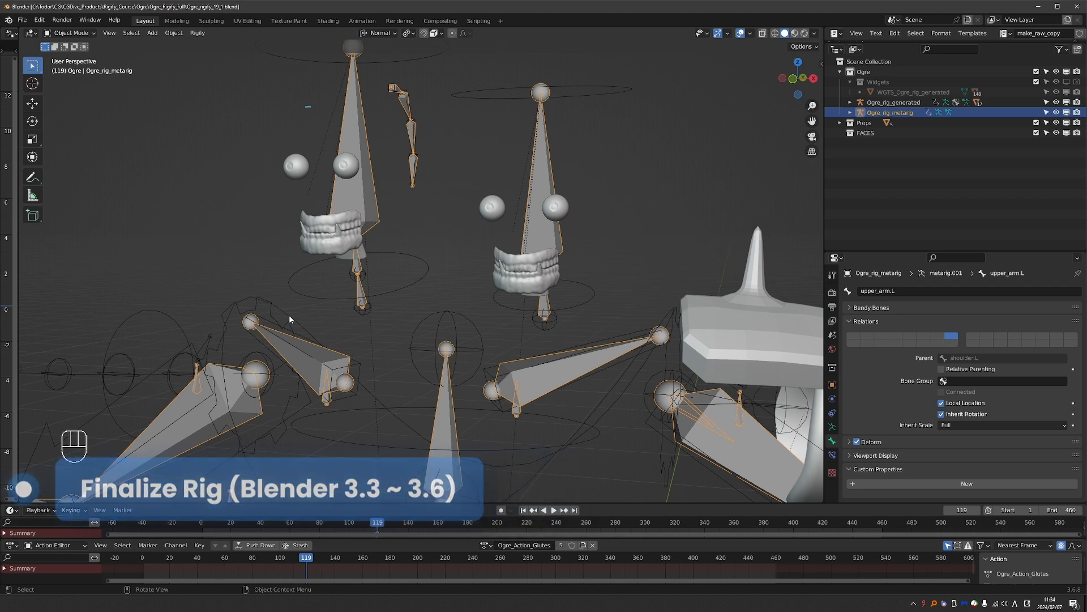
Make the first two armature layers of Ogre_rig_metarig visible in addition to the ones already shown
{"action": "left_click", "coordinate": [832, 427]}
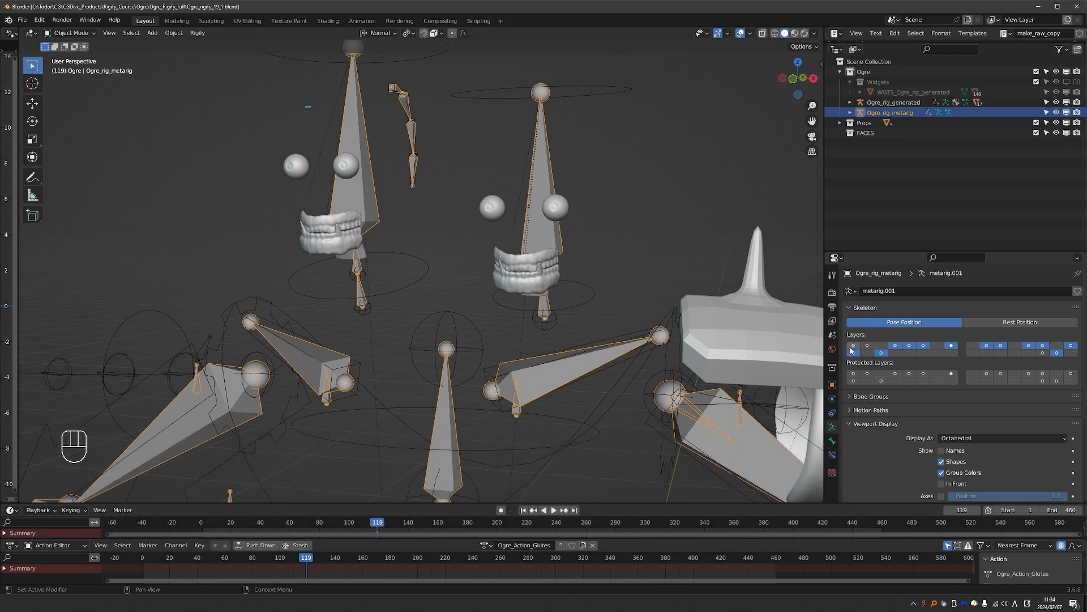
{"action": "key", "text": "shift"}
{"action": "key", "text": "shift"}
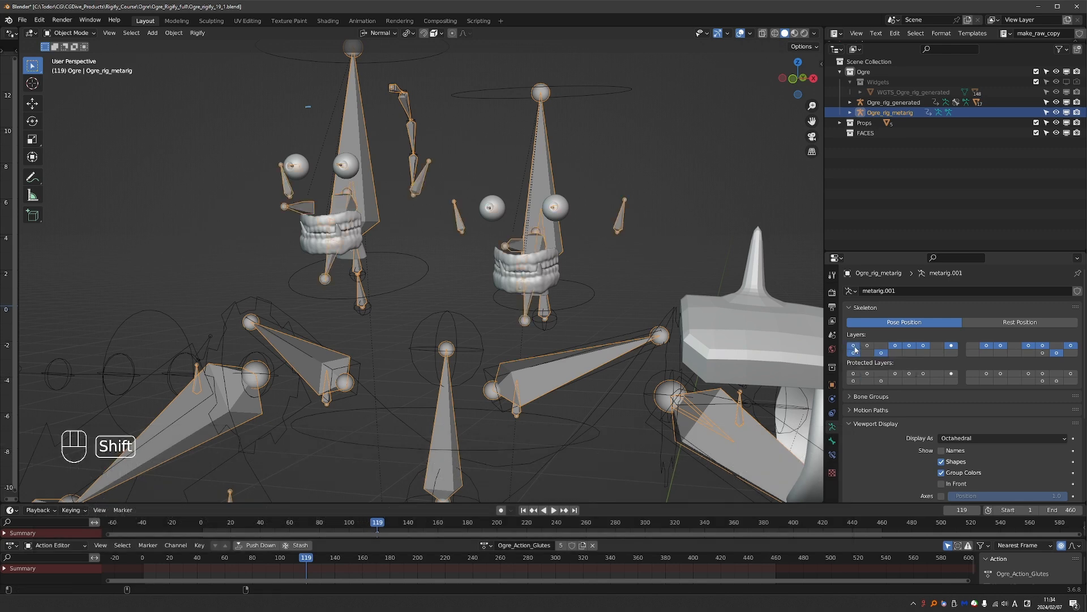
{"action": "left_click", "coordinate": [866, 347], "text": "shift"}
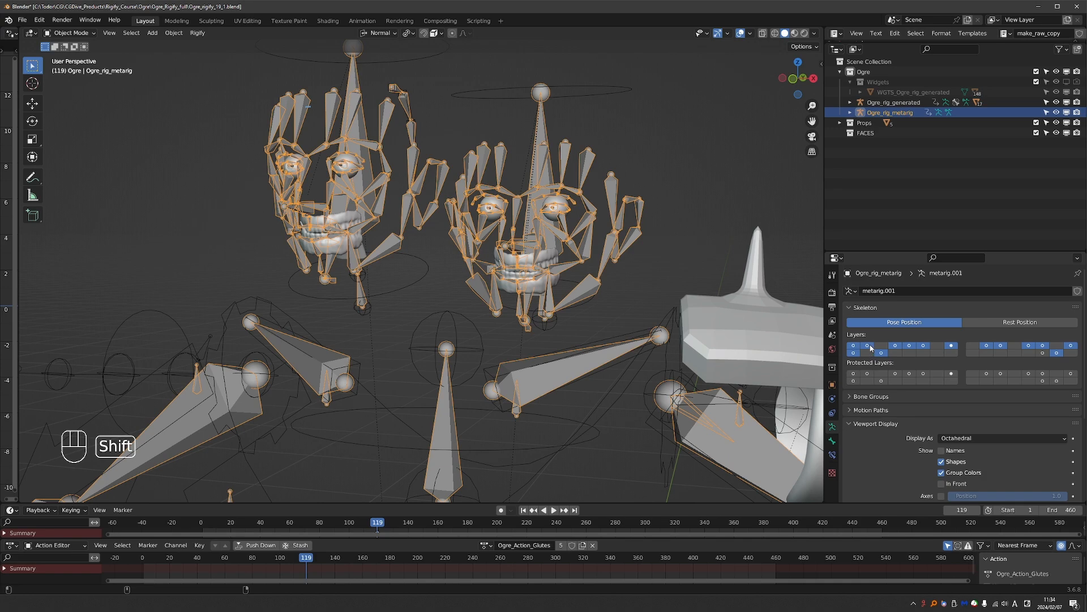
Put Ogre_rig_metarig in Edit Mode and reveal all its hidden bones
{"action": "middle_click_drag", "start_coordinate": [759, 337], "coordinate": [435, 243]}
{"action": "key", "text": "Tab"}
{"action": "left_click", "coordinate": [498, 243]}
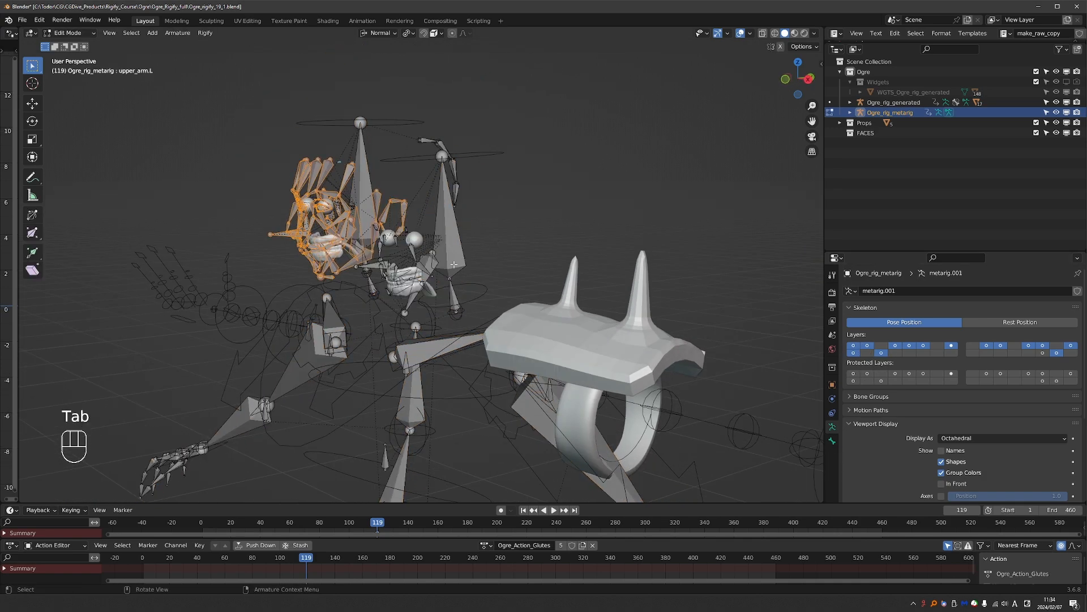
{"action": "middle_click_drag", "start_coordinate": [454, 240], "coordinate": [417, 229]}
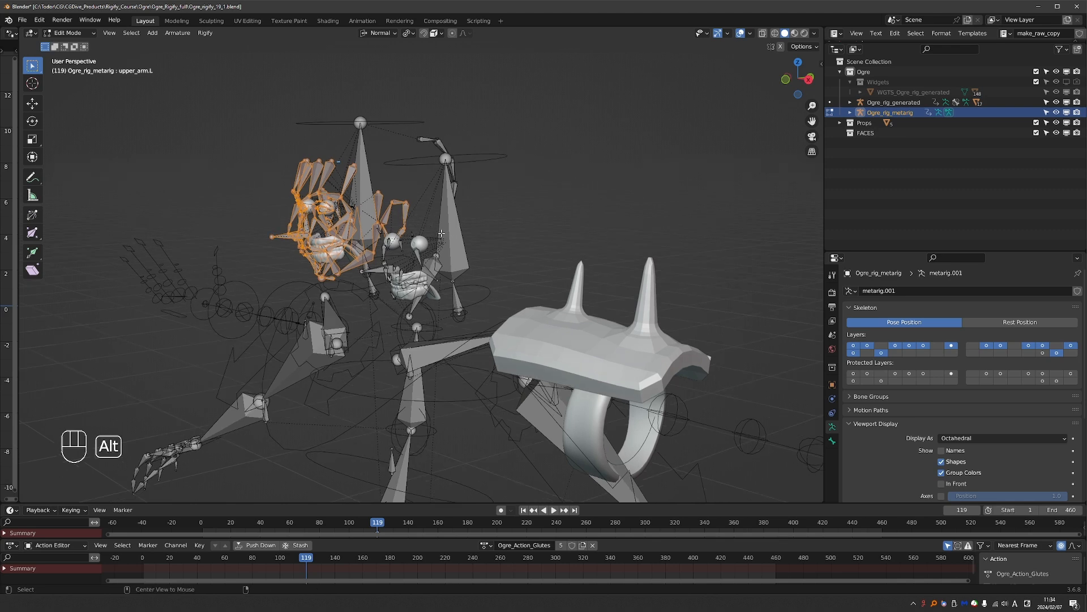
{"action": "key", "text": "alt+h"}
{"action": "scroll", "coordinate": [428, 228], "scroll_direction": "up", "scroll_amount": 3}
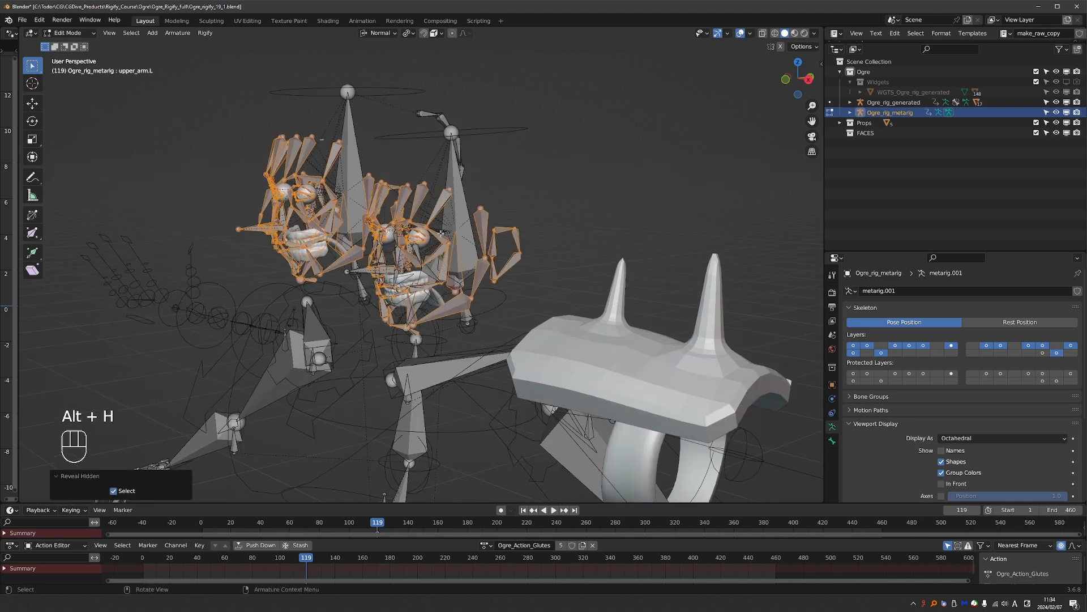
Parent the Jo_face bone to the HeadJo bone with Keep Offset
{"action": "left_click", "coordinate": [471, 285]}
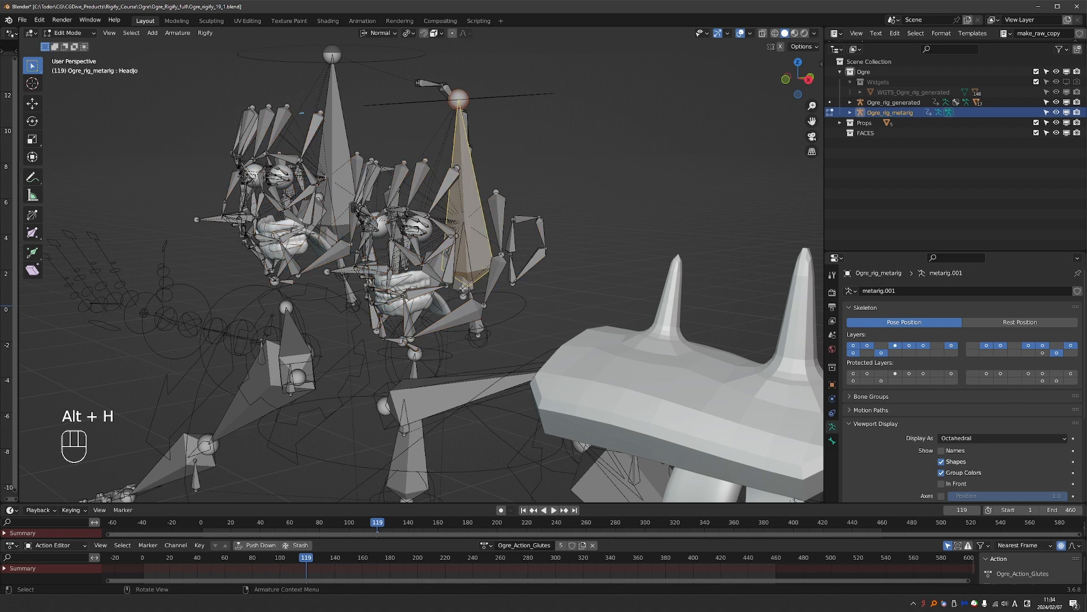
{"action": "left_click", "coordinate": [464, 286]}
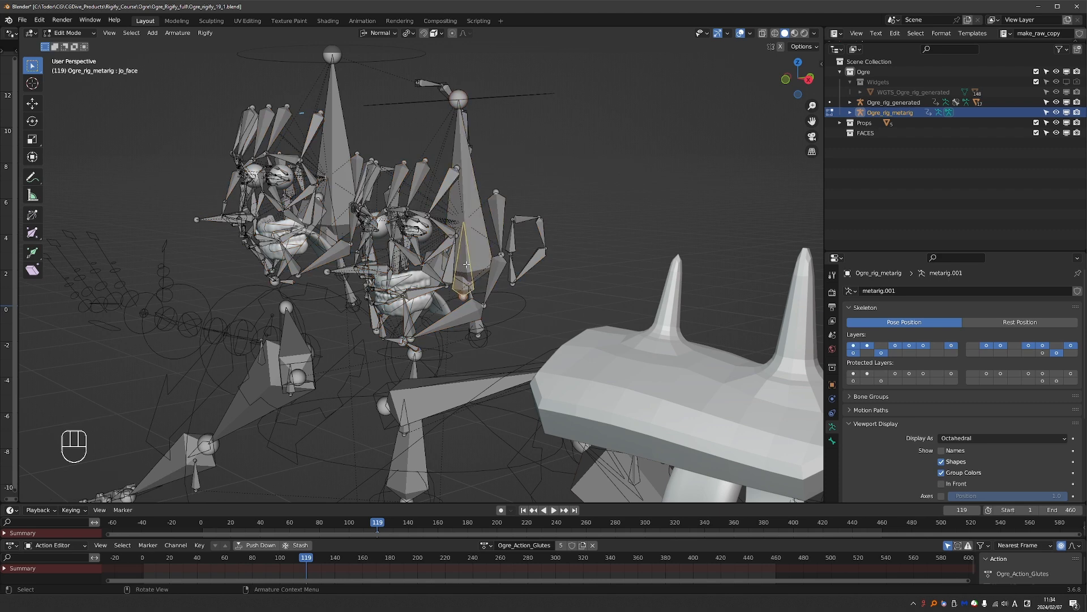
{"action": "left_click", "coordinate": [468, 184], "text": "shift"}
{"action": "key", "text": "ctrl+p"}
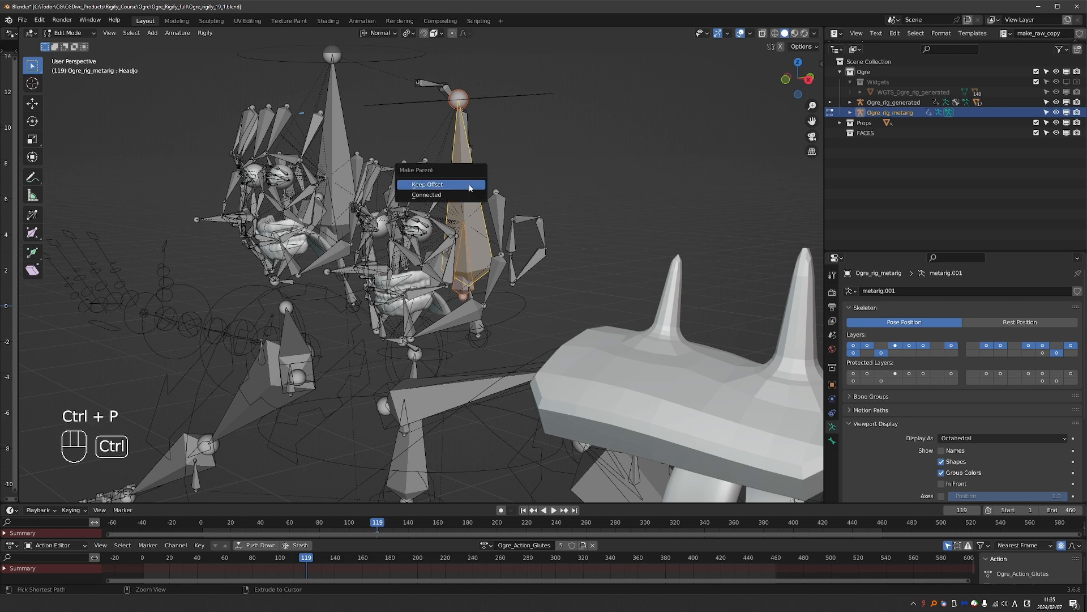
{"action": "left_click", "coordinate": [469, 184]}
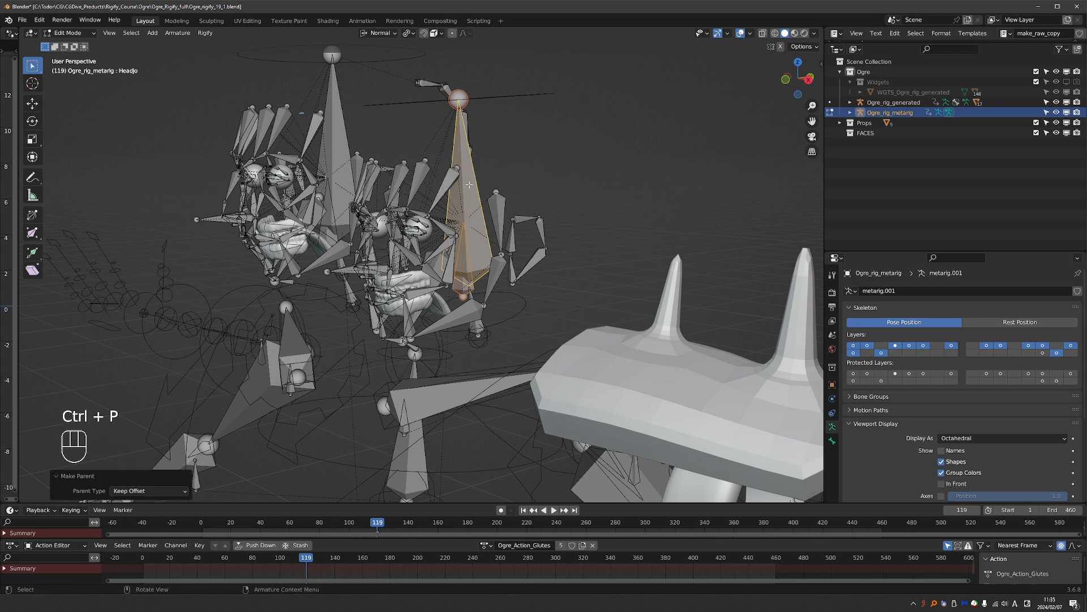
Parent the Bo_face bone to the other head's HeadJo.001 bone with Keep Offset
{"action": "left_click", "coordinate": [335, 235]}
{"action": "key", "text": "ctrl+z"}
{"action": "scroll", "coordinate": [308, 224], "scroll_direction": "up", "scroll_amount": 1}
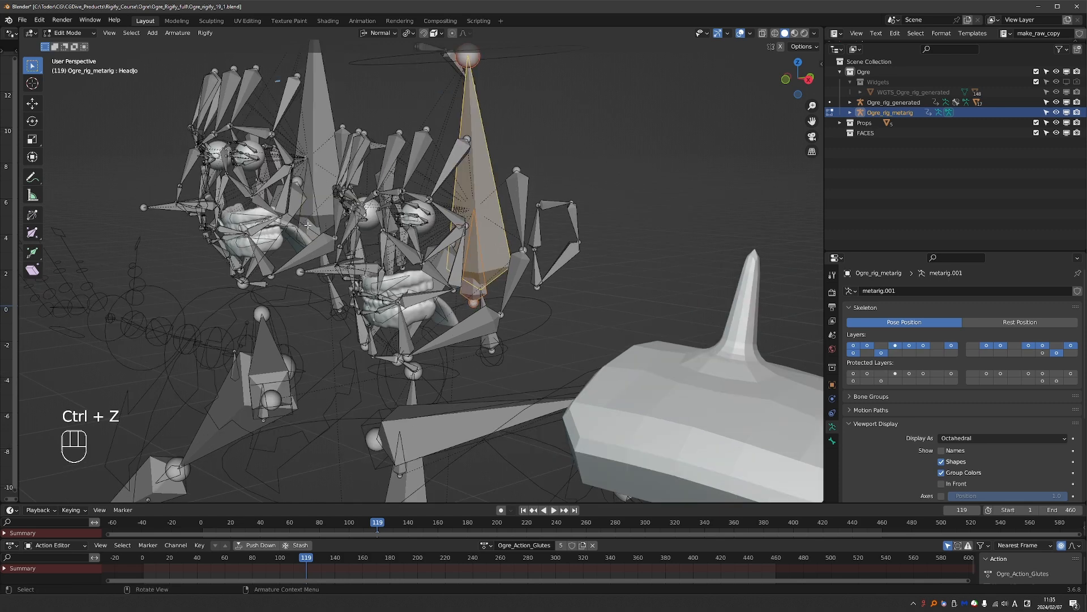
{"action": "left_click", "coordinate": [307, 225]}
{"action": "left_click", "coordinate": [308, 225]}
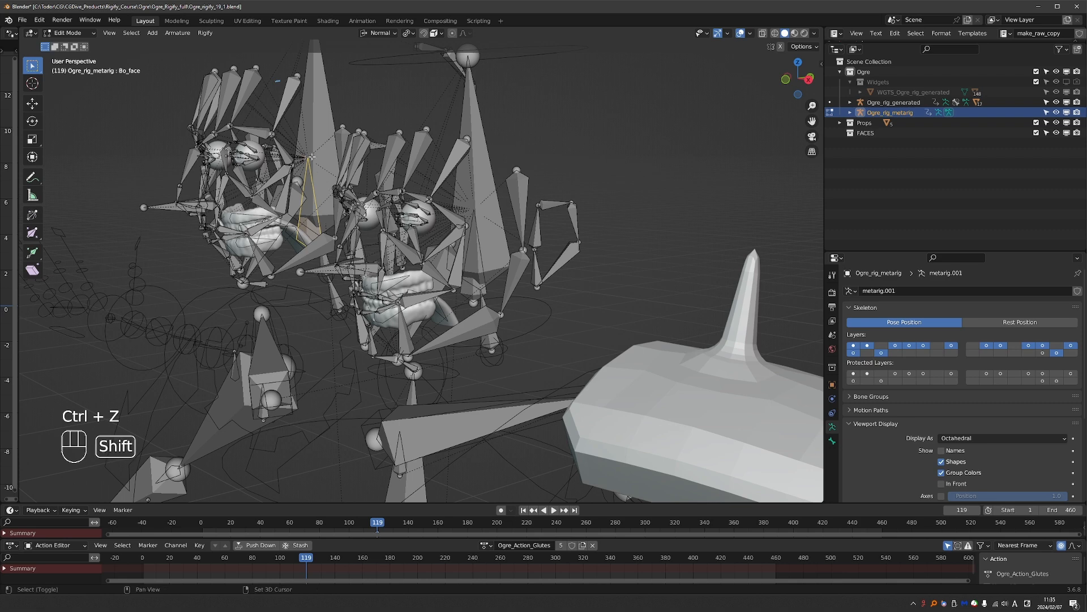
{"action": "left_click", "coordinate": [310, 110], "text": "shift"}
{"action": "key", "text": "ctrl+p"}
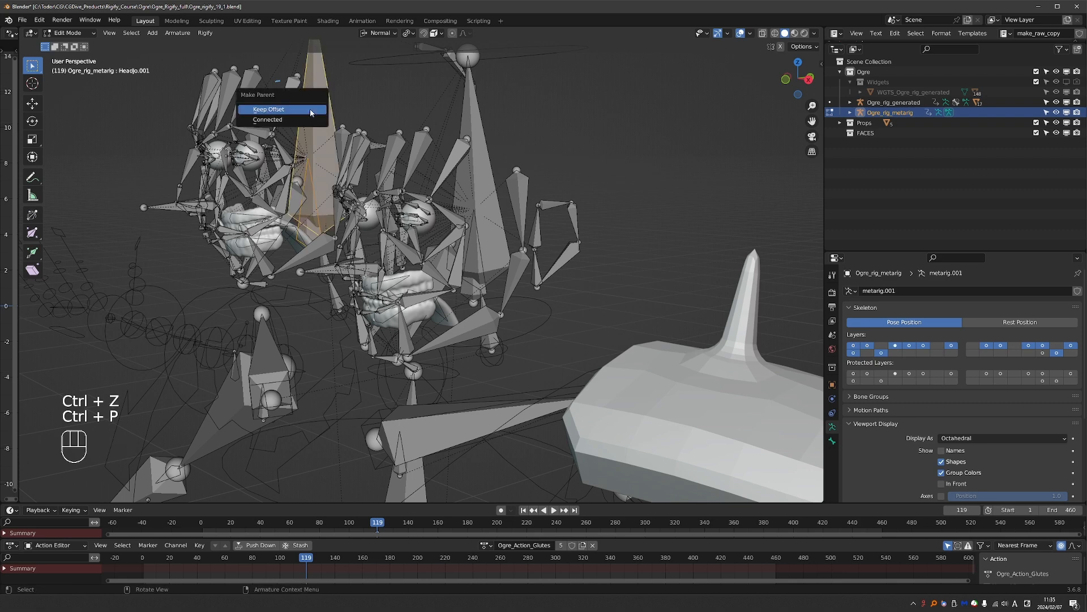
{"action": "left_click", "coordinate": [313, 110]}
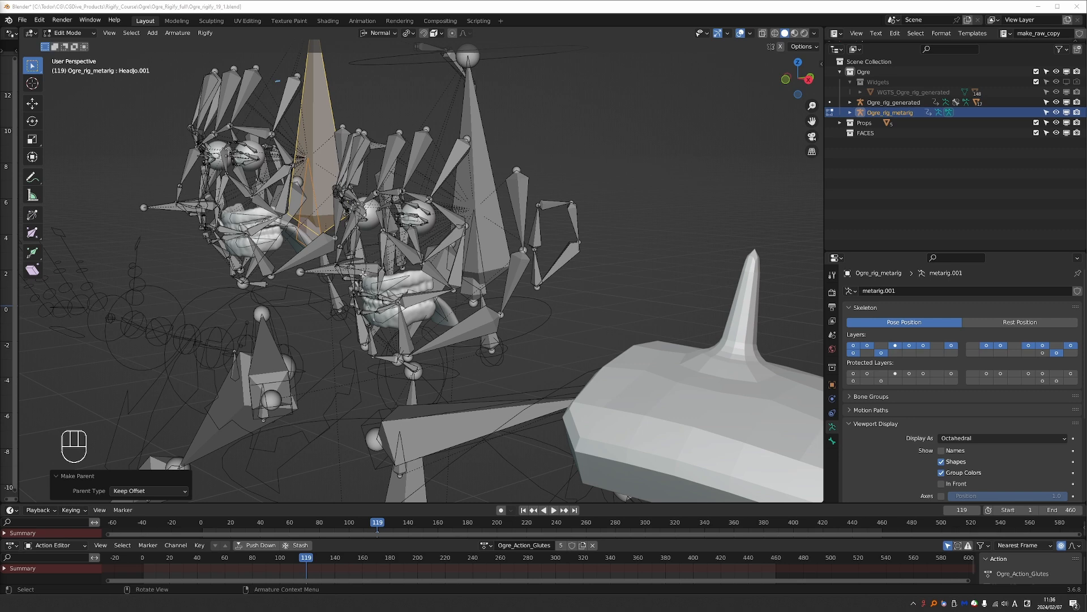
Re-generate the Rigify rig from the joined metarig
{"action": "scroll", "coordinate": [950, 355], "scroll_direction": "down", "scroll_amount": 5}
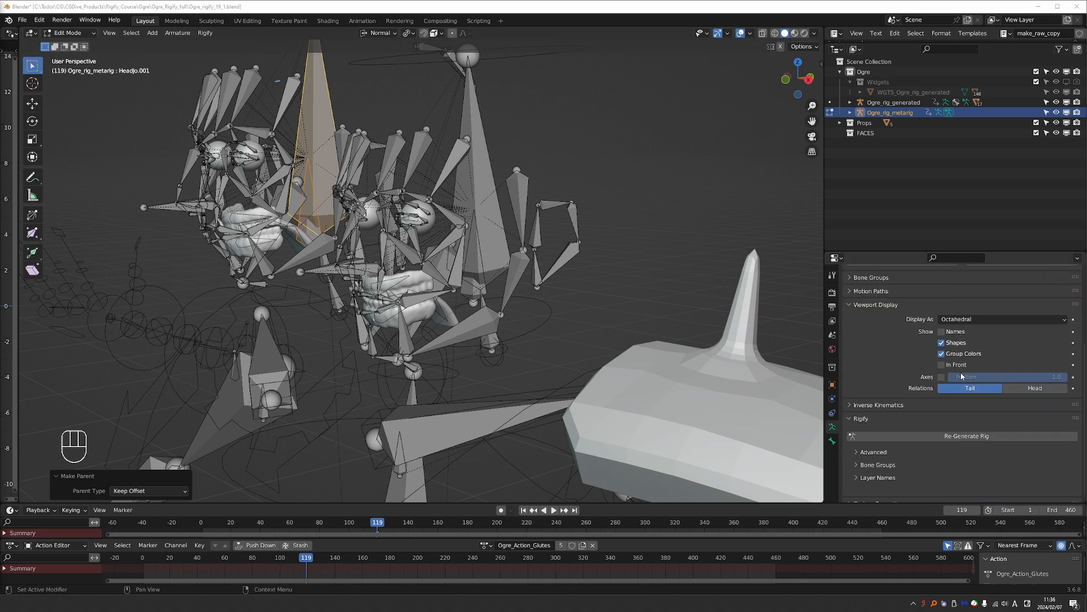
{"action": "left_click", "coordinate": [987, 429]}
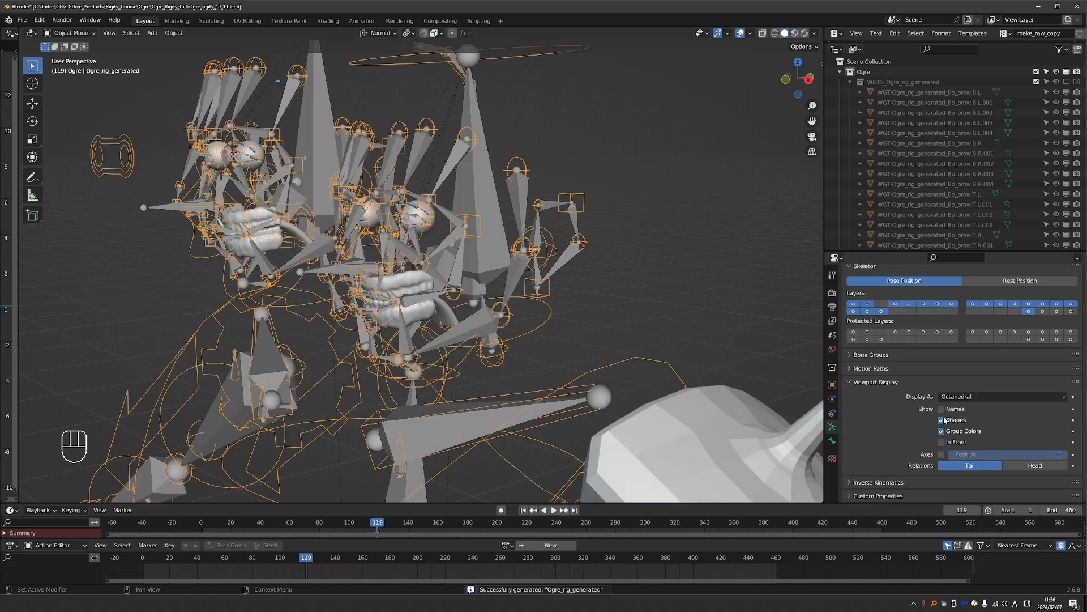
{"action": "scroll", "coordinate": [419, 244], "scroll_direction": "down", "scroll_amount": 6}
{"action": "middle_click_drag", "start_coordinate": [419, 243], "coordinate": [434, 190], "text": "shift"}
{"action": "middle_click_drag", "start_coordinate": [433, 190], "coordinate": [462, 189]}
Collapse the WGTS_Ogre_rig_generated collection and hide Ogre_rig_metarig in the viewport
{"action": "left_click", "coordinate": [850, 82]}
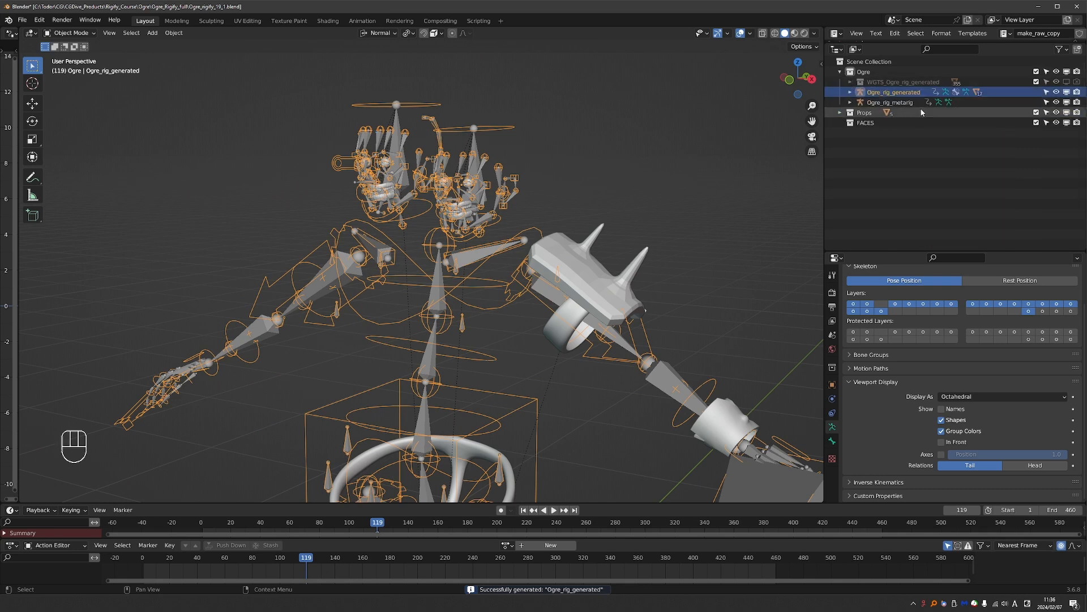
{"action": "left_click", "coordinate": [1056, 103]}
{"action": "scroll", "coordinate": [405, 186], "scroll_direction": "up", "scroll_amount": 2}
{"action": "middle_click_drag", "start_coordinate": [404, 186], "coordinate": [408, 192], "text": "shift"}
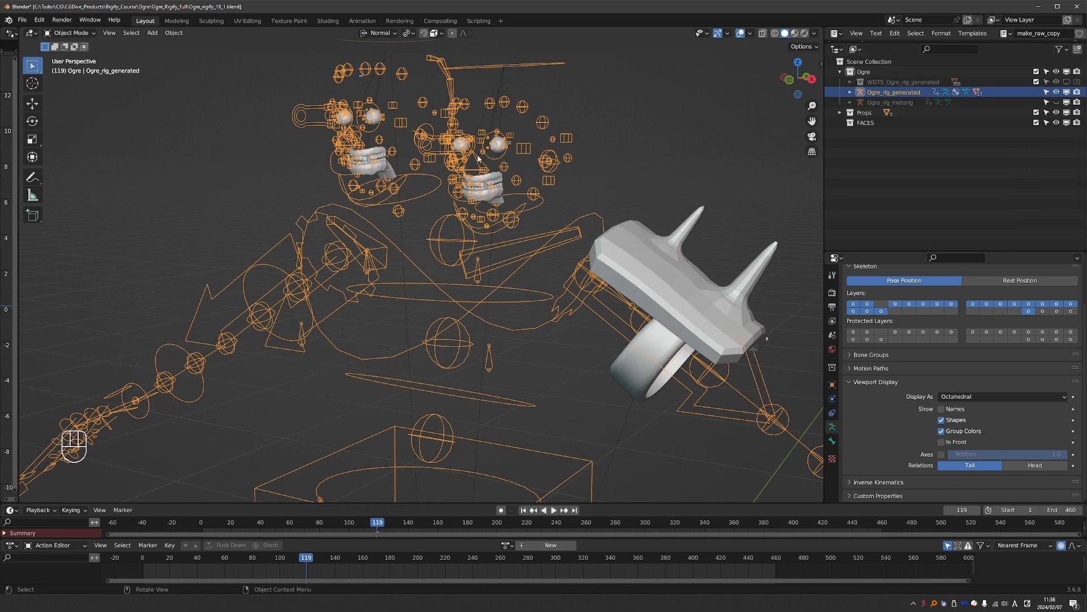
Switch Ogre_rig_generated to Pose Mode and additionally show its deform bones layer
{"action": "key", "text": "Tab"}
{"action": "middle_click_drag", "start_coordinate": [472, 213], "coordinate": [489, 238], "text": "shift"}
{"action": "scroll", "coordinate": [503, 192], "scroll_direction": "up", "scroll_amount": 2}
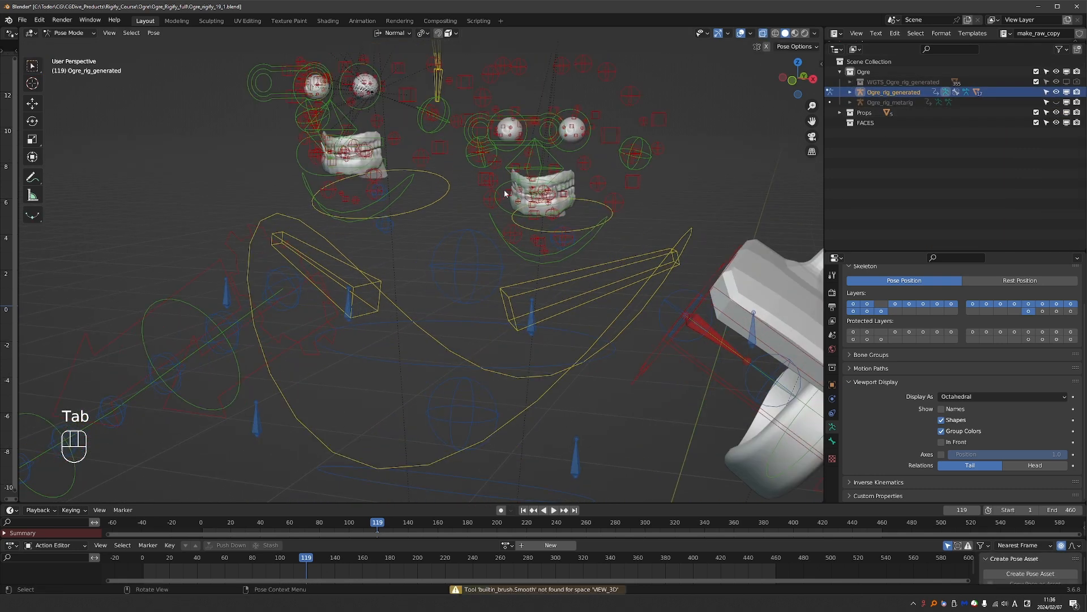
{"action": "middle_click_drag", "start_coordinate": [474, 115], "coordinate": [450, 153], "text": "shift"}
{"action": "scroll", "coordinate": [473, 155], "scroll_direction": "down", "scroll_amount": 1}
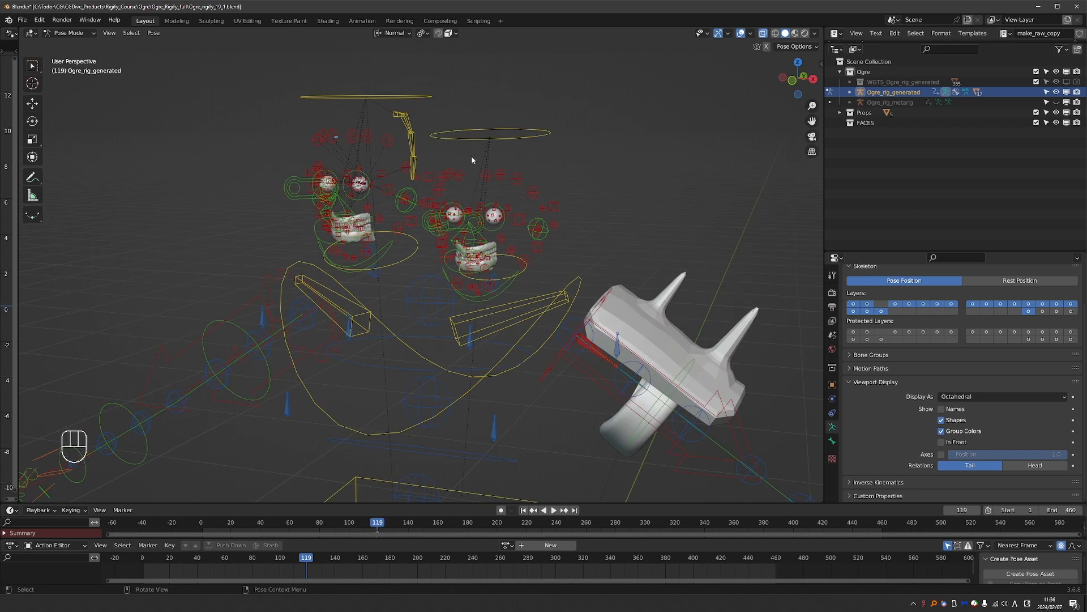
{"action": "left_click", "coordinate": [1015, 312], "text": "shift"}
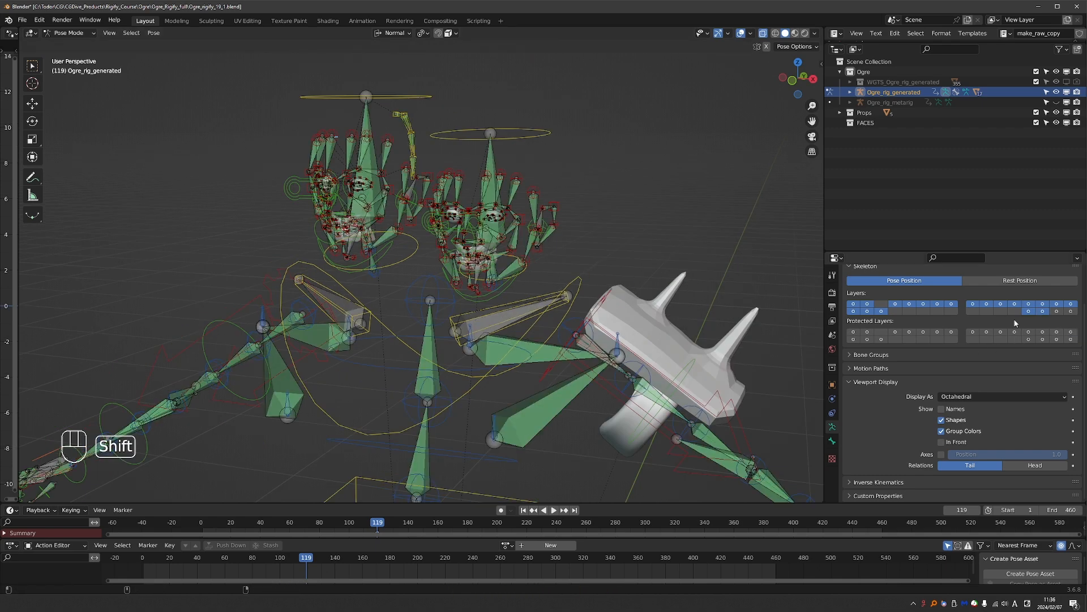
{"action": "middle_click_drag", "start_coordinate": [443, 260], "coordinate": [439, 261]}
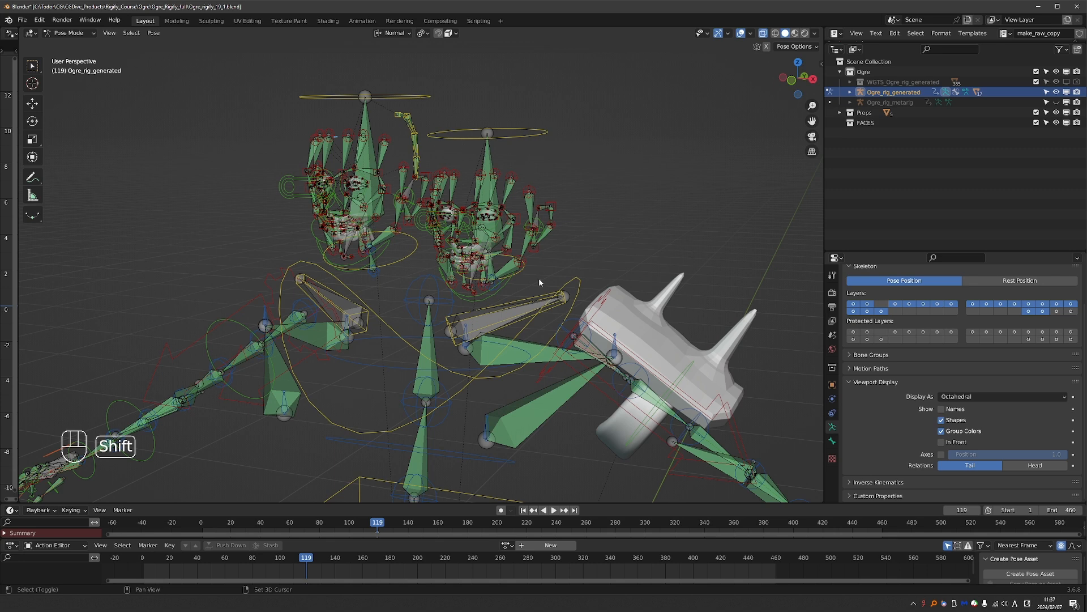
Display the generated rig's layer controls, select the Jo_jaw_master control and expand its Rig Main Properties
{"action": "key", "text": "n"}
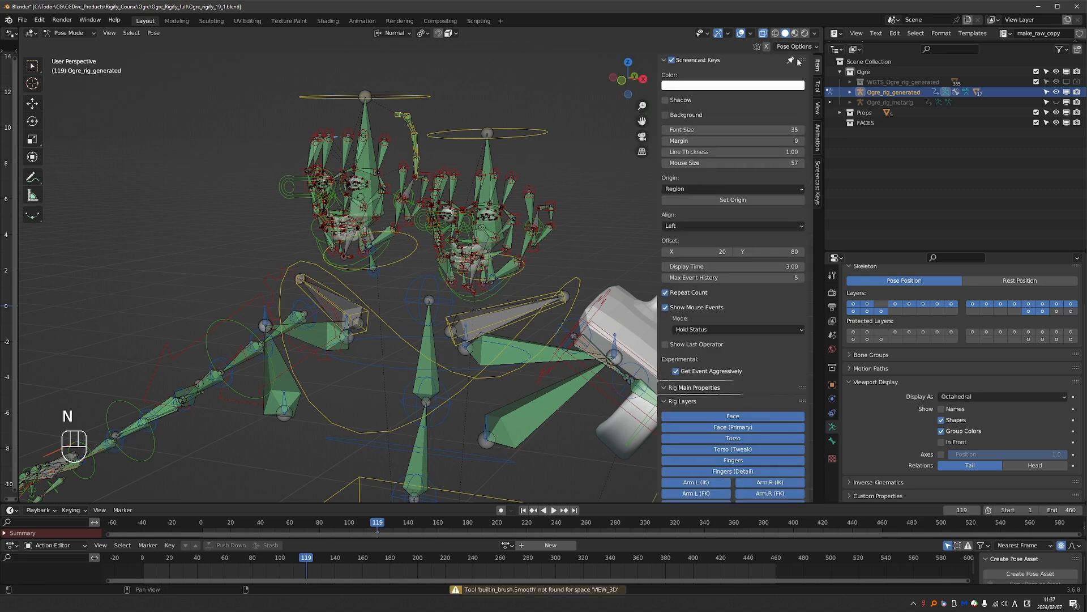
{"action": "left_click", "coordinate": [702, 60]}
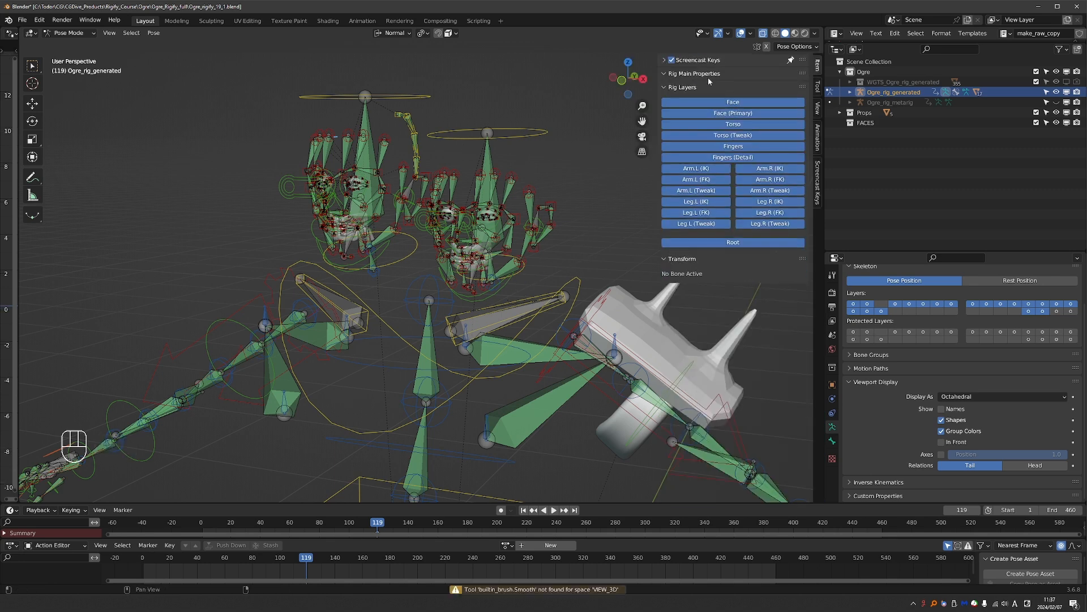
{"action": "left_click", "coordinate": [498, 288]}
{"action": "middle_click_drag", "start_coordinate": [499, 287], "coordinate": [620, 215]}
{"action": "left_click", "coordinate": [699, 75]}
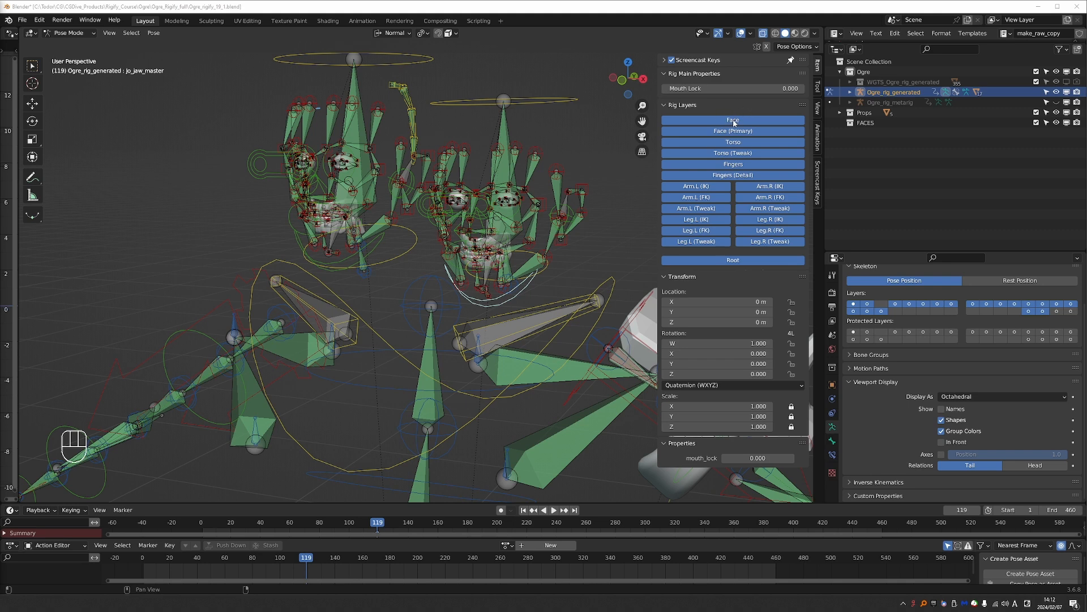
Hide the Face and Face (Primary) rig layers to check which controls they hold, and show both again
{"action": "left_click", "coordinate": [734, 120]}
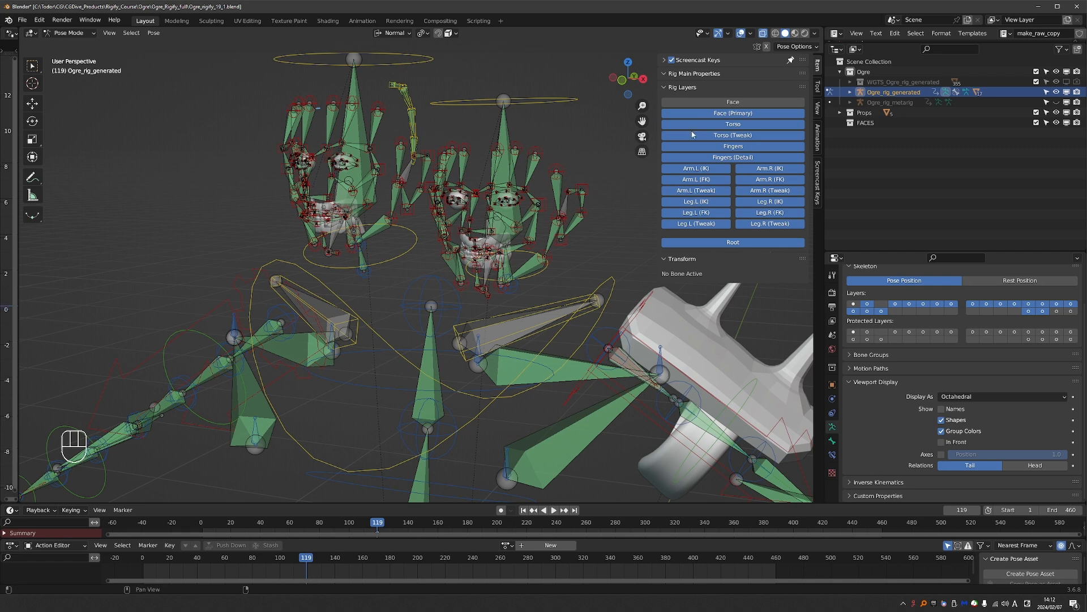
{"action": "left_click", "coordinate": [732, 114]}
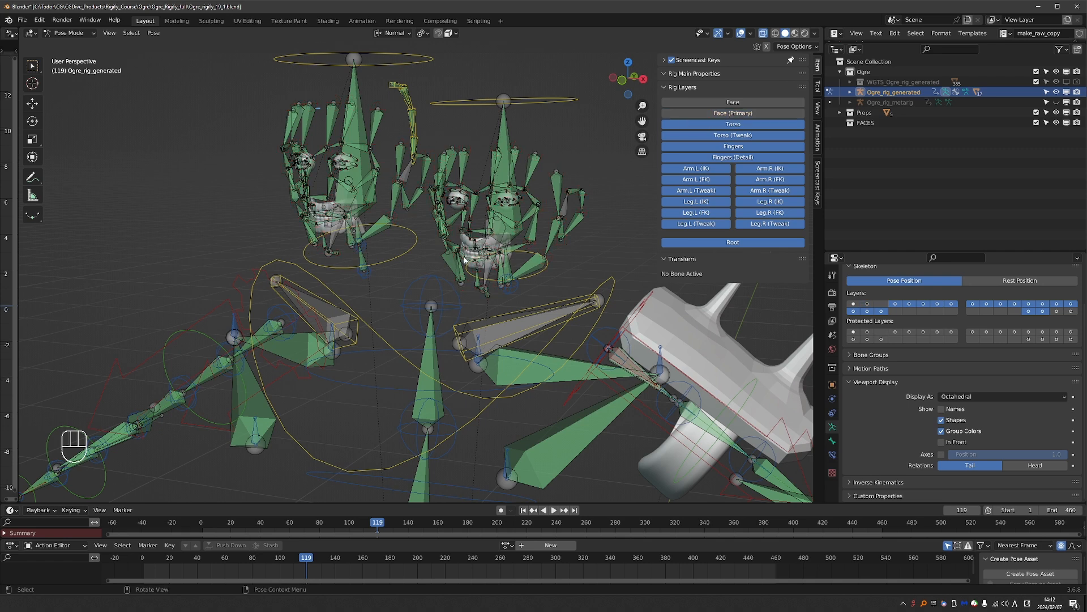
{"action": "left_click", "coordinate": [732, 102]}
{"action": "left_click", "coordinate": [728, 132]}
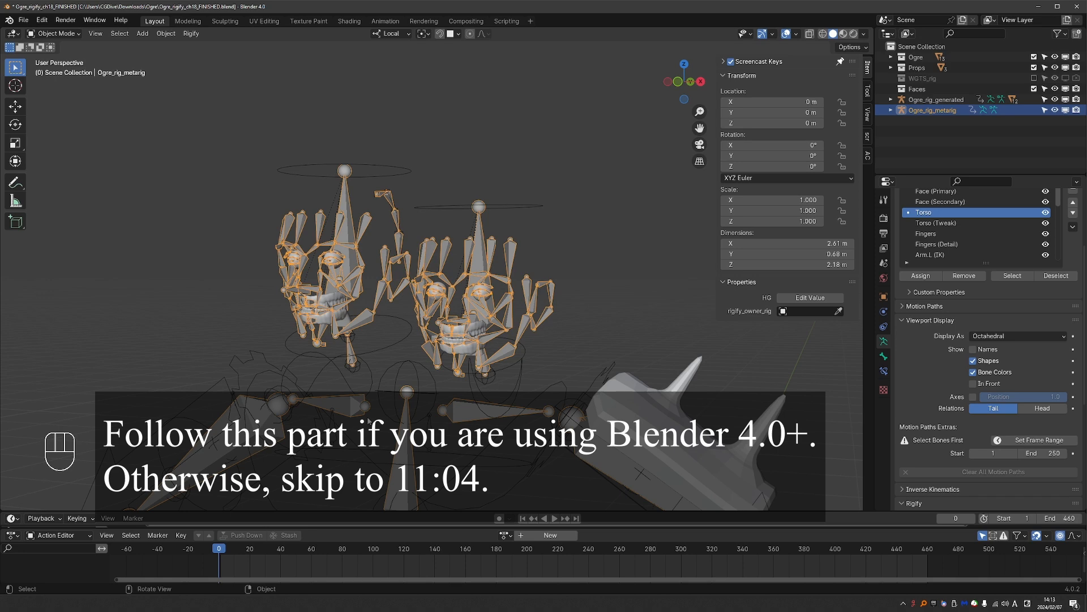
Enlarge the metarig's bone collections list and go through the Face, Face (Primary) and Face (Secondary) collections
{"action": "middle_click_drag", "start_coordinate": [411, 375], "coordinate": [376, 354]}
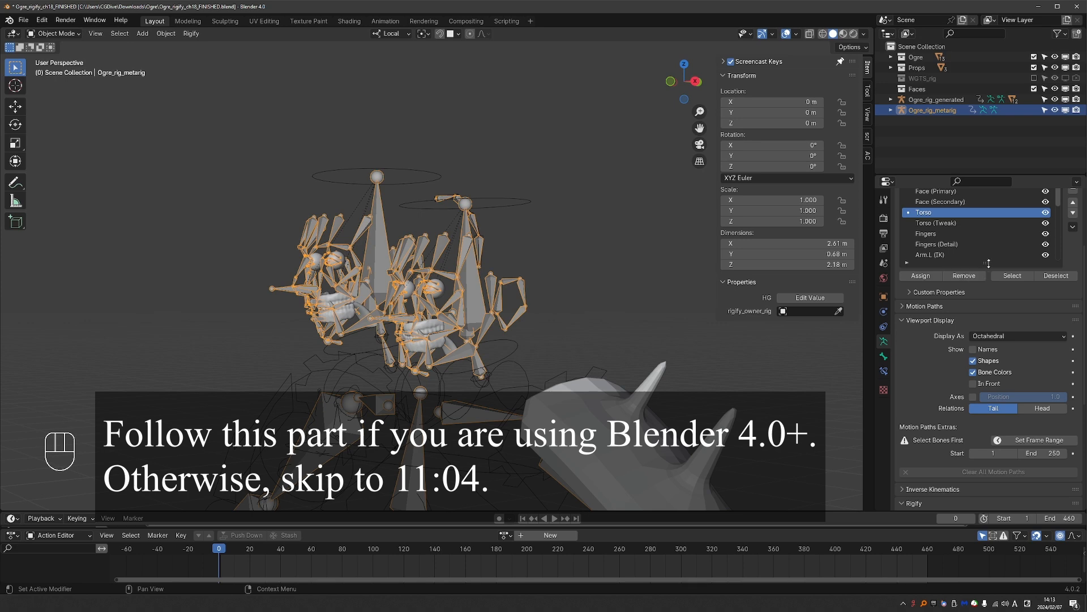
{"action": "left_click_drag", "start_coordinate": [988, 263], "coordinate": [987, 294]}
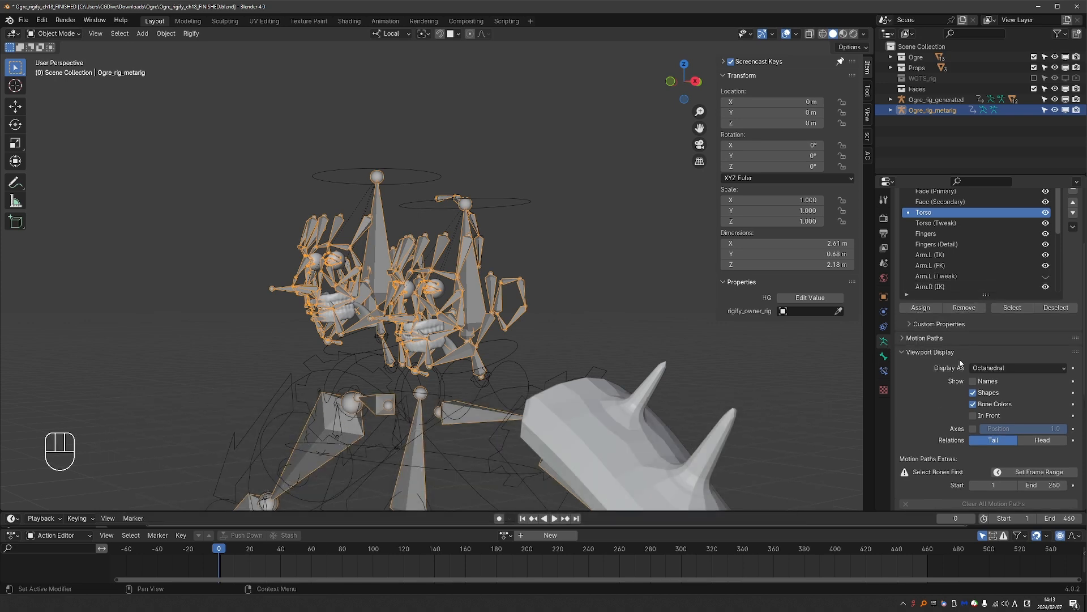
{"action": "scroll", "coordinate": [963, 360], "scroll_direction": "up", "scroll_amount": 3}
{"action": "left_click", "coordinate": [962, 265]}
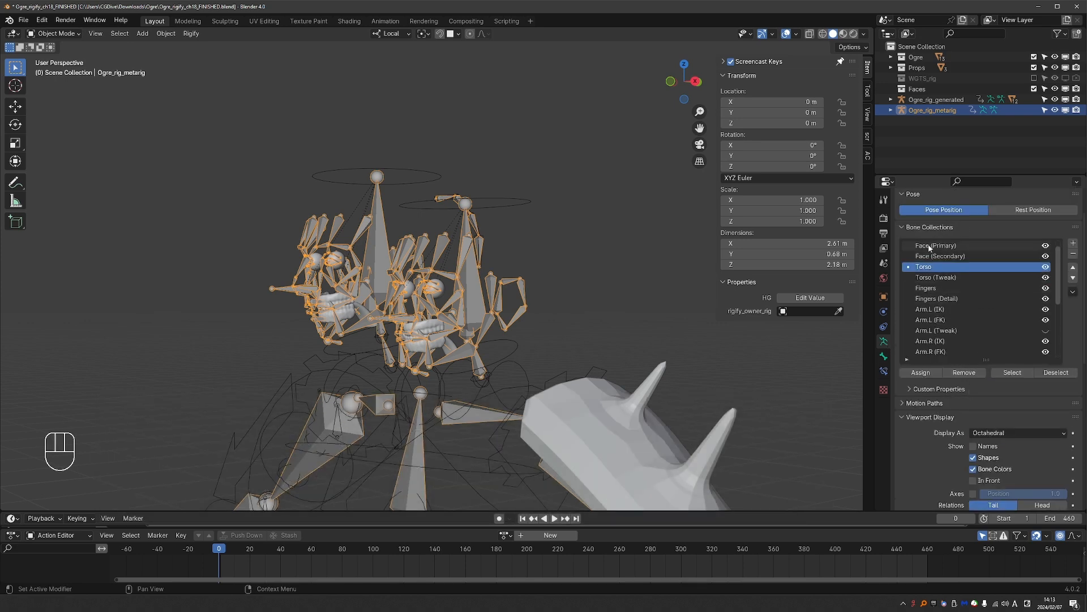
{"action": "left_click", "coordinate": [943, 245]}
{"action": "left_click", "coordinate": [935, 254]}
{"action": "left_click", "coordinate": [935, 249]}
{"action": "left_click", "coordinate": [939, 257]}
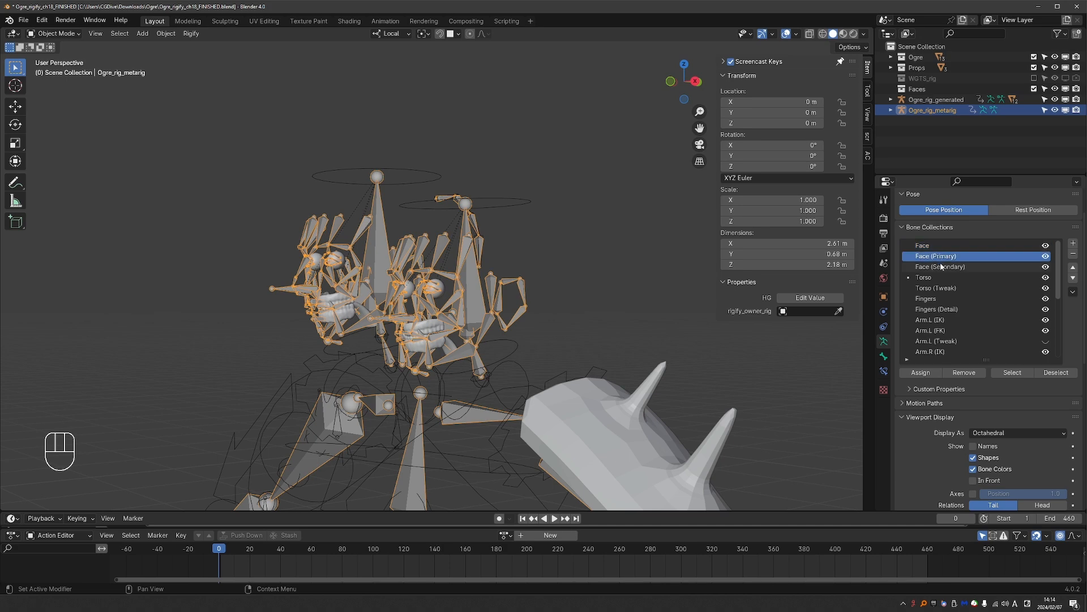
{"action": "left_click", "coordinate": [941, 266]}
{"action": "left_click", "coordinate": [936, 247]}
{"action": "left_click", "coordinate": [939, 258]}
Switch Ogre_rig_metarig to Edit Mode, select the Jo_face bone and turn on X-Ray display
{"action": "key", "text": "Tab"}
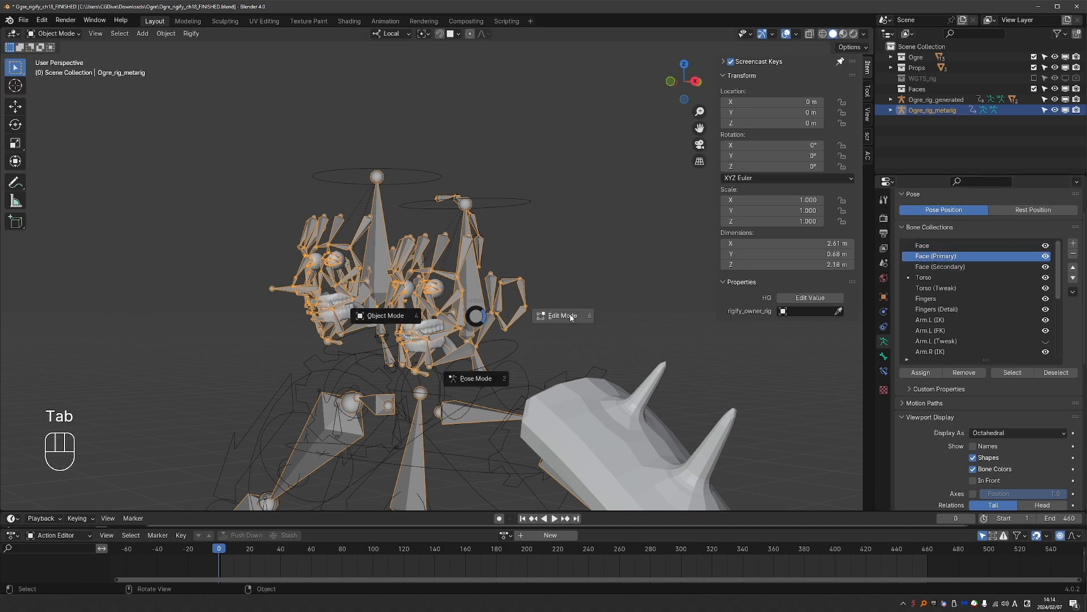
{"action": "left_click", "coordinate": [569, 315]}
{"action": "scroll", "coordinate": [468, 332], "scroll_direction": "up", "scroll_amount": 2}
{"action": "left_click", "coordinate": [468, 332]}
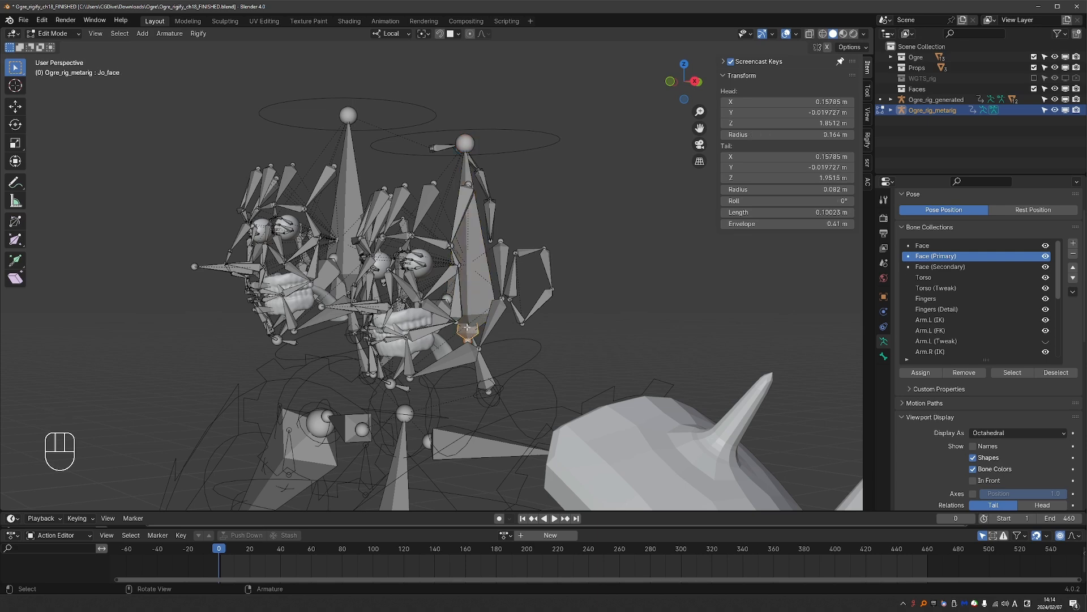
{"action": "key", "text": "g"}
{"action": "right_click", "coordinate": [450, 334]}
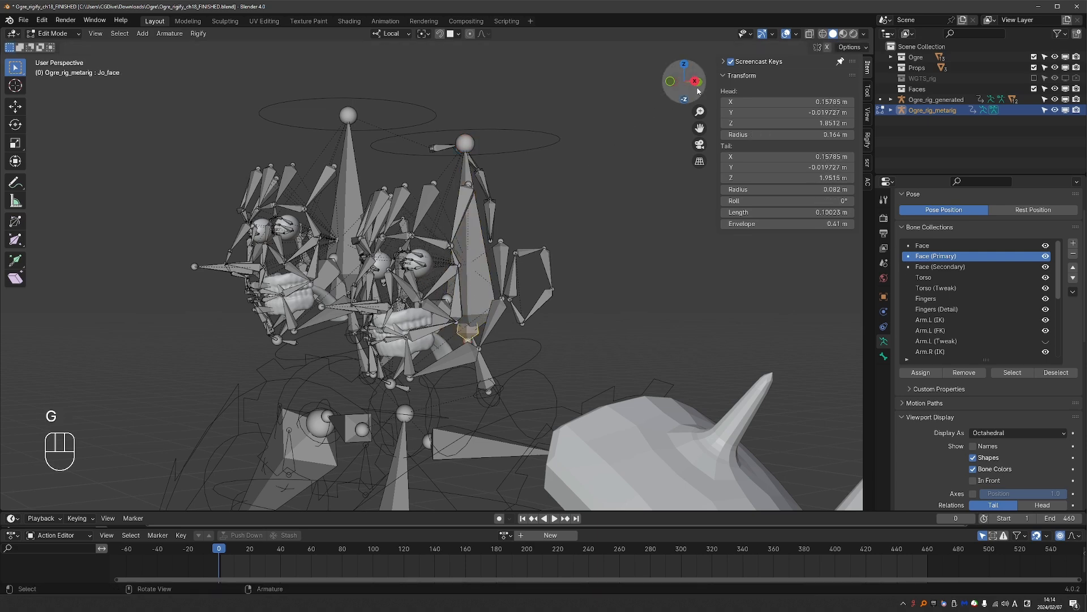
{"action": "left_click", "coordinate": [809, 34]}
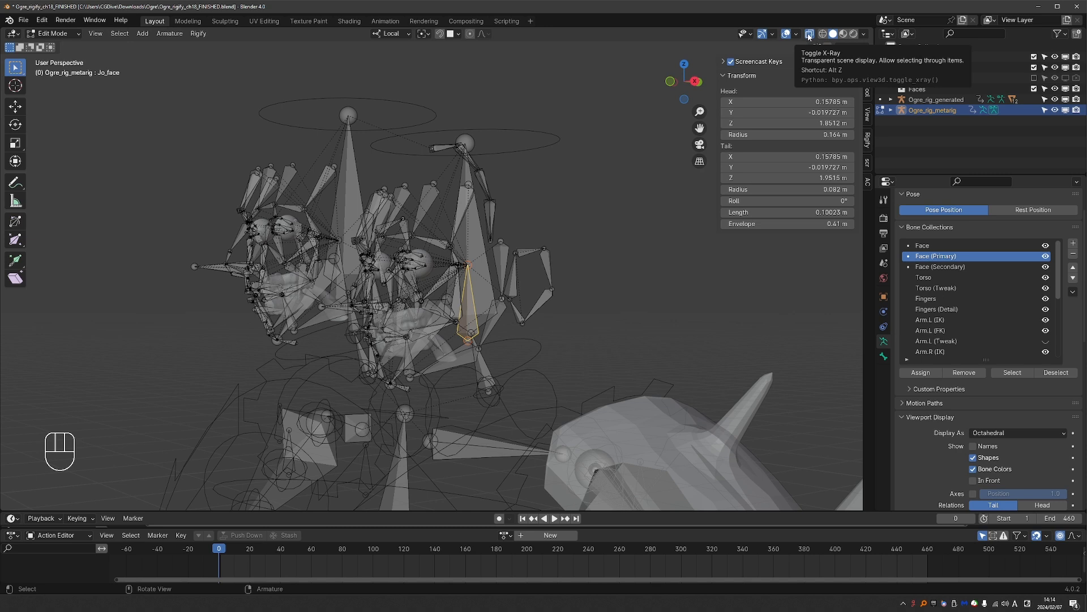
Parent the selected Jo_face bone to the HeadJo bone with Keep Offset
{"action": "key", "text": "ctrl+z"}
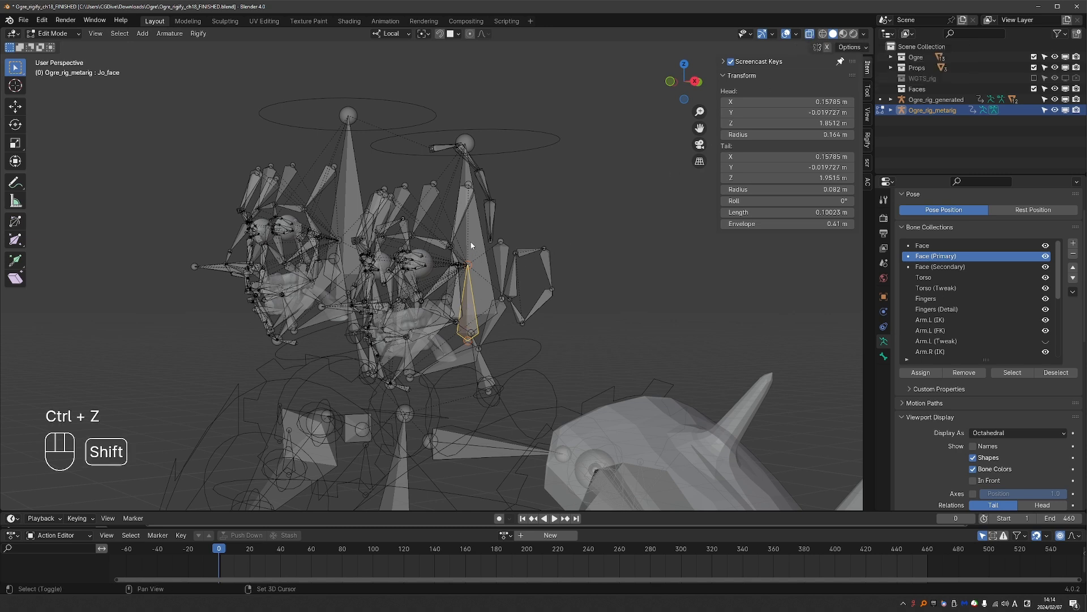
{"action": "left_click", "coordinate": [471, 242], "text": "shift"}
{"action": "key", "text": "ctrl+p"}
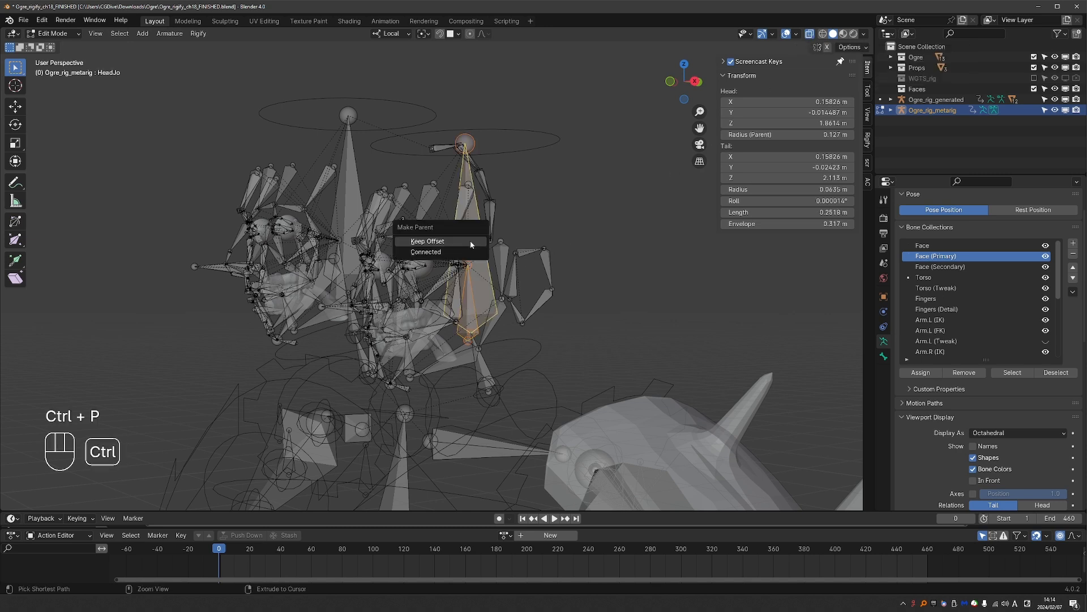
{"action": "left_click", "coordinate": [471, 242]}
Parent the Bo_face bone to the HeadBo bone with Keep Offset
{"action": "left_click", "coordinate": [338, 293]}
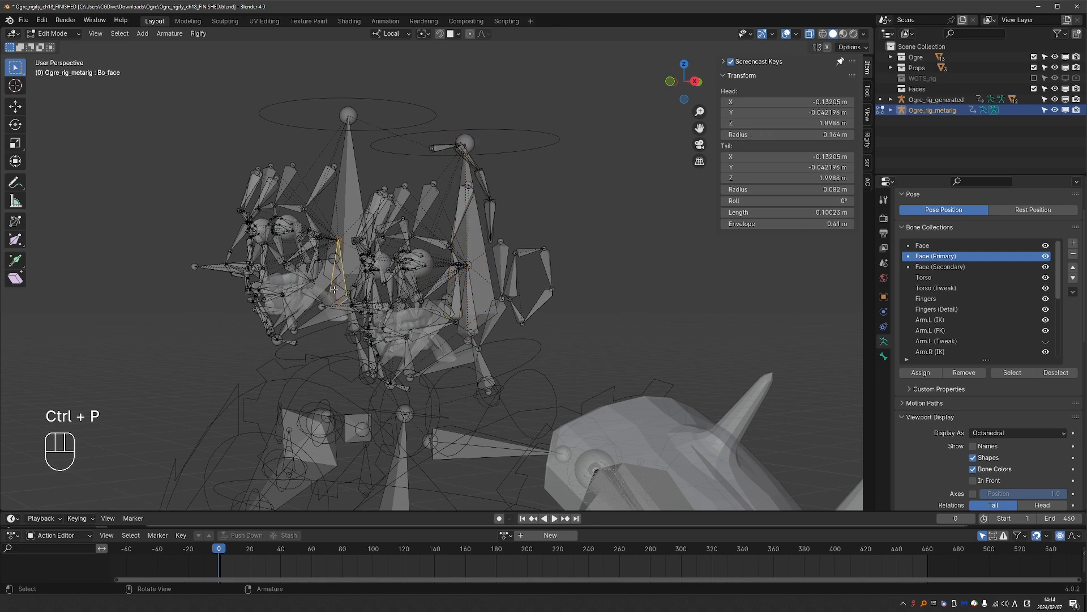
{"action": "scroll", "coordinate": [338, 294], "scroll_direction": "up", "scroll_amount": 2}
{"action": "middle_click_drag", "start_coordinate": [338, 294], "coordinate": [339, 308]}
{"action": "key", "text": "ctrl+z"}
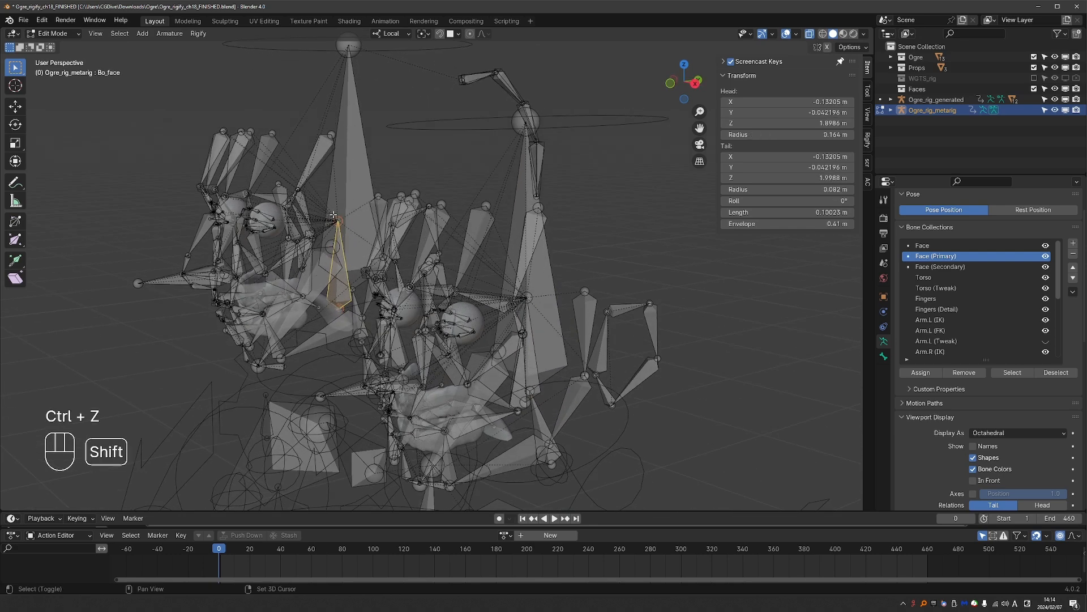
{"action": "left_click", "coordinate": [352, 159], "text": "shift"}
{"action": "key", "text": "ctrl+p"}
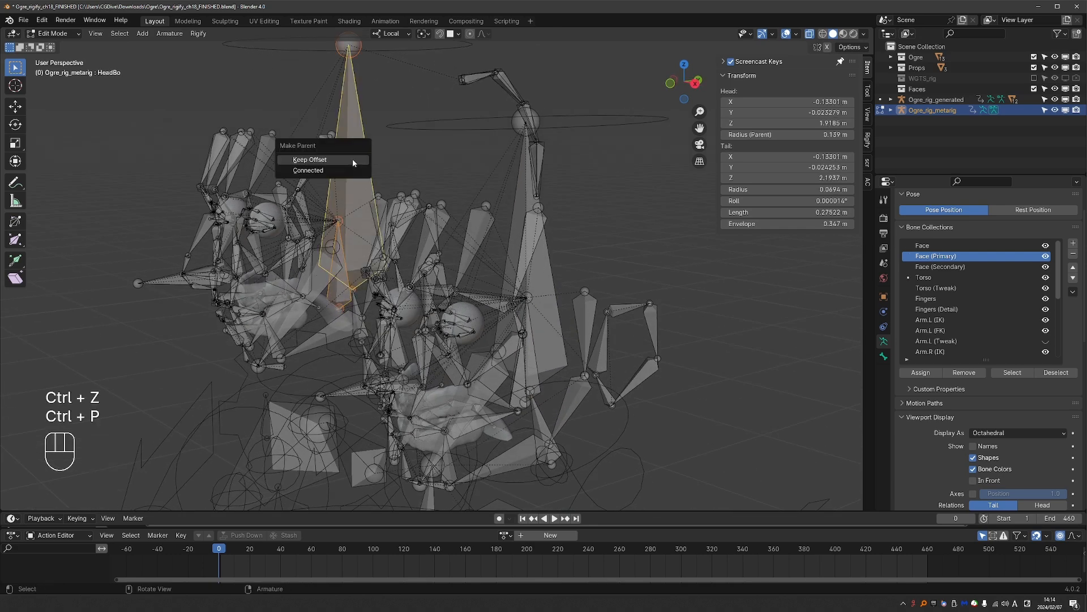
{"action": "left_click", "coordinate": [353, 159]}
Re-generate the Rigify rig from the metarig with the newly parented face bones
{"action": "scroll", "coordinate": [352, 160], "scroll_direction": "down", "scroll_amount": 4}
{"action": "middle_click_drag", "start_coordinate": [369, 295], "coordinate": [371, 238], "text": "shift"}
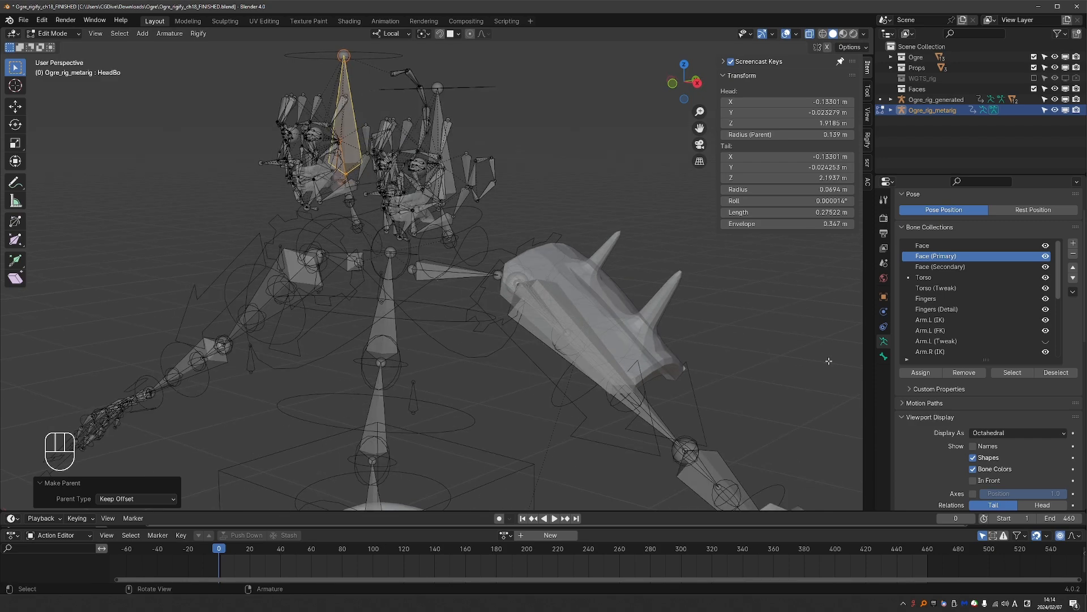
{"action": "scroll", "coordinate": [980, 397], "scroll_direction": "down", "scroll_amount": 8}
{"action": "left_click", "coordinate": [979, 426]}
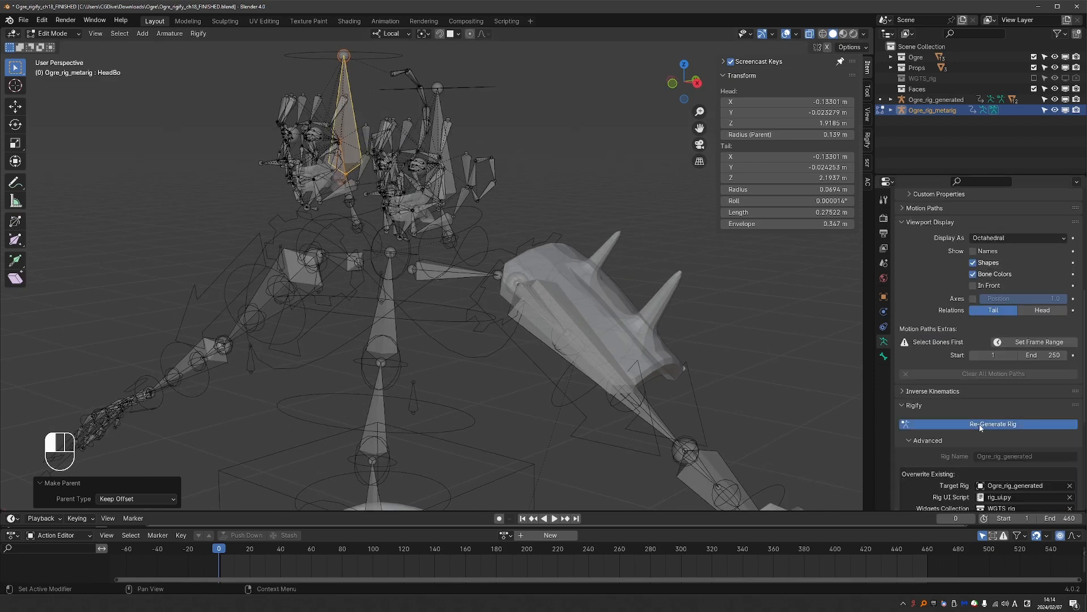
Switch Ogre_rig_generated to Pose Mode and select the Jo_jaw_master control
{"action": "middle_click_drag", "start_coordinate": [501, 363], "coordinate": [489, 315]}
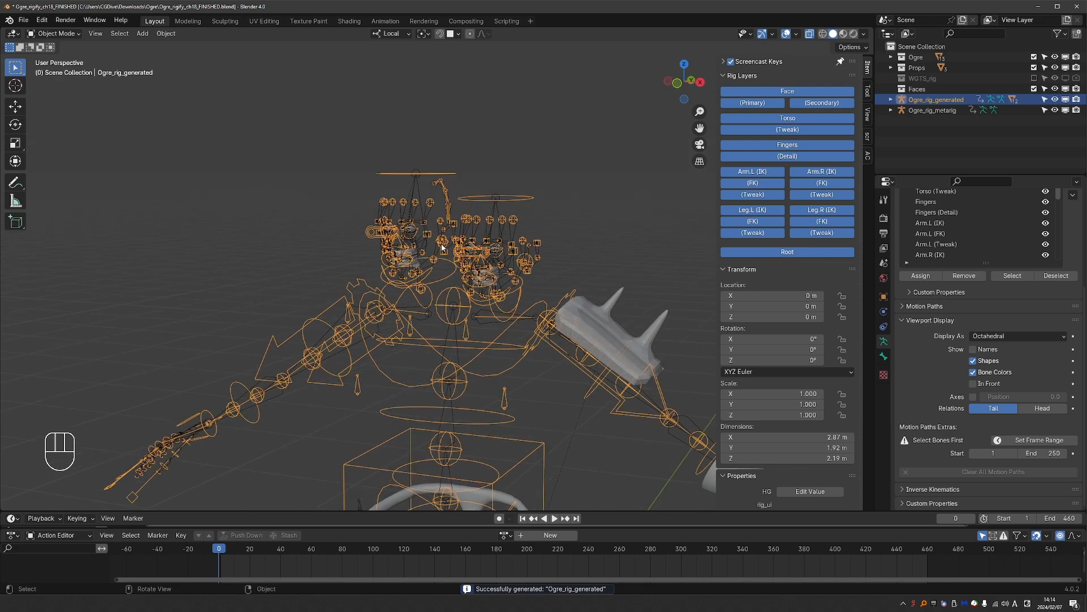
{"action": "scroll", "coordinate": [376, 228], "scroll_direction": "up", "scroll_amount": 2}
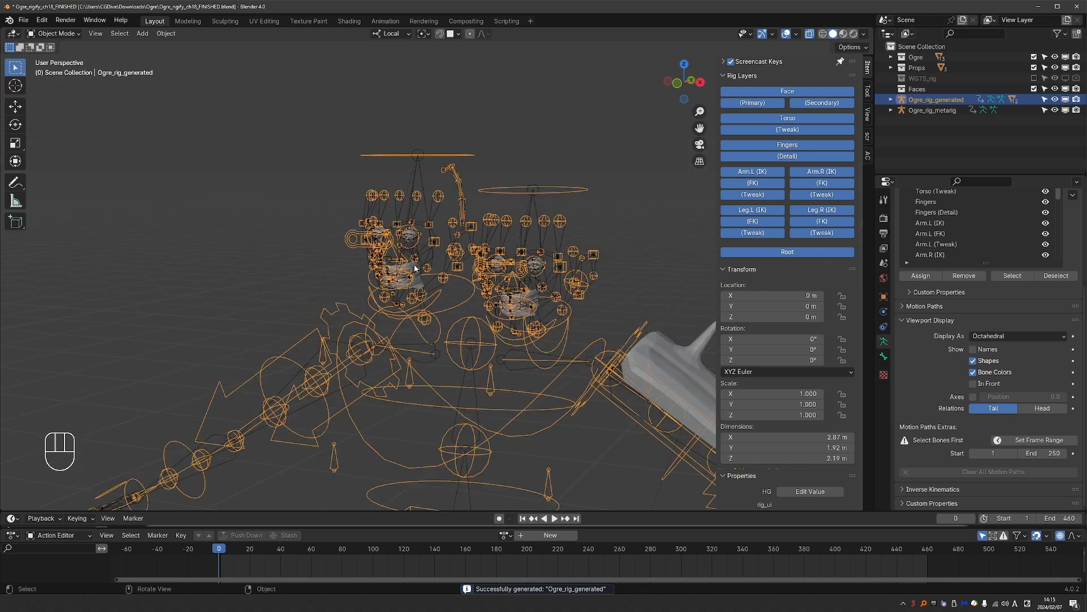
{"action": "key", "text": "Tab"}
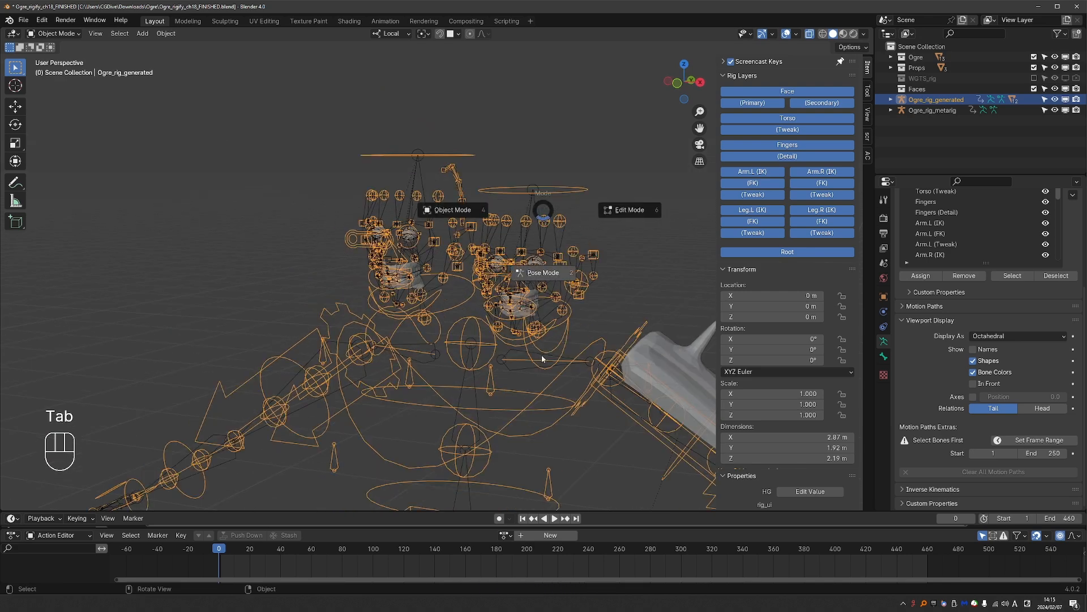
{"action": "left_click", "coordinate": [518, 345]}
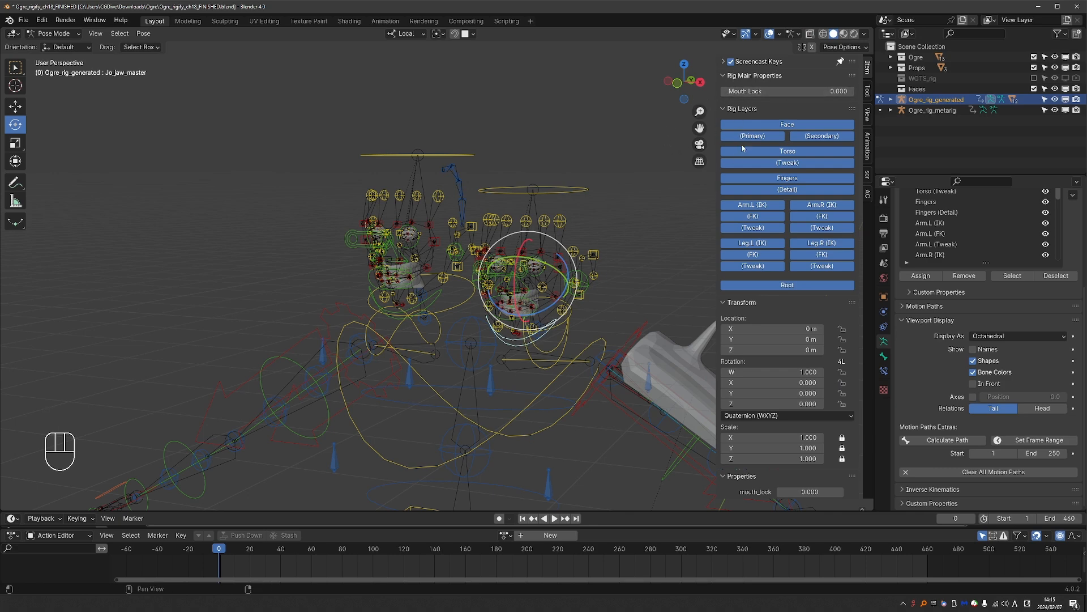
Try the Mouth Lock property on Bo_jaw_master and compare it with the one on Jo_jaw_master
{"action": "left_click", "coordinate": [442, 302]}
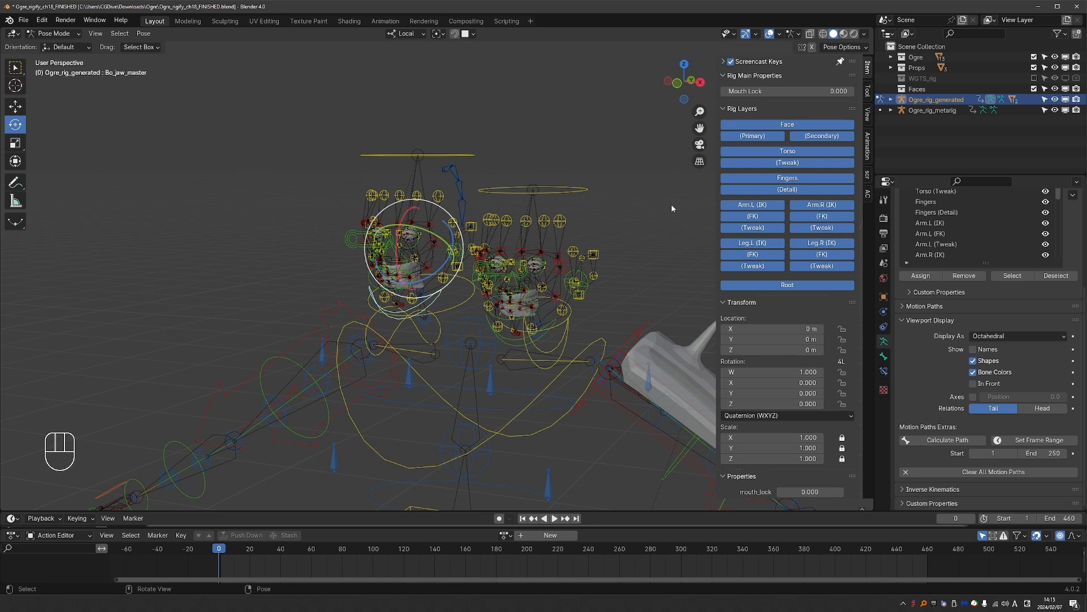
{"action": "left_click_drag", "start_coordinate": [788, 92], "coordinate": [820, 91]}
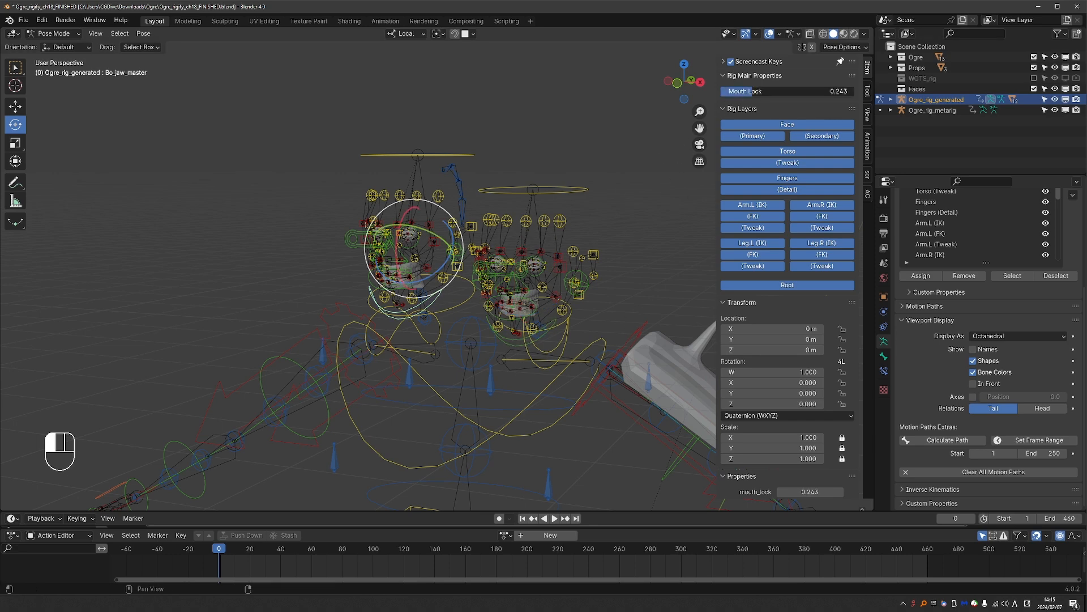
{"action": "left_click", "coordinate": [526, 339]}
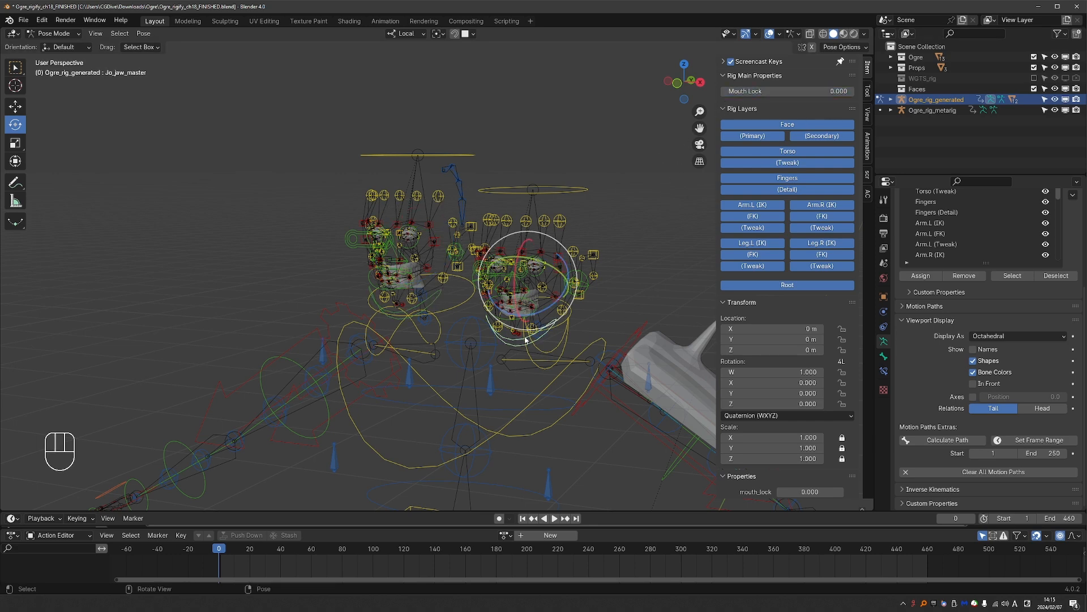
{"action": "left_click", "coordinate": [431, 310]}
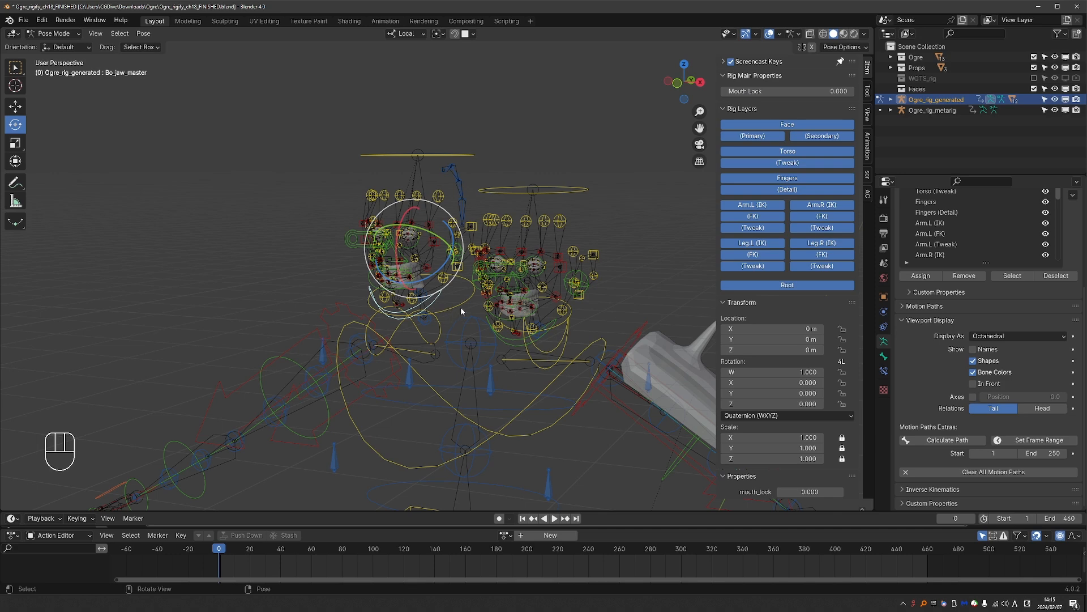
Toggle the Face, Face (Primary) and Face (Secondary) rig layers off and on to check their controls on both heads
{"action": "left_click", "coordinate": [780, 124]}
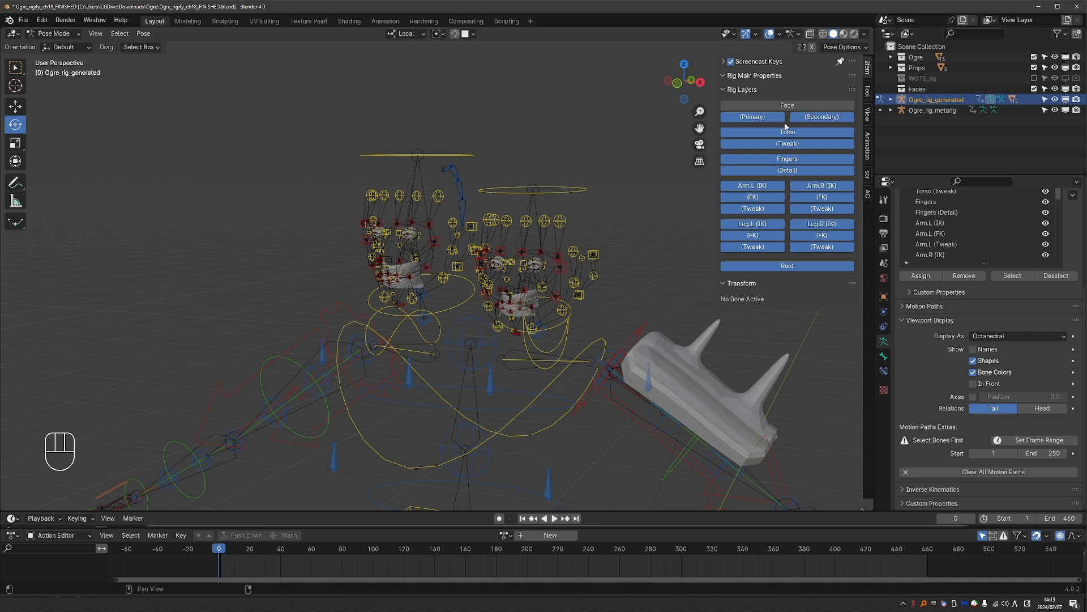
{"action": "left_click", "coordinate": [760, 118]}
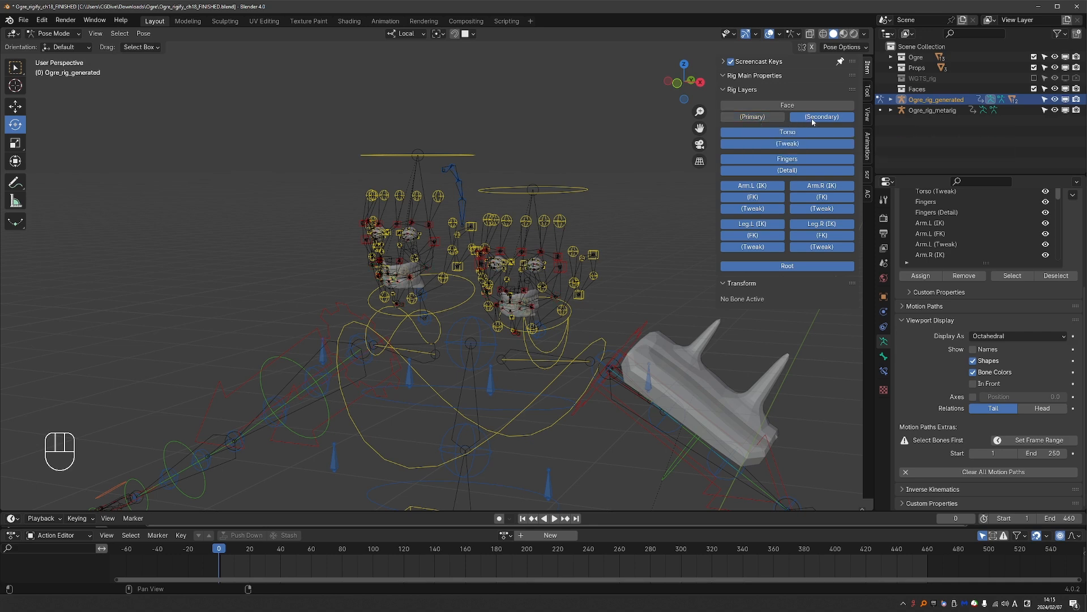
{"action": "left_click", "coordinate": [813, 119]}
{"action": "left_click", "coordinate": [813, 119]}
{"action": "left_click", "coordinate": [754, 117]}
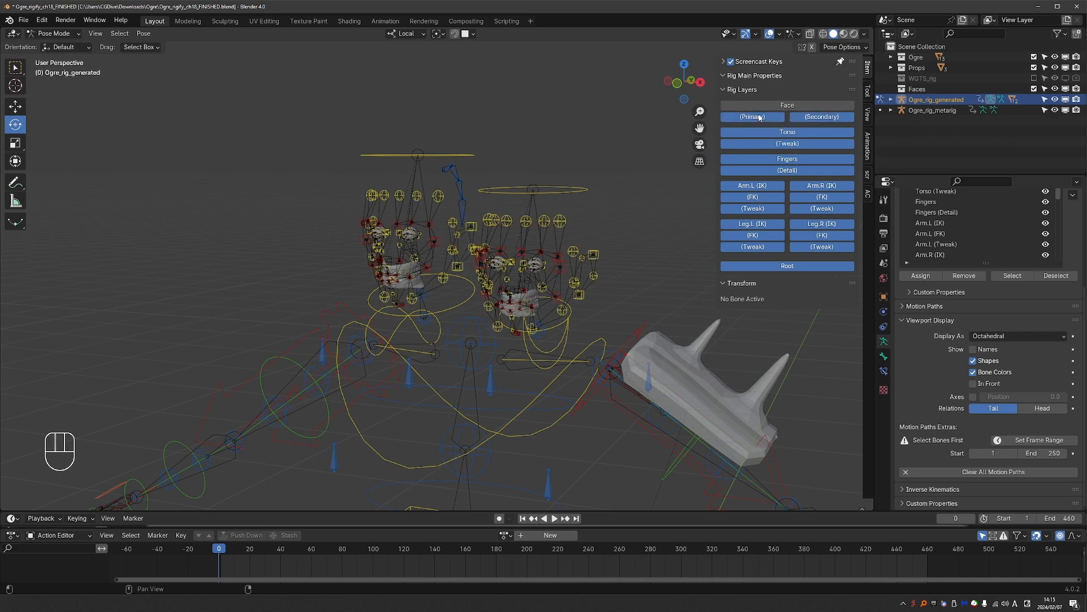
{"action": "left_click", "coordinate": [760, 117]}
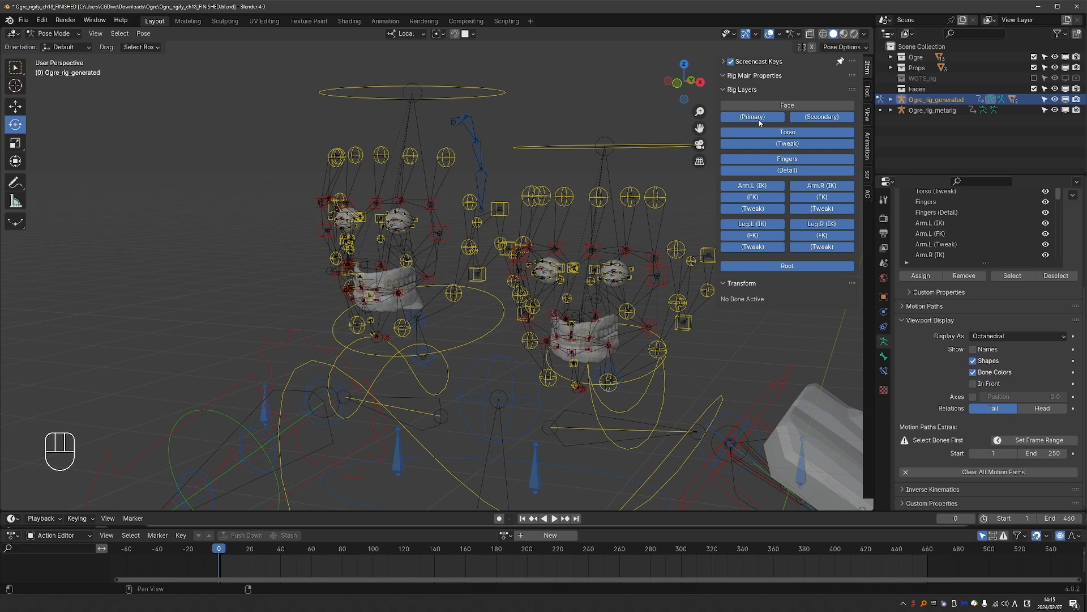
{"action": "left_click", "coordinate": [787, 106]}
Make the DEF bone collection of the generated rig visible and inspect the deform bones of both heads
{"action": "middle_click_drag", "start_coordinate": [482, 252], "coordinate": [496, 249]}
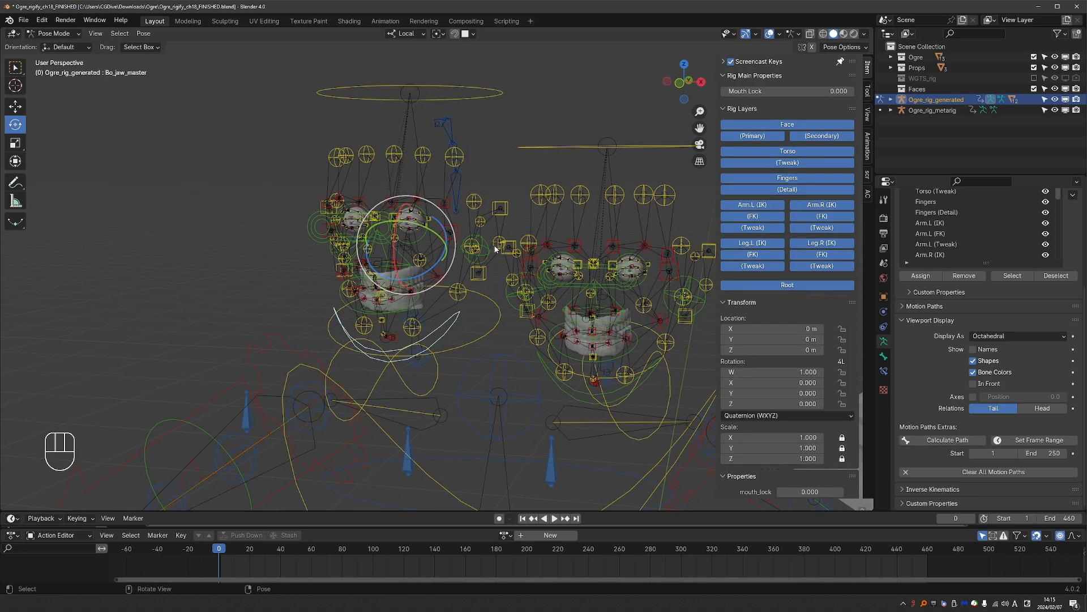
{"action": "scroll", "coordinate": [1022, 234], "scroll_direction": "down", "scroll_amount": 6}
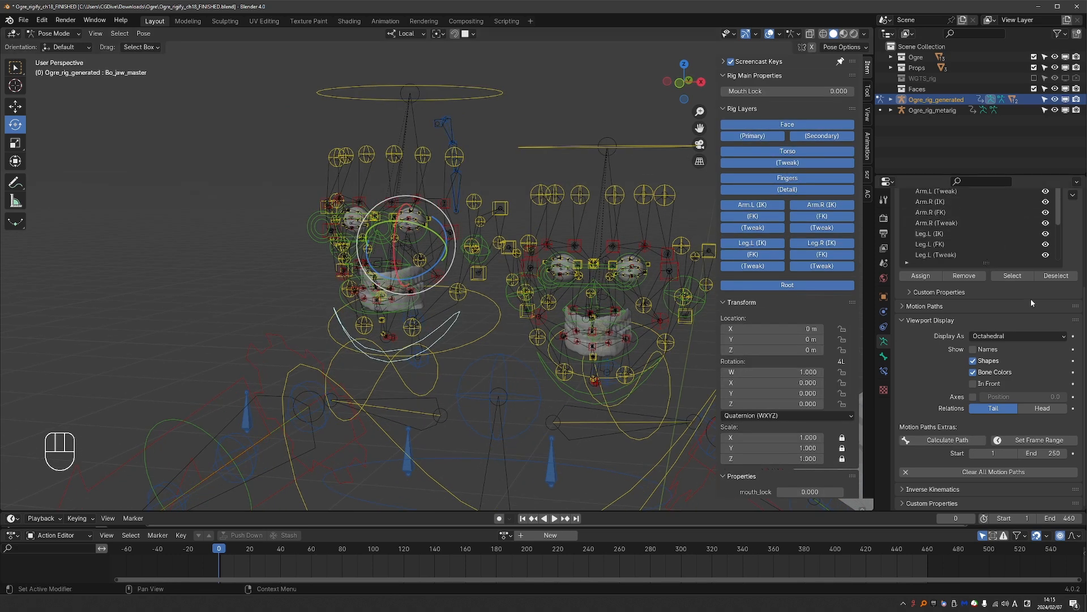
{"action": "scroll", "coordinate": [1031, 303], "scroll_direction": "up", "scroll_amount": 5}
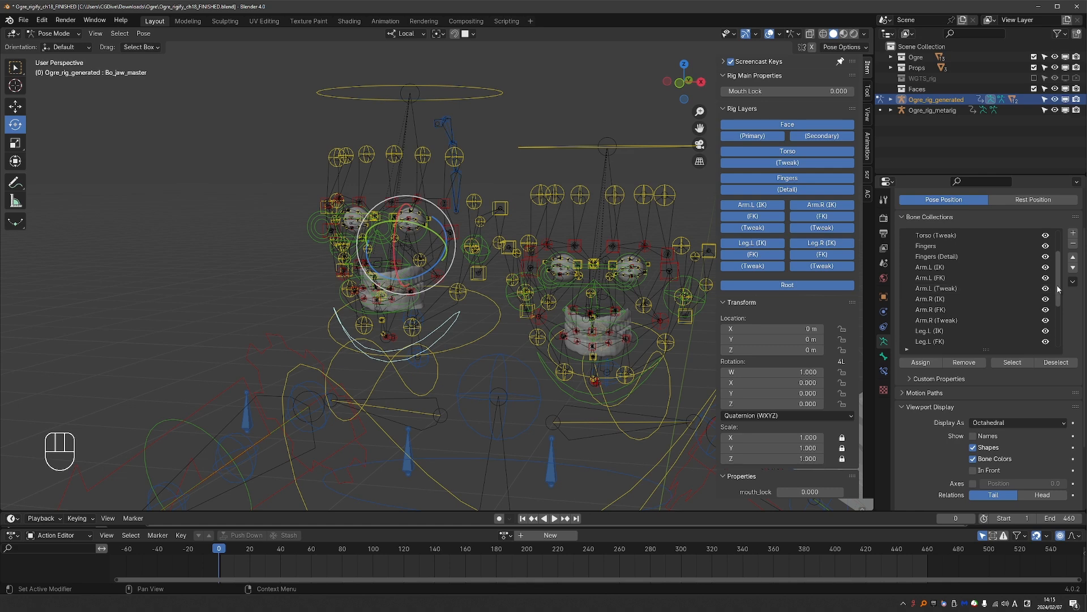
{"action": "left_click_drag", "start_coordinate": [1056, 289], "coordinate": [1055, 341]}
{"action": "left_click", "coordinate": [962, 320]}
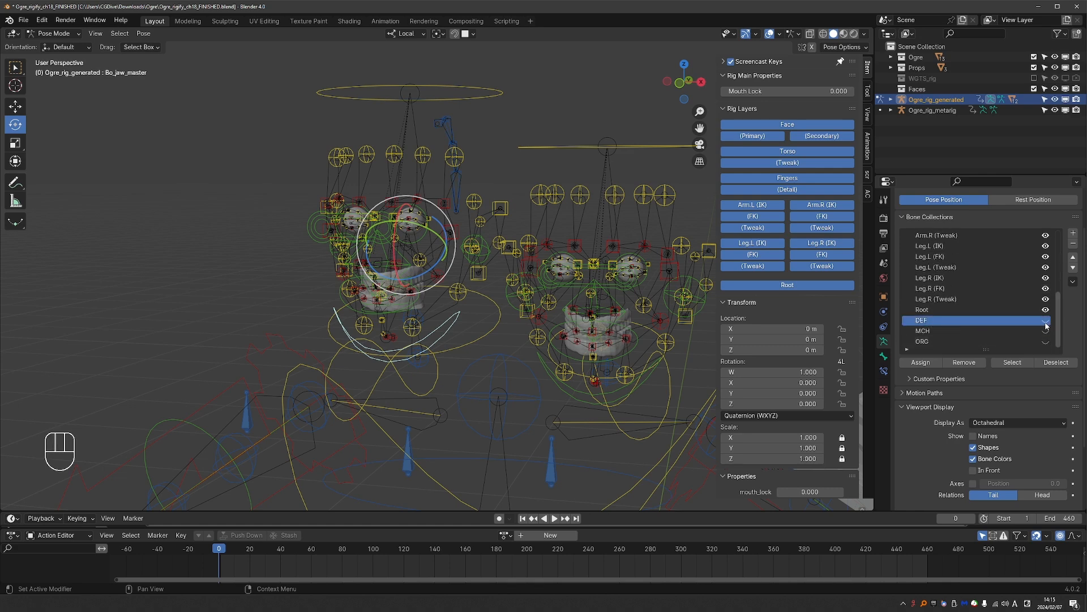
{"action": "left_click", "coordinate": [1046, 322]}
{"action": "scroll", "coordinate": [640, 284], "scroll_direction": "down", "scroll_amount": 3}
{"action": "middle_click_drag", "start_coordinate": [672, 254], "coordinate": [649, 249]}
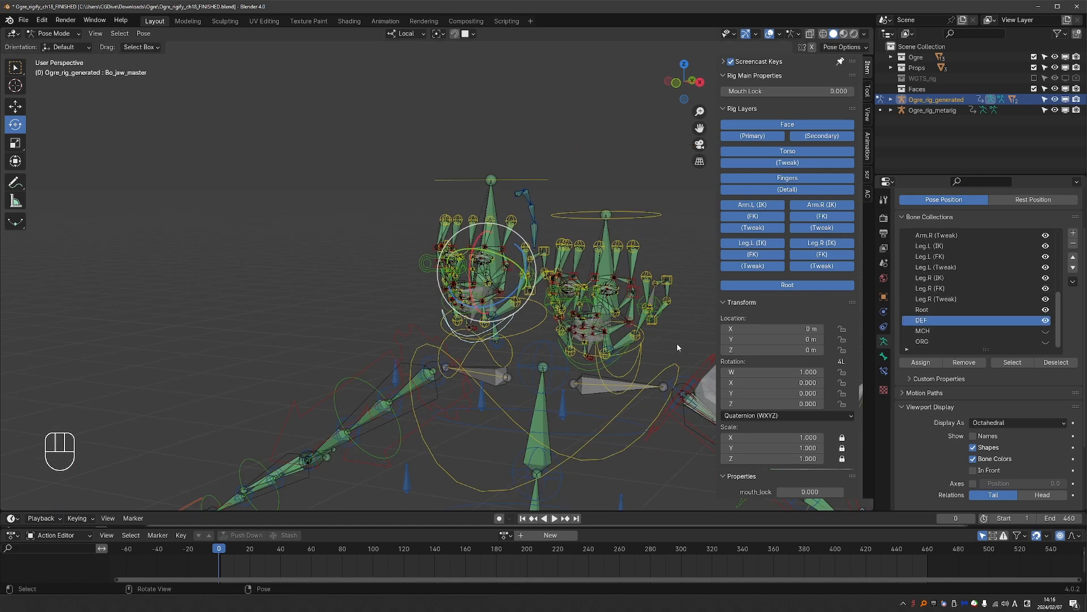
Test trackball rotation on the head.001 and head controls of the generated rig and cancel each rotation
{"action": "left_click", "coordinate": [646, 217]}
{"action": "key", "text": "r"}
{"action": "key", "text": "r"}
{"action": "key", "text": "r"}
{"action": "key", "text": "r"}
{"action": "key", "text": "r"}
{"action": "key", "text": "r"}
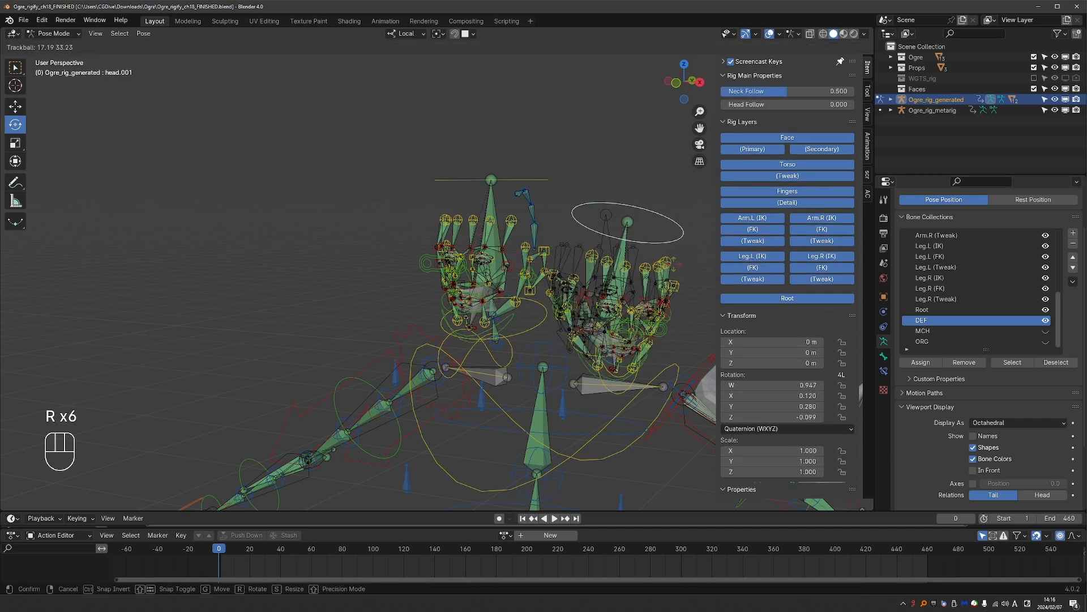
{"action": "right_click", "coordinate": [491, 190]}
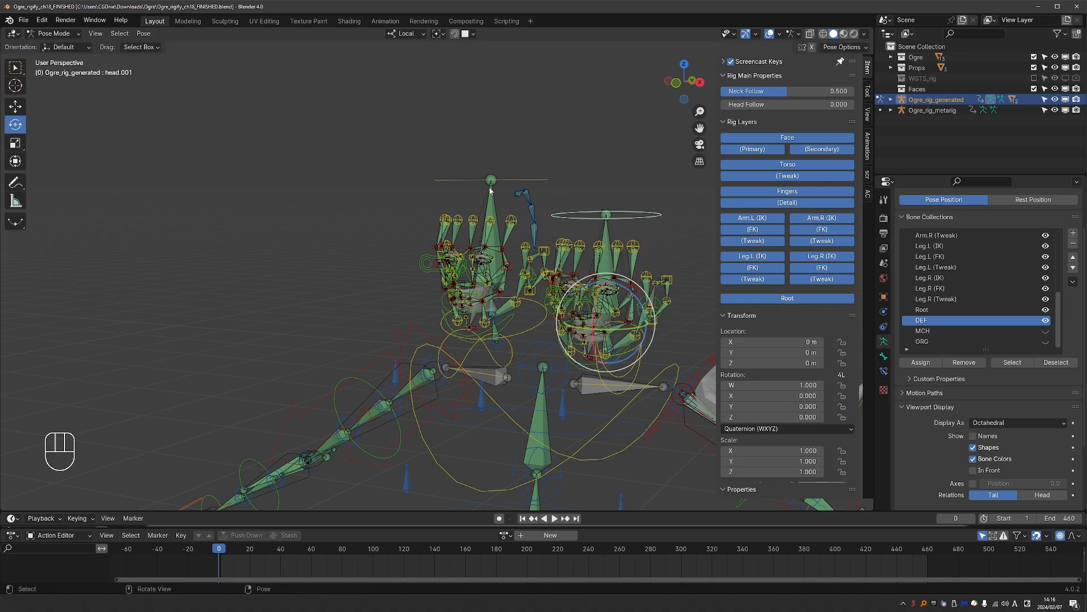
{"action": "left_click", "coordinate": [491, 190]}
{"action": "key", "text": "r"}
{"action": "key", "text": "r"}
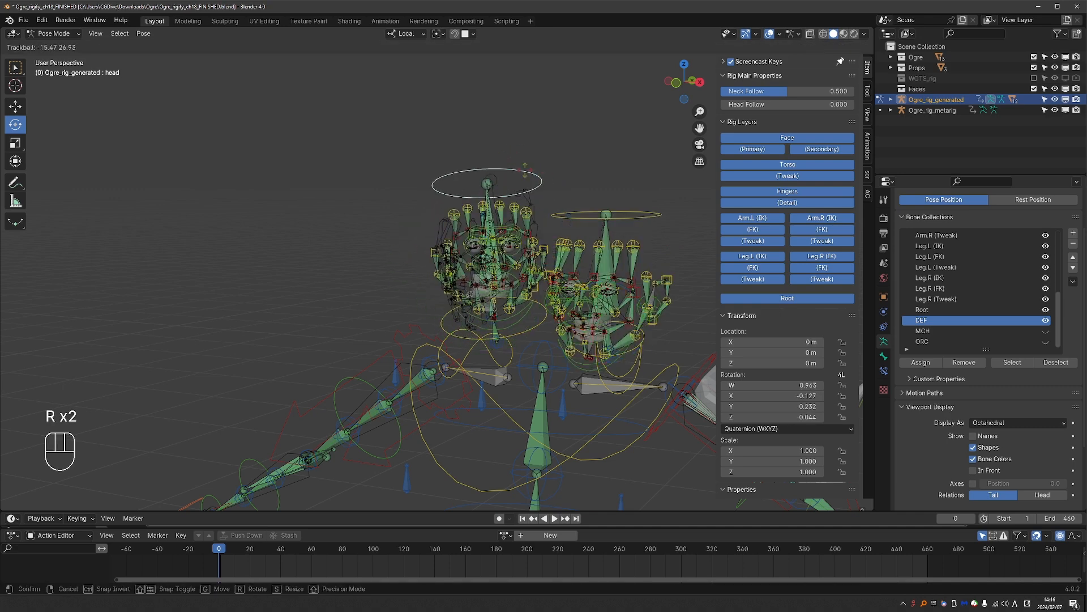
{"action": "right_click", "coordinate": [524, 169]}
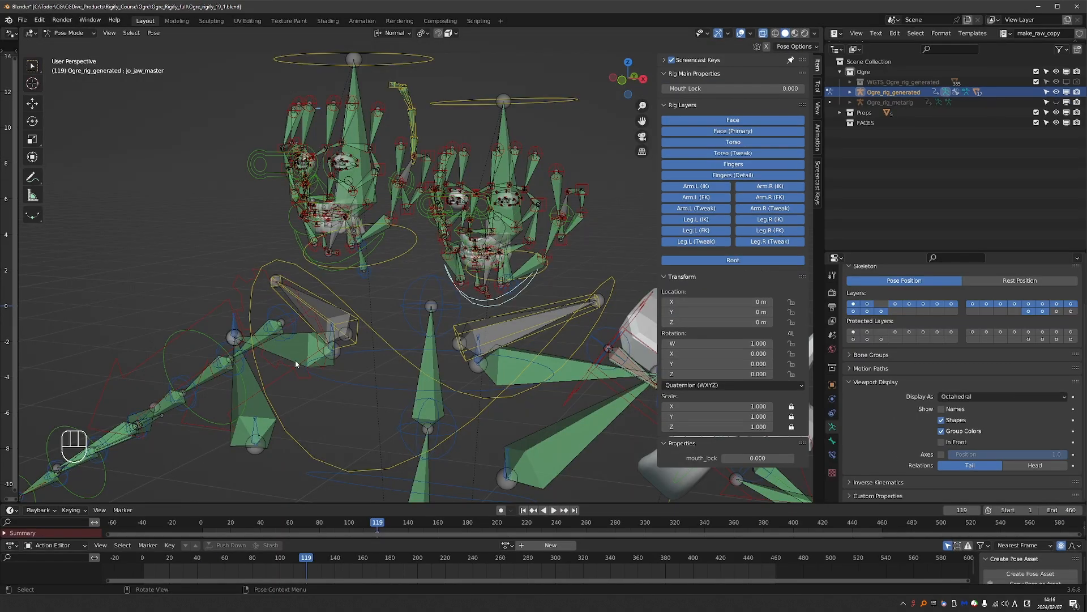
Switch to the Blender 3.6 file and test trackball rotation on its two head controls, cancelling both rotations
{"action": "left_click", "coordinate": [525, 93]}
{"action": "key", "text": "r"}
{"action": "key", "text": "r"}
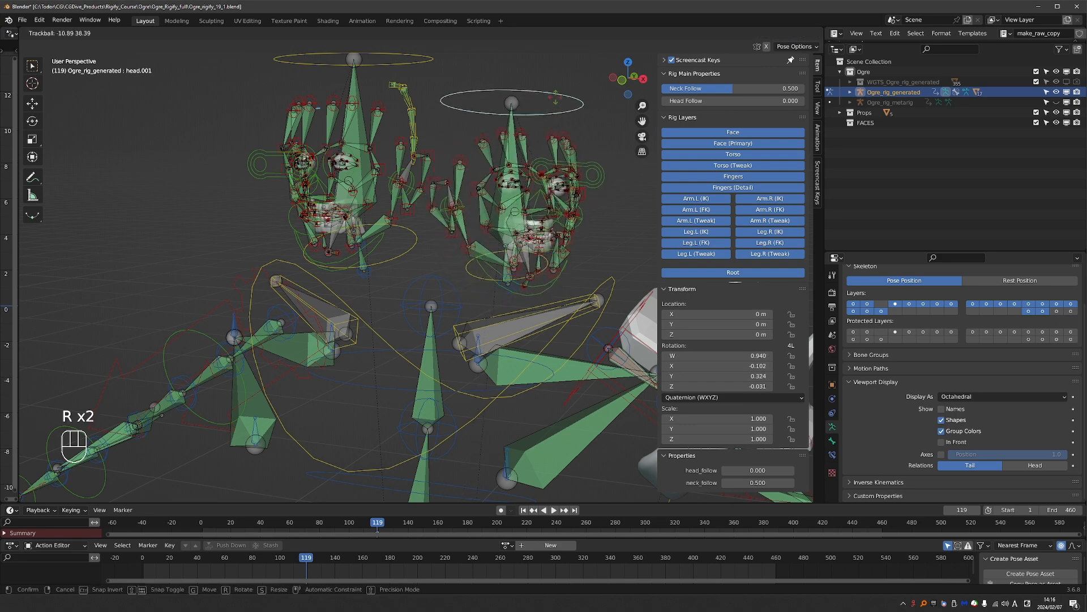
{"action": "right_click", "coordinate": [470, 80]}
{"action": "left_click", "coordinate": [403, 66]}
{"action": "key", "text": "r"}
{"action": "key", "text": "r"}
{"action": "right_click", "coordinate": [442, 87]}
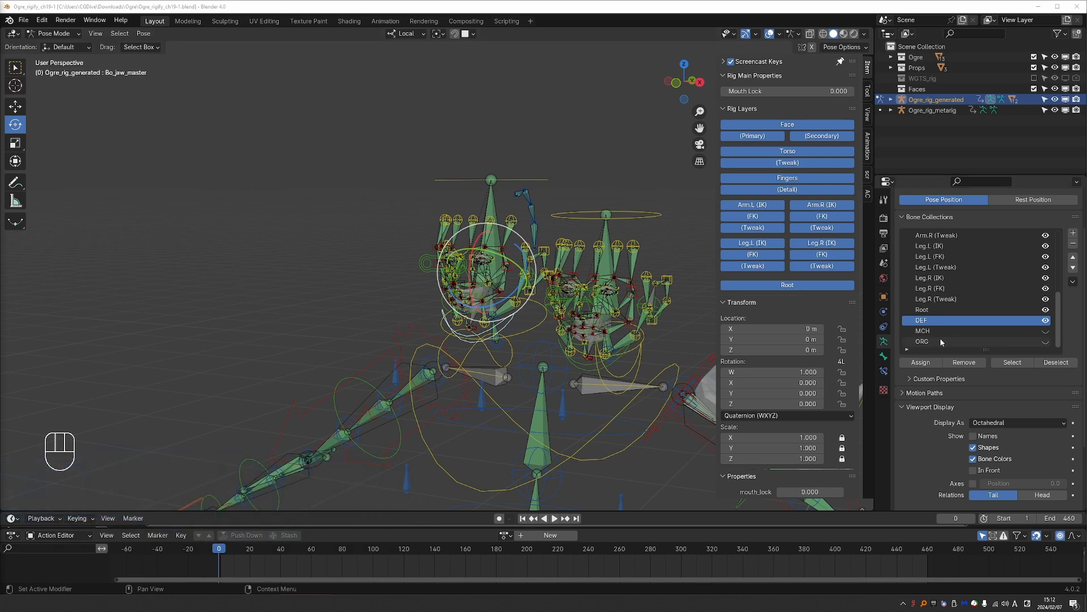
Return to Blender 4.0, check the splash screen, and reveal all hidden objects with Ogre_rig_generated in Object Mode
{"action": "left_click", "coordinate": [9, 19]}
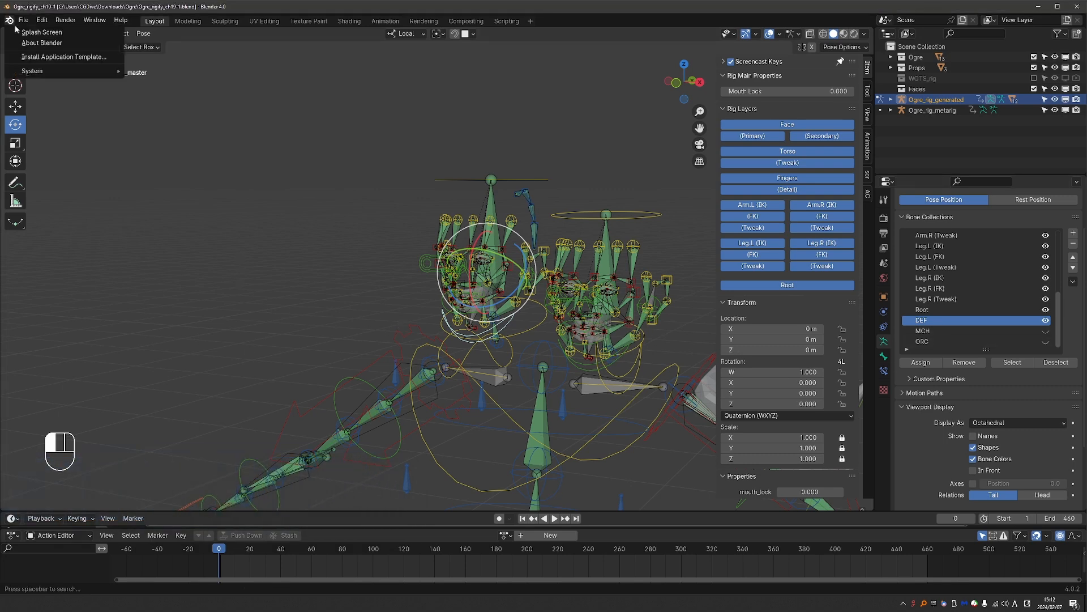
{"action": "left_click", "coordinate": [29, 32]}
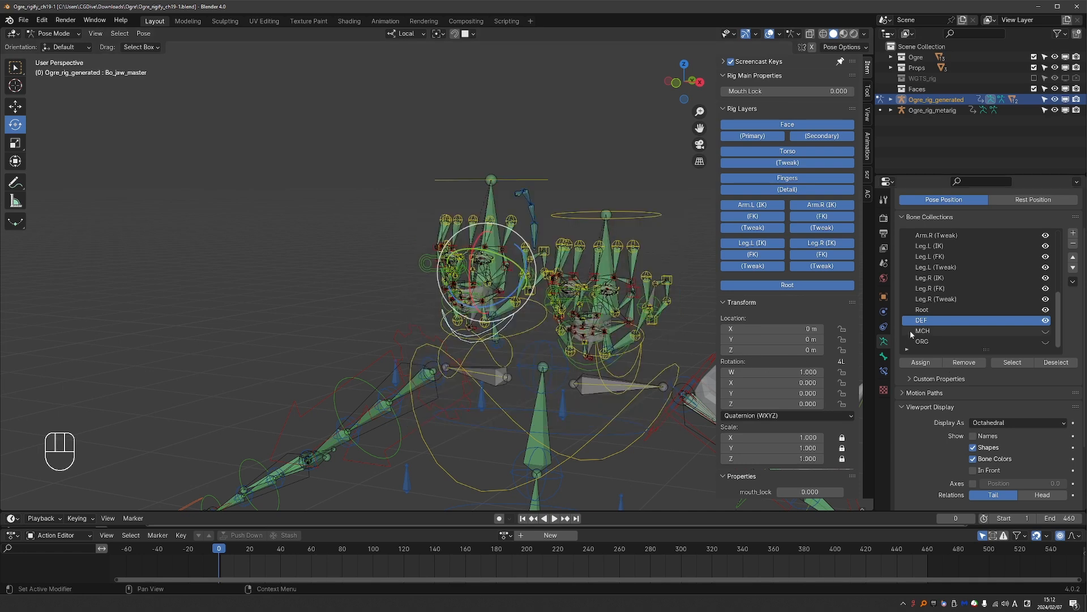
{"action": "key", "text": "Tab"}
{"action": "key", "text": "alt+h"}
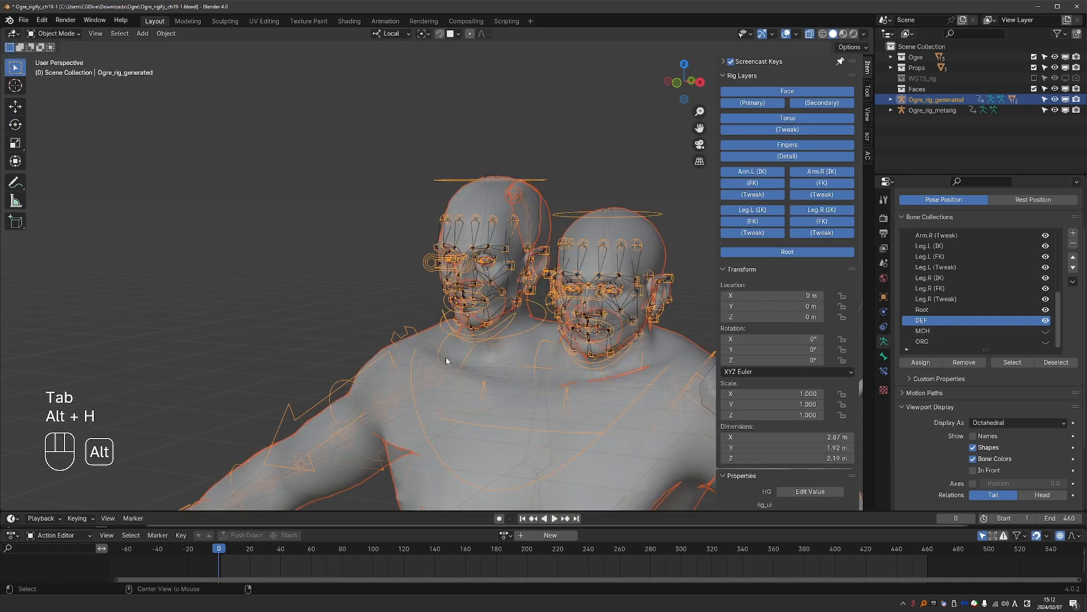
{"action": "scroll", "coordinate": [447, 359], "scroll_direction": "down", "scroll_amount": 2}
{"action": "middle_click_drag", "start_coordinate": [454, 342], "coordinate": [408, 240], "text": "shift"}
{"action": "scroll", "coordinate": [408, 240], "scroll_direction": "down", "scroll_amount": 3}
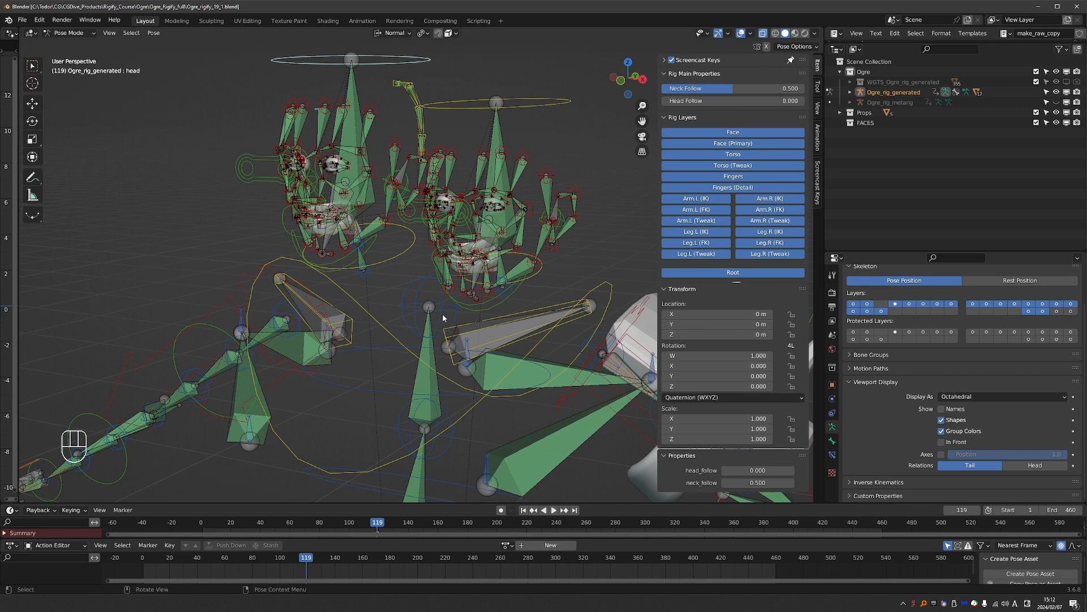
Switch to the Blender 3.6 file and toggle the armature's deform bone layer off and on to check its bones
{"action": "middle_click_drag", "start_coordinate": [419, 271], "coordinate": [453, 252]}
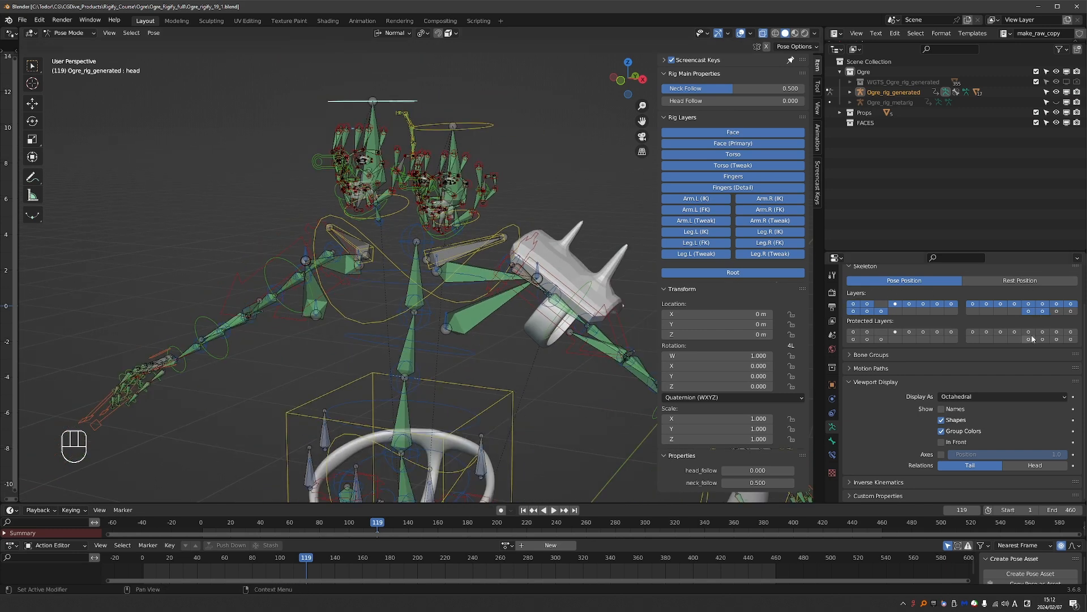
{"action": "left_click", "coordinate": [1043, 310], "text": "shift"}
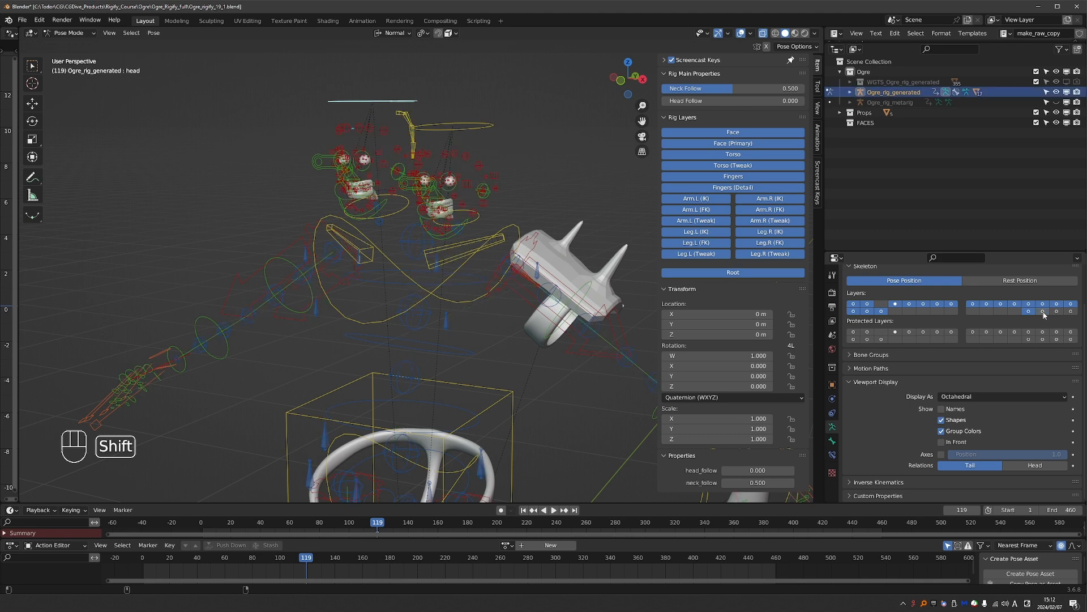
{"action": "left_click", "coordinate": [1043, 312], "text": "shift"}
{"action": "left_click", "coordinate": [1043, 311], "text": "shift"}
{"action": "left_click", "coordinate": [1043, 311], "text": "shift"}
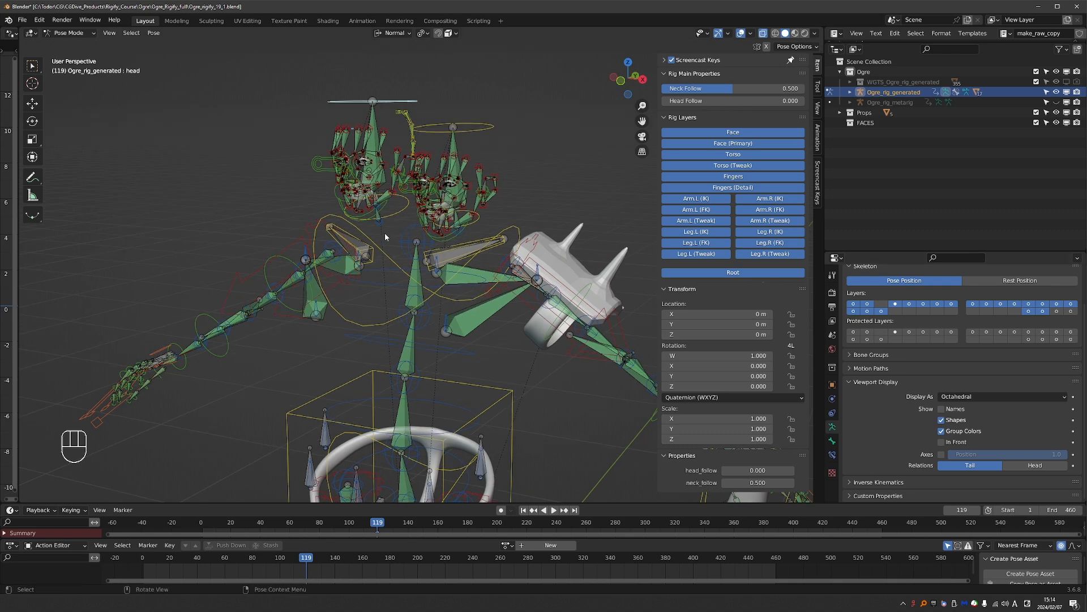
Switch Ogre_rig_generated to Object Mode and reveal all hidden objects
{"action": "key", "text": "Tab"}
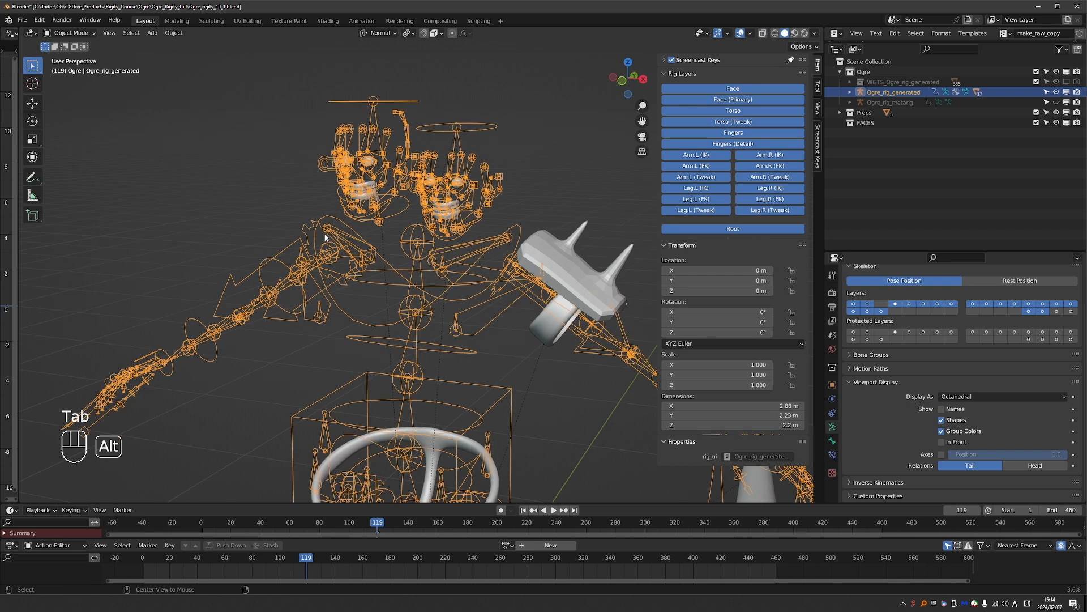
{"action": "key", "text": "alt+h"}
{"action": "key", "text": "ctrl+z"}
{"action": "key", "text": "alt+h"}
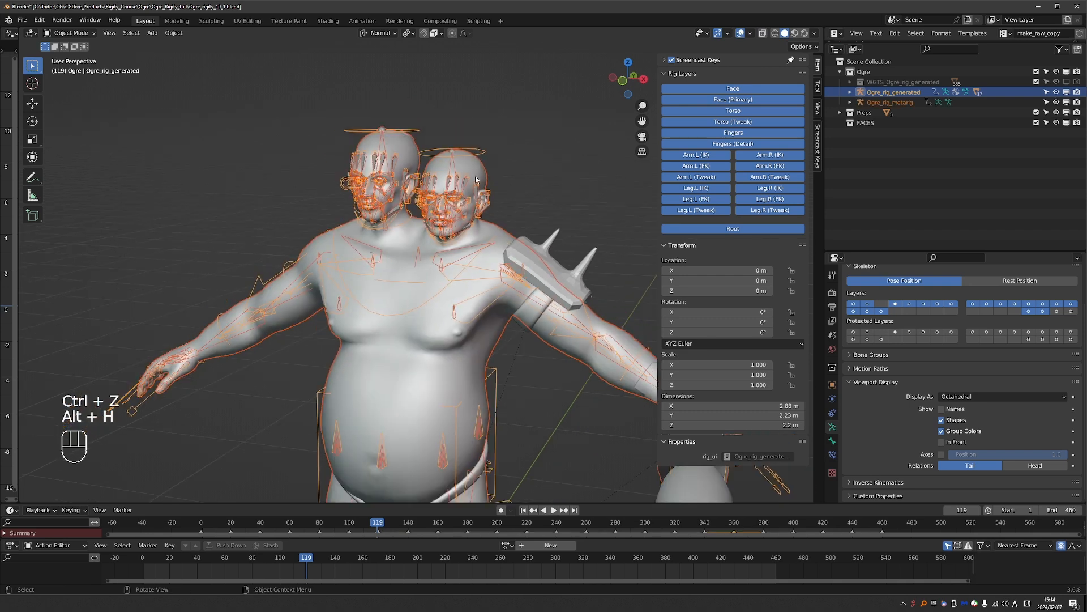
Hide Ogre_rig_metarig and parent Ogre_body to Ogre_rig_generated using Armature Deform With Empty Groups
{"action": "left_click", "coordinate": [476, 179]}
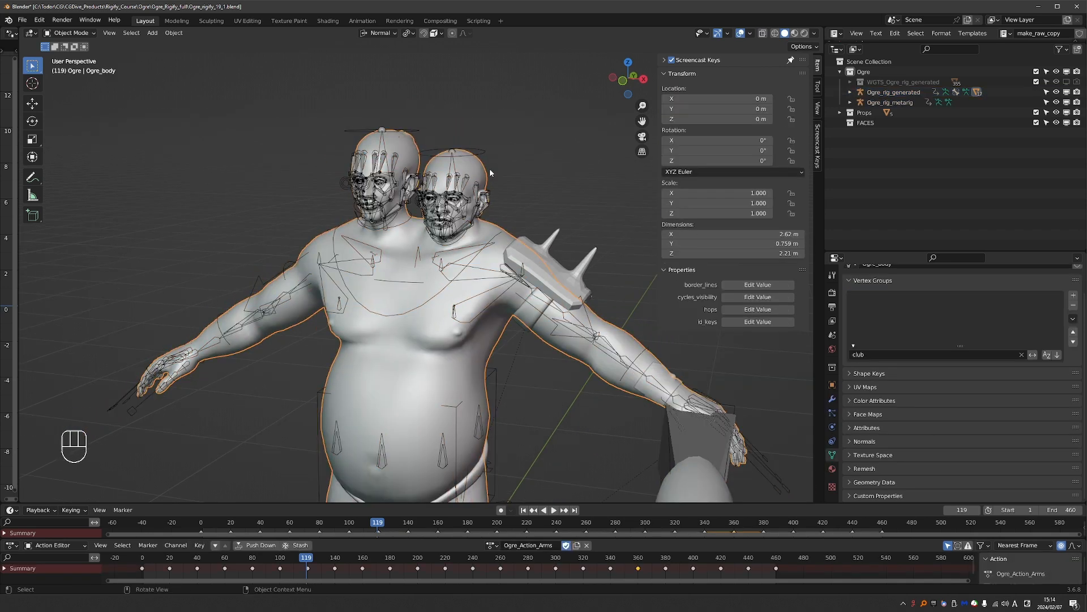
{"action": "left_click", "coordinate": [1056, 102]}
{"action": "scroll", "coordinate": [463, 148], "scroll_direction": "up", "scroll_amount": 3}
{"action": "middle_click_drag", "start_coordinate": [463, 147], "coordinate": [488, 180]}
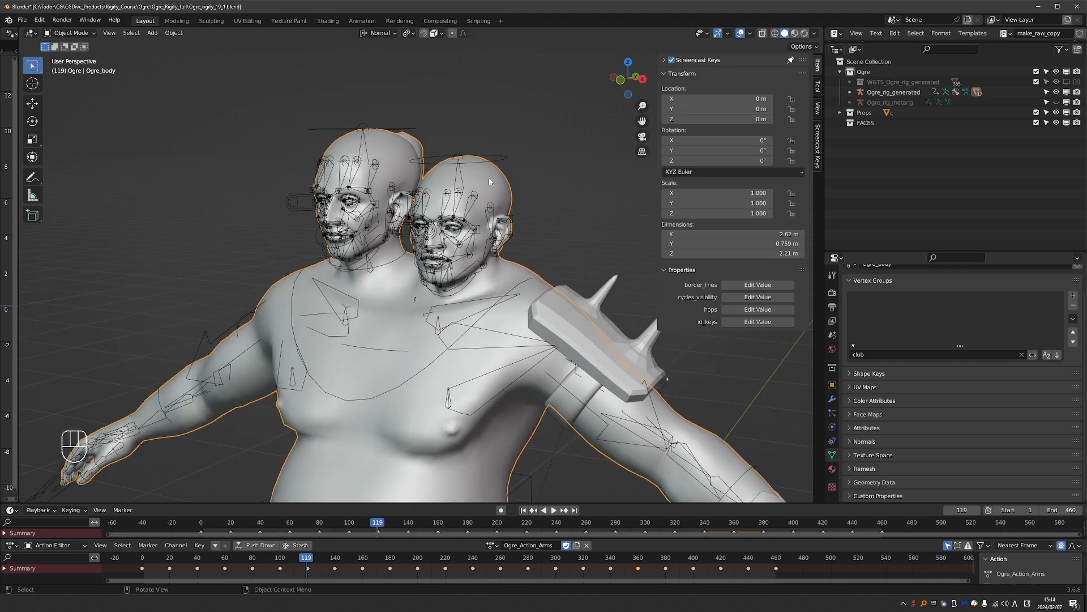
{"action": "left_click", "coordinate": [502, 157]}
{"action": "key", "text": "ctrl+o"}
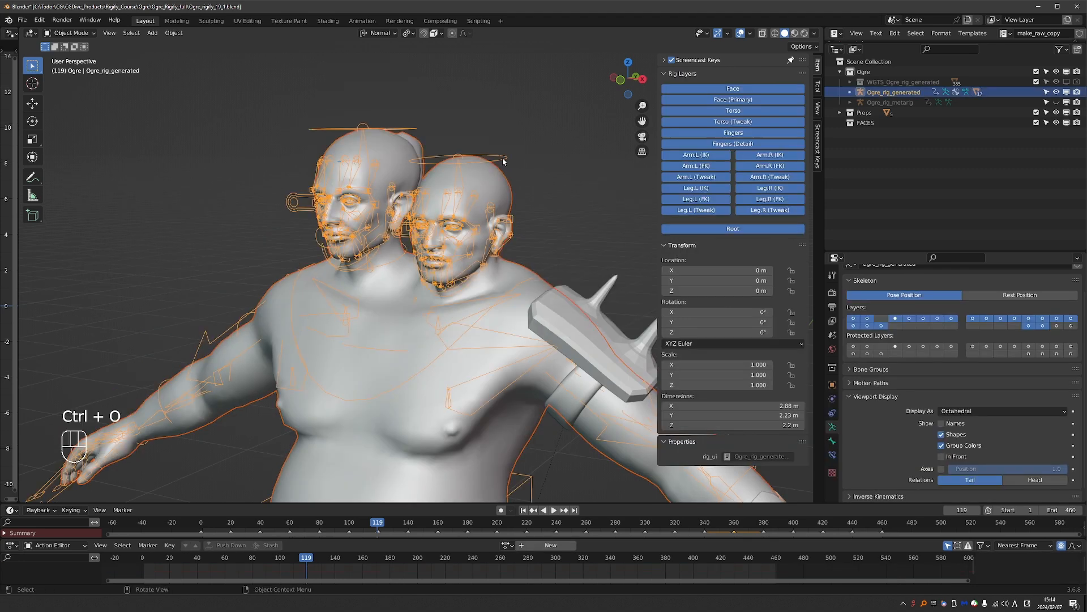
{"action": "key", "text": "ctrl+p"}
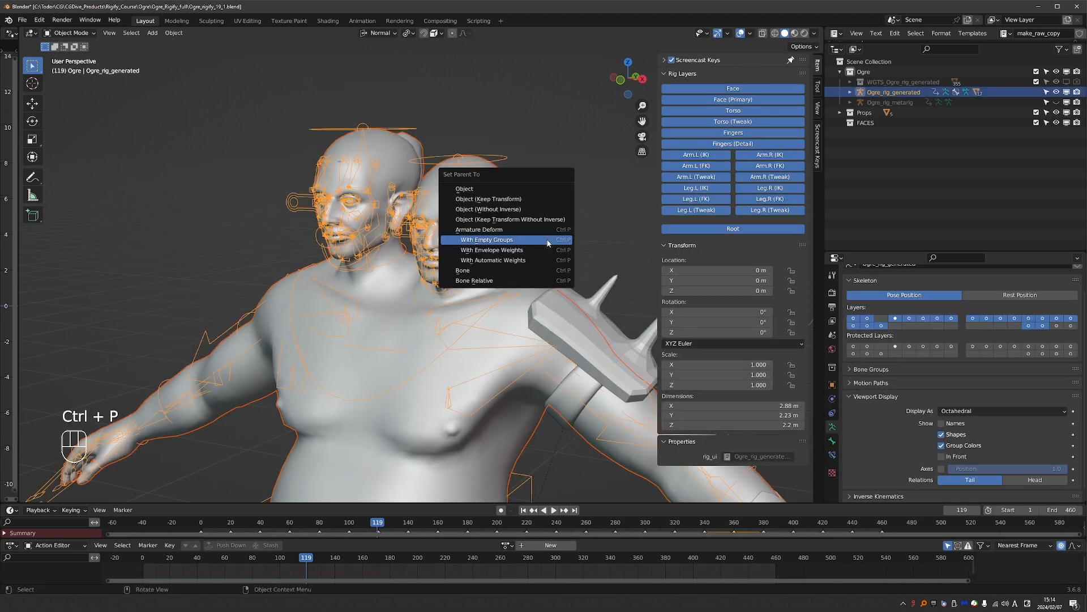
{"action": "left_click", "coordinate": [499, 241]}
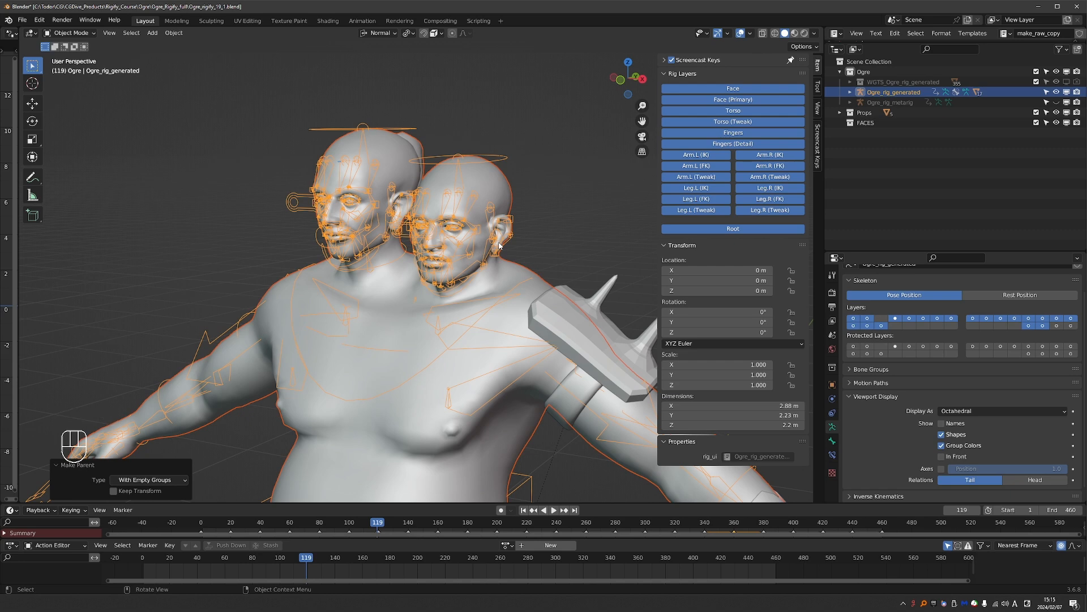
Isolate Ogre_rig_generated in Local View and hide its Face, Face (Primary), Torso and Torso (Tweak) layers
{"action": "middle_click_drag", "start_coordinate": [499, 244], "coordinate": [508, 201]}
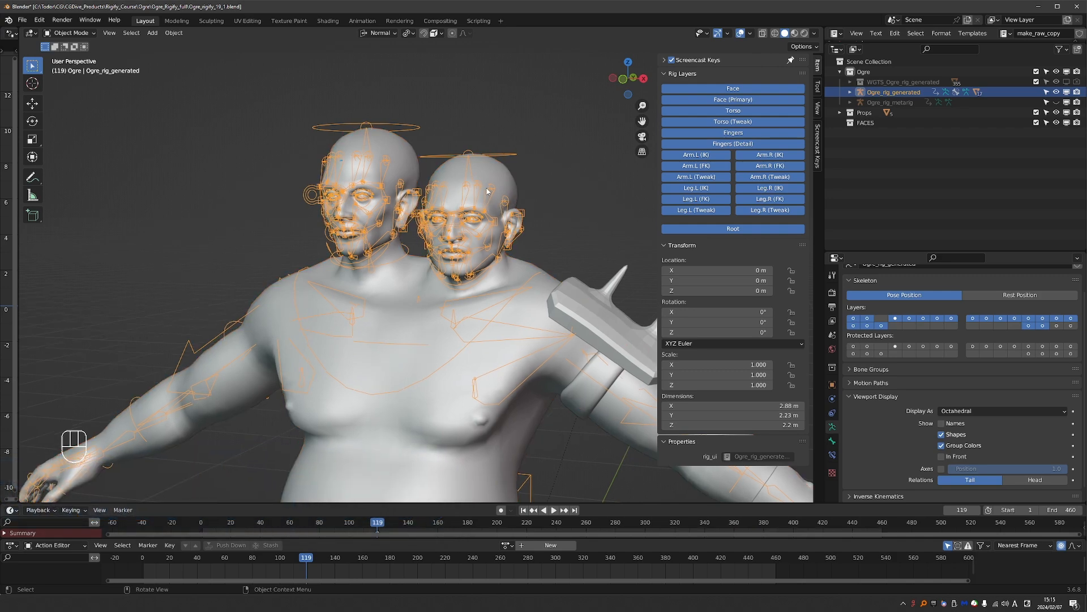
{"action": "key", "text": "KP_Divide"}
{"action": "scroll", "coordinate": [485, 187], "scroll_direction": "up", "scroll_amount": 4}
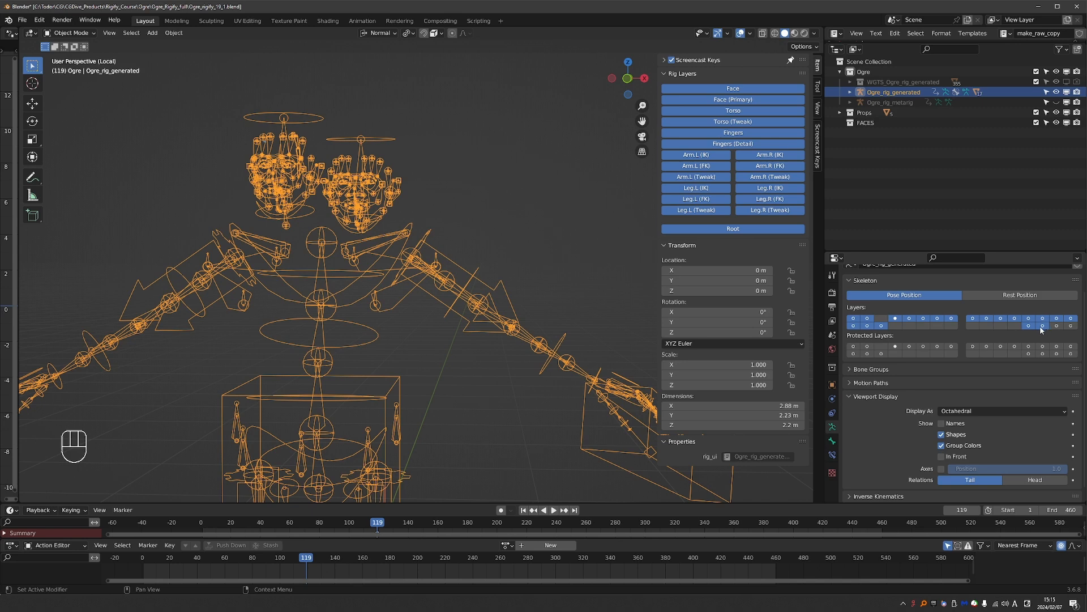
{"action": "middle_click_drag", "start_coordinate": [459, 262], "coordinate": [526, 347], "text": "shift"}
{"action": "scroll", "coordinate": [526, 346], "scroll_direction": "up", "scroll_amount": 1}
{"action": "left_click", "coordinate": [740, 92]}
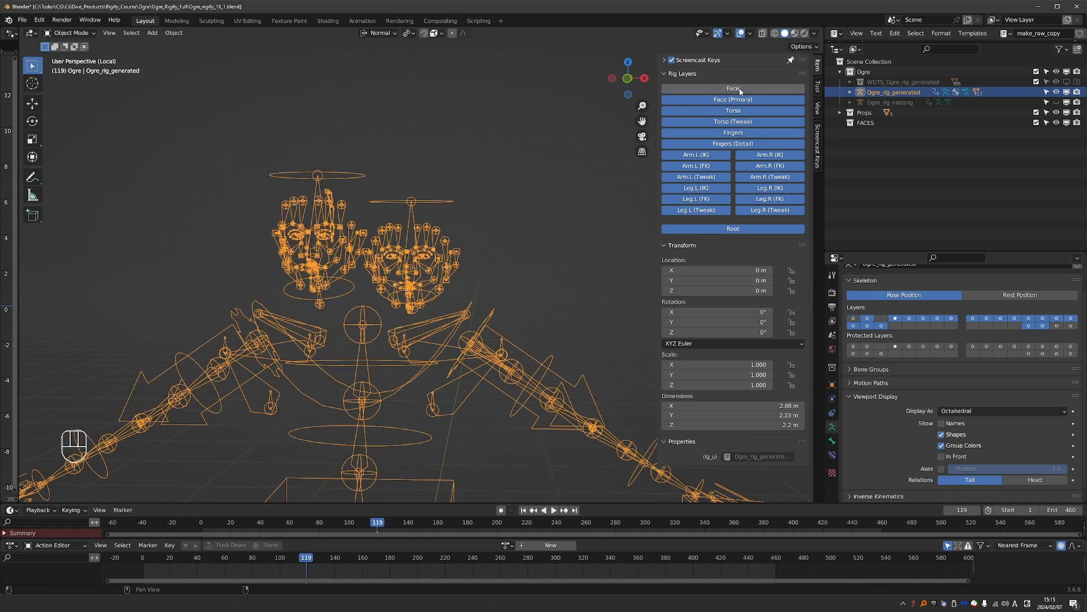
{"action": "left_click", "coordinate": [739, 99]}
{"action": "left_click", "coordinate": [738, 110]}
{"action": "left_click", "coordinate": [738, 121]}
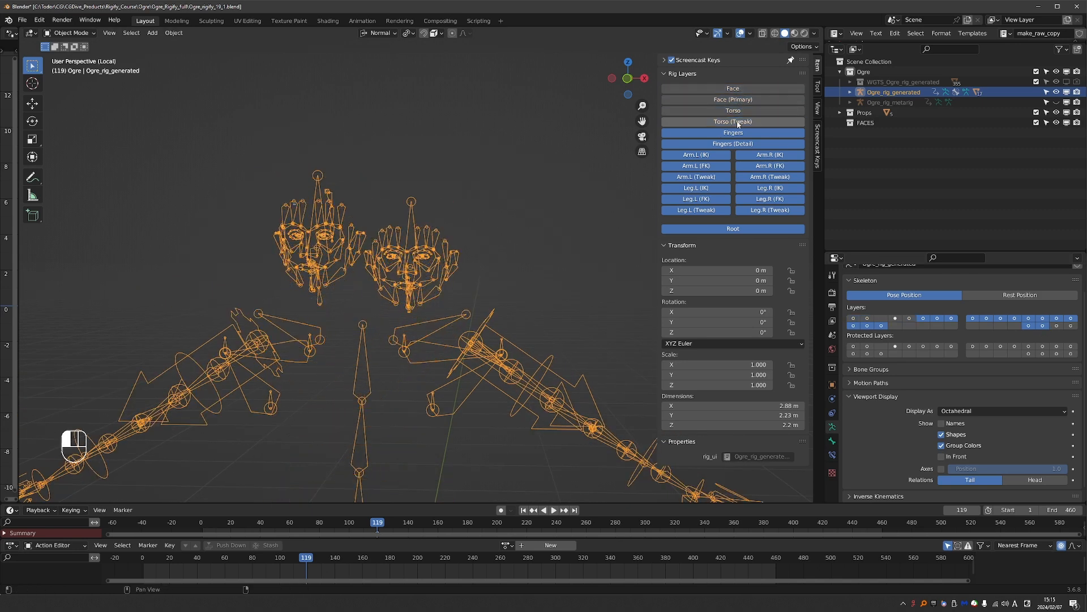
Switch the rig to Pose Mode and box-select all deform bones of both heads from the front view
{"action": "middle_click_drag", "start_coordinate": [518, 283], "coordinate": [417, 398], "text": "shift"}
{"action": "scroll", "coordinate": [426, 365], "scroll_direction": "up", "scroll_amount": 3}
{"action": "key", "text": "Tab"}
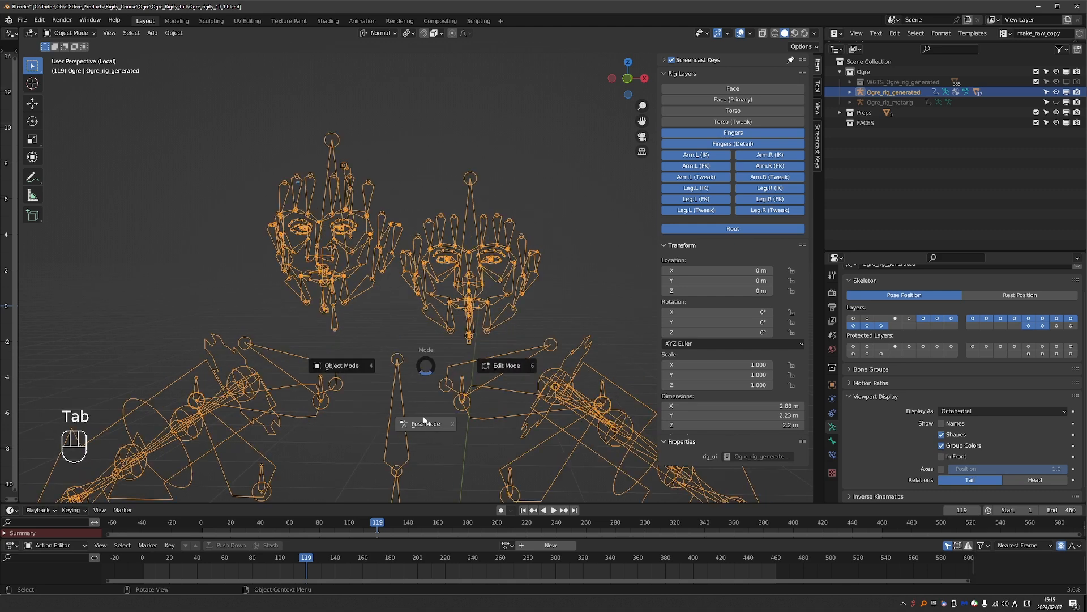
{"action": "left_click", "coordinate": [425, 423]}
{"action": "key", "text": "KP_1"}
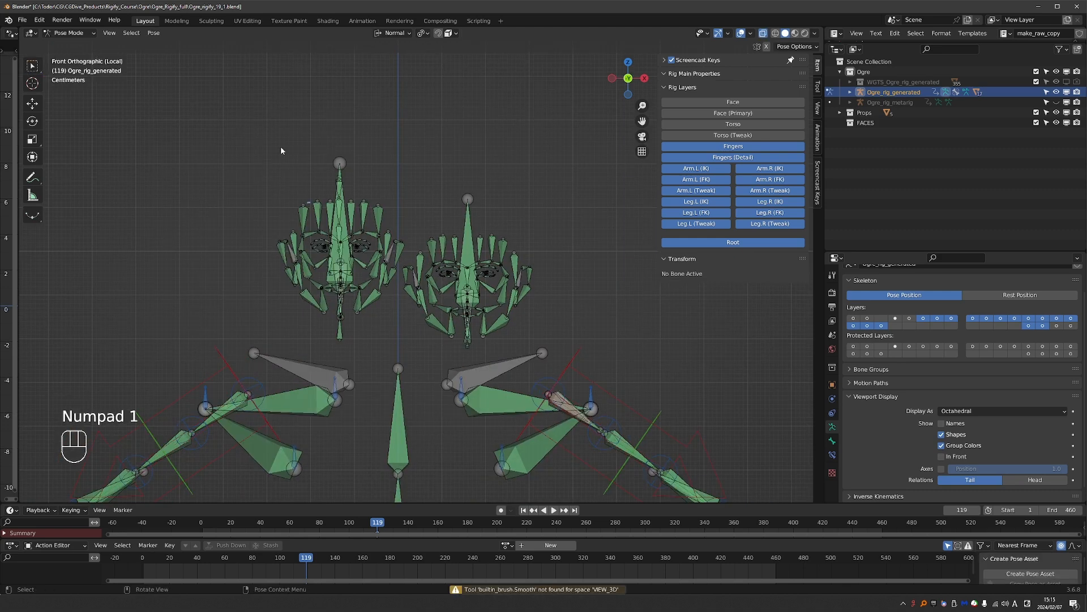
{"action": "left_click_drag", "start_coordinate": [287, 137], "coordinate": [531, 349], "text": "shift"}
{"action": "left_click_drag", "start_coordinate": [265, 163], "coordinate": [526, 356], "text": "shift"}
{"action": "middle_click_drag", "start_coordinate": [525, 356], "coordinate": [282, 373]}
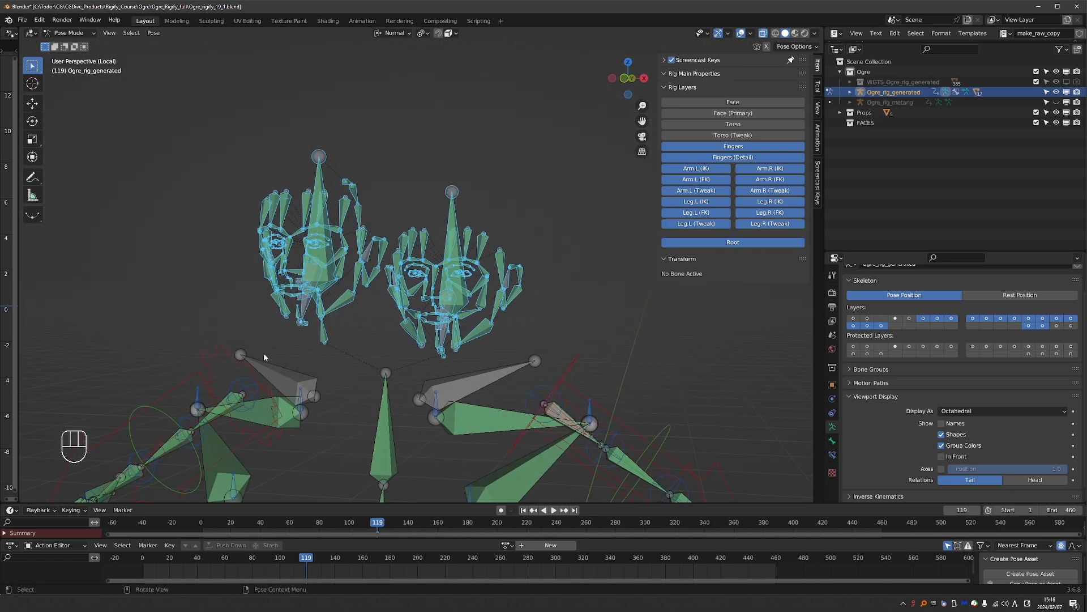
Select the teeth deform bones DEF-jo_teeth.B and DEF-jo_teeth.T inside the jo head's mouth
{"action": "scroll", "coordinate": [447, 334], "scroll_direction": "up", "scroll_amount": 4}
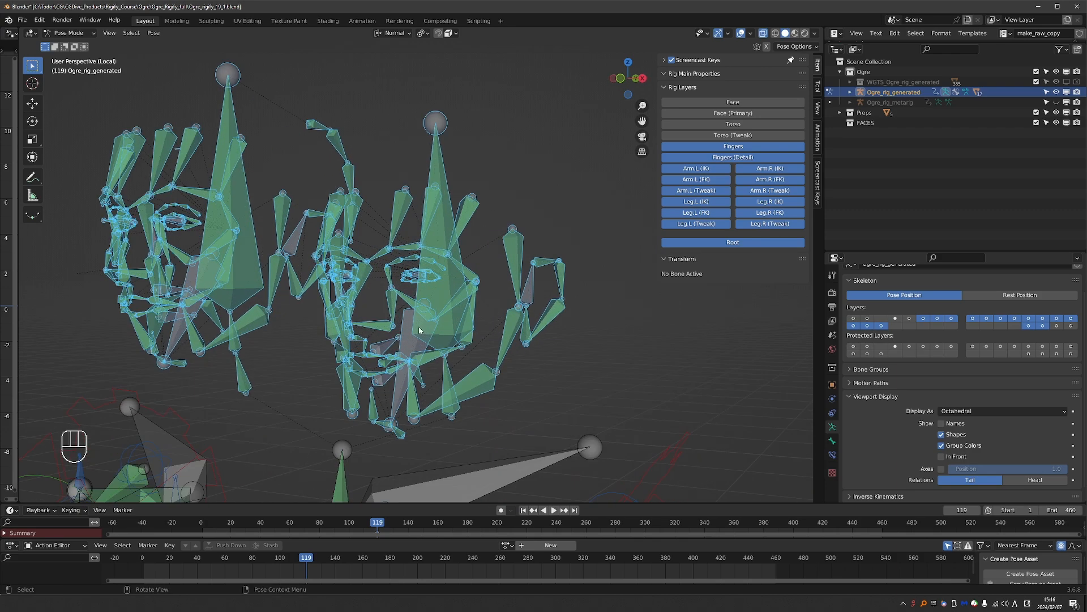
{"action": "middle_click_drag", "start_coordinate": [387, 386], "coordinate": [336, 367], "text": "shift"}
{"action": "scroll", "coordinate": [345, 343], "scroll_direction": "up", "scroll_amount": 3}
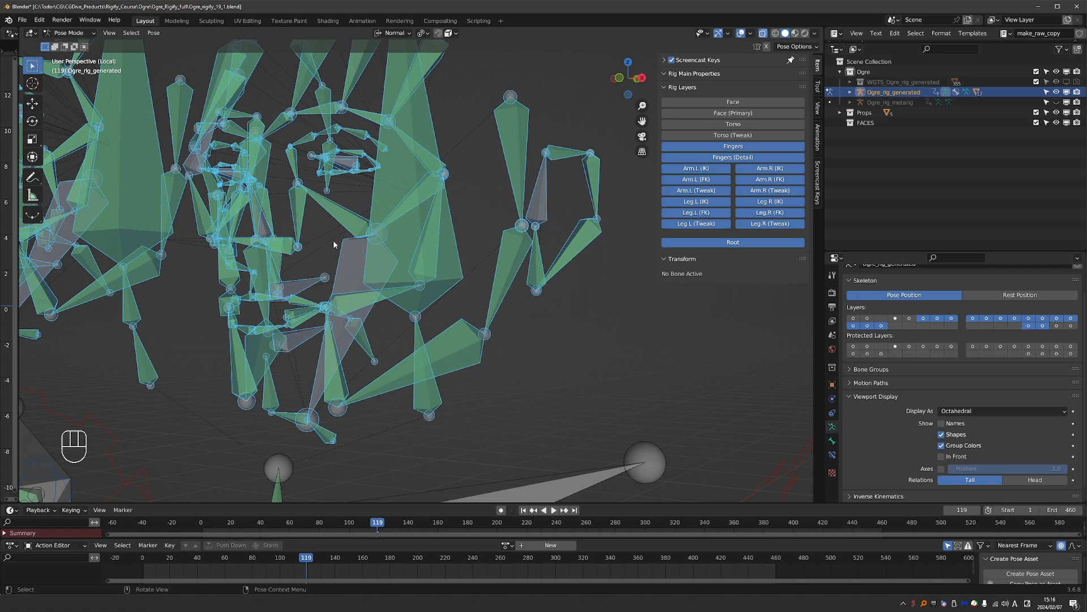
{"action": "middle_click_drag", "start_coordinate": [333, 239], "coordinate": [335, 236]}
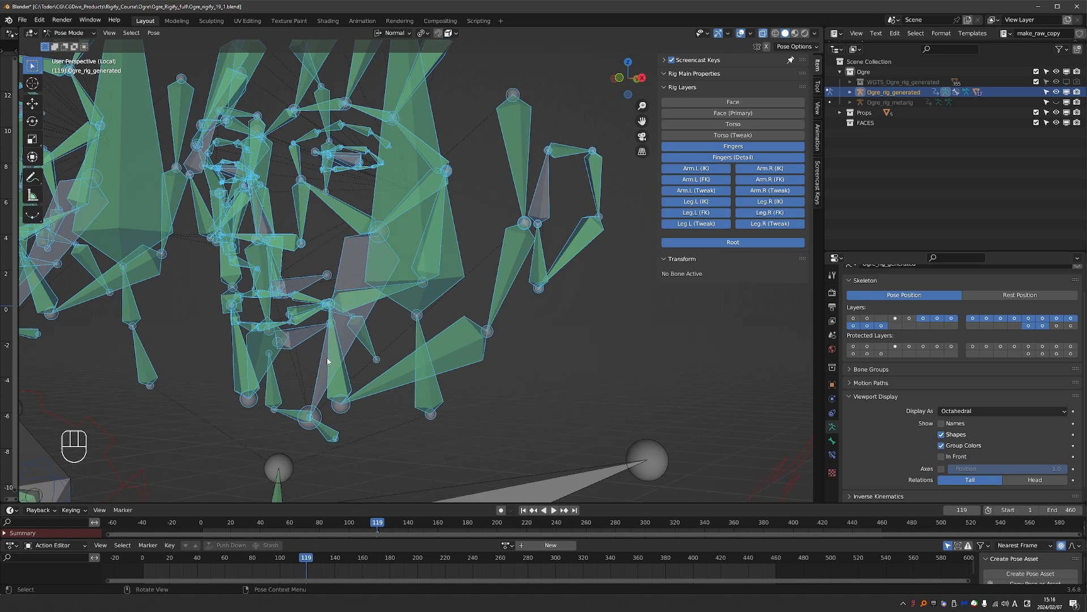
{"action": "left_click", "coordinate": [304, 341]}
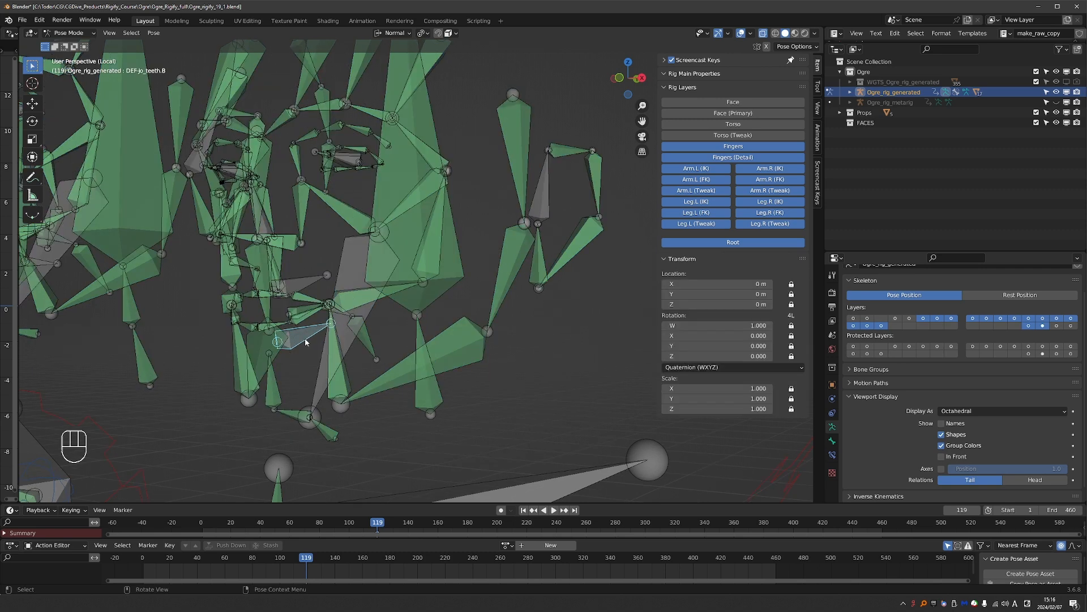
{"action": "left_click", "coordinate": [303, 293], "text": "shift"}
{"action": "middle_click_drag", "start_coordinate": [303, 293], "coordinate": [296, 338]}
{"action": "middle_click_drag", "start_coordinate": [268, 293], "coordinate": [289, 389]}
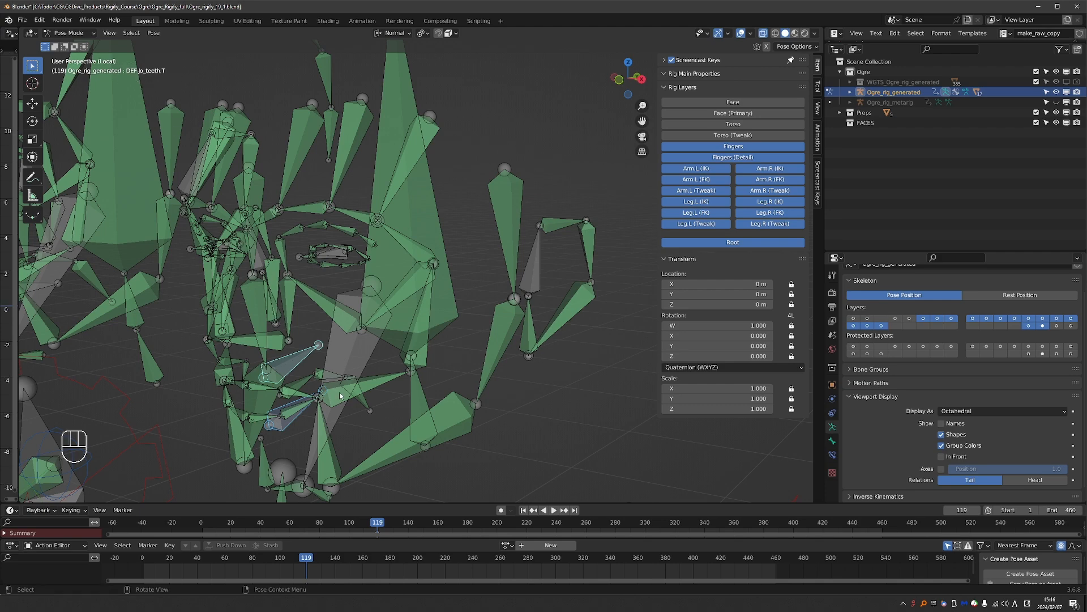
Add the jo head's tongue deform bones, from DEF-jo_tongue to DEF-jo_tongue.002, to the teeth bone selection
{"action": "middle_click_drag", "start_coordinate": [310, 561], "coordinate": [306, 558]}
{"action": "scroll", "coordinate": [293, 391], "scroll_direction": "up", "scroll_amount": 2}
{"action": "middle_click_drag", "start_coordinate": [293, 393], "coordinate": [272, 437]}
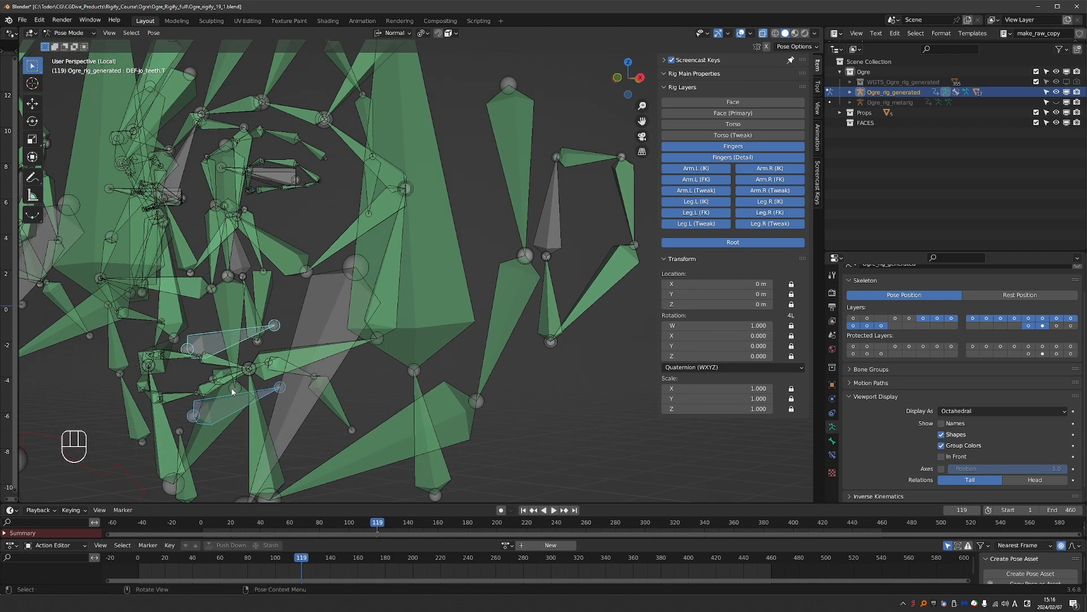
{"action": "middle_click_drag", "start_coordinate": [232, 390], "coordinate": [300, 400]}
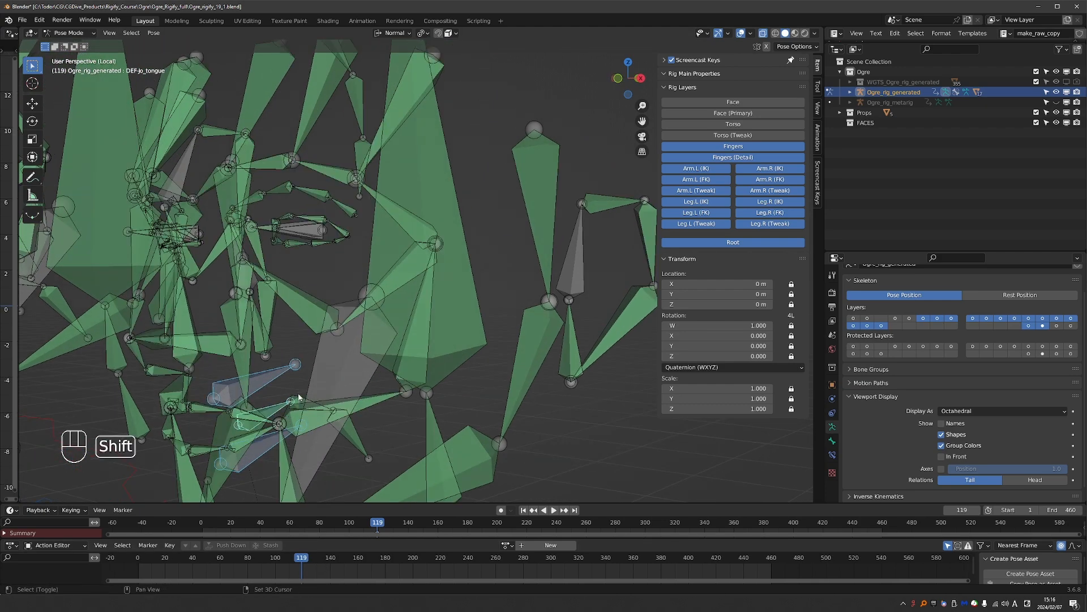
{"action": "left_click", "coordinate": [299, 398], "text": "shift"}
{"action": "scroll", "coordinate": [369, 304], "scroll_direction": "up", "scroll_amount": 3}
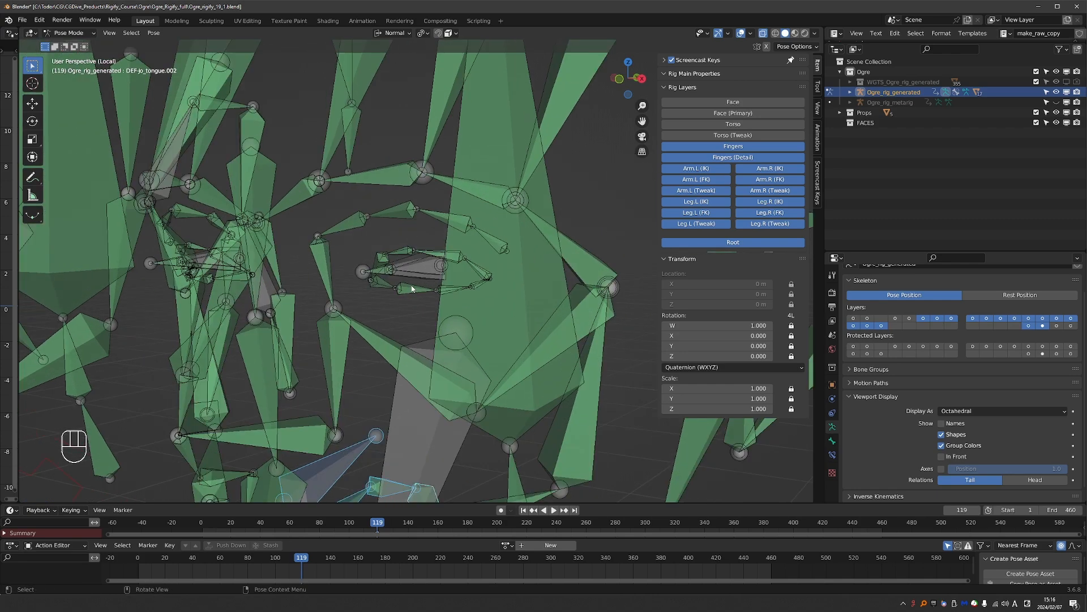
Add both eye deform bones of the jo head to the teeth and tongue selection and hide the selected bones
{"action": "middle_click_drag", "start_coordinate": [412, 288], "coordinate": [420, 285]}
{"action": "left_click_drag", "start_coordinate": [423, 264], "coordinate": [435, 273], "text": "shift"}
{"action": "middle_click_drag", "start_coordinate": [374, 311], "coordinate": [390, 307]}
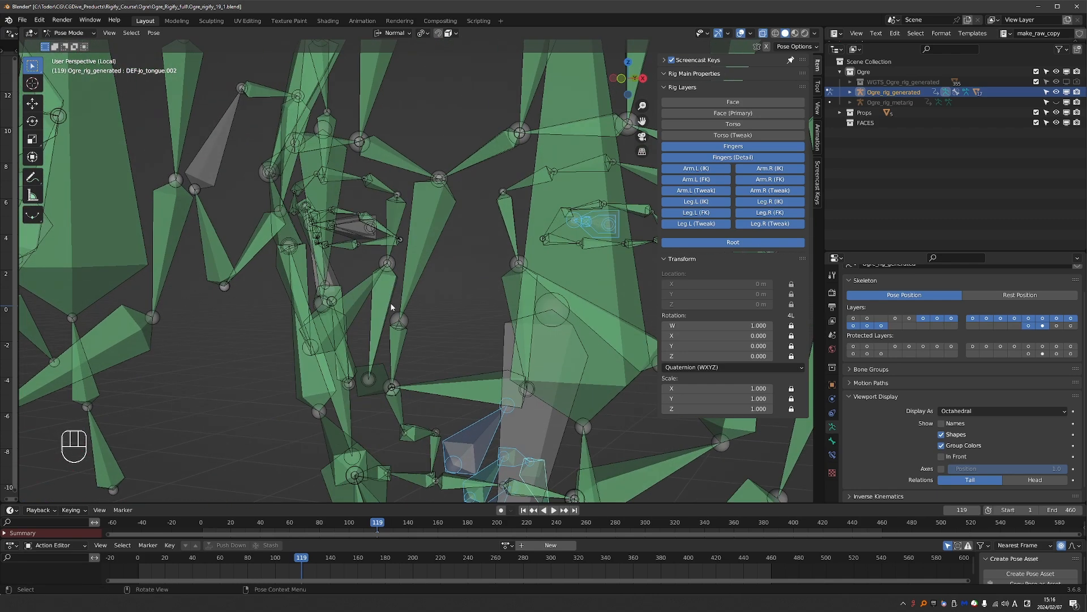
{"action": "scroll", "coordinate": [391, 307], "scroll_direction": "up", "scroll_amount": 2}
{"action": "middle_click_drag", "start_coordinate": [342, 245], "coordinate": [393, 267], "text": "shift"}
{"action": "left_click_drag", "start_coordinate": [492, 290], "coordinate": [503, 305], "text": "shift"}
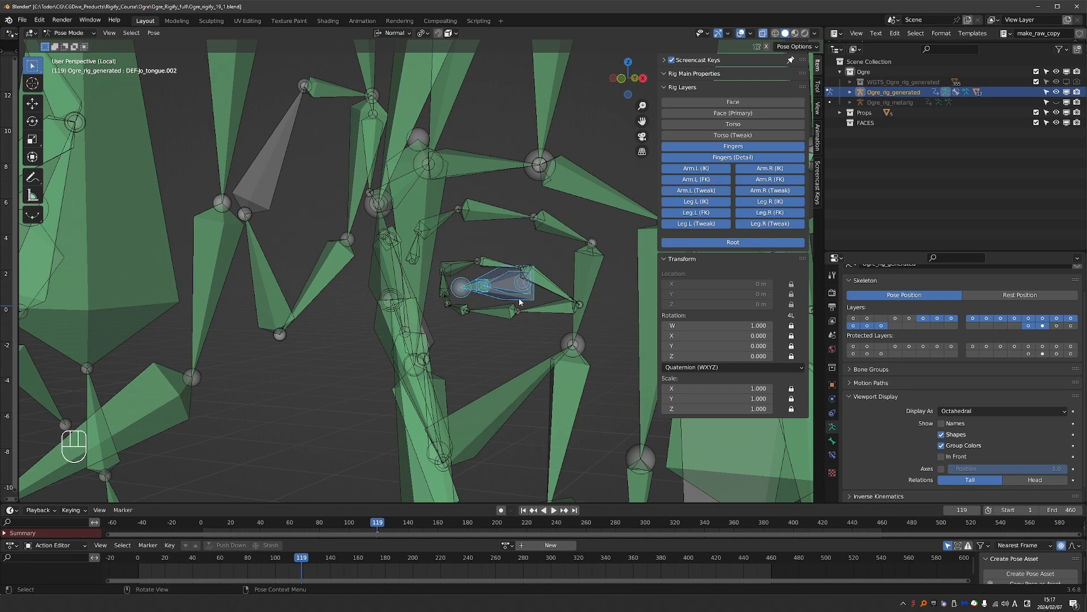
{"action": "scroll", "coordinate": [517, 299], "scroll_direction": "down", "scroll_amount": 6}
{"action": "middle_click_drag", "start_coordinate": [491, 332], "coordinate": [293, 216], "text": "shift"}
{"action": "key", "text": "h"}
Select the Bo head's teeth and tongue deform bones, ending with DEF-Bo_tongue.002
{"action": "left_click", "coordinate": [237, 304], "text": "shift"}
{"action": "left_click", "coordinate": [228, 248], "text": "shift"}
{"action": "scroll", "coordinate": [228, 271], "scroll_direction": "up", "scroll_amount": 2}
{"action": "left_click", "coordinate": [194, 285], "text": "shift"}
{"action": "left_click", "coordinate": [224, 277], "text": "shift"}
Add both eye deform bones of the Bo head to its teeth and tongue selection and hide the selected bones
{"action": "left_click", "coordinate": [294, 216], "text": "shift"}
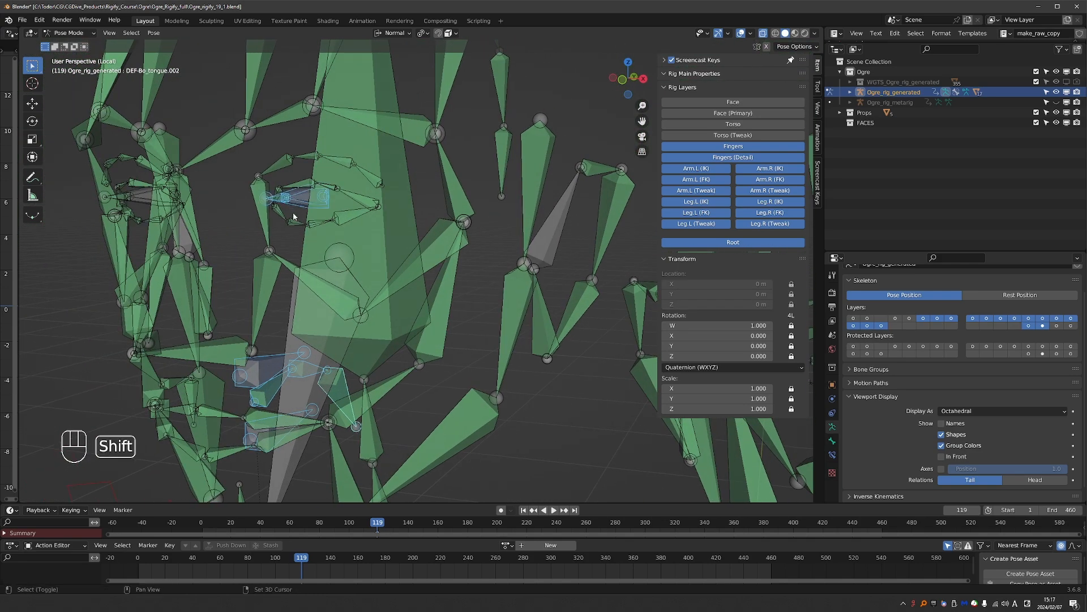
{"action": "left_click", "coordinate": [123, 196], "text": "shift"}
{"action": "key", "text": "ctrl+z"}
{"action": "middle_click_drag", "start_coordinate": [138, 201], "coordinate": [189, 210]}
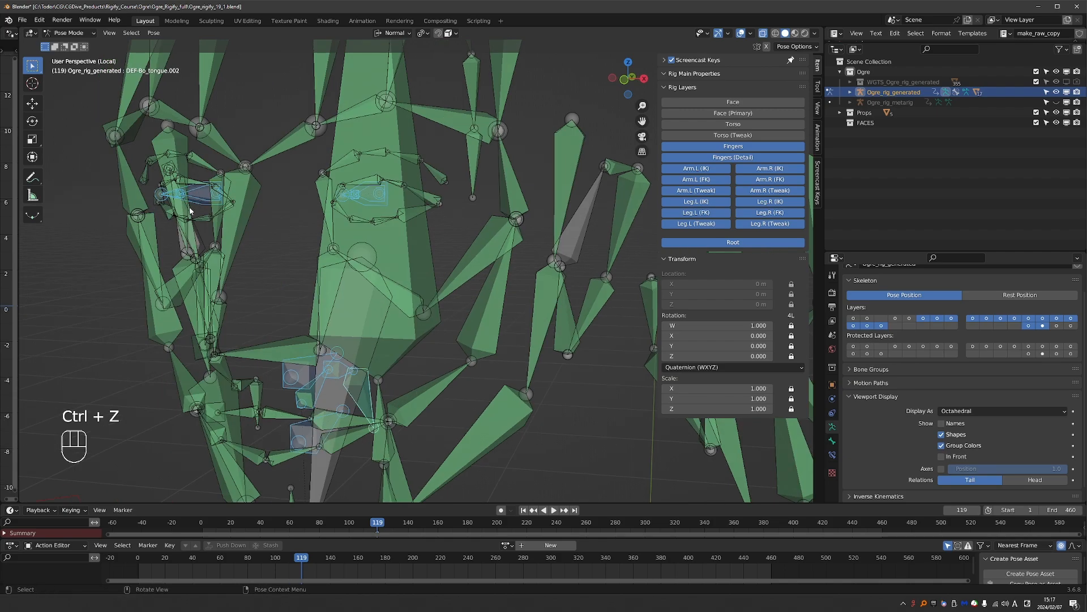
{"action": "key", "text": "h"}
Box-select all remaining deform bones of both heads from the front view
{"action": "scroll", "coordinate": [261, 306], "scroll_direction": "down", "scroll_amount": 2}
{"action": "scroll", "coordinate": [225, 285], "scroll_direction": "down", "scroll_amount": 3}
{"action": "middle_click_drag", "start_coordinate": [264, 340], "coordinate": [168, 290], "text": "shift"}
{"action": "key", "text": "KP_1"}
{"action": "scroll", "coordinate": [164, 273], "scroll_direction": "down", "scroll_amount": 4}
{"action": "left_click_drag", "start_coordinate": [232, 136], "coordinate": [482, 319]}
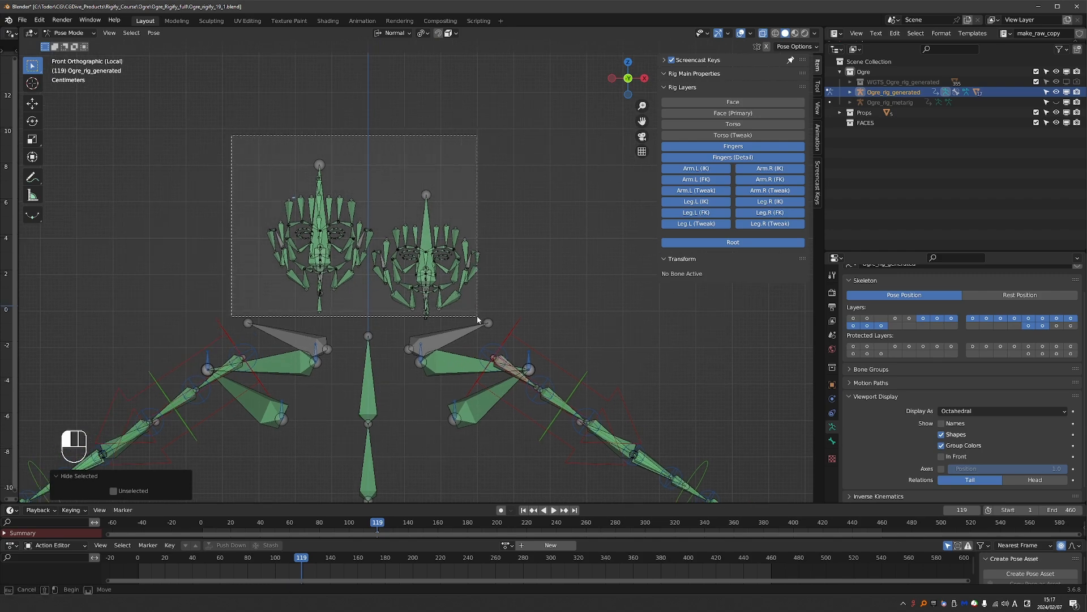
{"action": "left_click_drag", "start_coordinate": [477, 315], "coordinate": [477, 315]}
Remove the lowest neck bones beneath the two heads from the face bone selection
{"action": "middle_click_drag", "start_coordinate": [450, 314], "coordinate": [392, 289]}
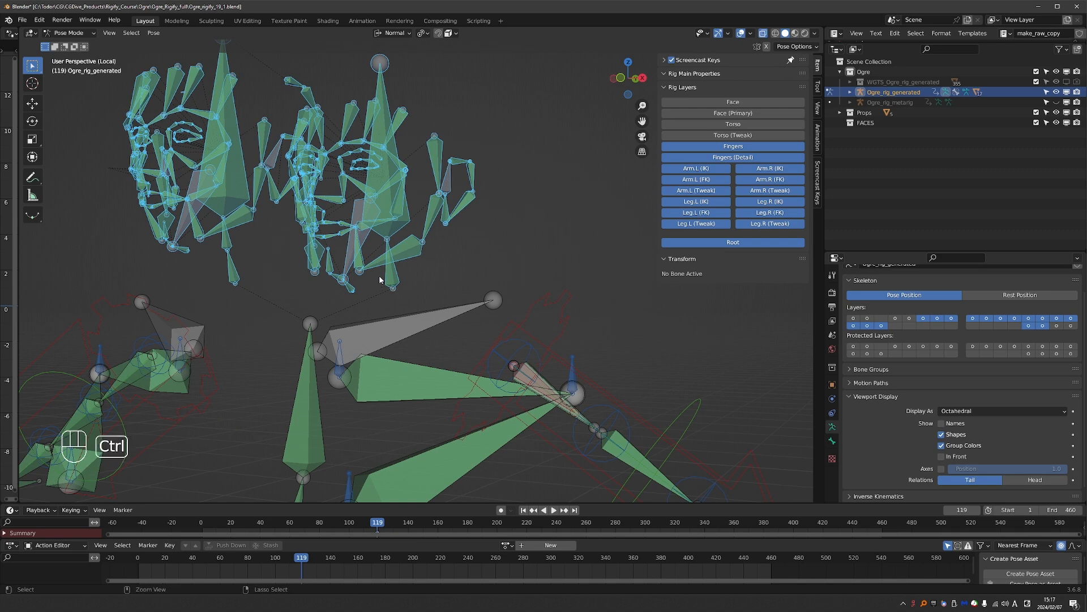
{"action": "left_click_drag", "start_coordinate": [379, 276], "coordinate": [408, 303], "text": "ctrl"}
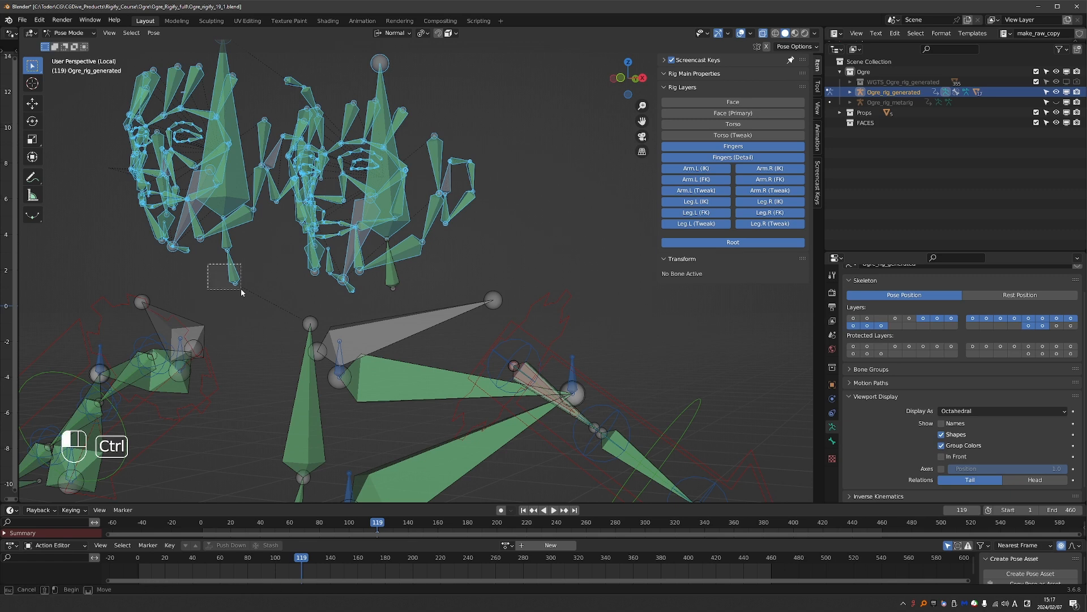
Deselect the neck bone below the first head, keeping the face bones selected, and leave the isolated local view
{"action": "left_click_drag", "start_coordinate": [207, 265], "coordinate": [270, 293], "text": "ctrl"}
{"action": "scroll", "coordinate": [288, 296], "scroll_direction": "down", "scroll_amount": 3}
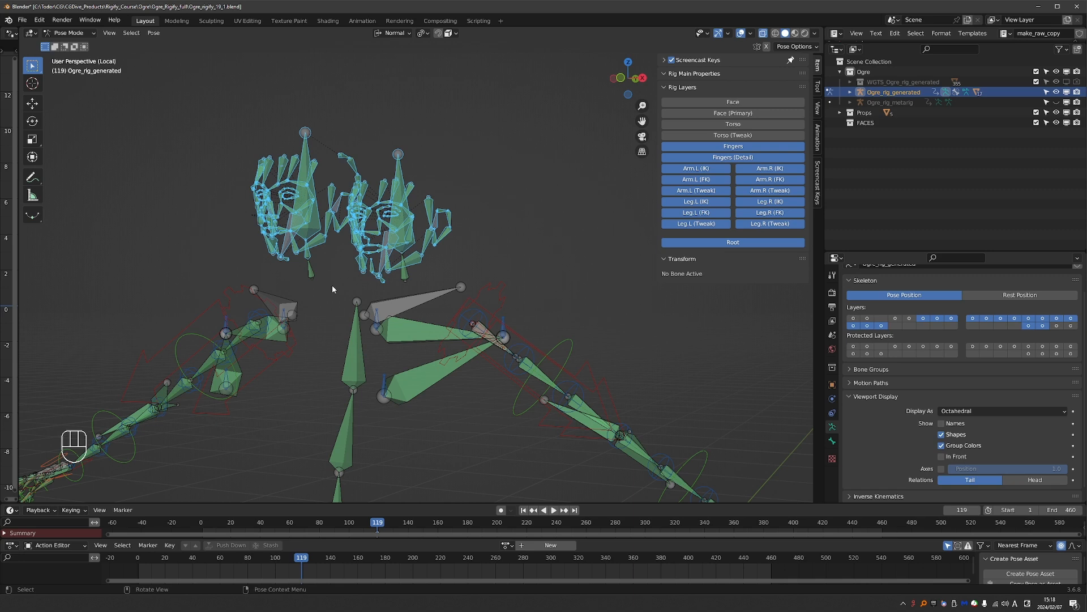
{"action": "key", "text": "KP_Divide"}
{"action": "middle_click_drag", "start_coordinate": [367, 289], "coordinate": [390, 258], "text": "shift"}
Select the ogre body mesh together with the generated rig in Object Mode and switch to Weight Paint mode
{"action": "key", "text": "Tab"}
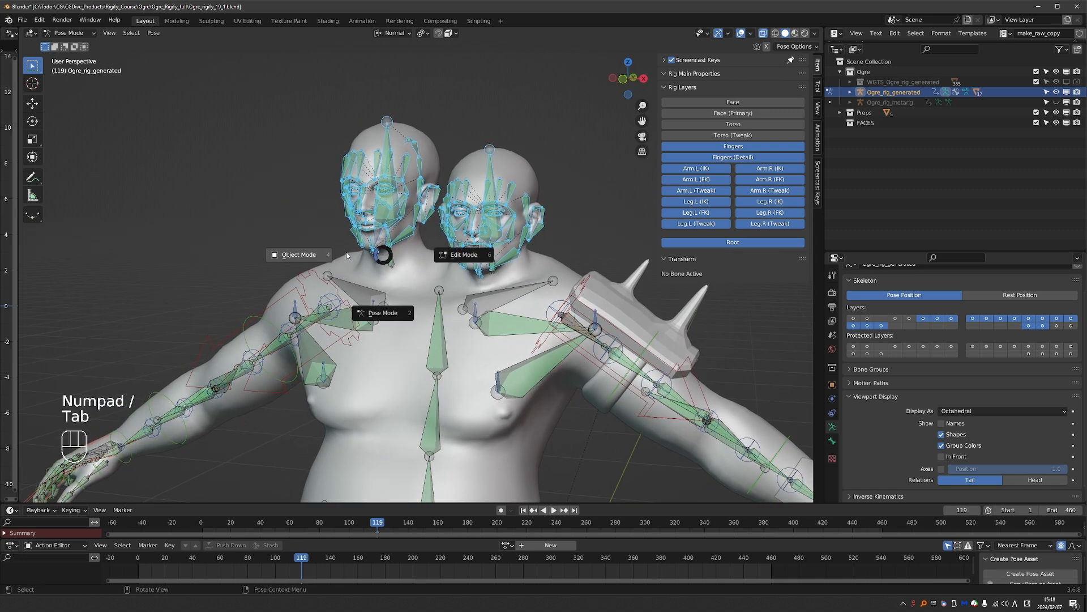
{"action": "left_click", "coordinate": [287, 256]}
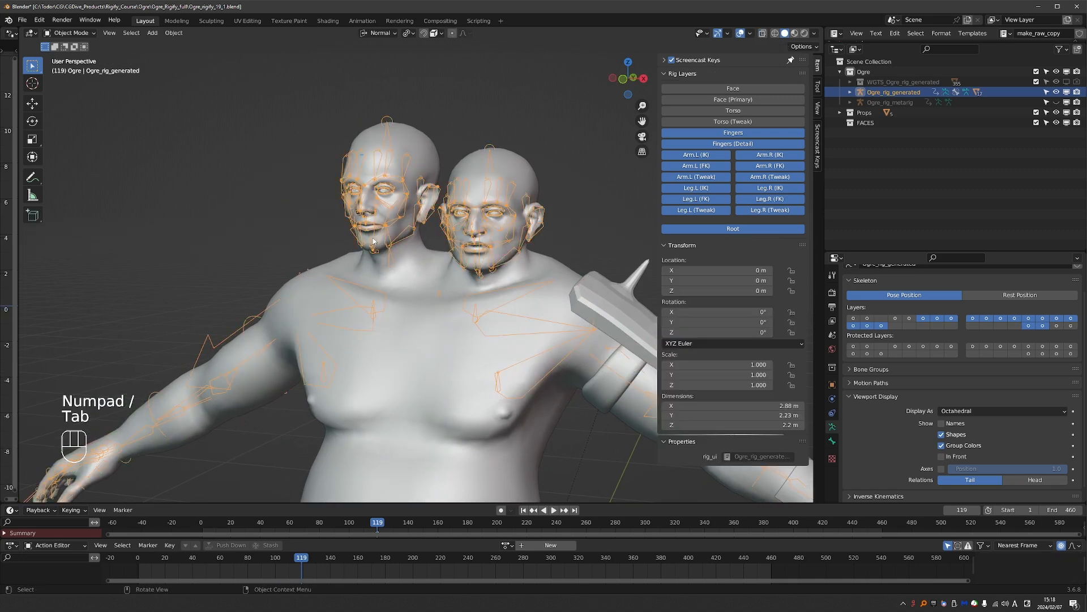
{"action": "left_click", "coordinate": [511, 153], "text": "shift"}
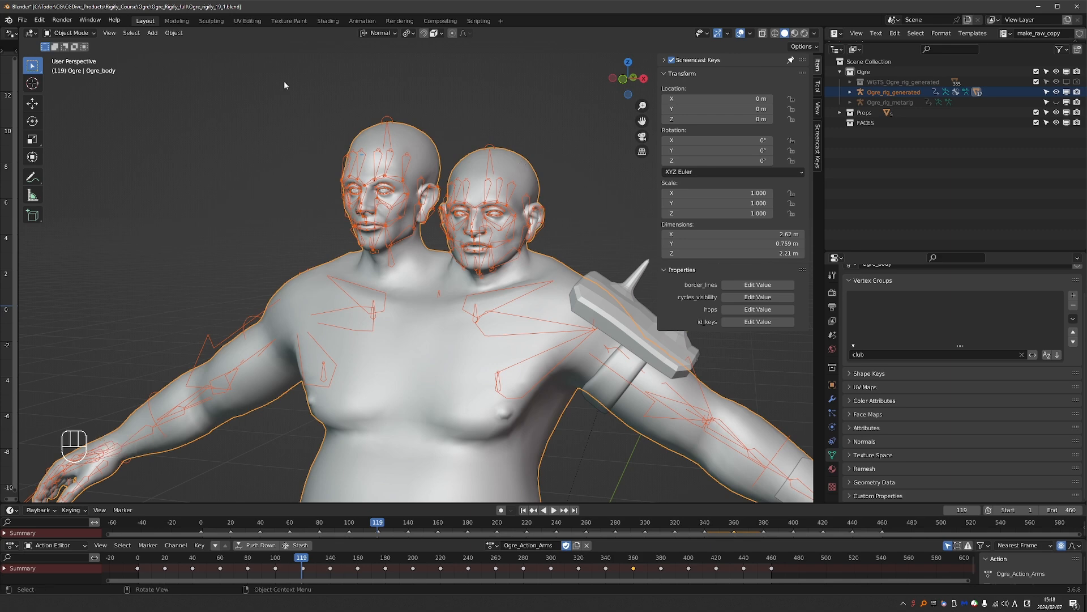
{"action": "left_click", "coordinate": [69, 32]}
{"action": "left_click", "coordinate": [68, 89]}
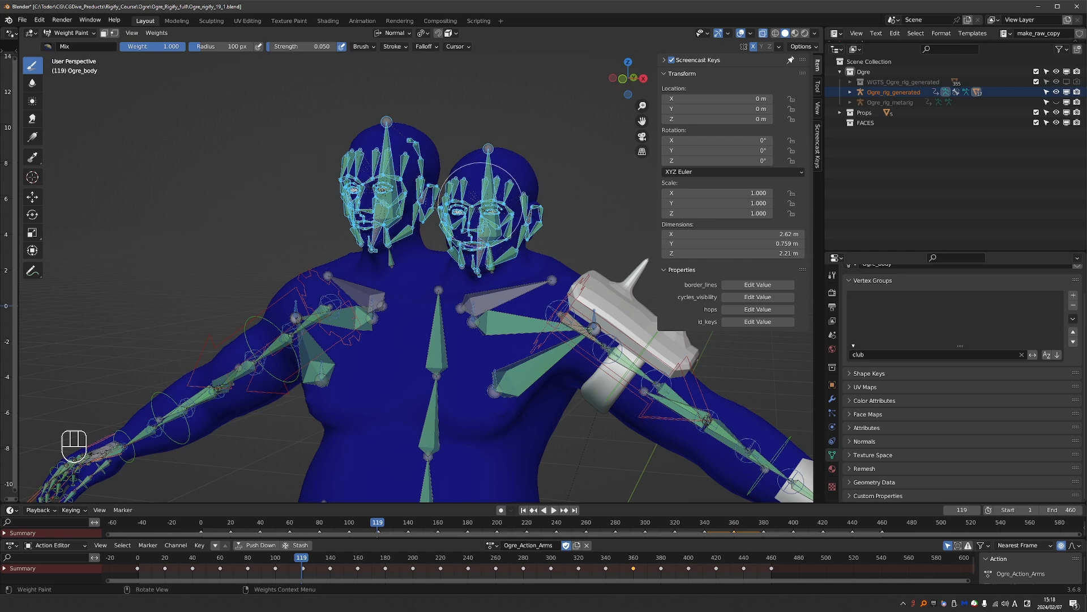
Assign automatic weights to the ogre body from the selected face bones
{"action": "left_click", "coordinate": [157, 32]}
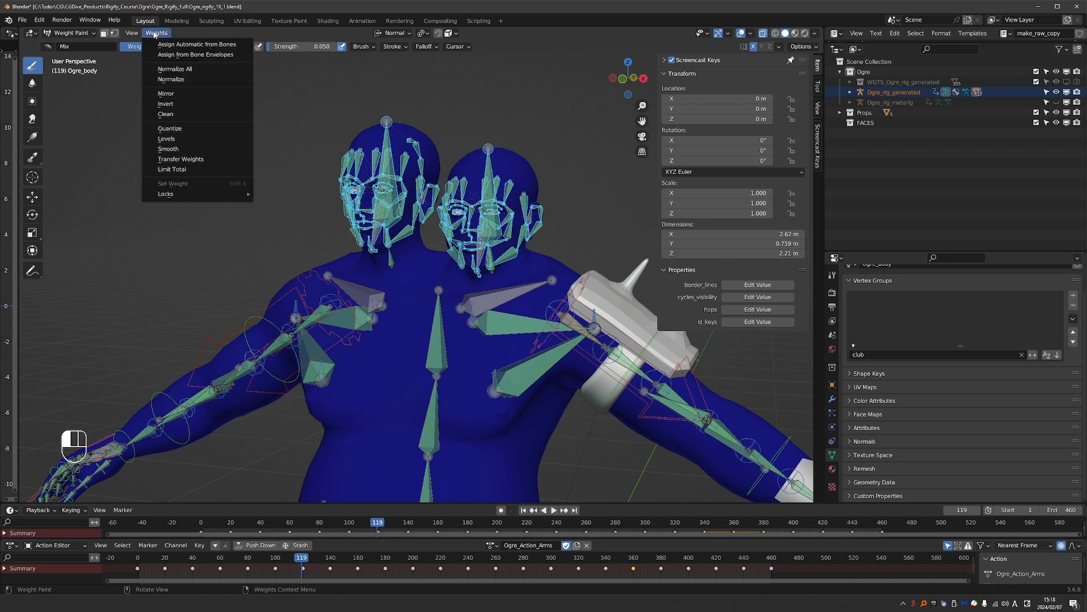
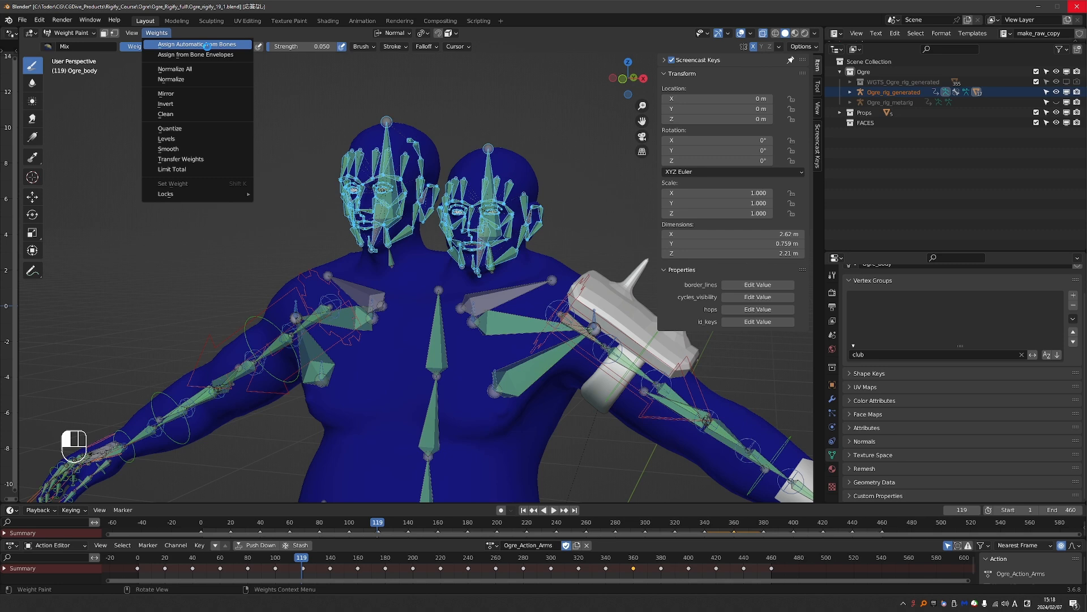
{"action": "left_click", "coordinate": [208, 44]}
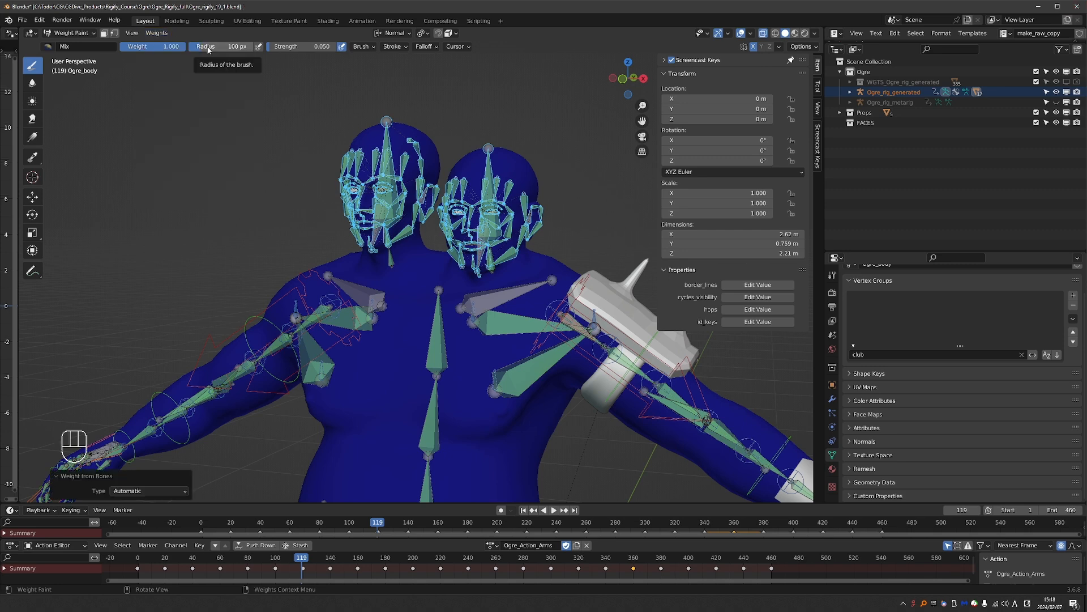
{"action": "middle_click_drag", "start_coordinate": [381, 119], "coordinate": [363, 169]}
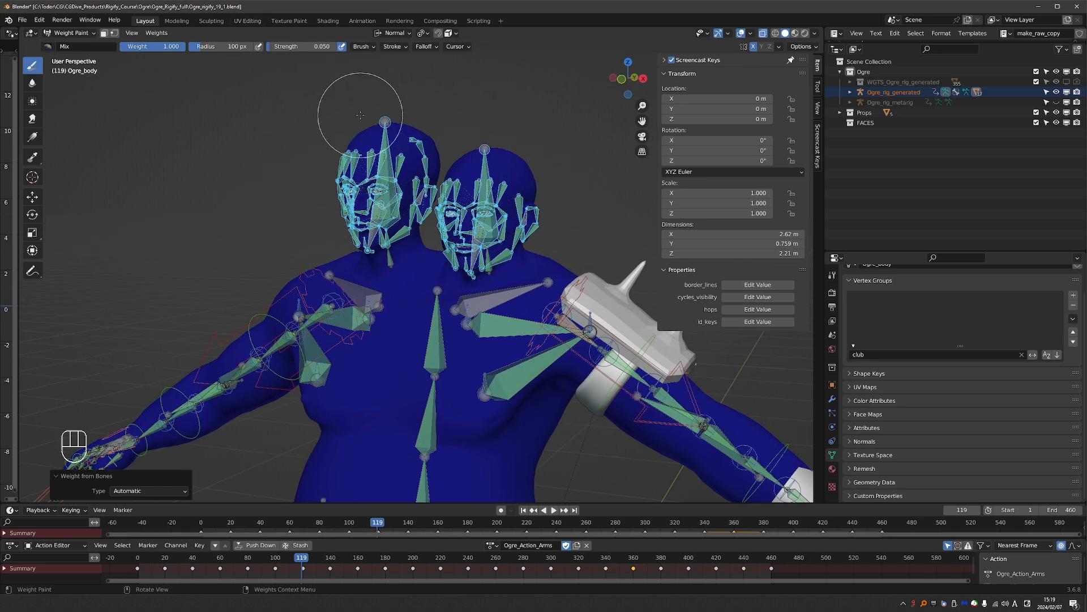
Inspect the weights of the second head's main deform bone and its left forehead bone
{"action": "key", "text": "ctrl"}
{"action": "left_click", "coordinate": [497, 159], "text": "ctrl"}
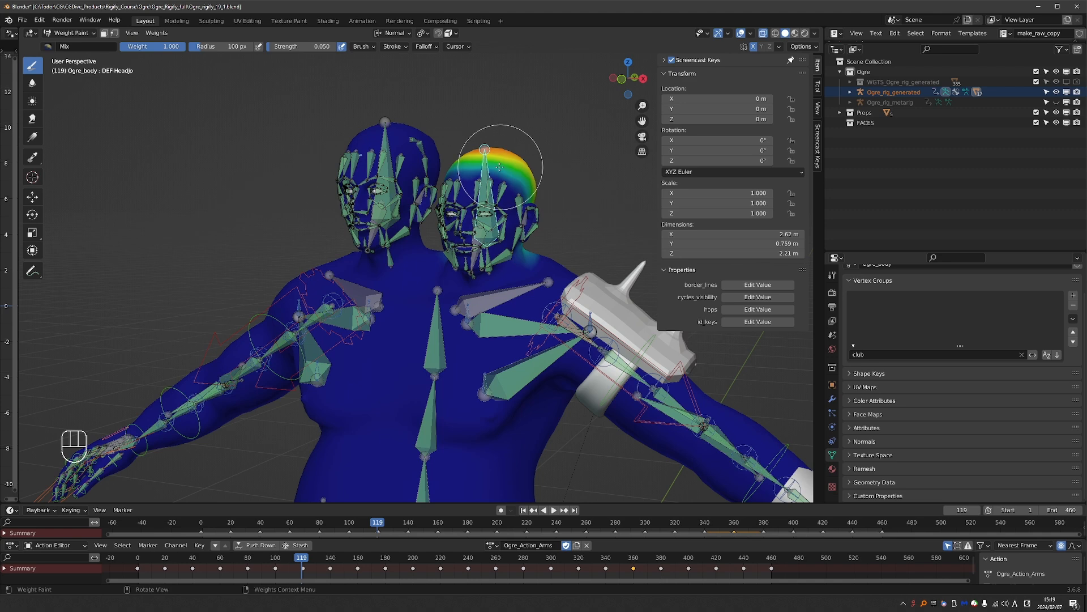
{"action": "middle_click_drag", "start_coordinate": [513, 189], "coordinate": [438, 156]}
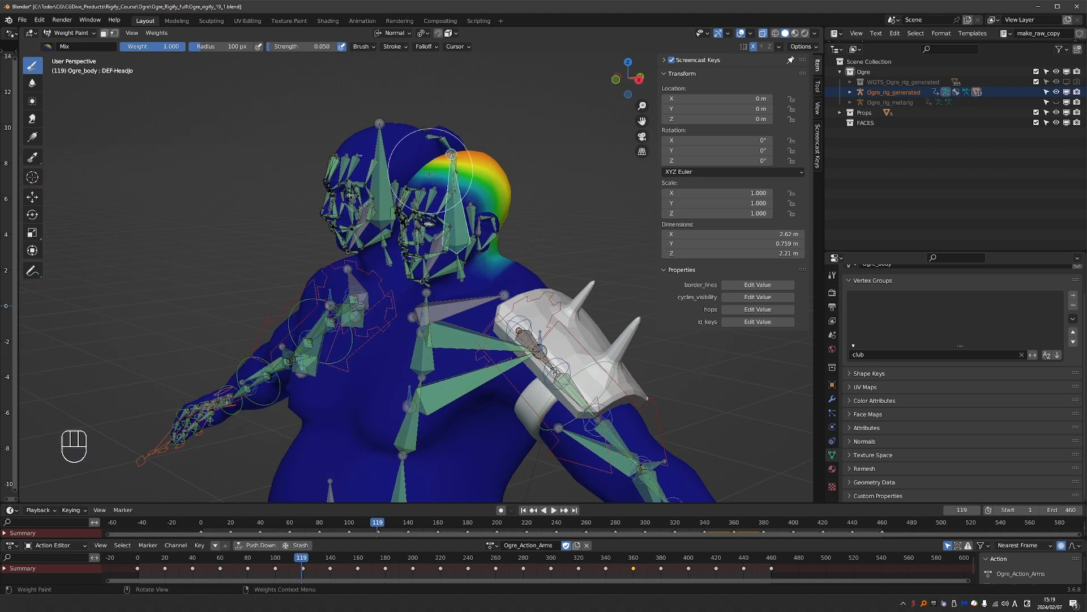
{"action": "middle_click_drag", "start_coordinate": [482, 194], "coordinate": [499, 176]}
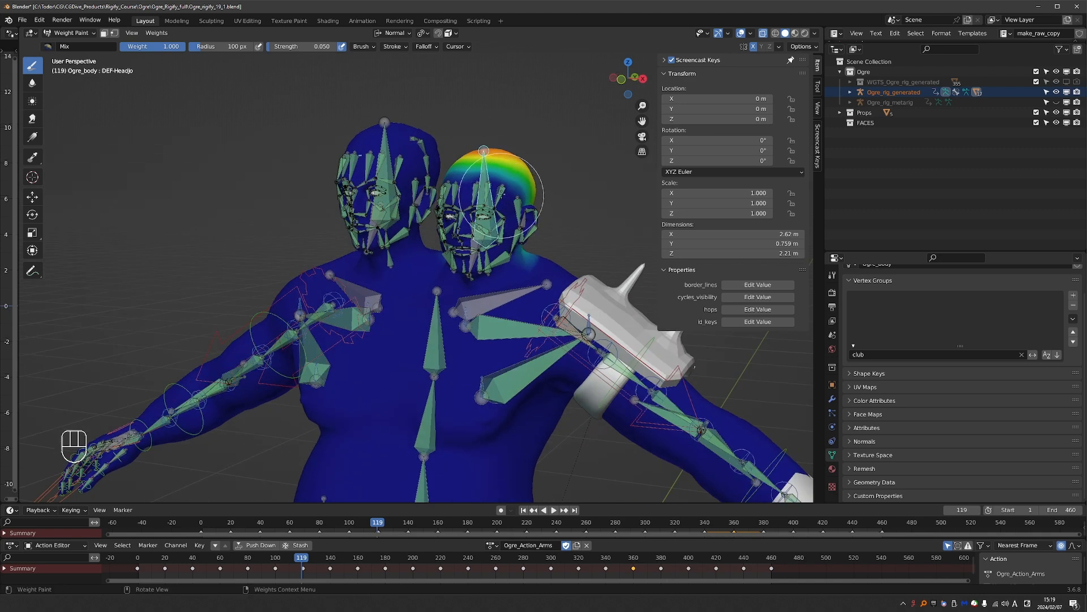
{"action": "scroll", "coordinate": [499, 176], "scroll_direction": "up", "scroll_amount": 3}
{"action": "left_click", "coordinate": [544, 150], "text": "ctrl"}
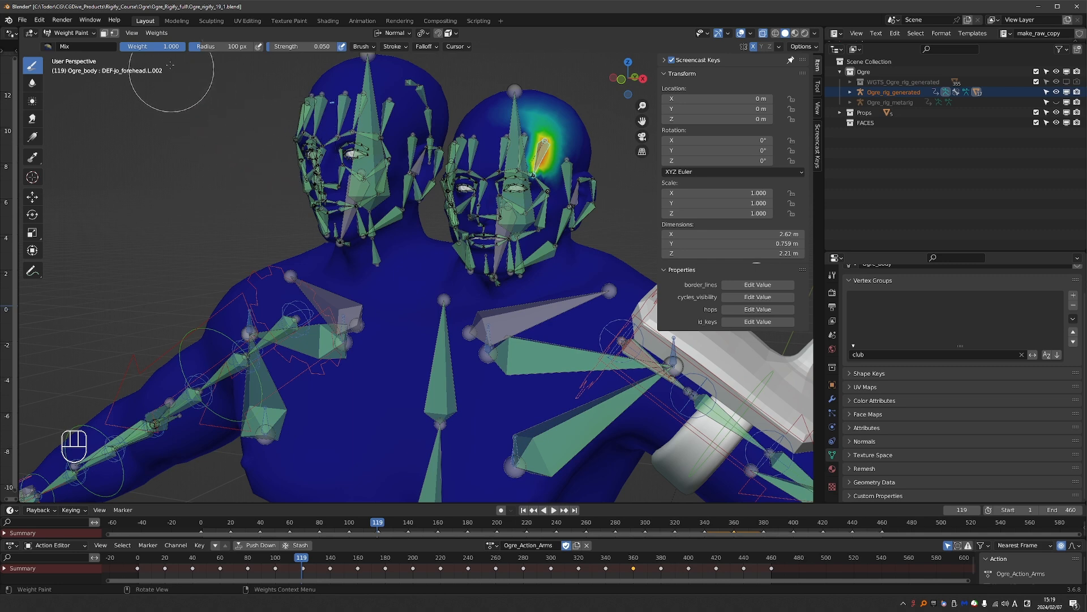
Normalize all vertex groups of the ogre body for the deform pose bones
{"action": "left_click", "coordinate": [153, 35]}
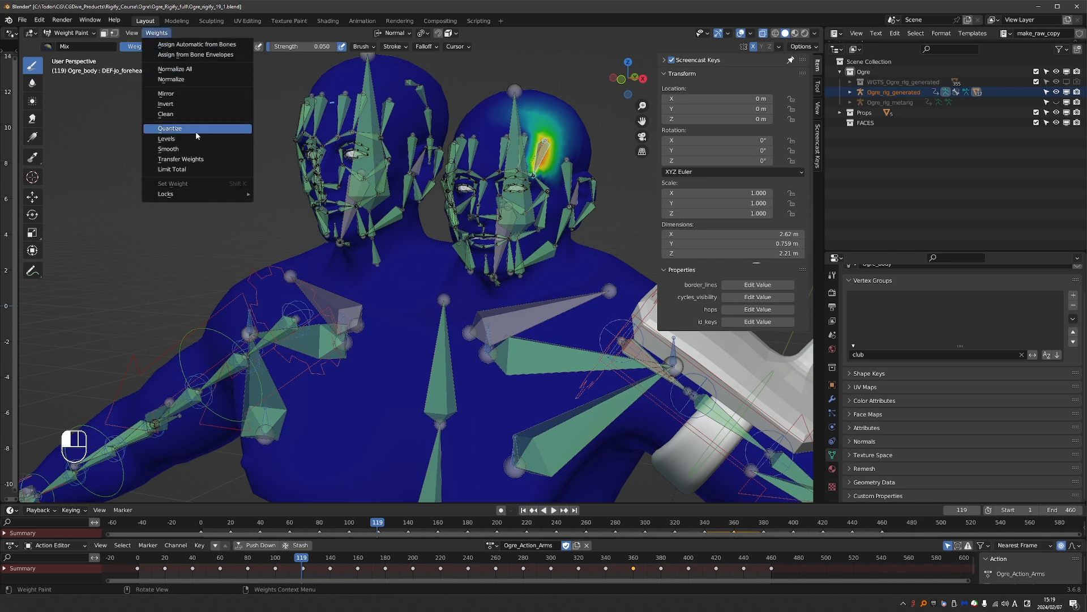
{"action": "left_click", "coordinate": [182, 71]}
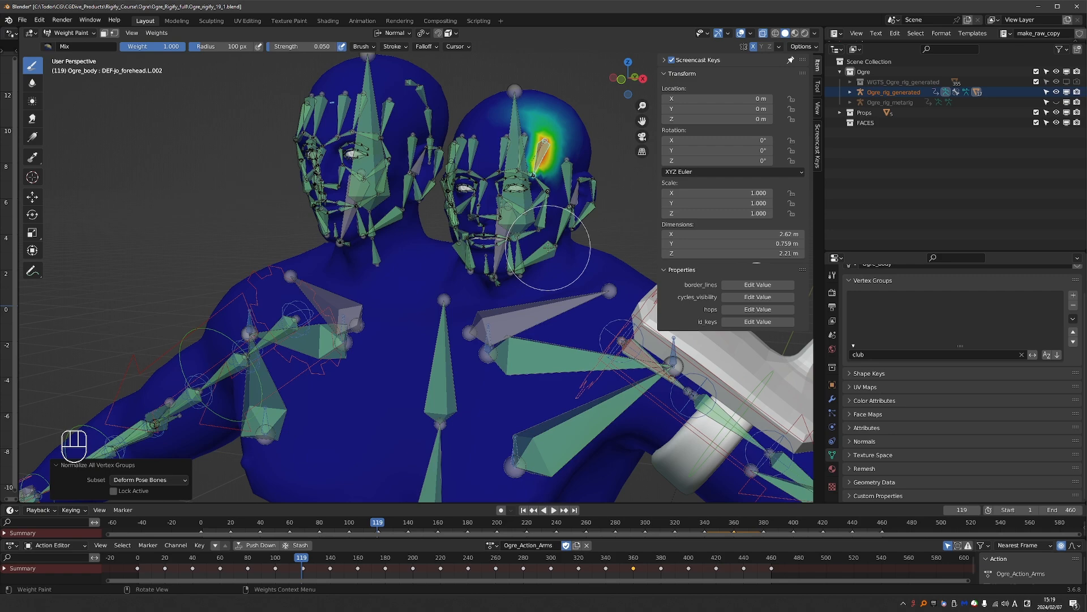
Inspect the weights of the left shoulder bone and the upper spine bone around the chest, necks and faces
{"action": "middle_click_drag", "start_coordinate": [559, 250], "coordinate": [579, 261]}
{"action": "scroll", "coordinate": [566, 269], "scroll_direction": "down", "scroll_amount": 1}
{"action": "left_click", "coordinate": [526, 291], "text": "ctrl"}
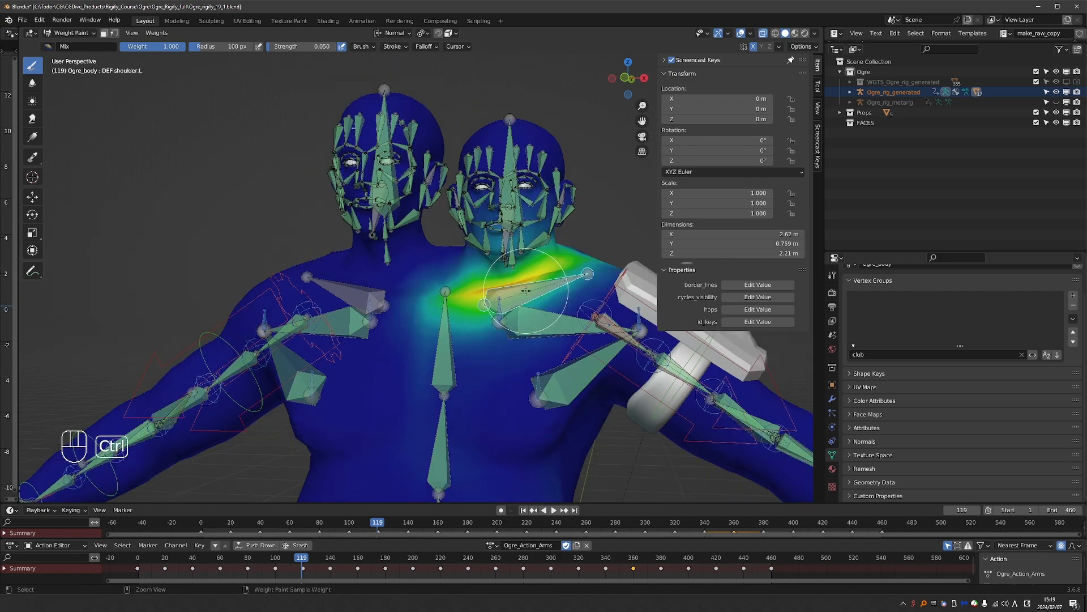
{"action": "scroll", "coordinate": [517, 268], "scroll_direction": "up", "scroll_amount": 4}
{"action": "middle_click_drag", "start_coordinate": [513, 260], "coordinate": [491, 263]}
{"action": "middle_click_drag", "start_coordinate": [467, 199], "coordinate": [433, 218], "text": "shift"}
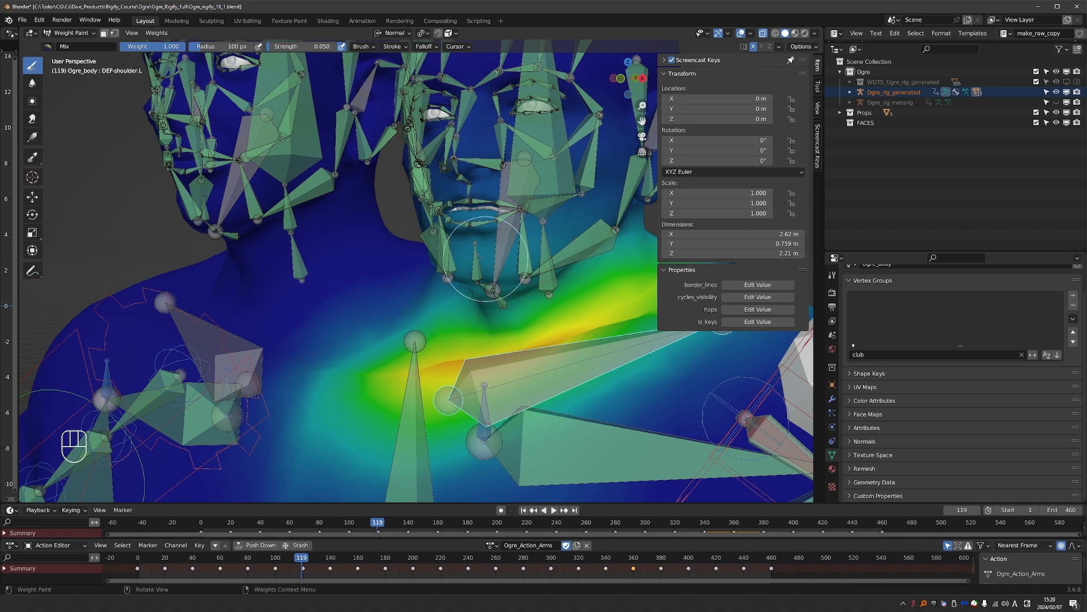
{"action": "scroll", "coordinate": [567, 277], "scroll_direction": "down", "scroll_amount": 3}
{"action": "middle_click_drag", "start_coordinate": [558, 283], "coordinate": [577, 287]}
{"action": "key", "text": "ctrl+z"}
{"action": "left_click", "coordinate": [416, 322], "text": "ctrl"}
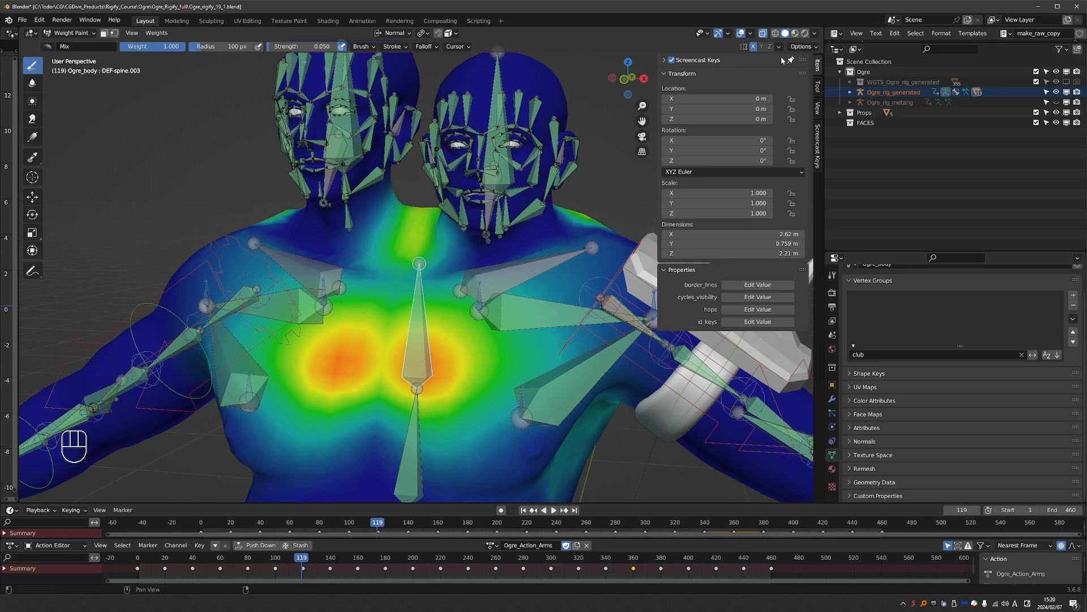
Set the Zero Weights display in the weight paint overlays to Active
{"action": "left_click", "coordinate": [750, 34]}
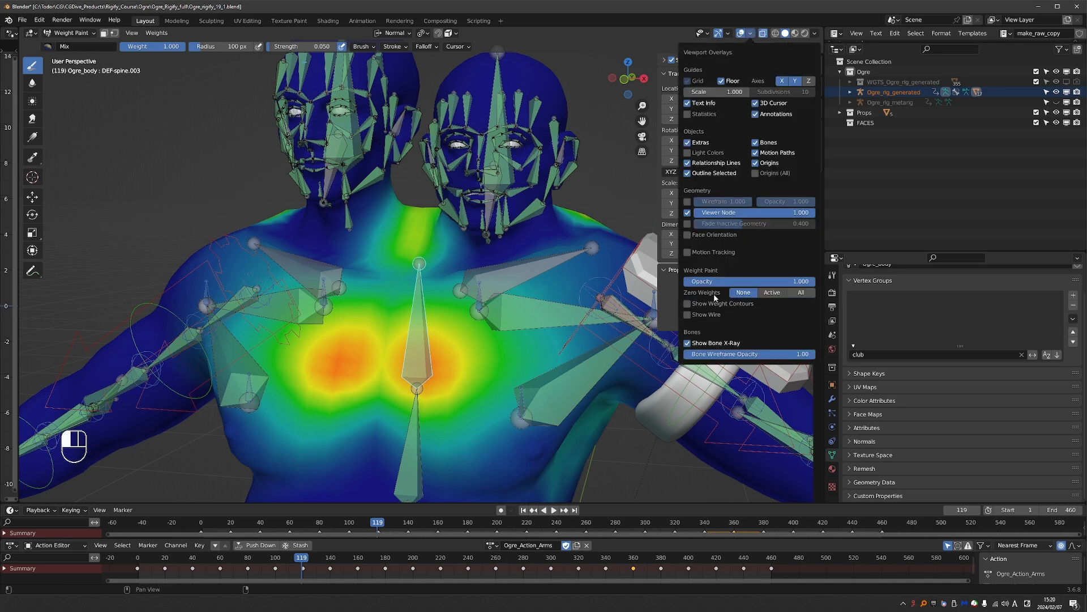
{"action": "middle_click_drag", "start_coordinate": [471, 240], "coordinate": [576, 141]}
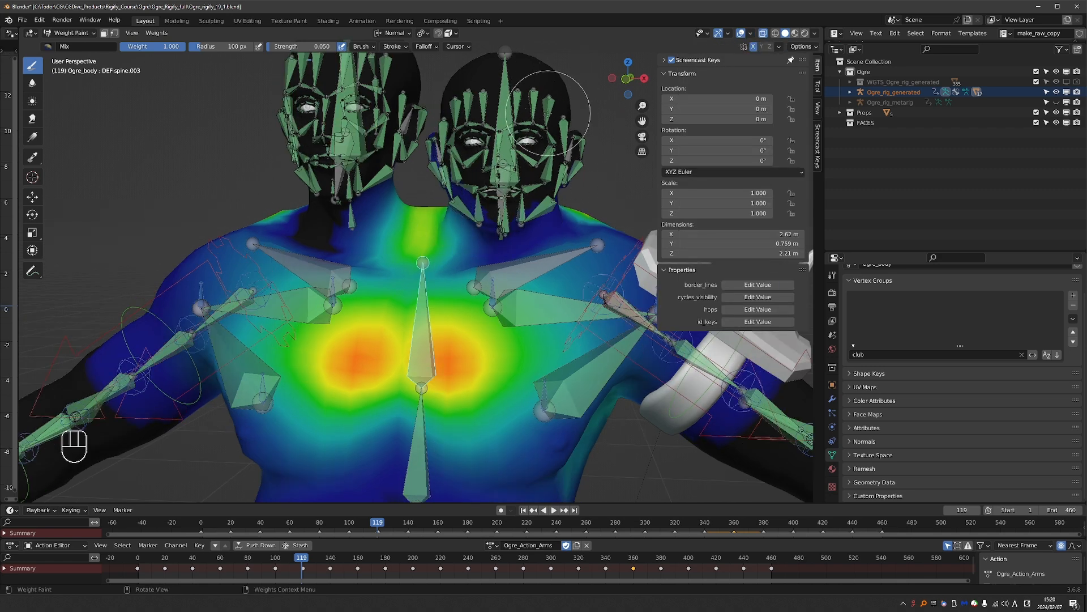
{"action": "key", "text": "ctrl+z"}
{"action": "key", "text": "ctrl+z"}
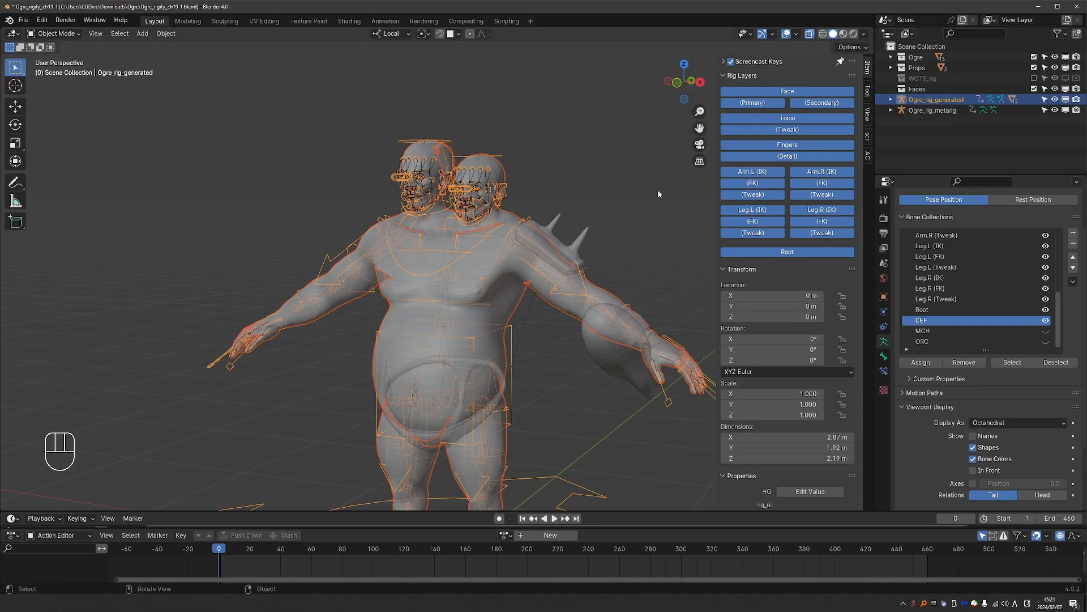
Switch to the Blender 4.0 file, enter Weight Paint mode on the ogre body and look at its Weight Paint Overlays options
{"action": "key", "text": "Tab"}
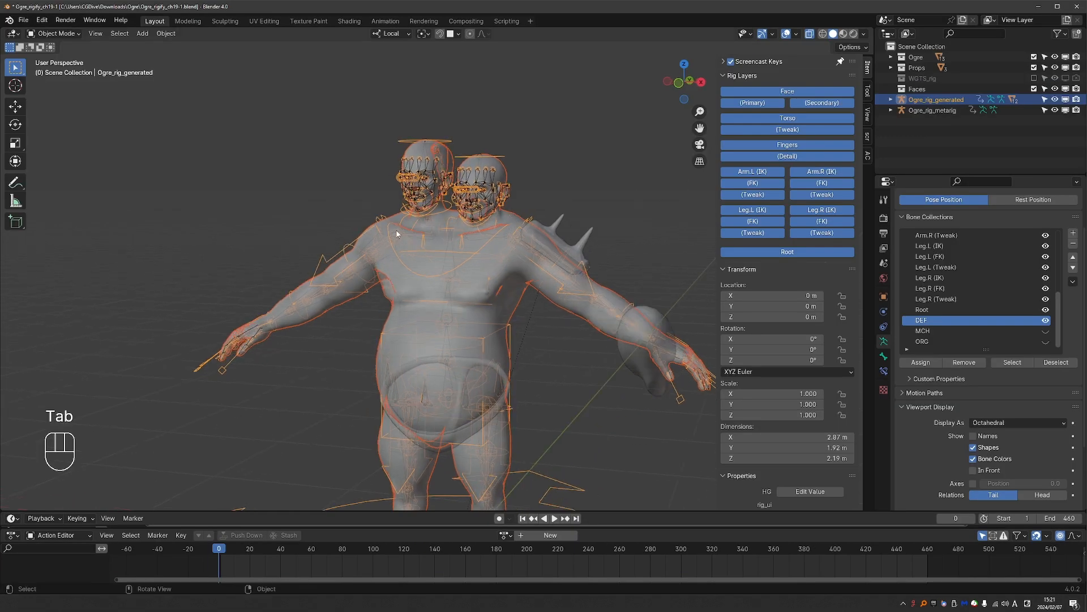
{"action": "key", "text": "Tab"}
{"action": "left_click", "coordinate": [428, 183]}
{"action": "left_click", "coordinate": [798, 34]}
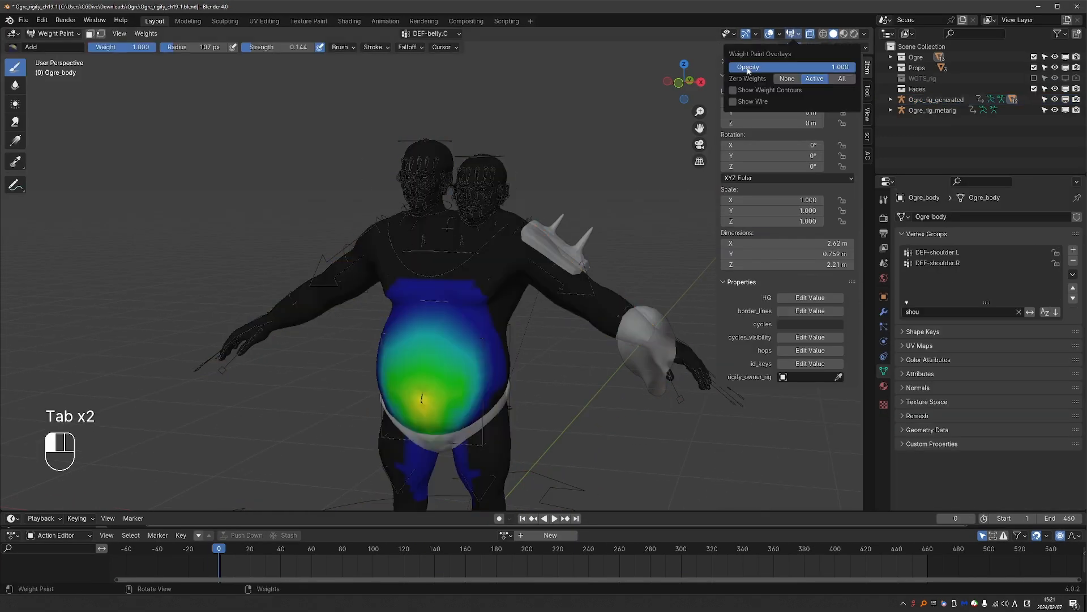
{"action": "left_click", "coordinate": [797, 33]}
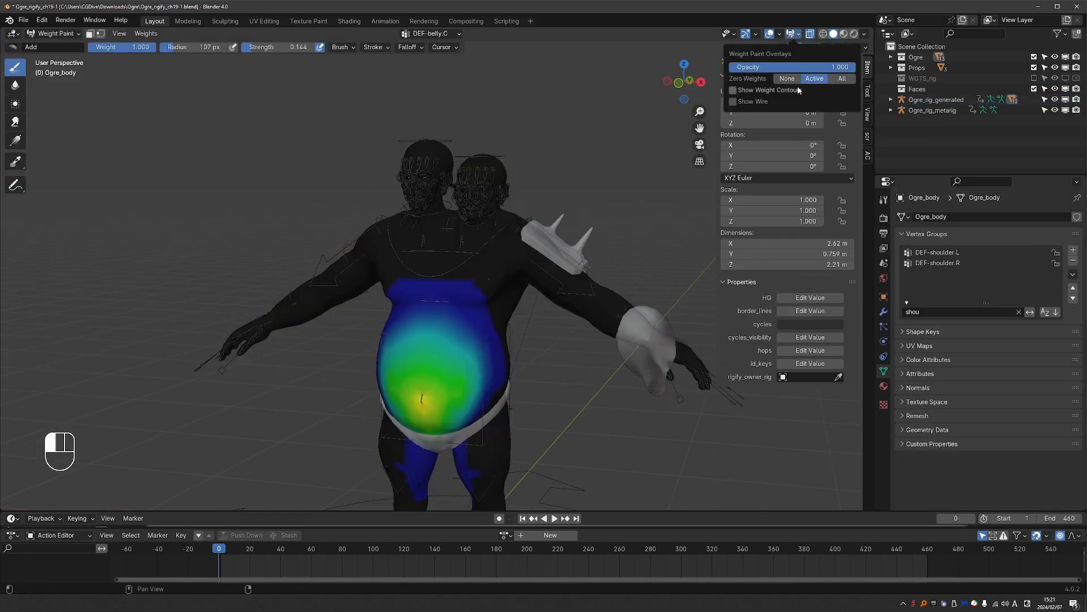
{"action": "left_click", "coordinate": [797, 35]}
{"action": "left_click", "coordinate": [797, 35]}
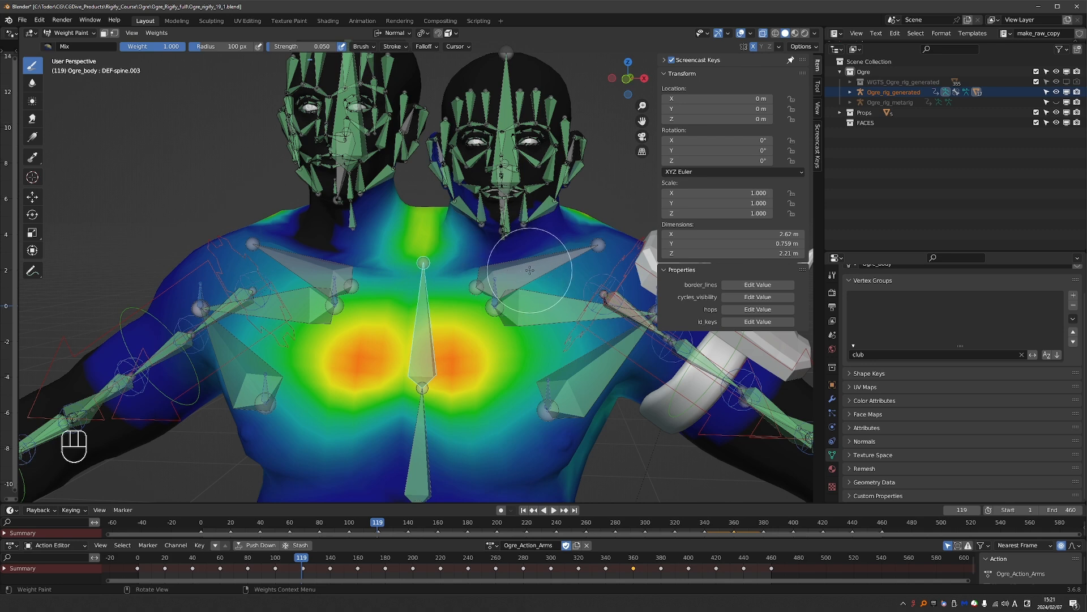
Back in the Blender 3.6 file, pick the left shoulder bone and choose the Subtract brush with weight 1.000
{"action": "left_click", "coordinate": [506, 282], "text": "ctrl"}
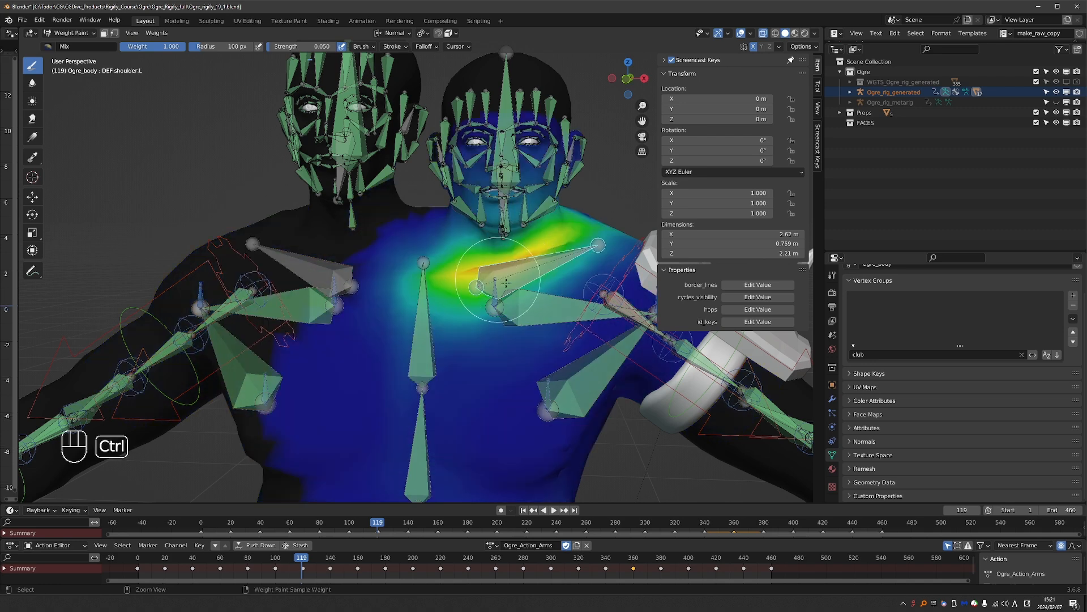
{"action": "left_click", "coordinate": [818, 86]}
{"action": "left_click", "coordinate": [711, 148]}
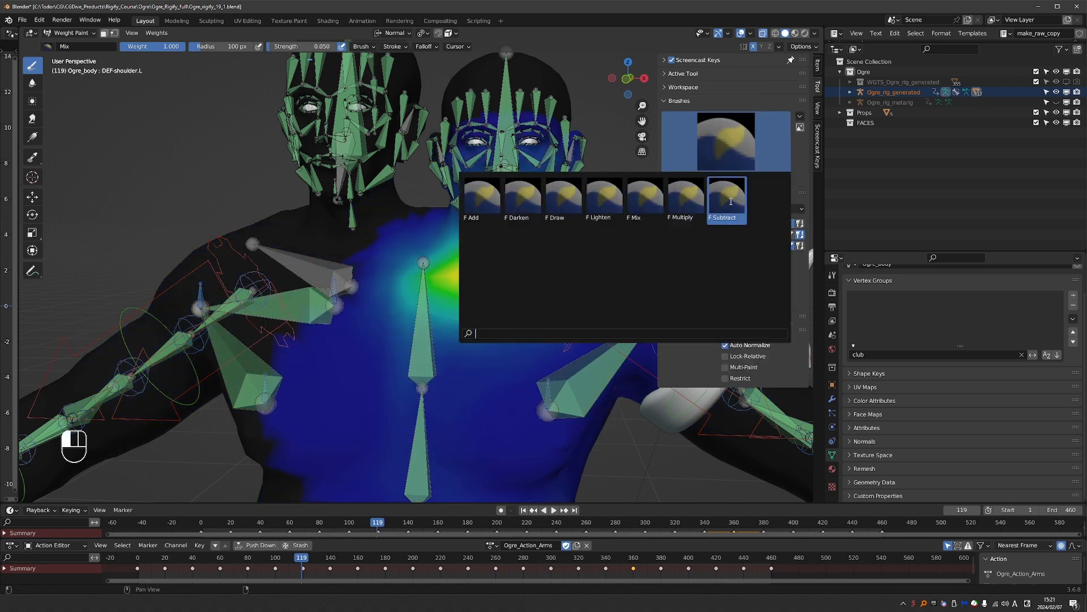
{"action": "left_click", "coordinate": [731, 201]}
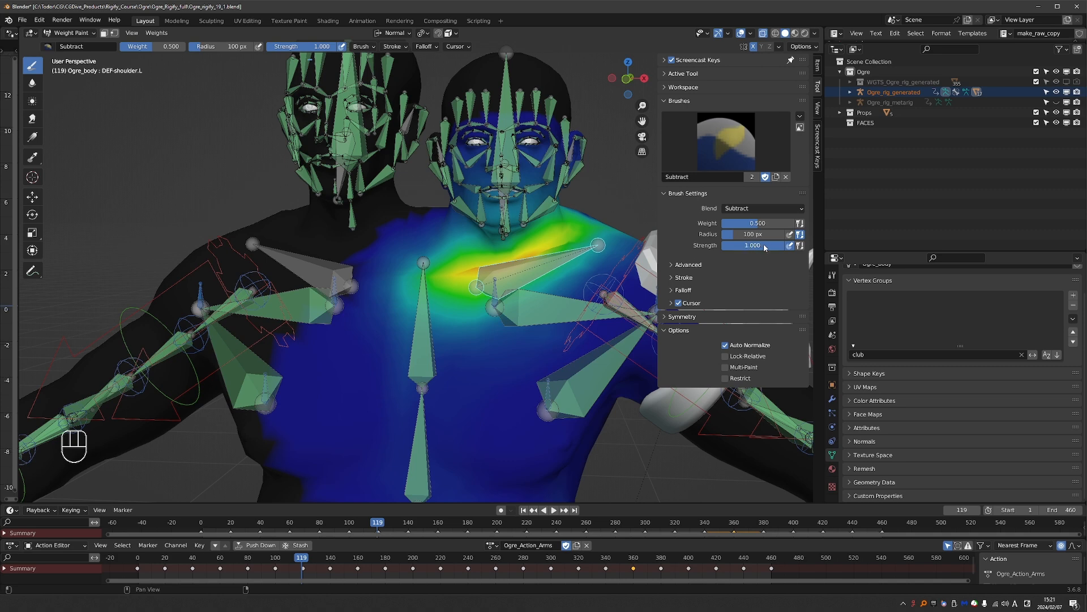
{"action": "left_click", "coordinate": [758, 223]}
Enlarge the brush radius to 186 px and subtract the left shoulder weights from the second head's face
{"action": "key", "text": "f"}
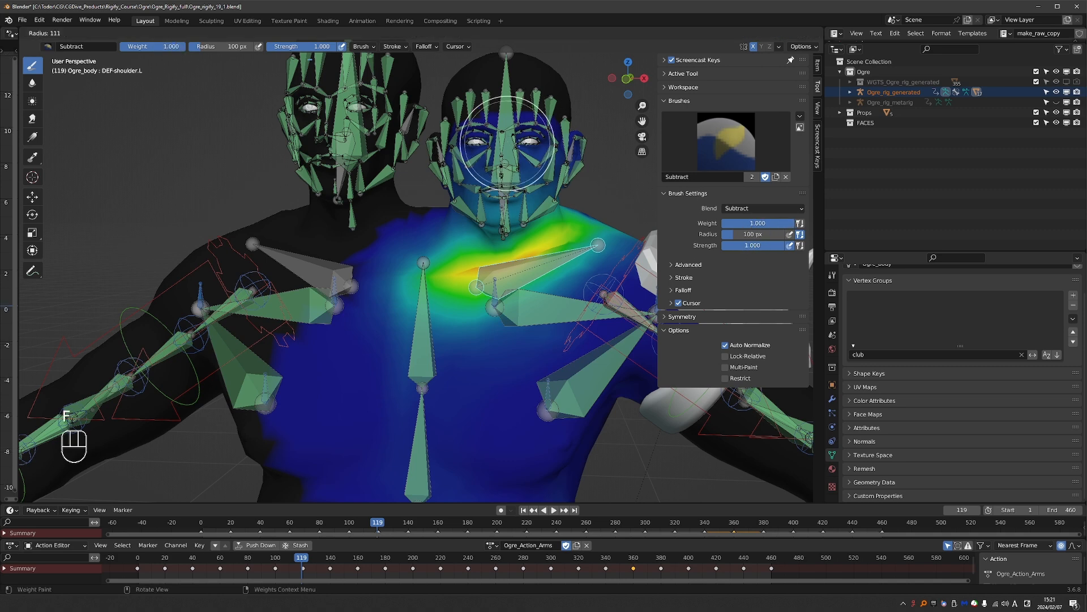
{"action": "left_click", "coordinate": [585, 144]}
{"action": "left_click", "coordinate": [503, 140]}
{"action": "mouse_move", "coordinate": [481, 146]}
{"action": "left_mouse_down"}
{"action": "mouse_move", "coordinate": [473, 161]}
{"action": "mouse_move", "coordinate": [520, 159]}
{"action": "mouse_move", "coordinate": [535, 146]}
{"action": "left_mouse_up"}
{"action": "middle_click_drag", "start_coordinate": [584, 153], "coordinate": [559, 144]}
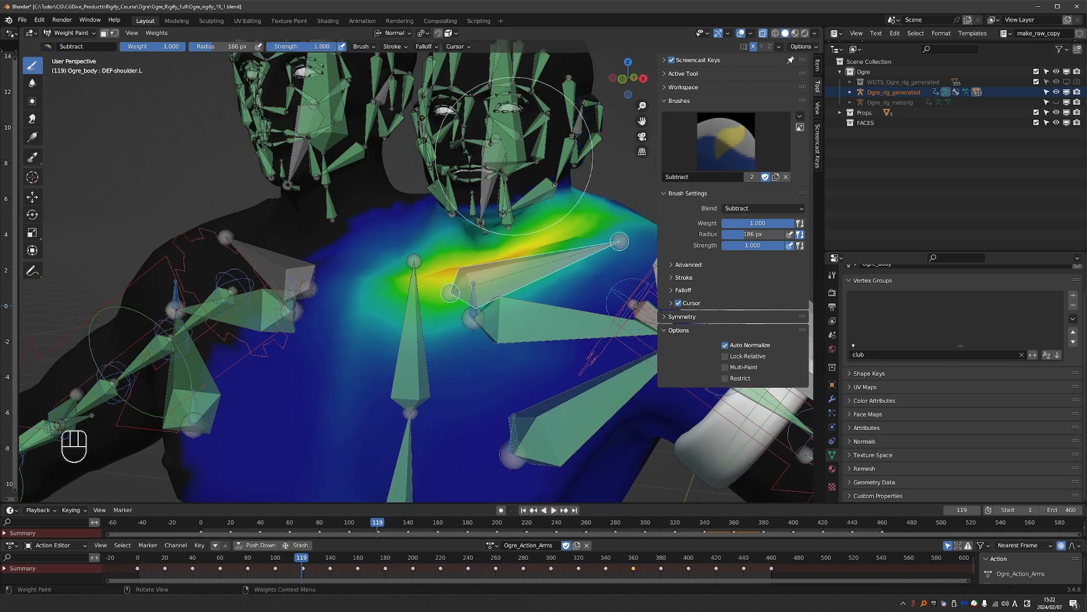
Undo the subtract strokes painted on the second head
{"action": "key", "text": "ctrl+z"}
{"action": "key", "text": "ctrl+z"}
{"action": "key", "text": "ctrl+z"}
{"action": "key", "text": "ctrl+z"}
{"action": "key", "text": "ctrl+z"}
{"action": "key", "text": "ctrl+z"}
{"action": "key", "text": "ctrl+z"}
{"action": "key", "text": "ctrl+z"}
{"action": "key", "text": "ctrl+z"}
{"action": "key", "text": "ctrl+z"}
{"action": "key", "text": "ctrl+z"}
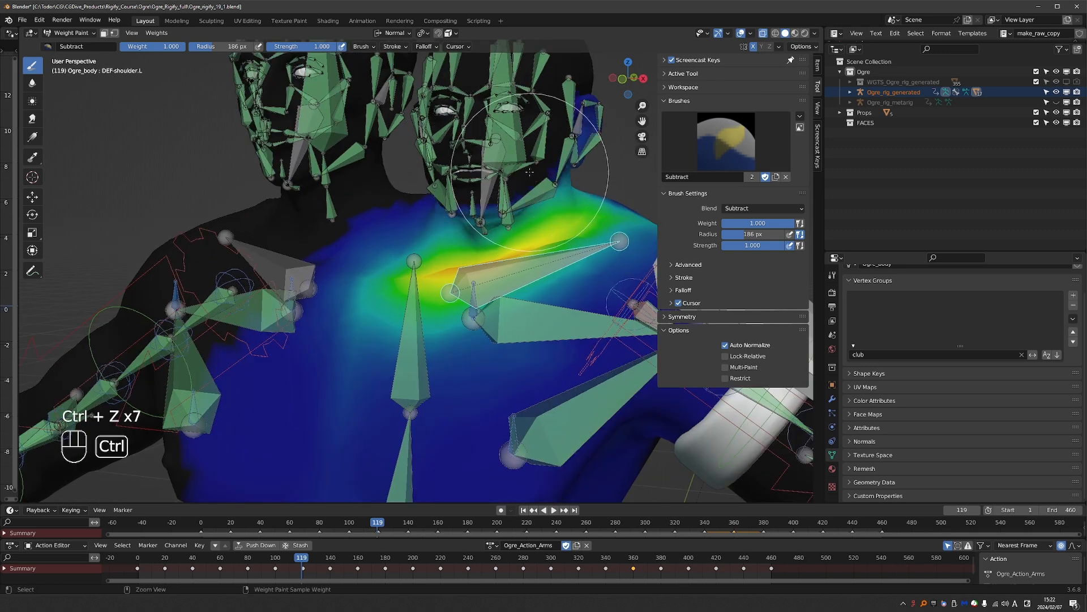
{"action": "key", "text": "ctrl+z"}
{"action": "key", "text": "ctrl+z"}
{"action": "key", "text": "ctrl+z"}
{"action": "key", "text": "ctrl+z"}
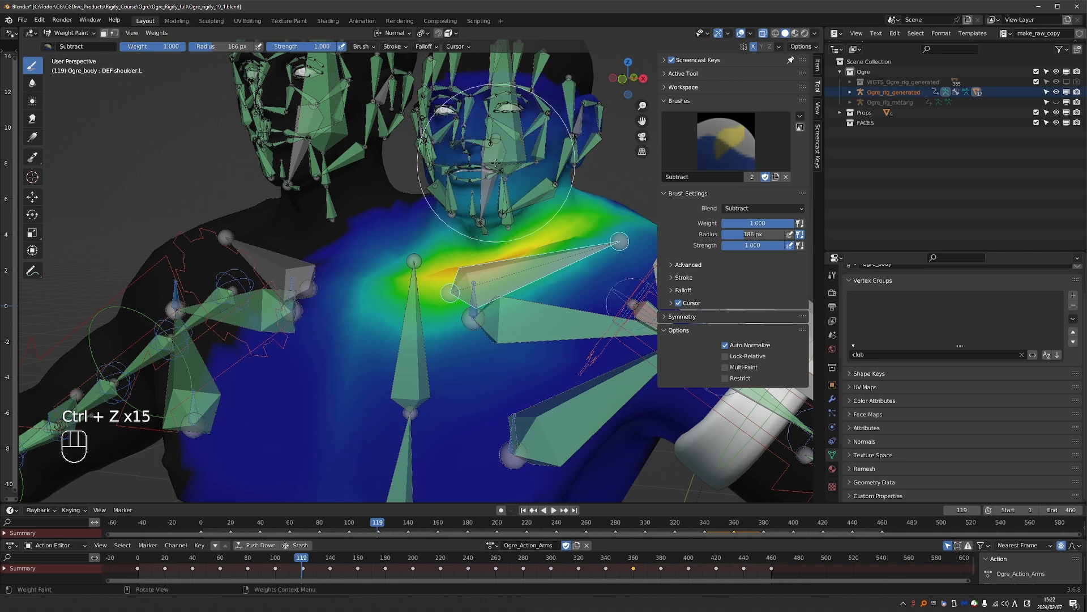
Return to Object Mode, select the generated rig and show its Torso bone layer
{"action": "key", "text": "Tab"}
{"action": "left_click", "coordinate": [449, 185]}
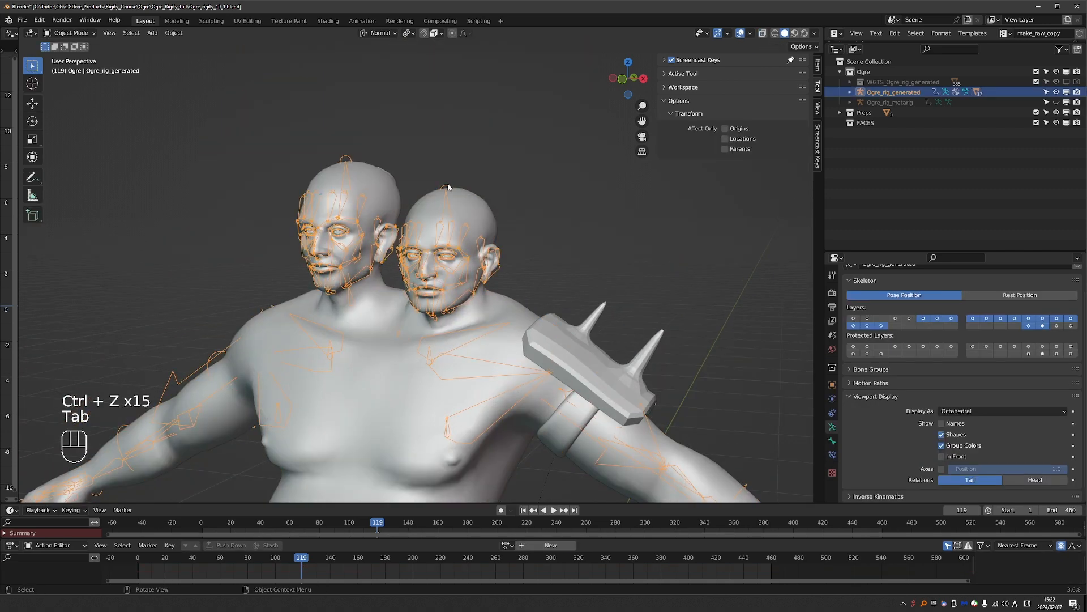
{"action": "left_click", "coordinate": [817, 69]}
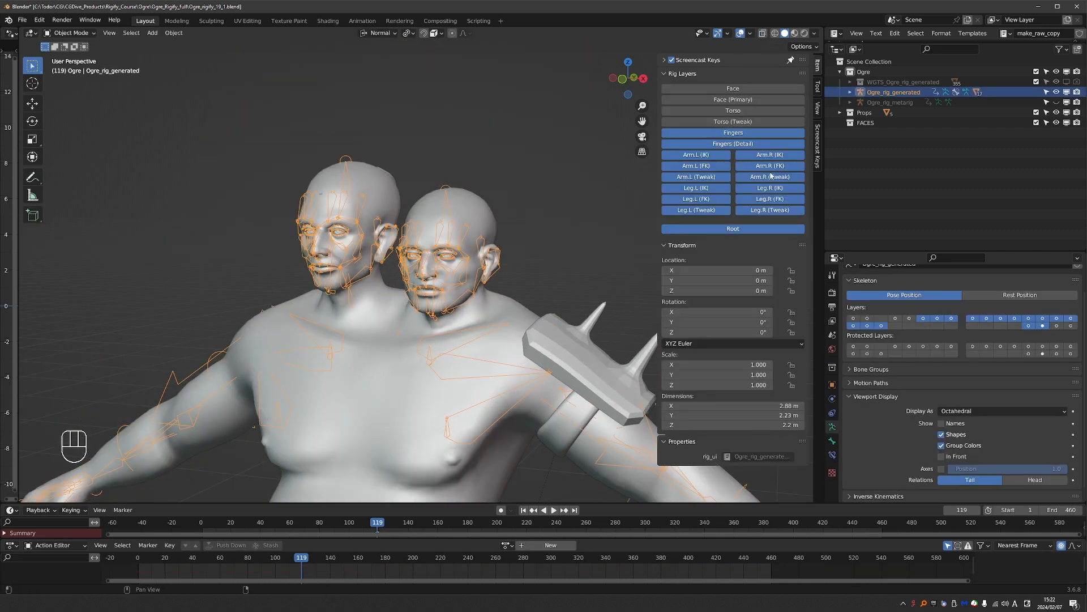
{"action": "left_click", "coordinate": [747, 111]}
Enter Pose Mode and try to freely rotate the second head's control
{"action": "middle_click_drag", "start_coordinate": [469, 201], "coordinate": [478, 160]}
{"action": "key", "text": "Tab"}
{"action": "key", "text": "r"}
{"action": "key", "text": "r"}
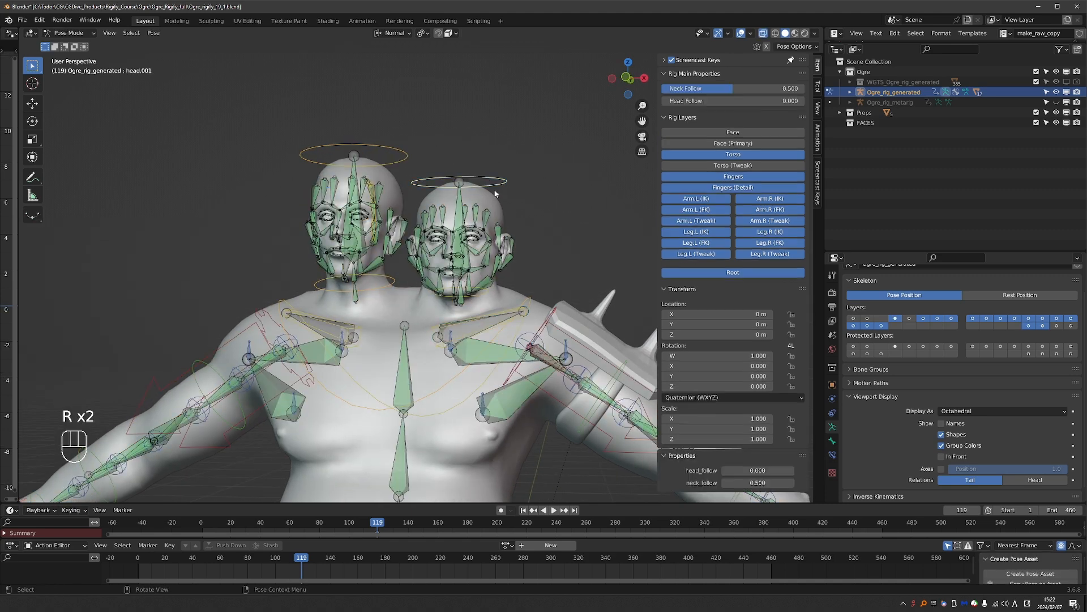
Freely rotate the second head's control by about -4° and 59.6° and inspect the mouth and neck deformation with overlays hidden
{"action": "key", "text": "r"}
{"action": "key", "text": "r"}
{"action": "left_click", "coordinate": [540, 192]}
{"action": "key", "text": "z"}
{"action": "scroll", "coordinate": [534, 258], "scroll_direction": "up", "scroll_amount": 3}
{"action": "middle_click_drag", "start_coordinate": [535, 259], "coordinate": [409, 227]}
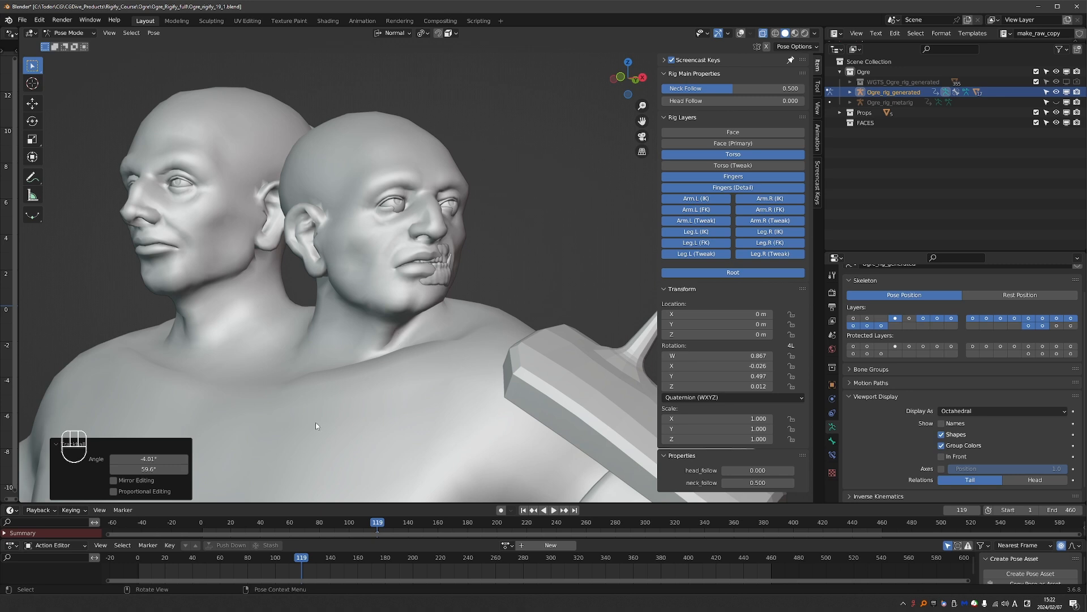
{"action": "middle_click_drag", "start_coordinate": [316, 426], "coordinate": [396, 358]}
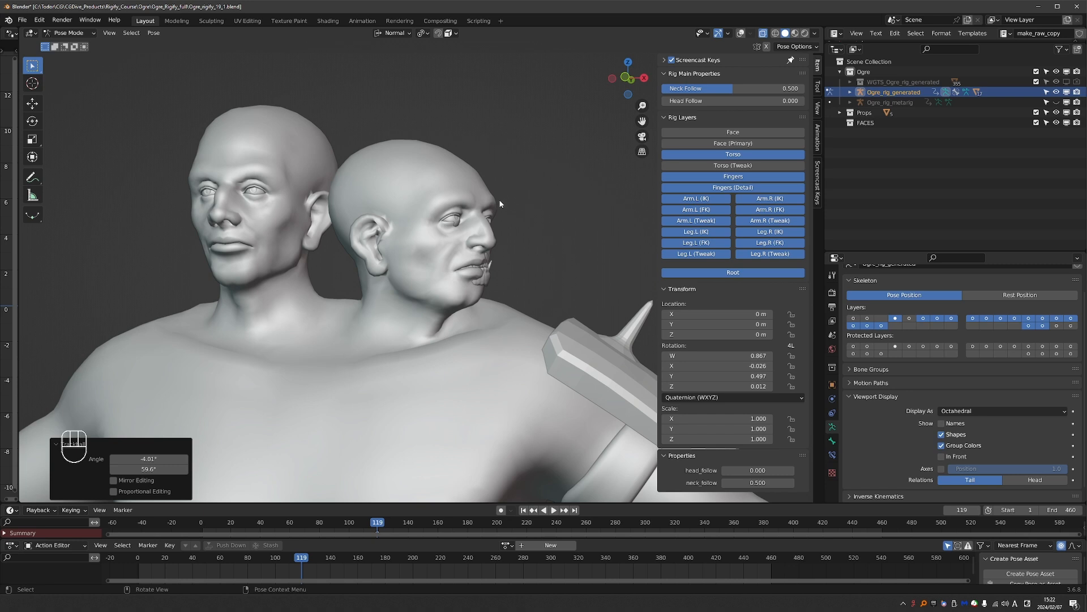
{"action": "scroll", "coordinate": [420, 385], "scroll_direction": "down", "scroll_amount": 2}
{"action": "middle_click_drag", "start_coordinate": [420, 385], "coordinate": [409, 373], "text": "shift"}
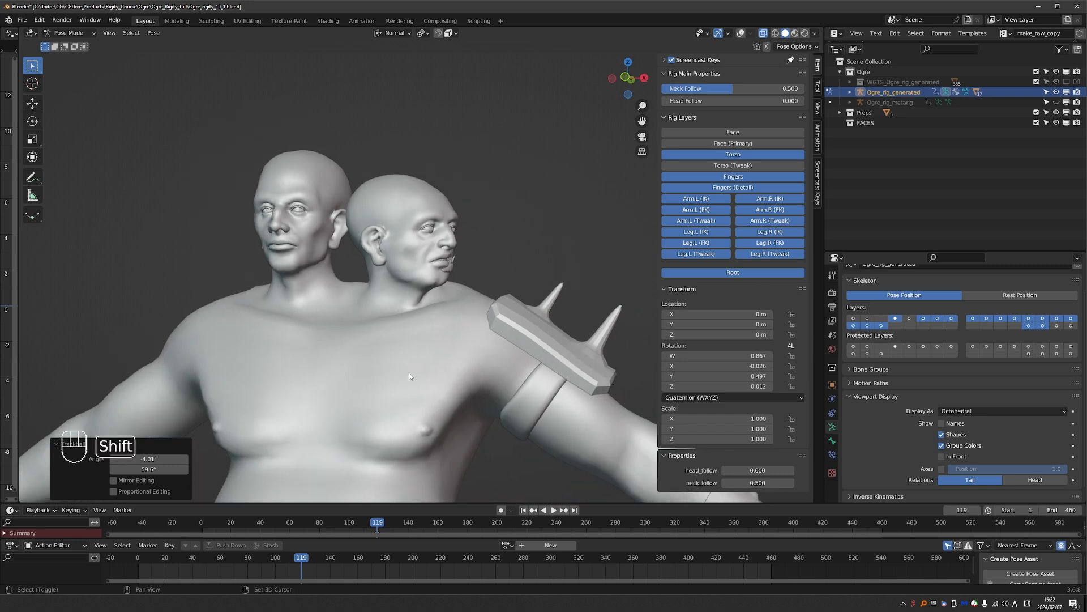
{"action": "key", "text": "z"}
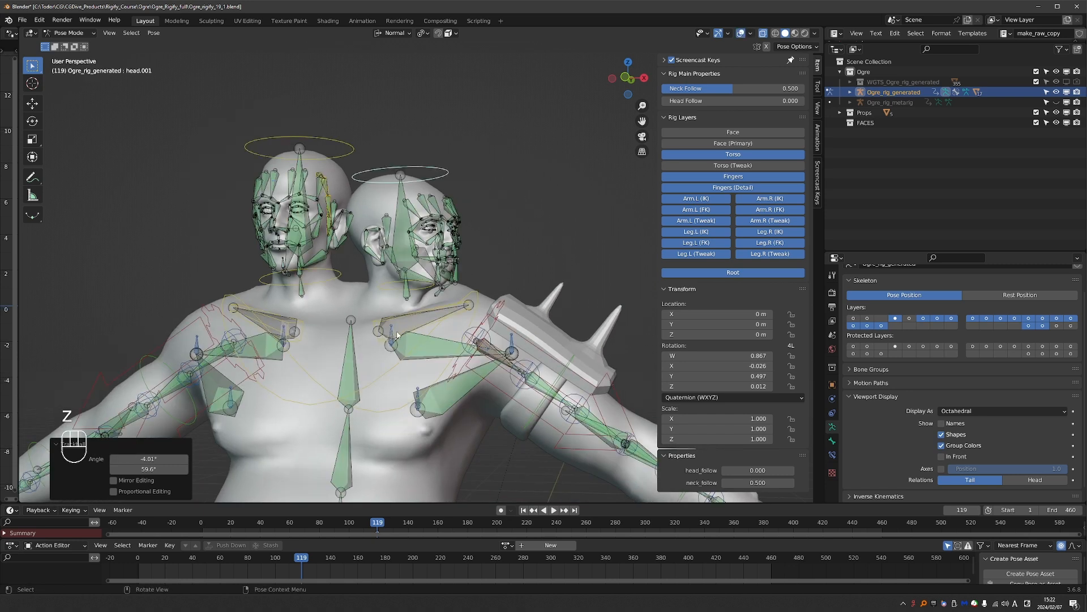
Return to Object Mode, select the body together with the rig and enter Weight Paint mode
{"action": "key", "text": "Tab"}
{"action": "left_click", "coordinate": [351, 318]}
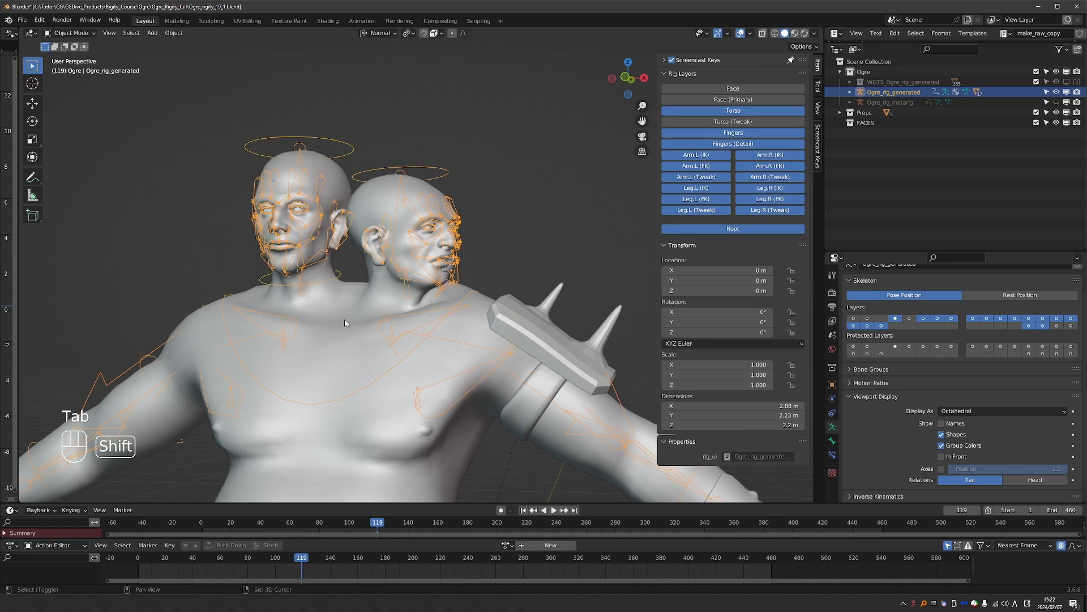
{"action": "key", "text": "Tab"}
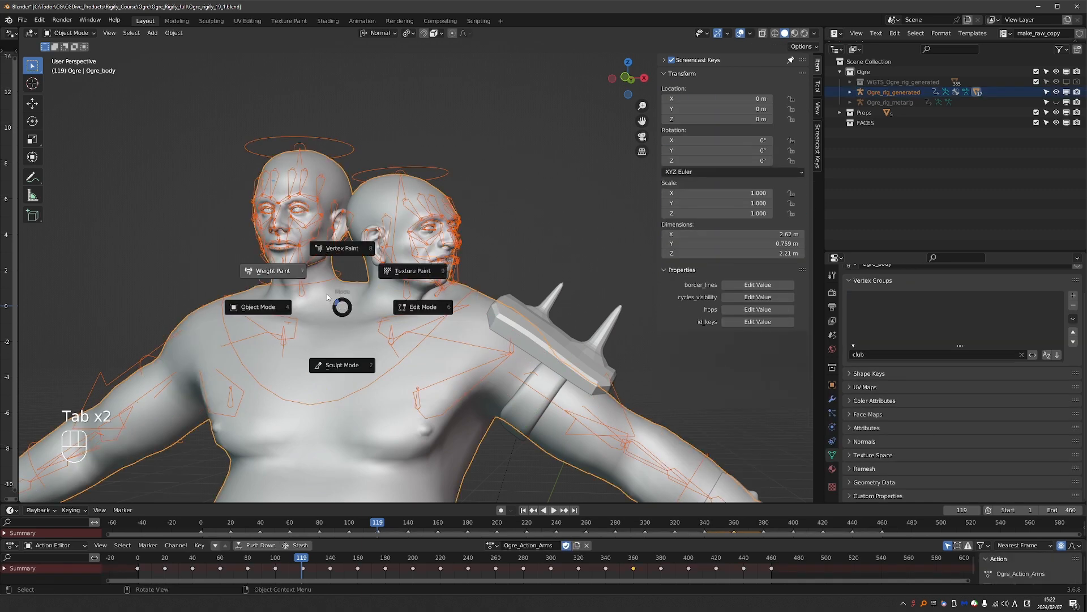
{"action": "left_click", "coordinate": [299, 275]}
{"action": "middle_click_drag", "start_coordinate": [415, 321], "coordinate": [404, 338]}
{"action": "scroll", "coordinate": [403, 338], "scroll_direction": "up", "scroll_amount": 1}
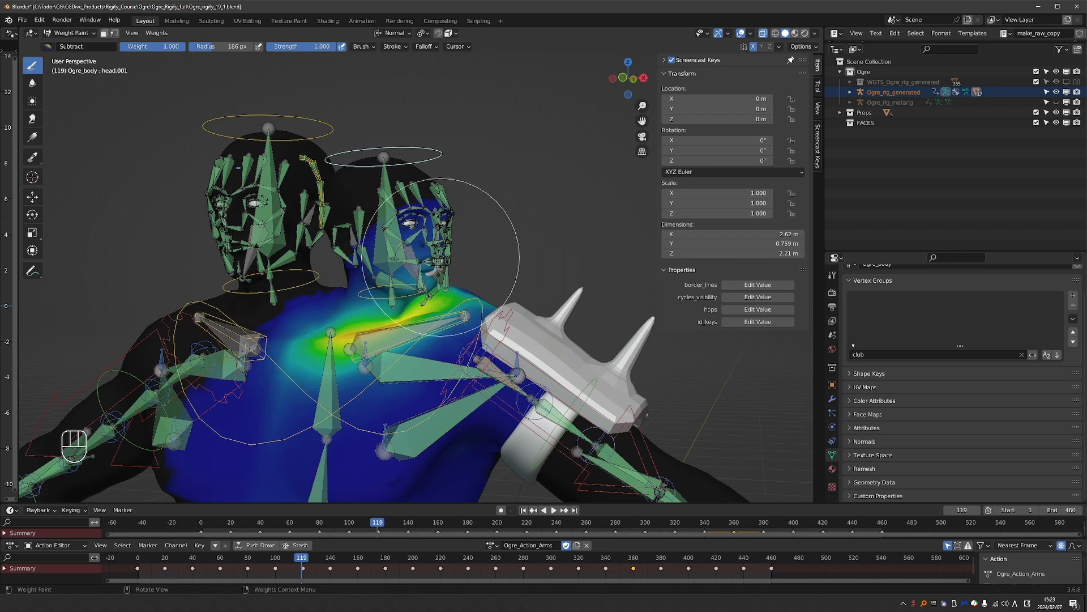
Show the brush settings and subtract the left shoulder bone's weights from the second head's face, checking the bare surface
{"action": "left_click", "coordinate": [817, 87]}
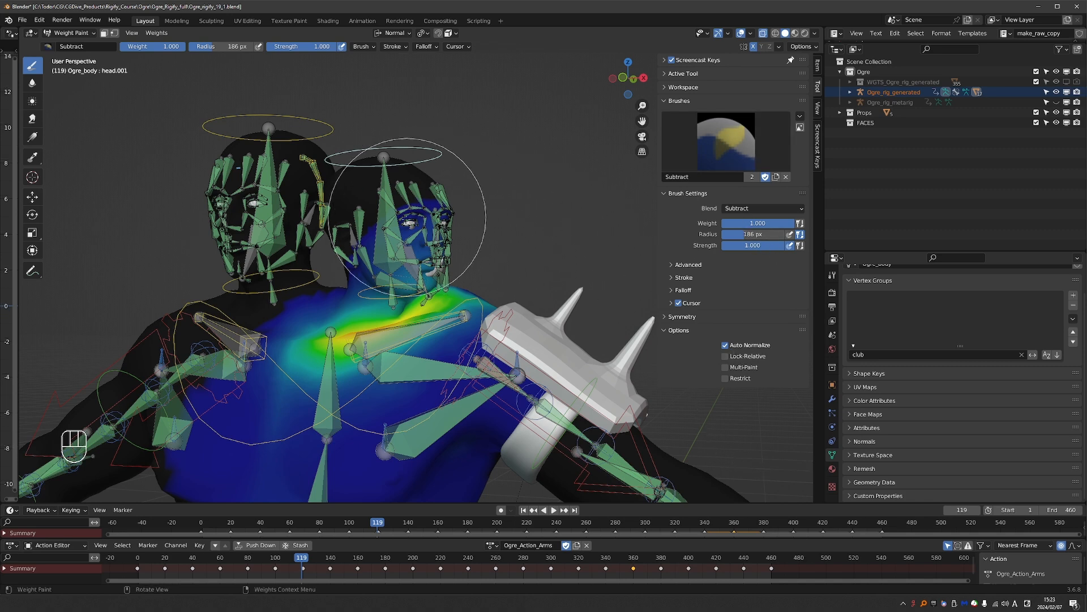
{"action": "mouse_move", "coordinate": [406, 219]}
{"action": "middle_mouse_down"}
{"action": "mouse_move", "coordinate": [414, 226]}
{"action": "mouse_move", "coordinate": [377, 209]}
{"action": "middle_mouse_up"}
{"action": "scroll", "coordinate": [406, 201], "scroll_direction": "up", "scroll_amount": 1}
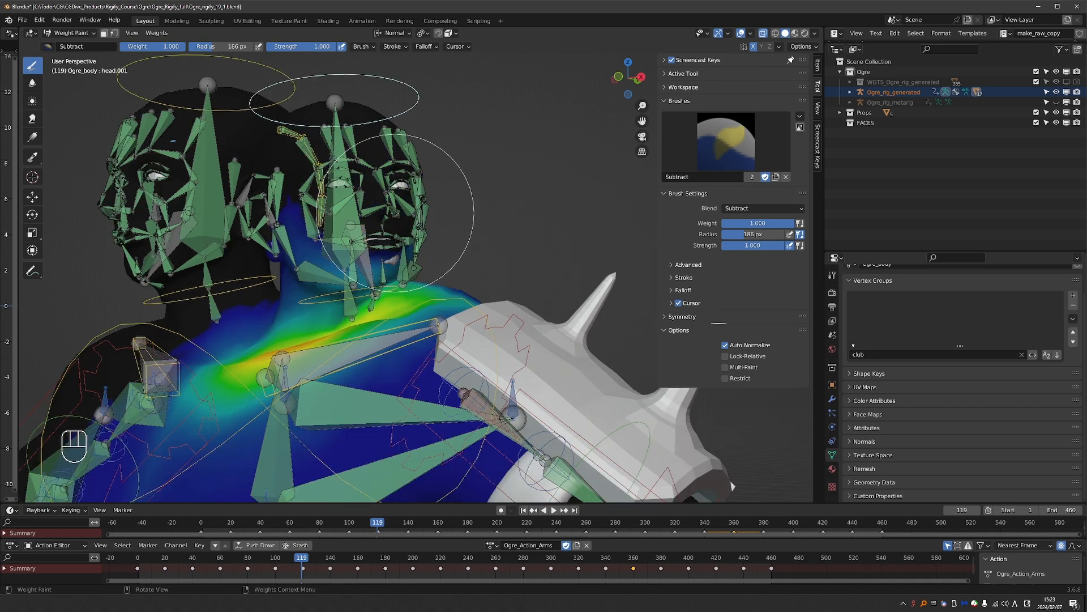
{"action": "left_click", "coordinate": [740, 34]}
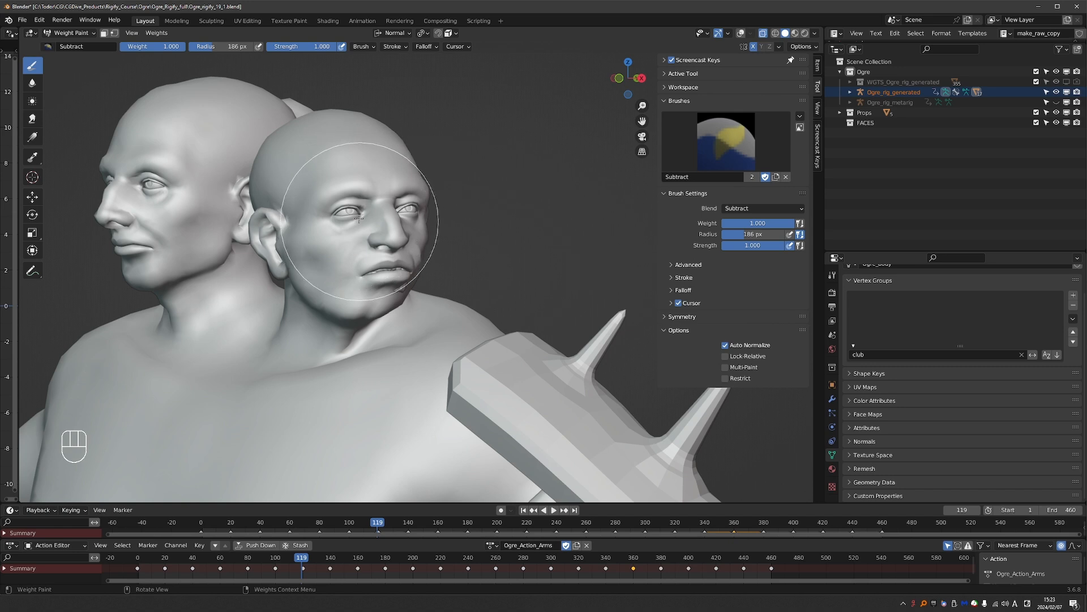
{"action": "middle_click_drag", "start_coordinate": [359, 219], "coordinate": [356, 253]}
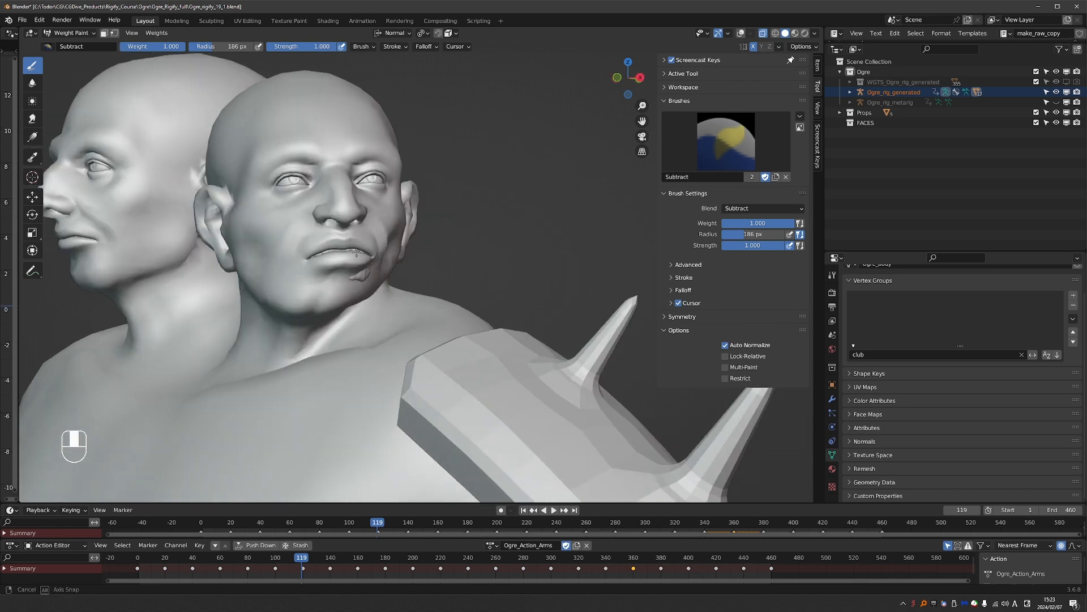
Reduce the brush radius to 146 px and subtract the leftover shoulder weights beside the second head's mouth
{"action": "scroll", "coordinate": [356, 253], "scroll_direction": "up", "scroll_amount": 3}
{"action": "key", "text": "f"}
{"action": "left_click", "coordinate": [371, 247]}
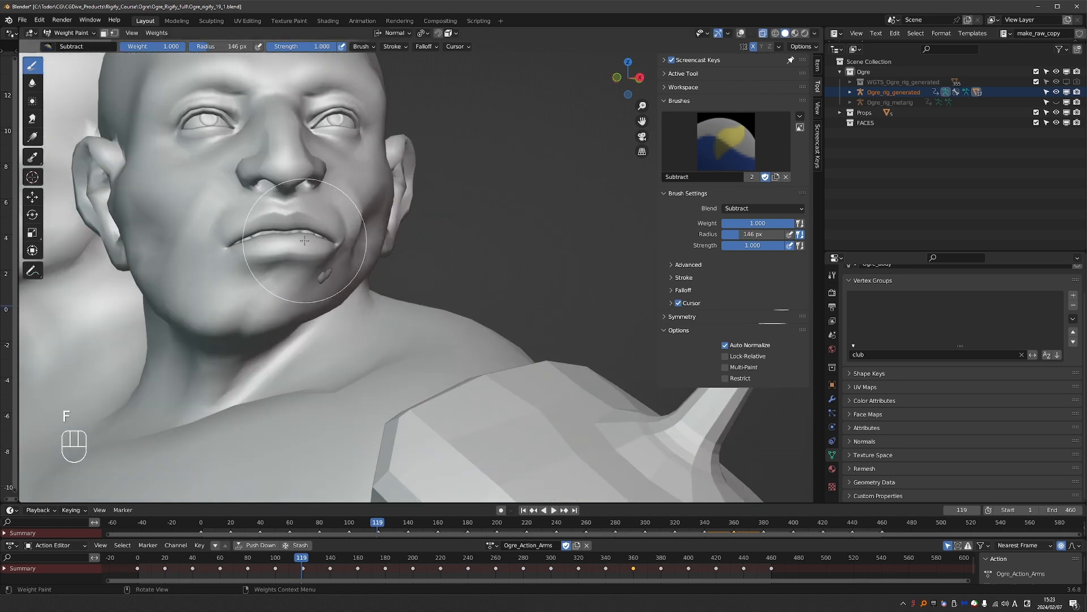
{"action": "middle_click_drag", "start_coordinate": [311, 234], "coordinate": [303, 213]}
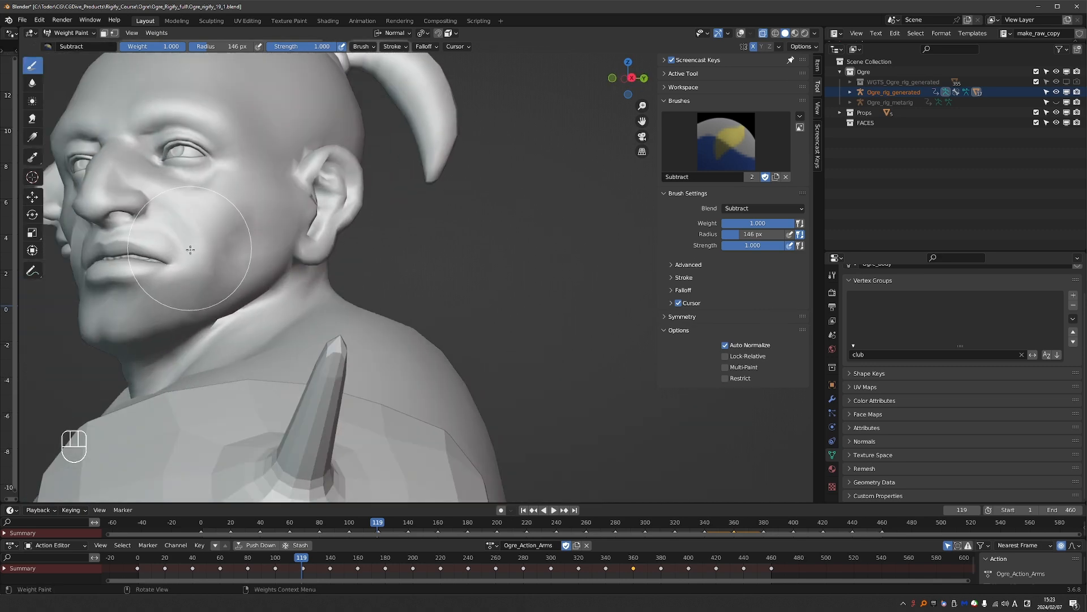
Subtract the left shoulder weights from the second head's jaw and the area behind its ear
{"action": "key", "text": "shift+alt+z"}
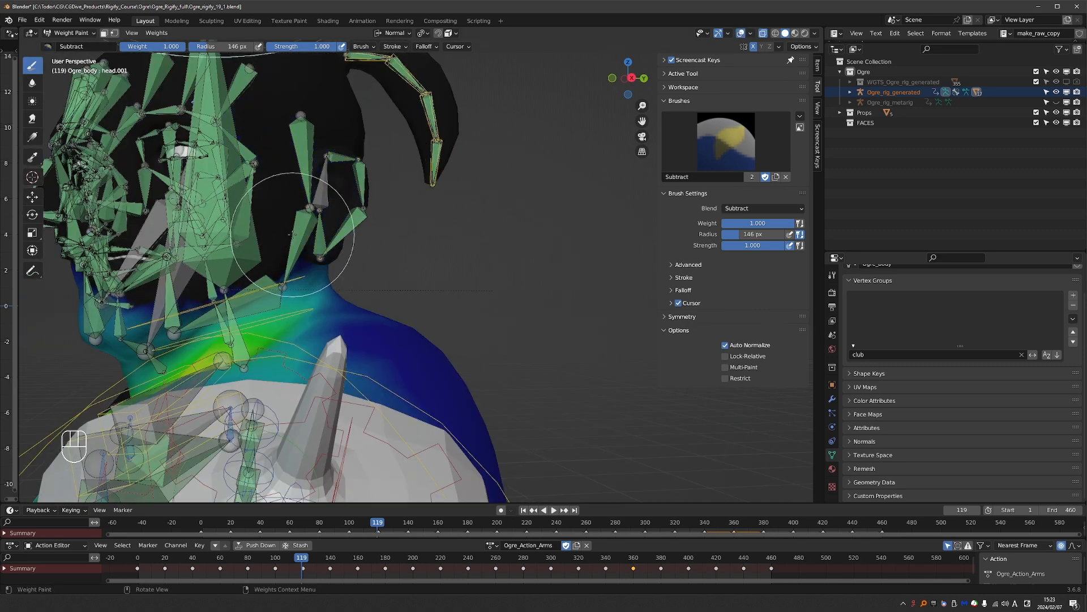
{"action": "middle_click_drag", "start_coordinate": [278, 243], "coordinate": [331, 262], "text": "shift"}
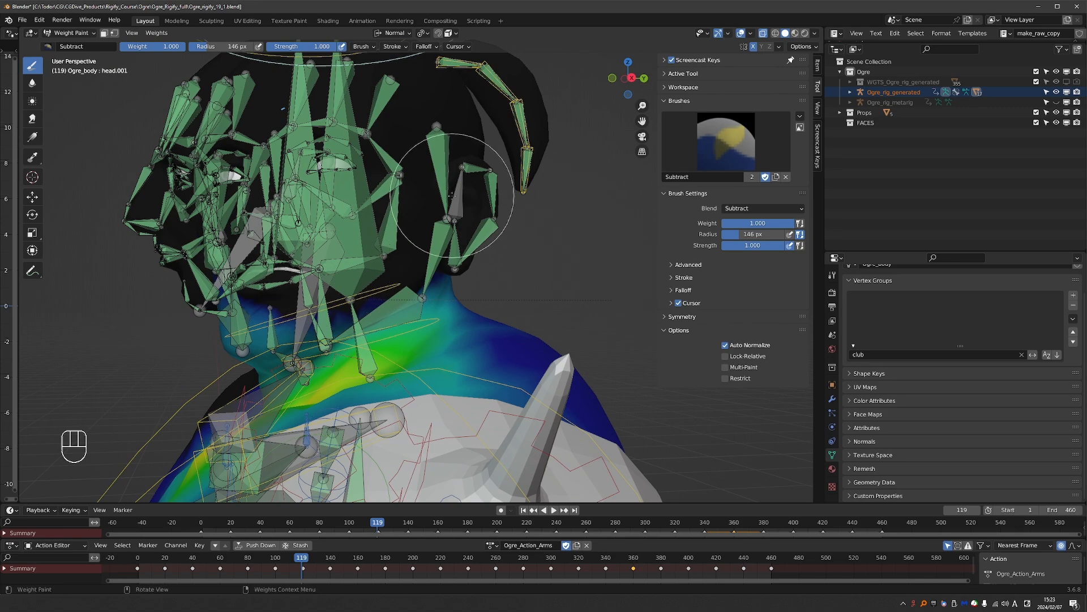
{"action": "middle_click_drag", "start_coordinate": [492, 191], "coordinate": [326, 229]}
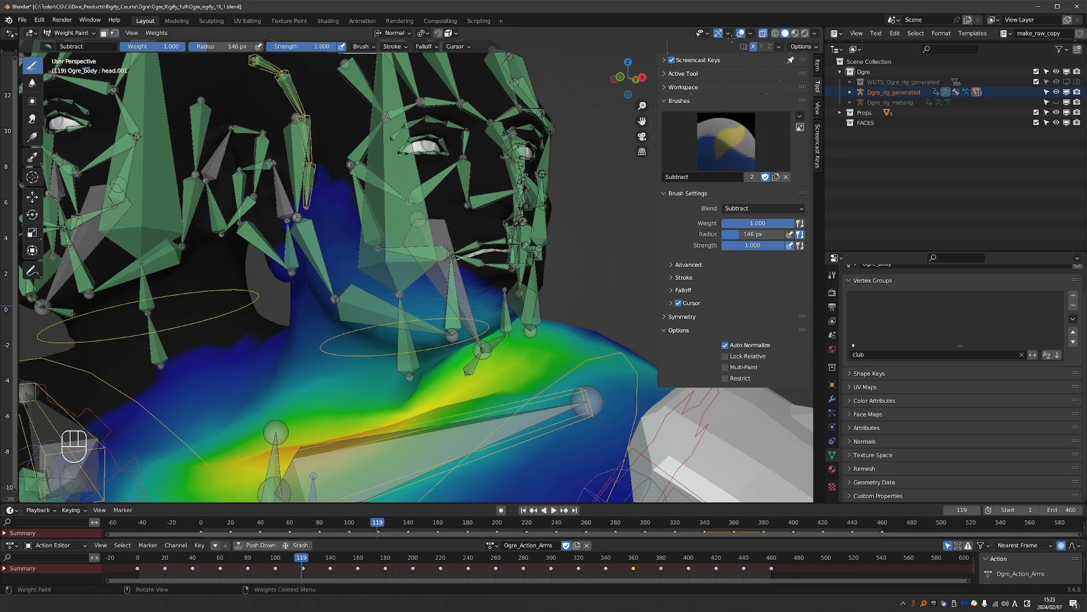
{"action": "left_click", "coordinate": [740, 33]}
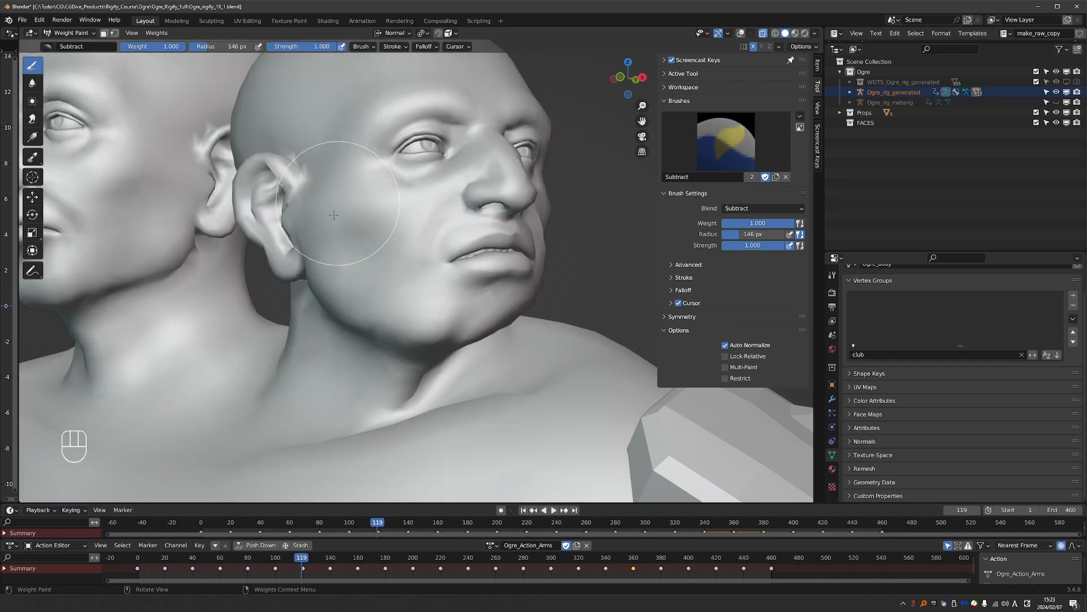
{"action": "middle_click_drag", "start_coordinate": [460, 253], "coordinate": [411, 250]}
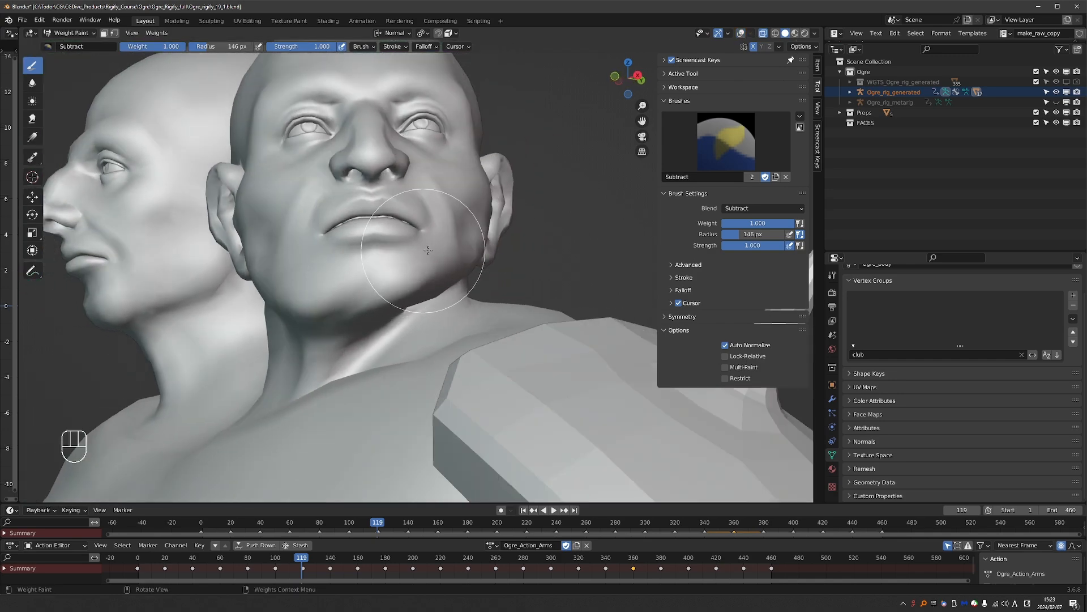
{"action": "left_click", "coordinate": [740, 34]}
{"action": "middle_click_drag", "start_coordinate": [498, 372], "coordinate": [320, 243]}
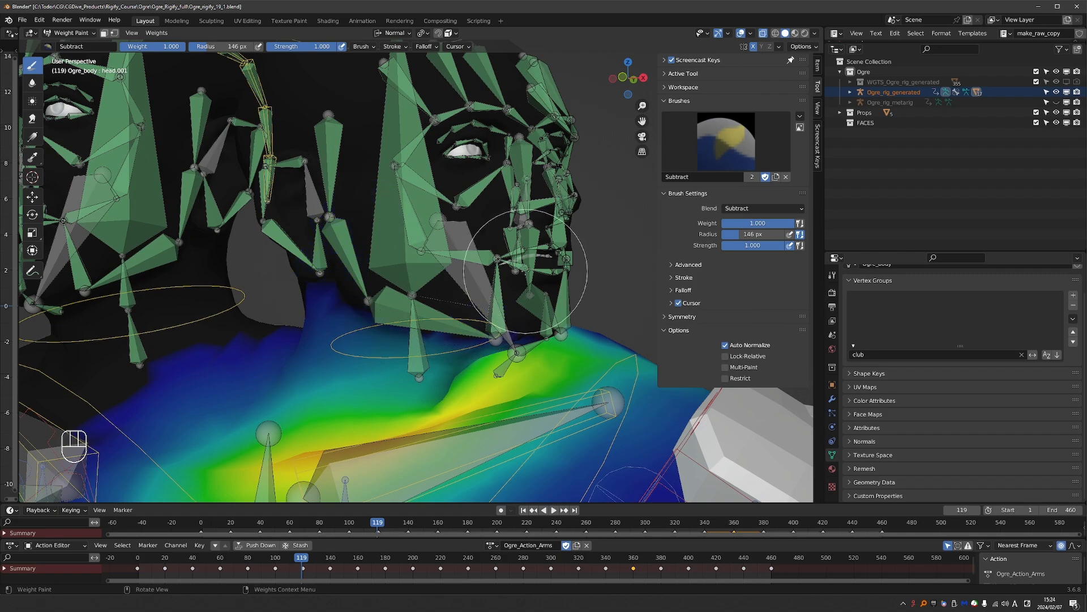
Clear the remaining left shoulder weights around the second head's upper neck and check the surface without overlays
{"action": "key", "text": "shift+alt+z"}
{"action": "middle_click_drag", "start_coordinate": [525, 272], "coordinate": [346, 276]}
{"action": "middle_click_drag", "start_coordinate": [259, 315], "coordinate": [409, 306]}
{"action": "key", "text": "z"}
{"action": "middle_click_drag", "start_coordinate": [344, 295], "coordinate": [421, 238]}
{"action": "middle_click_drag", "start_coordinate": [357, 255], "coordinate": [486, 325]}
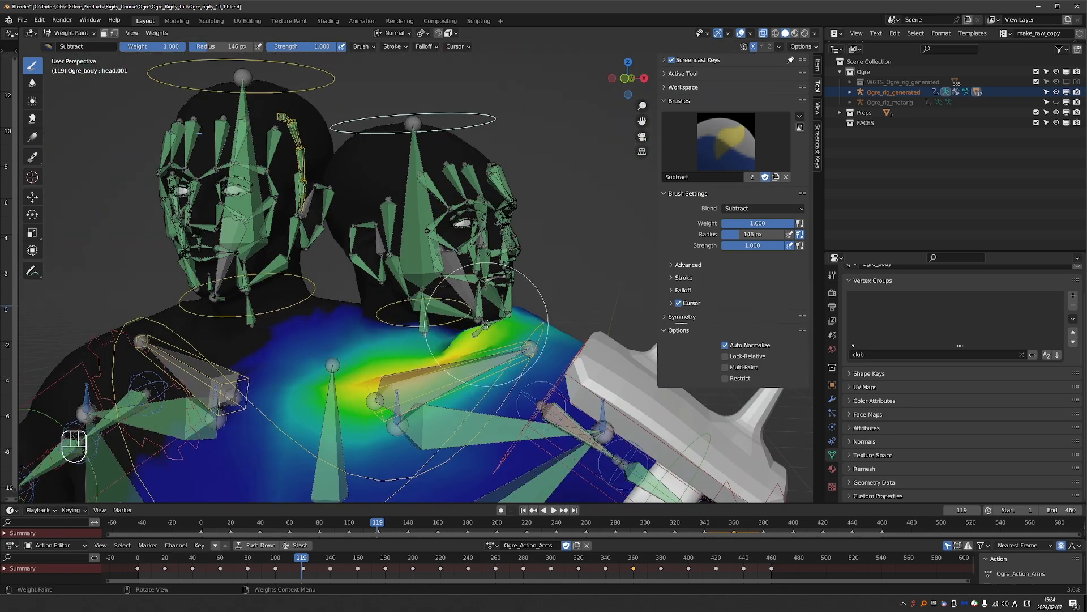
Display the DEF-spine.003 weights and check how they spread over both necks
{"action": "middle_click_drag", "start_coordinate": [357, 384], "coordinate": [379, 137], "text": "shift"}
{"action": "left_click", "coordinate": [342, 288], "text": "ctrl"}
{"action": "middle_click_drag", "start_coordinate": [434, 178], "coordinate": [407, 151]}
{"action": "middle_click_drag", "start_coordinate": [306, 155], "coordinate": [422, 212]}
{"action": "left_click", "coordinate": [32, 82]}
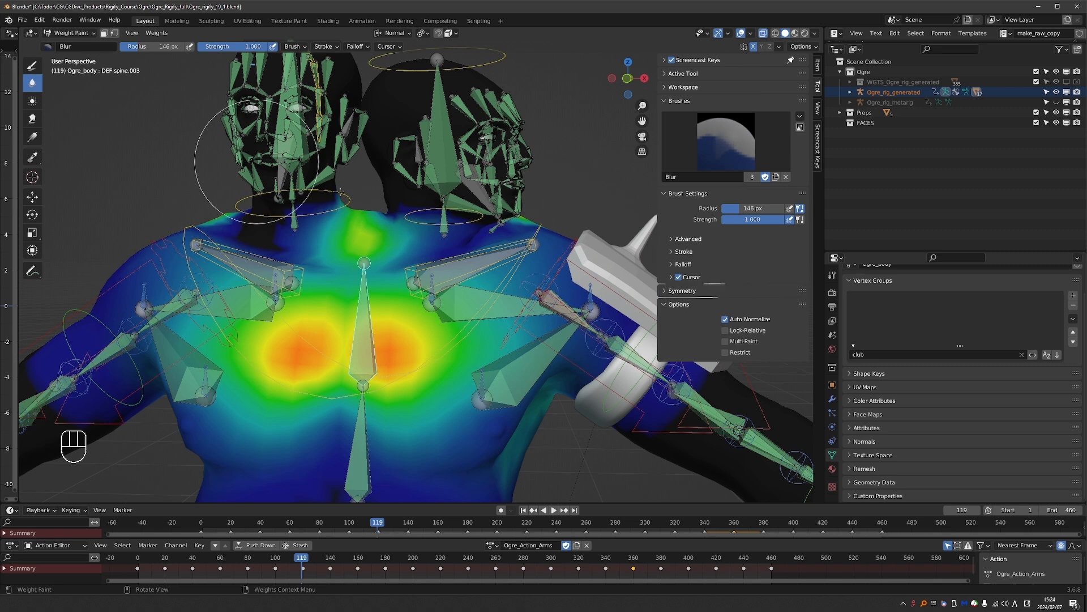
{"action": "left_click", "coordinate": [31, 65]}
Subtract the DEF-shoulder.R weights from the first head's jaw and freely rotate the first head's control
{"action": "left_click", "coordinate": [247, 260], "text": "ctrl"}
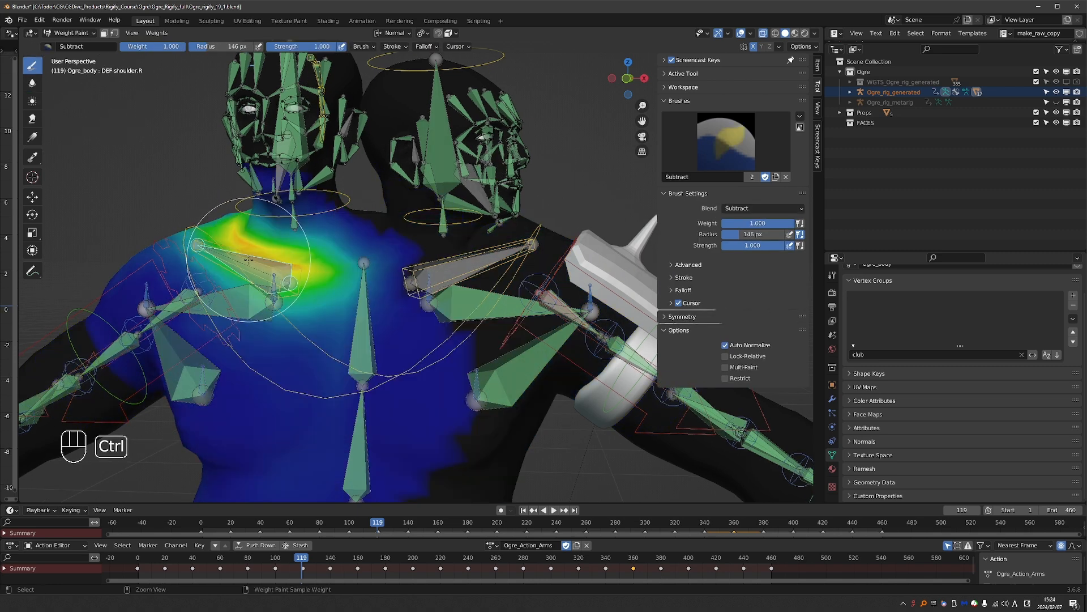
{"action": "middle_click_drag", "start_coordinate": [247, 259], "coordinate": [374, 127]}
{"action": "left_click", "coordinate": [381, 148], "text": "ctrl"}
{"action": "key", "text": "r"}
{"action": "key", "text": "r"}
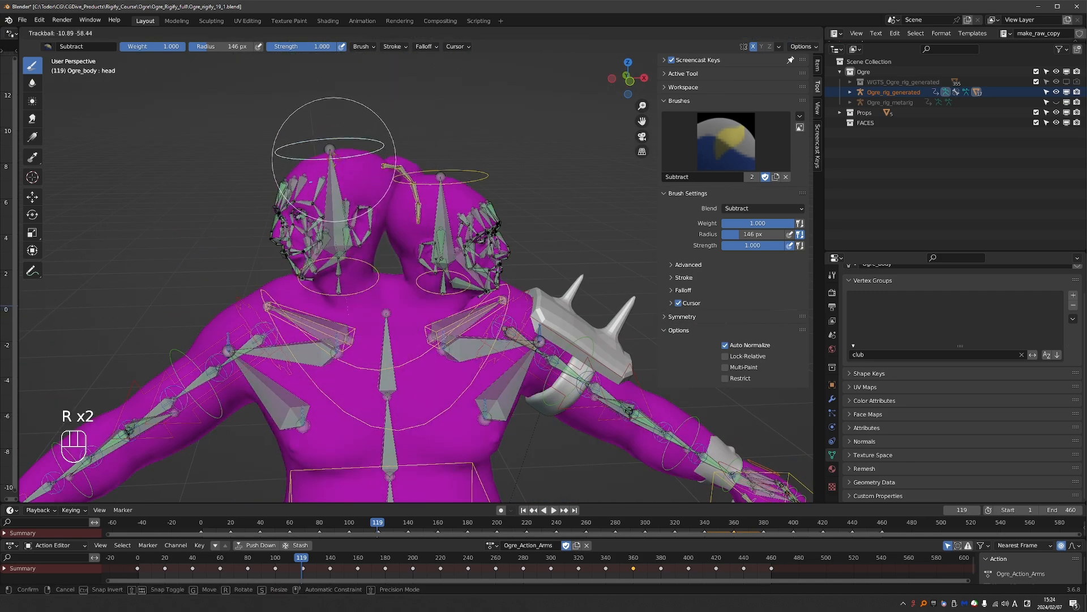
{"action": "left_click", "coordinate": [382, 144]}
Examine the rotated first head's face and neck up close with the overlays hidden and shown
{"action": "key", "text": "z"}
{"action": "scroll", "coordinate": [353, 199], "scroll_direction": "up", "scroll_amount": 3}
{"action": "mouse_move", "coordinate": [353, 199]}
{"action": "middle_mouse_down"}
{"action": "mouse_move", "coordinate": [363, 205]}
{"action": "mouse_move", "coordinate": [350, 220]}
{"action": "mouse_move", "coordinate": [405, 142]}
{"action": "mouse_move", "coordinate": [370, 181]}
{"action": "mouse_move", "coordinate": [300, 190]}
{"action": "middle_mouse_up"}
{"action": "key", "text": "z"}
{"action": "key", "text": "z"}
{"action": "scroll", "coordinate": [425, 148], "scroll_direction": "up", "scroll_amount": 2}
{"action": "key", "text": "z"}
{"action": "scroll", "coordinate": [368, 182], "scroll_direction": "down", "scroll_amount": 2}
Review the right shoulder bone's weights around the first head's neck and compare them with the bare body surface
{"action": "left_click", "coordinate": [285, 340], "text": "ctrl"}
{"action": "middle_click_drag", "start_coordinate": [295, 250], "coordinate": [330, 240]}
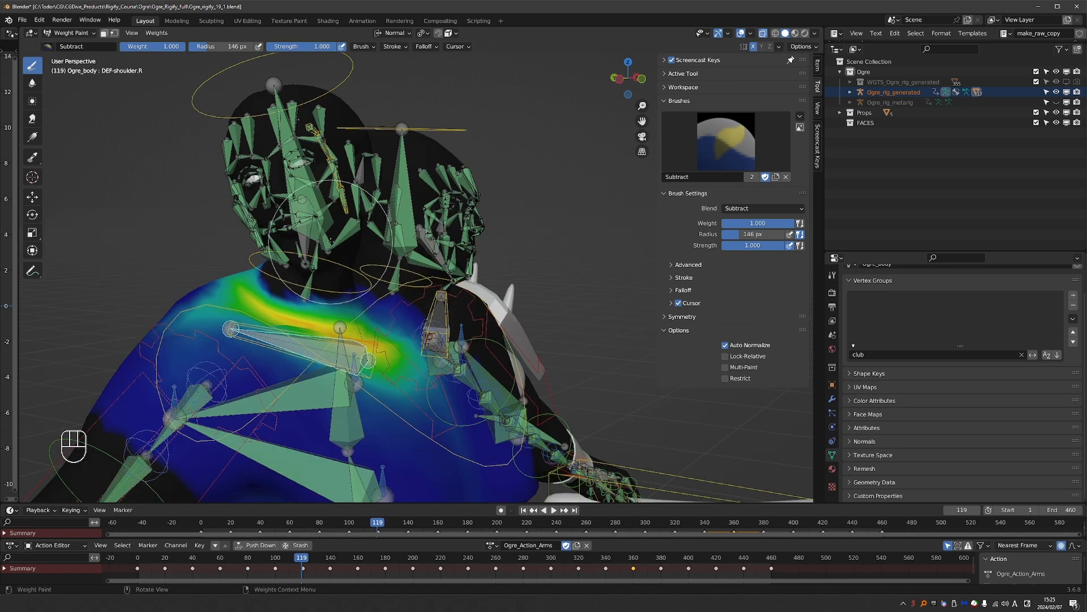
{"action": "left_click", "coordinate": [341, 391], "text": "ctrl"}
{"action": "key", "text": "z"}
{"action": "middle_click_drag", "start_coordinate": [342, 391], "coordinate": [332, 214]}
{"action": "scroll", "coordinate": [340, 241], "scroll_direction": "down", "scroll_amount": 2}
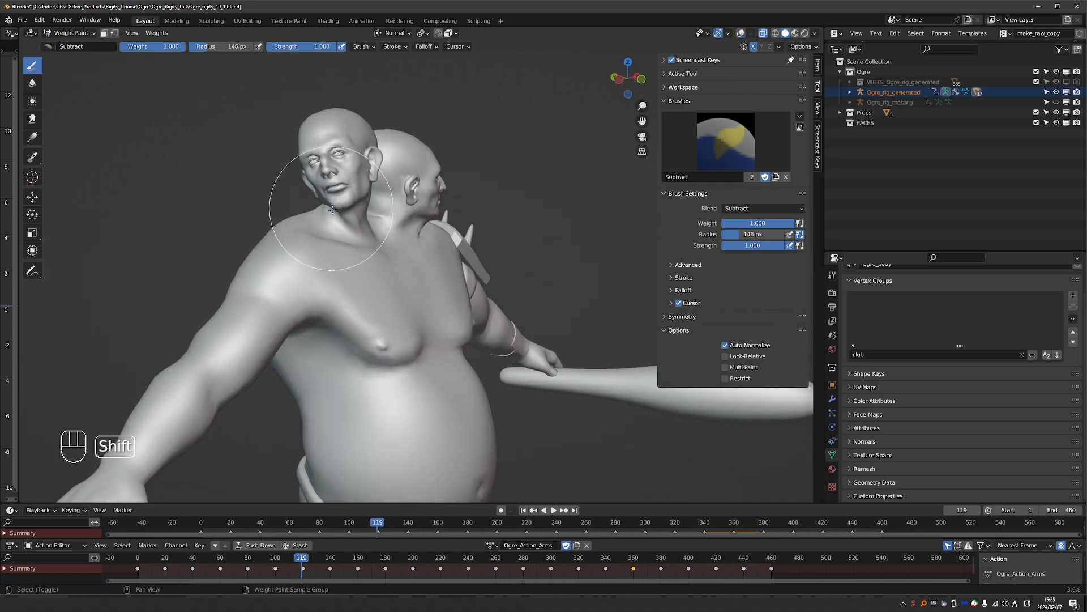
{"action": "key", "text": "z"}
Check the weights of further shoulder and chest bones for influence on the first head
{"action": "left_click", "coordinate": [270, 294], "text": "ctrl"}
{"action": "scroll", "coordinate": [370, 149], "scroll_direction": "up", "scroll_amount": 2}
{"action": "mouse_move", "coordinate": [305, 180]}
{"action": "middle_mouse_down"}
{"action": "mouse_move", "coordinate": [370, 149]}
{"action": "mouse_move", "coordinate": [308, 187]}
{"action": "middle_mouse_up"}
{"action": "key", "text": "z"}
{"action": "key", "text": "z"}
{"action": "middle_click_drag", "start_coordinate": [317, 254], "coordinate": [307, 161], "text": "shift"}
{"action": "left_click", "coordinate": [367, 398], "text": "ctrl"}
{"action": "middle_click_drag", "start_coordinate": [323, 113], "coordinate": [324, 176], "text": "shift"}
{"action": "mouse_move", "coordinate": [324, 176]}
{"action": "middle_mouse_down"}
{"action": "mouse_move", "coordinate": [403, 176]}
{"action": "mouse_move", "coordinate": [311, 154]}
{"action": "middle_mouse_up"}
{"action": "mouse_move", "coordinate": [312, 154]}
{"action": "middle_mouse_down", "text": "shift"}
{"action": "mouse_move", "coordinate": [308, 191]}
{"action": "mouse_move", "coordinate": [436, 216]}
{"action": "mouse_move", "coordinate": [458, 252]}
{"action": "middle_mouse_up", "text": "shift"}
Enter Edit Mode on the body and examine the deform weights of a vertex on the first head's cheek
{"action": "key", "text": "Tab"}
{"action": "scroll", "coordinate": [318, 157], "scroll_direction": "up", "scroll_amount": 3}
{"action": "scroll", "coordinate": [459, 252], "scroll_direction": "up", "scroll_amount": 5}
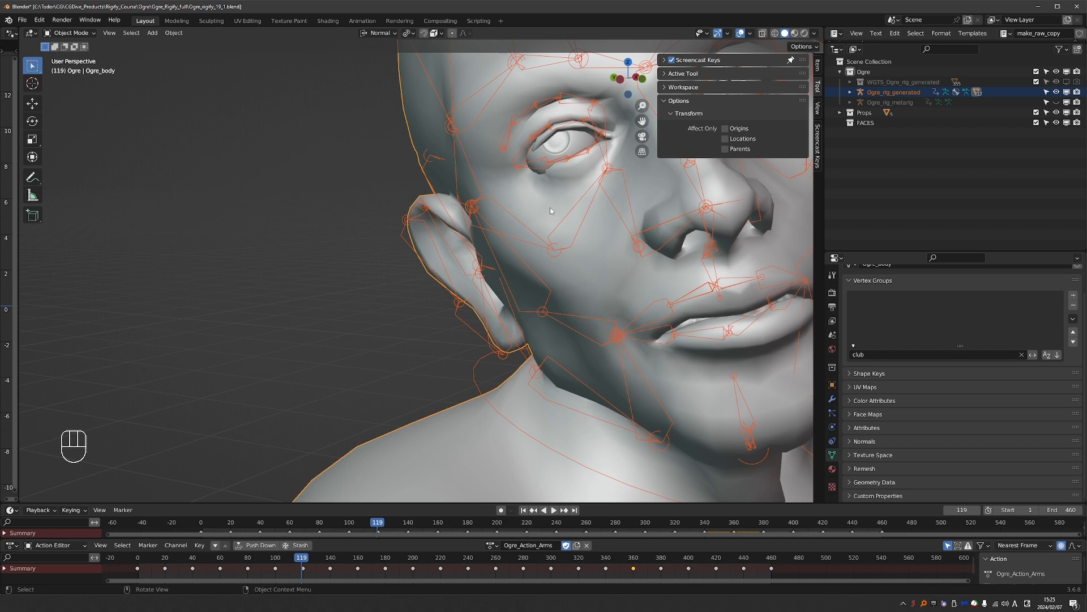
{"action": "key", "text": "Tab"}
{"action": "key", "text": "Tab"}
{"action": "key", "text": "Tab"}
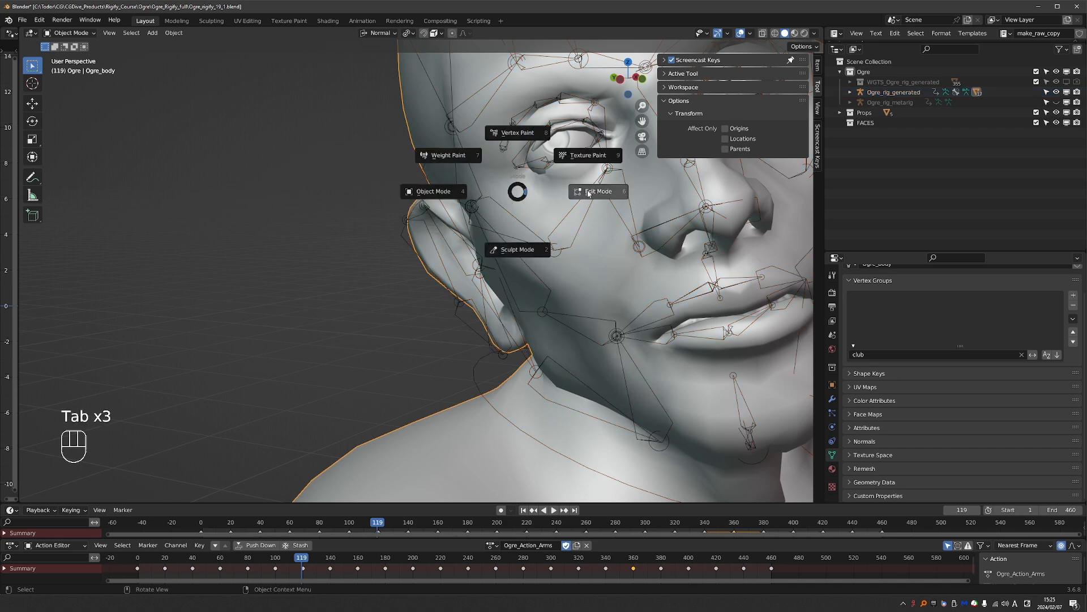
{"action": "left_click", "coordinate": [593, 193]}
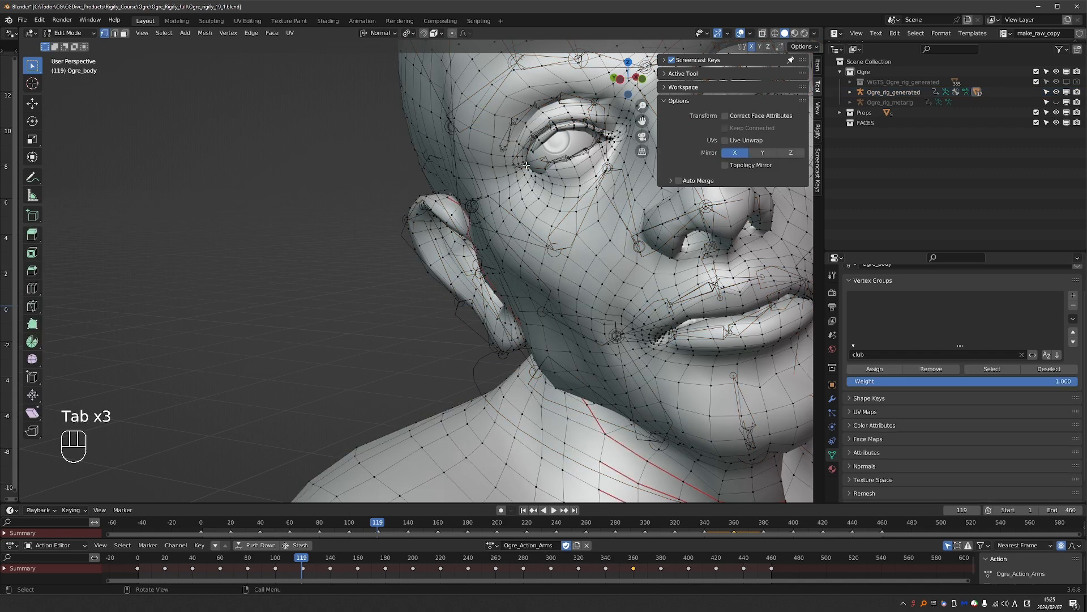
{"action": "scroll", "coordinate": [531, 153], "scroll_direction": "up", "scroll_amount": 2}
{"action": "middle_click_drag", "start_coordinate": [604, 99], "coordinate": [551, 122]}
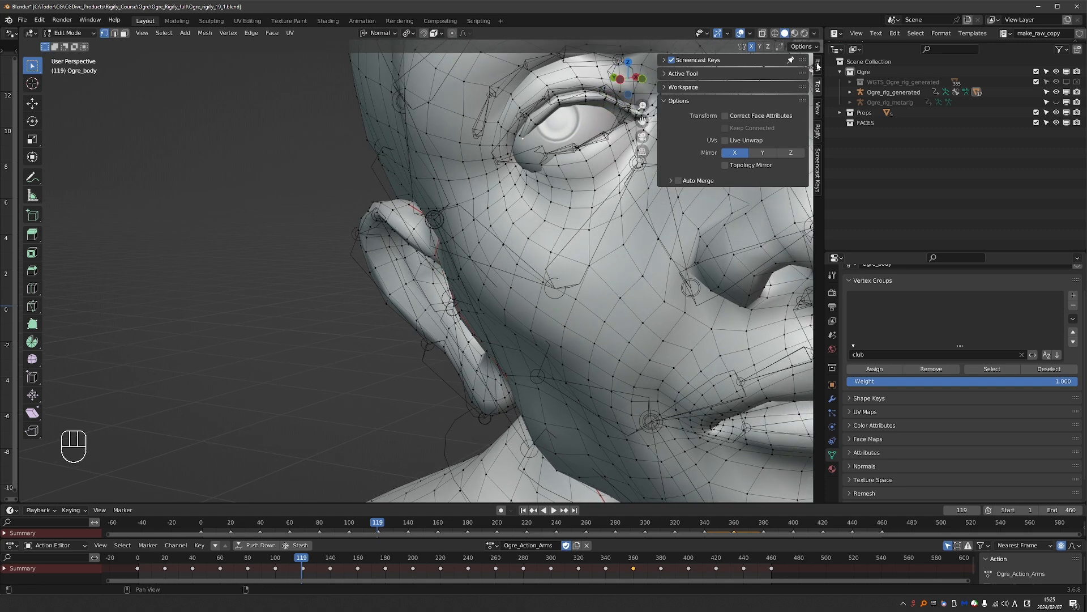
{"action": "left_click", "coordinate": [817, 65]}
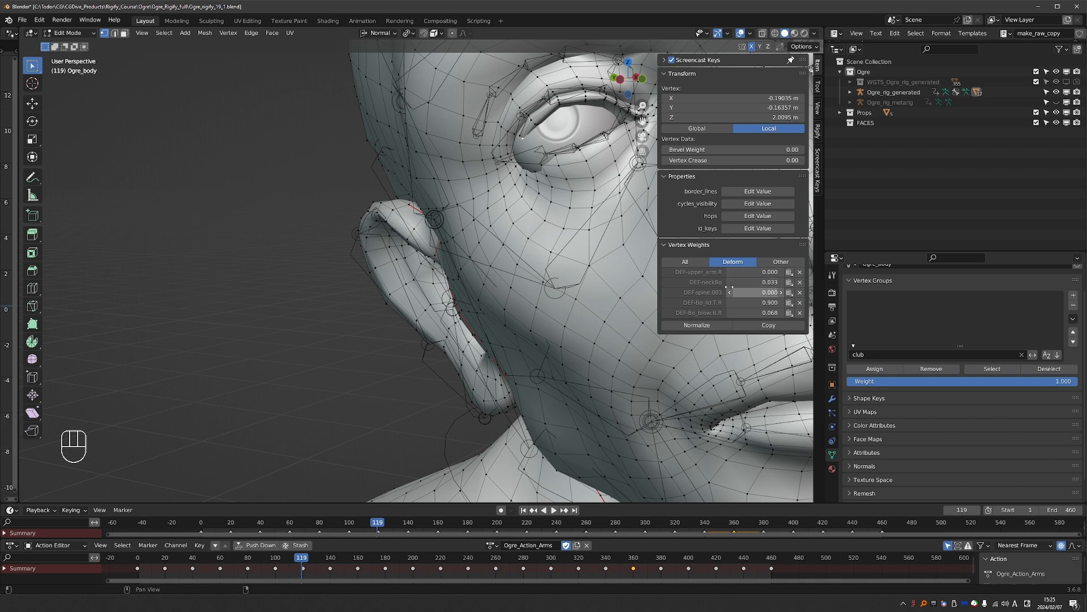
Return to Object Mode, select the rig together with the body and re-enter Weight Paint mode
{"action": "scroll", "coordinate": [582, 208], "scroll_direction": "down", "scroll_amount": 6}
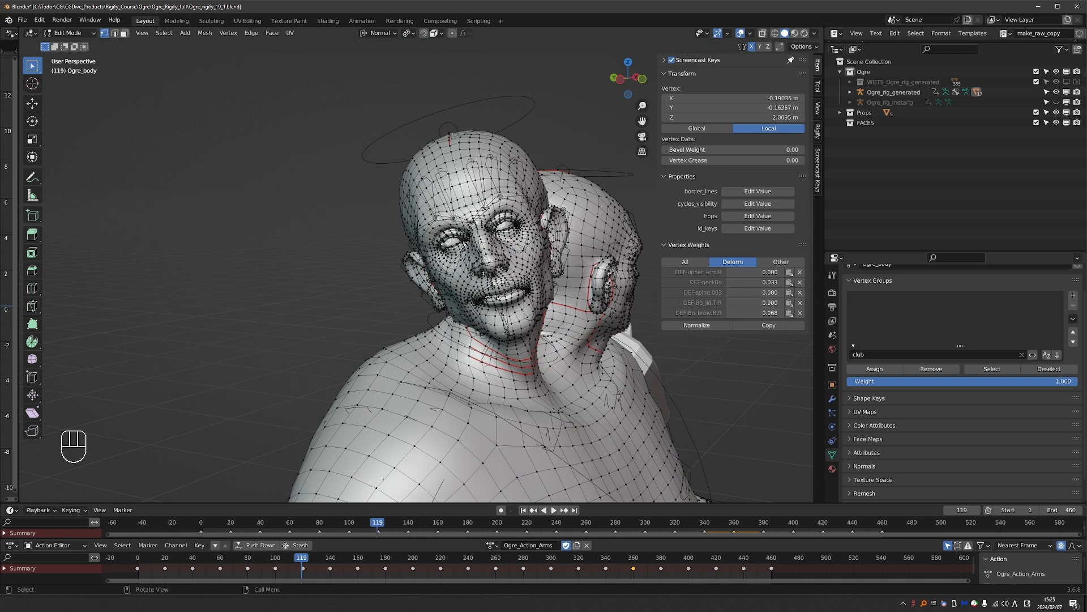
{"action": "key", "text": "Tab"}
{"action": "key", "text": "Escape"}
{"action": "key", "text": "Tab"}
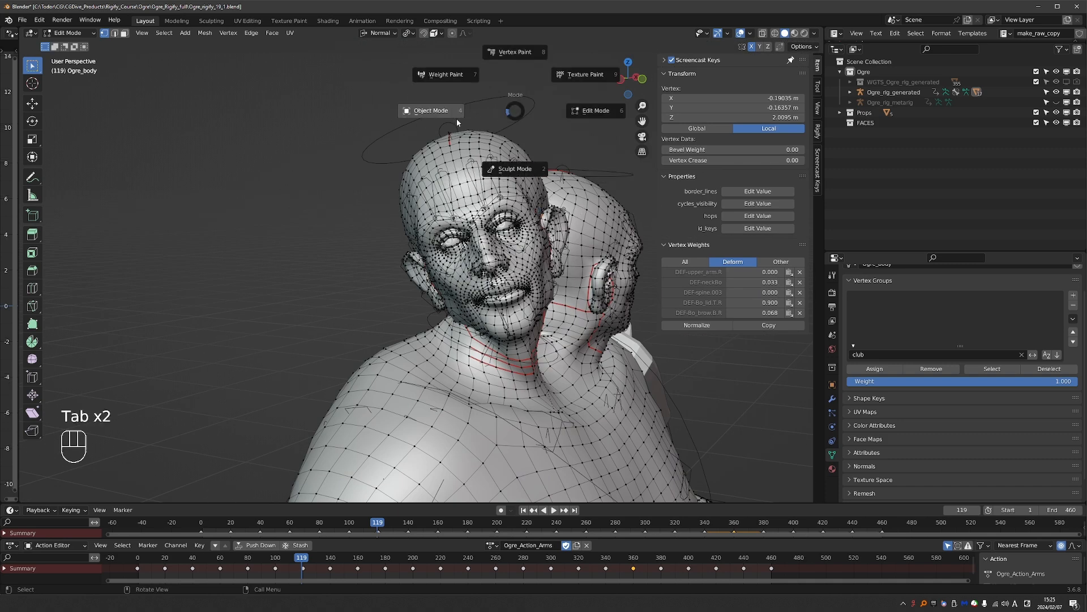
{"action": "left_click", "coordinate": [457, 117]}
{"action": "left_click", "coordinate": [510, 100]}
{"action": "left_click", "coordinate": [498, 148], "text": "shift"}
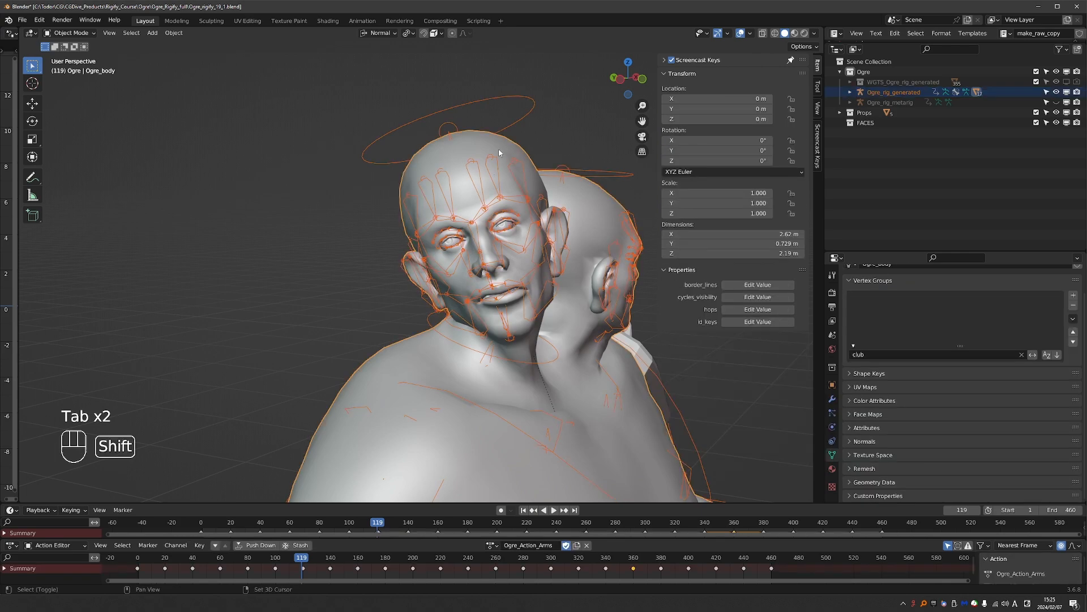
{"action": "key", "text": "Tab"}
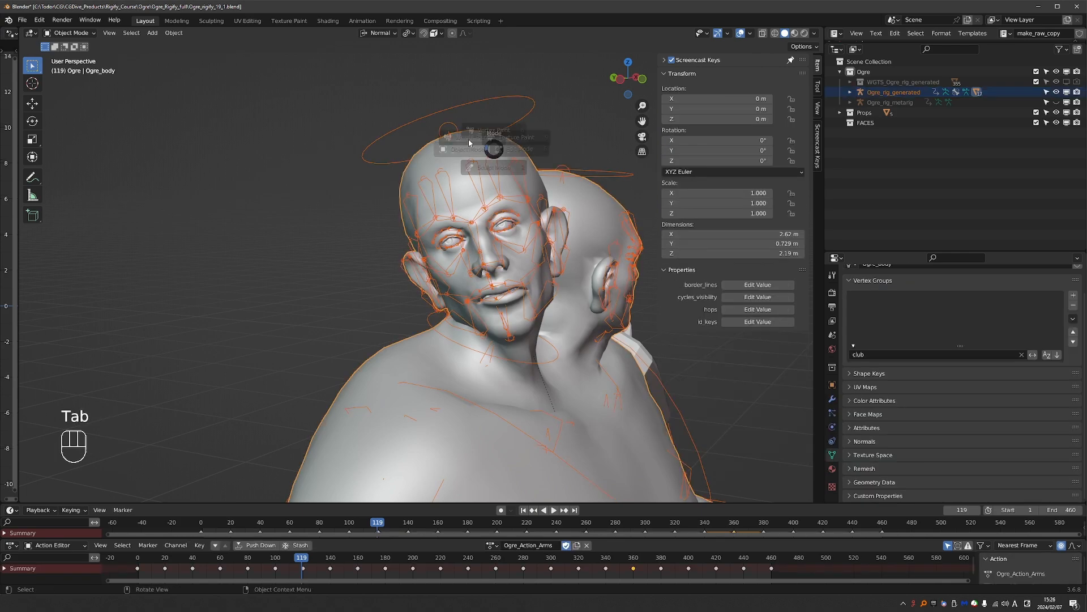
{"action": "key", "text": "Tab"}
{"action": "left_click", "coordinate": [423, 252]}
Display the weights of the neck bone DEF-neckBo.001 and inspect their spread around the neck
{"action": "scroll", "coordinate": [453, 266], "scroll_direction": "up", "scroll_amount": 1}
{"action": "mouse_move", "coordinate": [487, 306]}
{"action": "middle_mouse_down", "text": "shift"}
{"action": "mouse_move", "coordinate": [475, 272]}
{"action": "mouse_move", "coordinate": [431, 249]}
{"action": "middle_mouse_up", "text": "shift"}
{"action": "middle_click_drag", "start_coordinate": [430, 249], "coordinate": [400, 254]}
{"action": "left_click", "coordinate": [358, 248], "text": "ctrl"}
{"action": "left_click", "coordinate": [359, 247], "text": "ctrl"}
{"action": "middle_click_drag", "start_coordinate": [352, 213], "coordinate": [448, 193]}
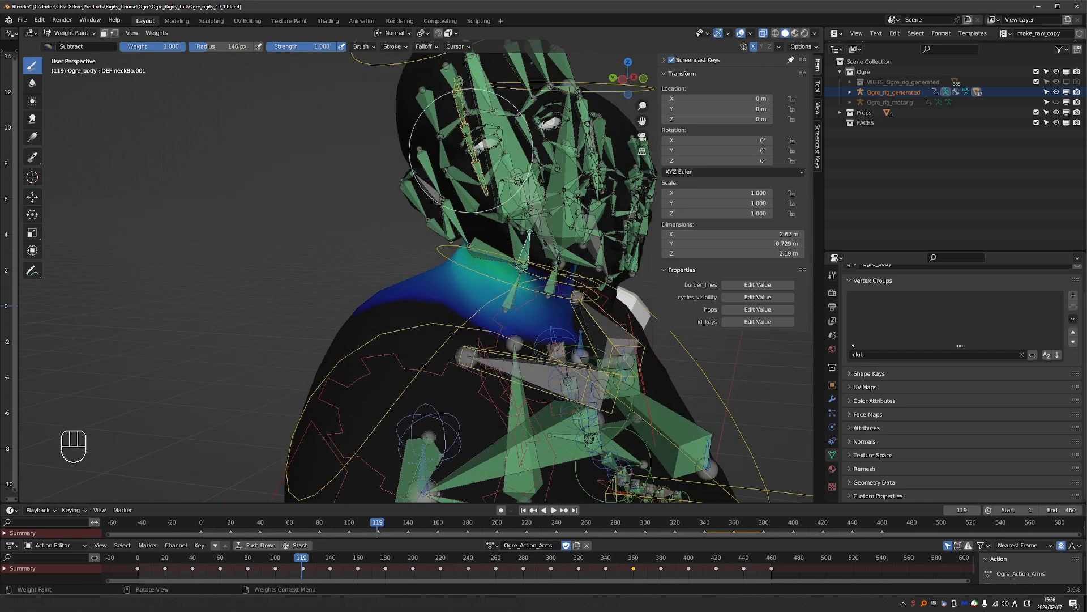
Display the weights of neck bone DEF-neckBo and subtract them from the first head's face
{"action": "middle_click_drag", "start_coordinate": [480, 148], "coordinate": [423, 203], "text": "shift"}
{"action": "left_click", "coordinate": [426, 317], "text": "ctrl"}
{"action": "middle_click_drag", "start_coordinate": [431, 243], "coordinate": [425, 236]}
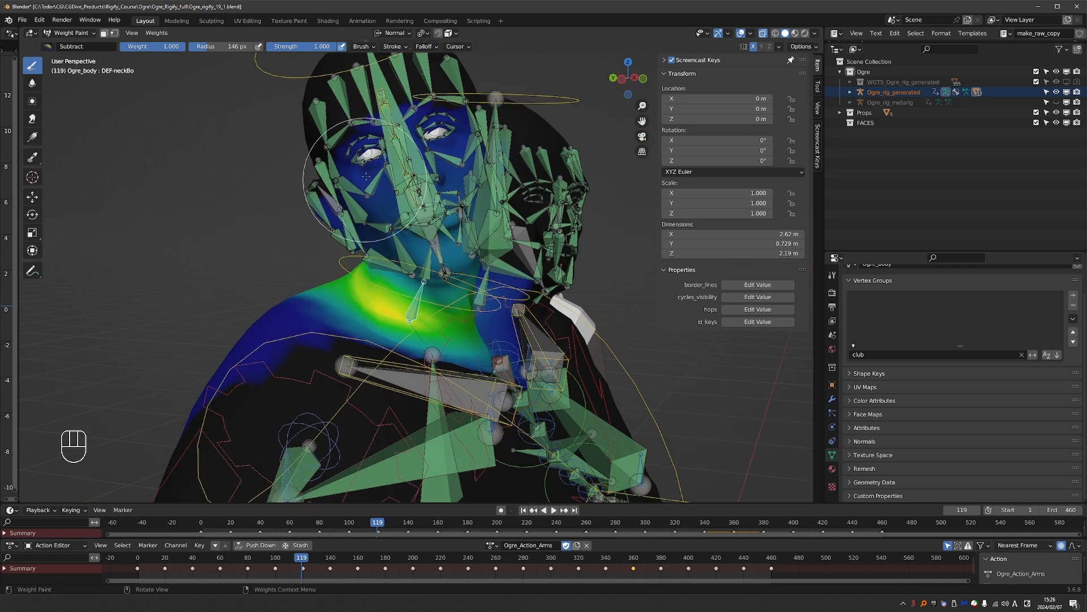
{"action": "mouse_move", "coordinate": [339, 201]}
{"action": "left_mouse_down"}
{"action": "mouse_move", "coordinate": [368, 145]}
{"action": "mouse_move", "coordinate": [397, 131]}
{"action": "left_mouse_up"}
{"action": "middle_click_drag", "start_coordinate": [424, 155], "coordinate": [414, 153]}
{"action": "left_click_drag", "start_coordinate": [400, 131], "coordinate": [434, 134]}
{"action": "left_click_drag", "start_coordinate": [433, 136], "coordinate": [420, 154]}
{"action": "left_click_drag", "start_coordinate": [420, 153], "coordinate": [417, 151]}
{"action": "mouse_move", "coordinate": [407, 161]}
{"action": "middle_mouse_down"}
{"action": "mouse_move", "coordinate": [447, 170]}
{"action": "mouse_move", "coordinate": [442, 191]}
{"action": "middle_mouse_up"}
{"action": "scroll", "coordinate": [442, 189], "scroll_direction": "up", "scroll_amount": 3}
{"action": "left_click_drag", "start_coordinate": [442, 177], "coordinate": [422, 171]}
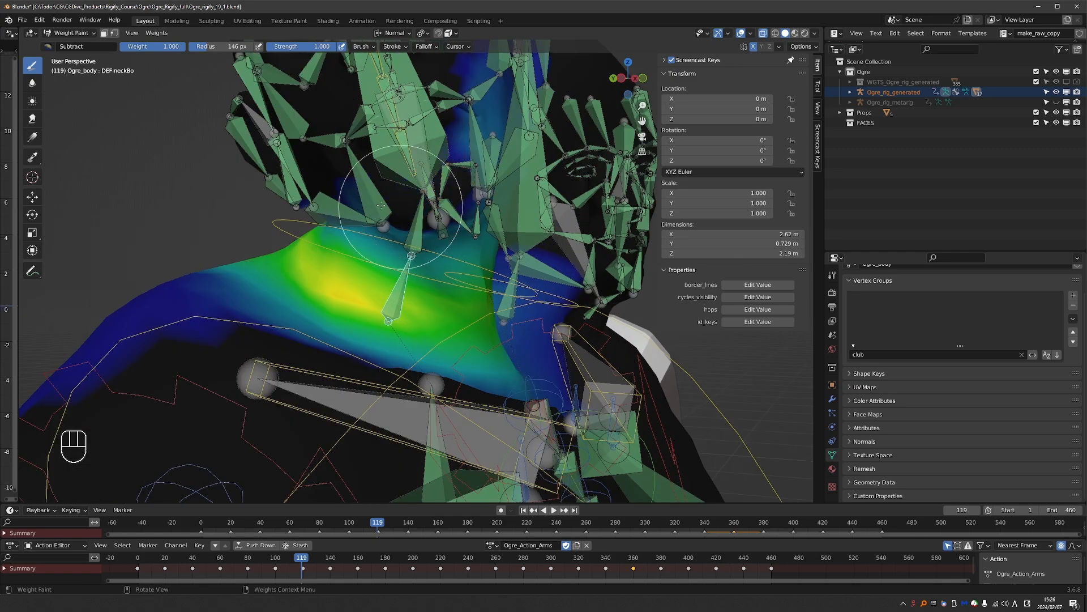
Subtract the remaining DEF-neckBo weights from the sides and back of the first head, checking the surface without the weight colours
{"action": "key", "text": "z"}
{"action": "middle_click_drag", "start_coordinate": [357, 170], "coordinate": [371, 339], "text": "shift"}
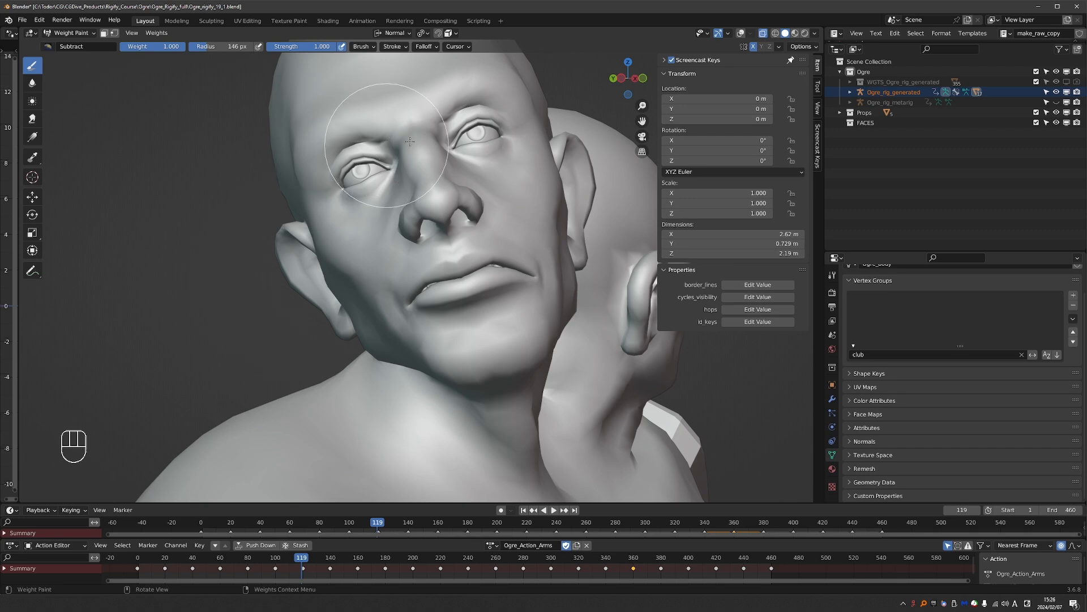
{"action": "left_click_drag", "start_coordinate": [476, 134], "coordinate": [508, 156]}
{"action": "middle_click_drag", "start_coordinate": [401, 309], "coordinate": [363, 338]}
{"action": "key", "text": "z"}
{"action": "left_click_drag", "start_coordinate": [359, 316], "coordinate": [285, 308]}
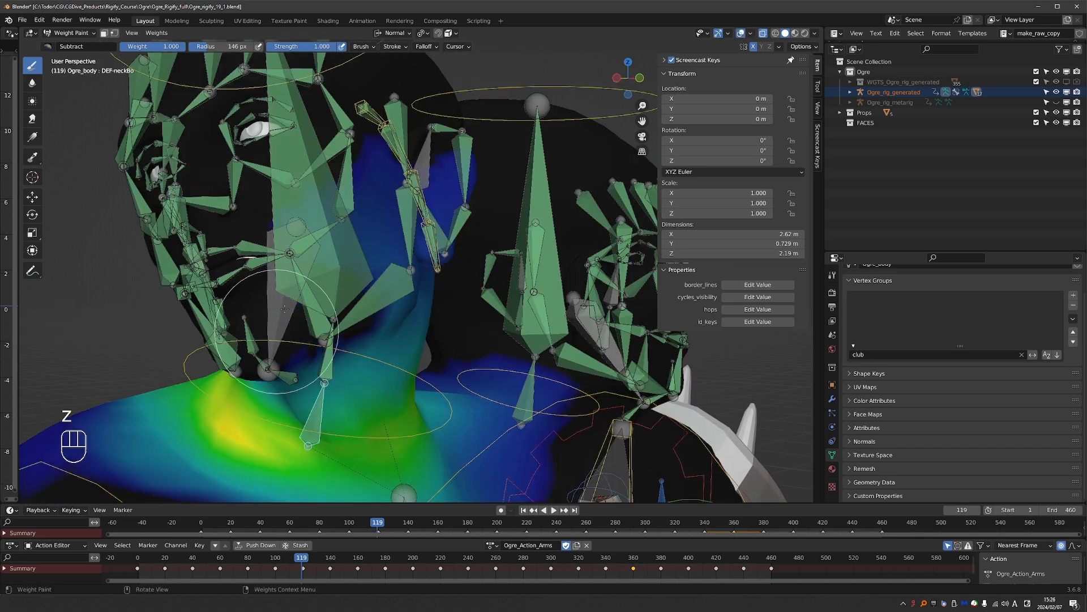
{"action": "middle_click_drag", "start_coordinate": [448, 162], "coordinate": [421, 172]}
{"action": "left_click_drag", "start_coordinate": [386, 271], "coordinate": [229, 318]}
{"action": "middle_click_drag", "start_coordinate": [447, 198], "coordinate": [363, 204]}
{"action": "mouse_move", "coordinate": [269, 218]}
{"action": "left_mouse_down"}
{"action": "mouse_move", "coordinate": [291, 252]}
{"action": "mouse_move", "coordinate": [205, 270]}
{"action": "mouse_move", "coordinate": [111, 258]}
{"action": "left_mouse_up"}
{"action": "mouse_move", "coordinate": [453, 232]}
{"action": "middle_mouse_down"}
{"action": "mouse_move", "coordinate": [574, 229]}
{"action": "mouse_move", "coordinate": [502, 269]}
{"action": "mouse_move", "coordinate": [470, 238]}
{"action": "middle_mouse_up"}
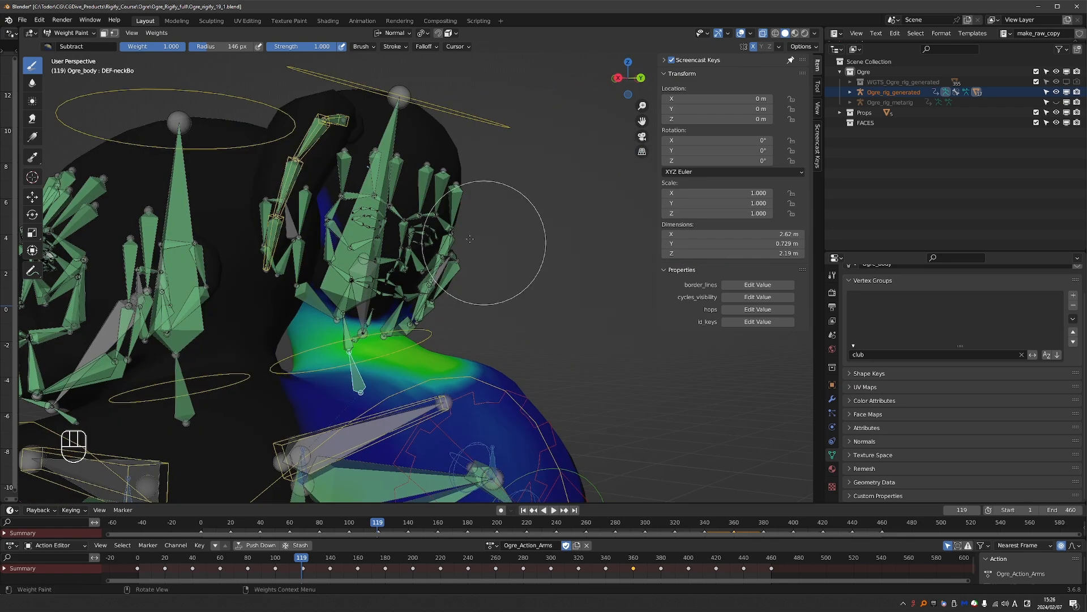
Display the weights of neck bone DEF-neckJo and subtract them from the second head
{"action": "middle_click_drag", "start_coordinate": [334, 269], "coordinate": [411, 150]}
{"action": "left_click", "coordinate": [498, 245], "text": "ctrl"}
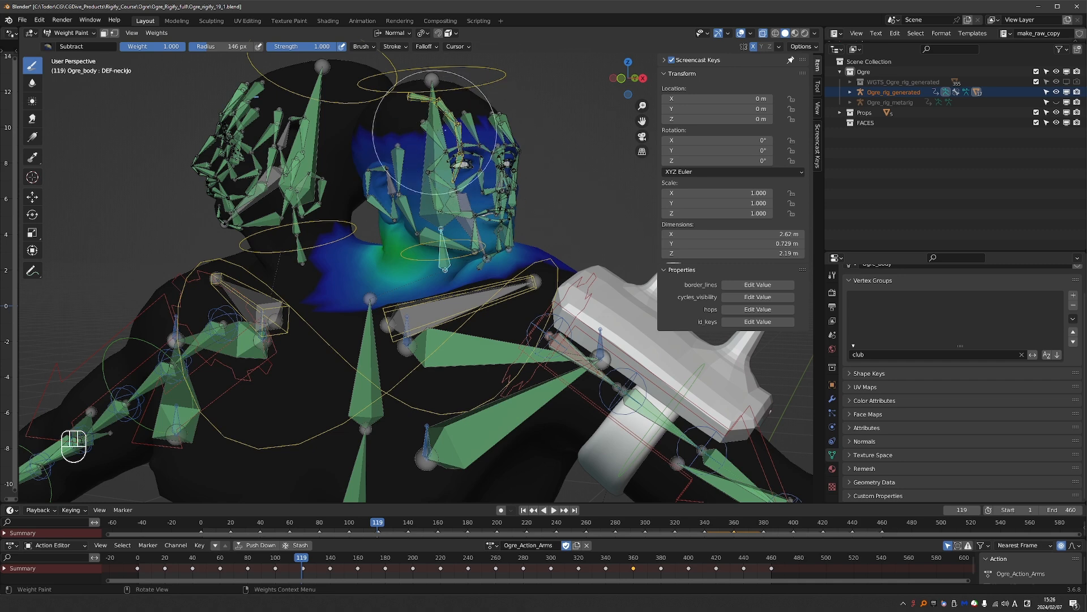
{"action": "mouse_move", "coordinate": [375, 150]}
{"action": "left_mouse_down"}
{"action": "mouse_move", "coordinate": [499, 141]}
{"action": "mouse_move", "coordinate": [465, 156]}
{"action": "mouse_move", "coordinate": [366, 160]}
{"action": "left_mouse_up"}
{"action": "middle_click_drag", "start_coordinate": [367, 160], "coordinate": [352, 153]}
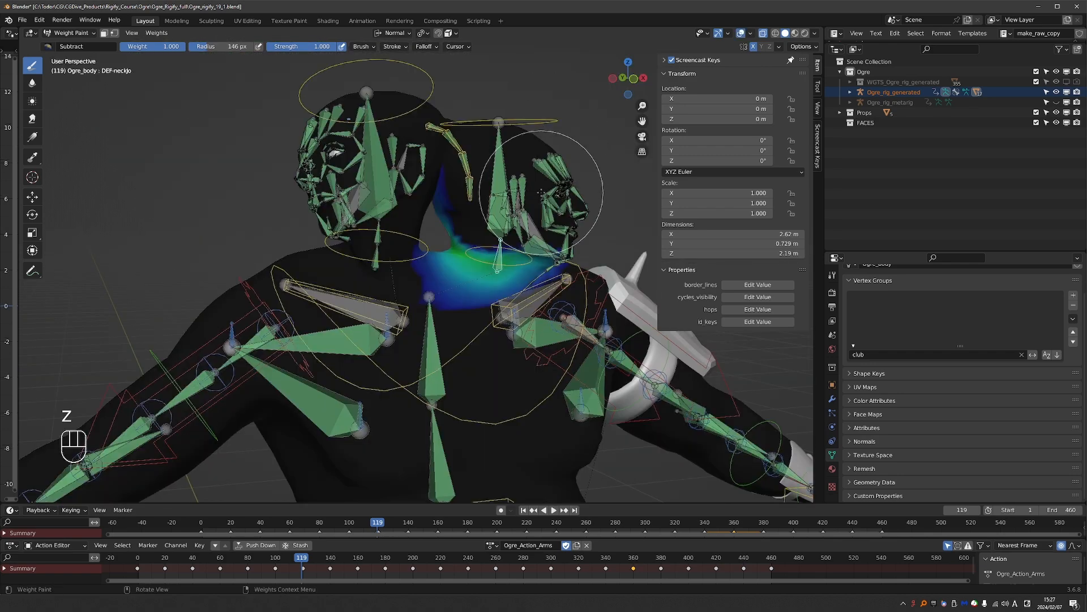
Display the DEF-neckBo weights again and inspect their spread over the neck and upper back
{"action": "middle_click_drag", "start_coordinate": [436, 187], "coordinate": [409, 183]}
{"action": "left_click", "coordinate": [512, 248], "text": "ctrl"}
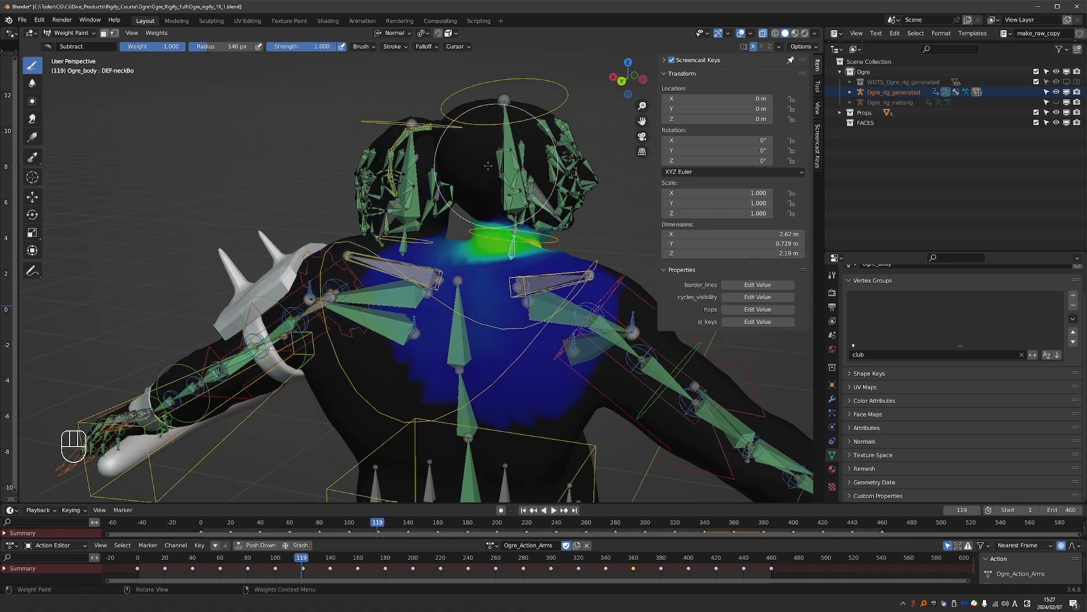
{"action": "middle_click_drag", "start_coordinate": [504, 222], "coordinate": [480, 209]}
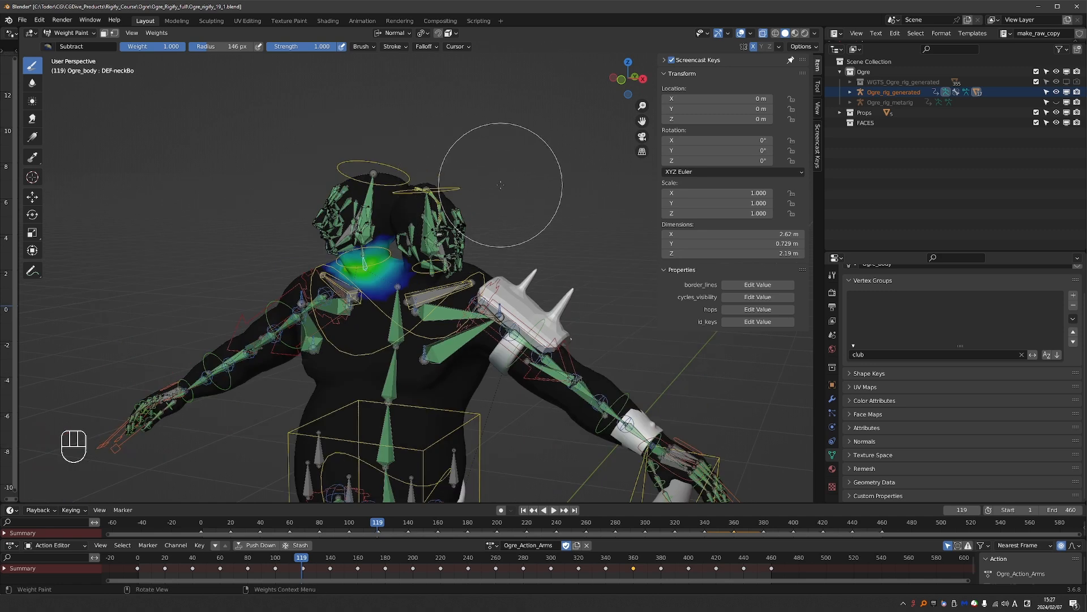
Clear the rotations of the head controls head.001 and head so both heads face straight forward
{"action": "left_click", "coordinate": [469, 187], "text": "ctrl"}
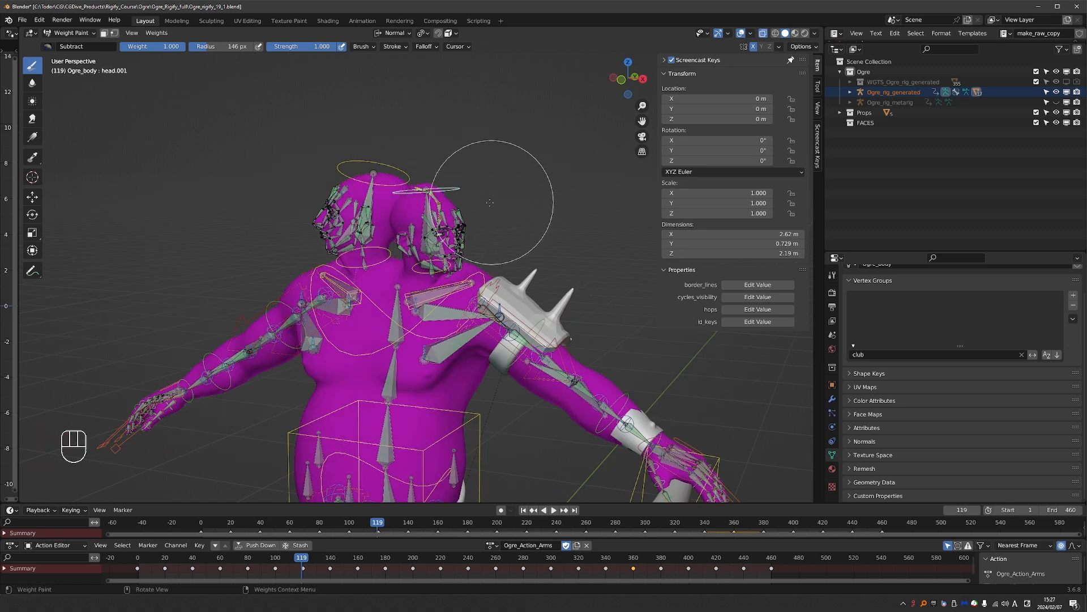
{"action": "key", "text": "r"}
{"action": "key", "text": "r"}
{"action": "key", "text": "alt+r"}
{"action": "key", "text": "alt+t"}
{"action": "key", "text": "alt+r"}
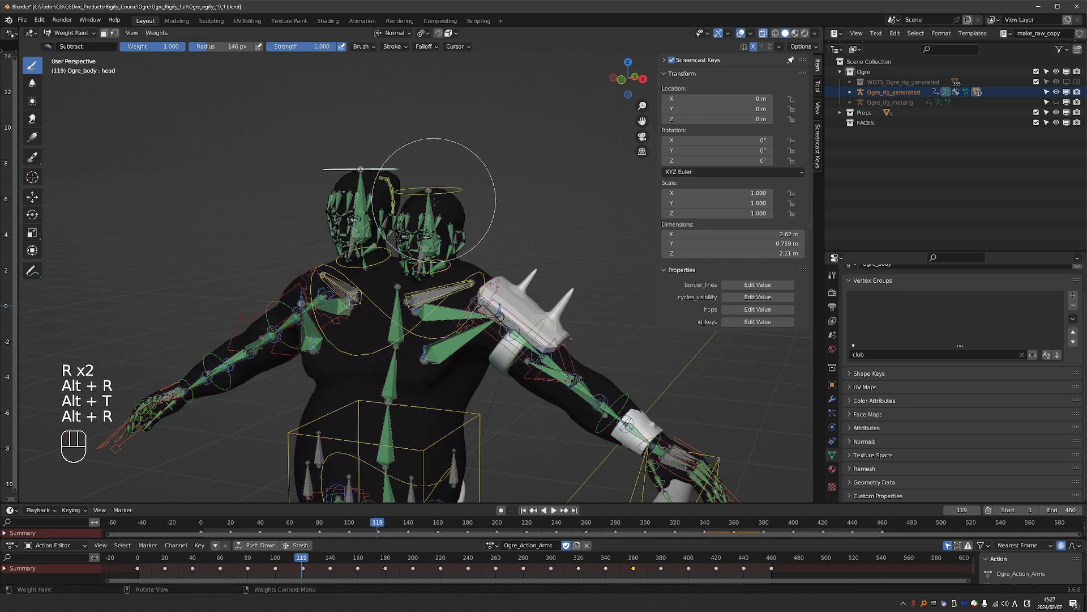
Leave Weight Paint mode, select the generated rig, show its Face layer and enter Pose Mode
{"action": "key", "text": "Tab"}
{"action": "scroll", "coordinate": [390, 225], "scroll_direction": "up", "scroll_amount": 5}
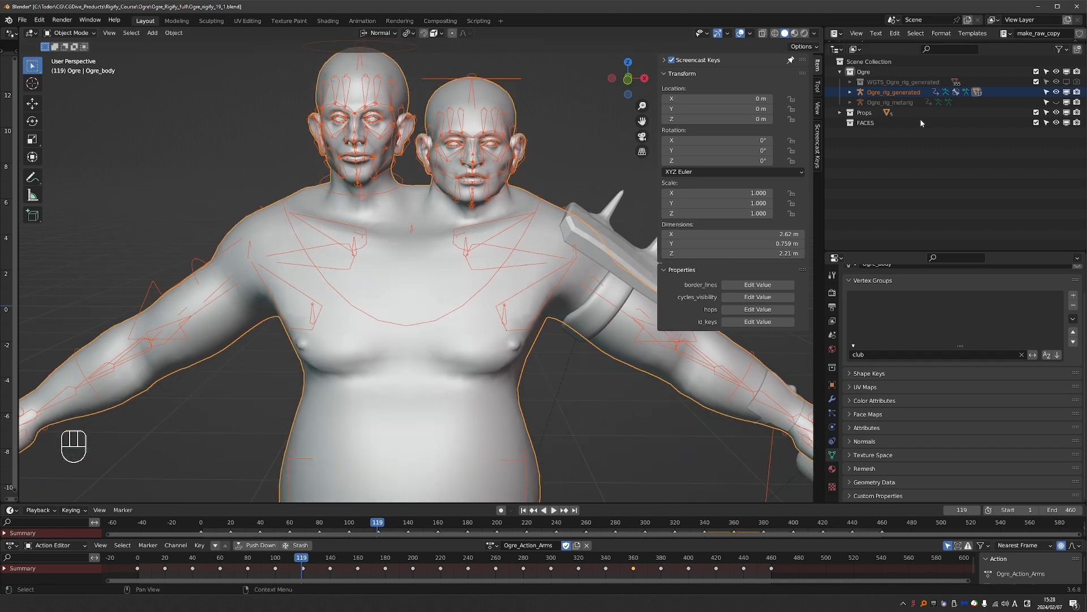
{"action": "left_click", "coordinate": [506, 90]}
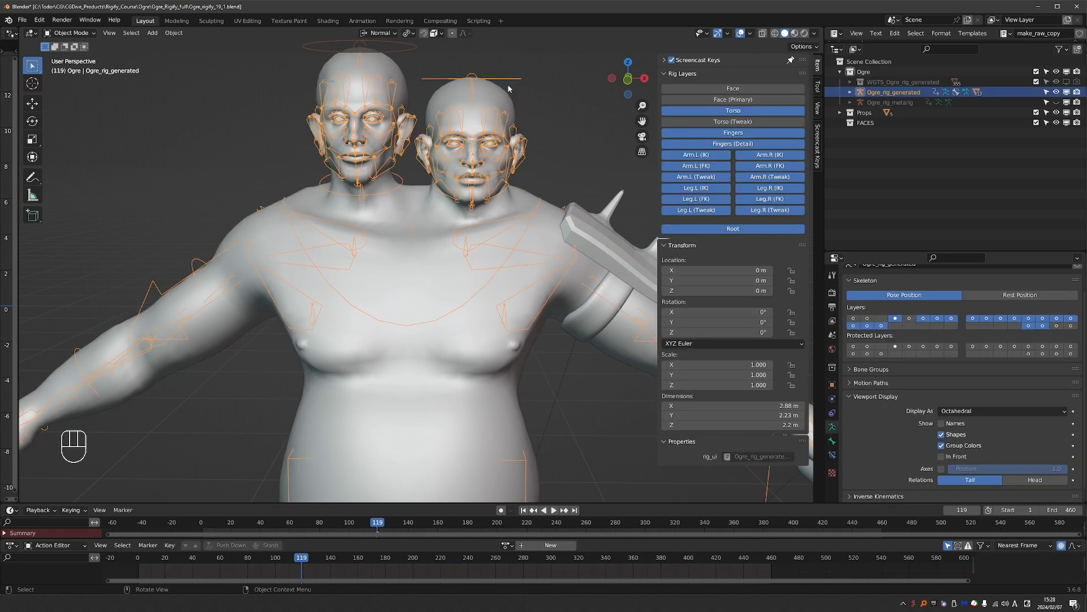
{"action": "scroll", "coordinate": [487, 162], "scroll_direction": "up", "scroll_amount": 2}
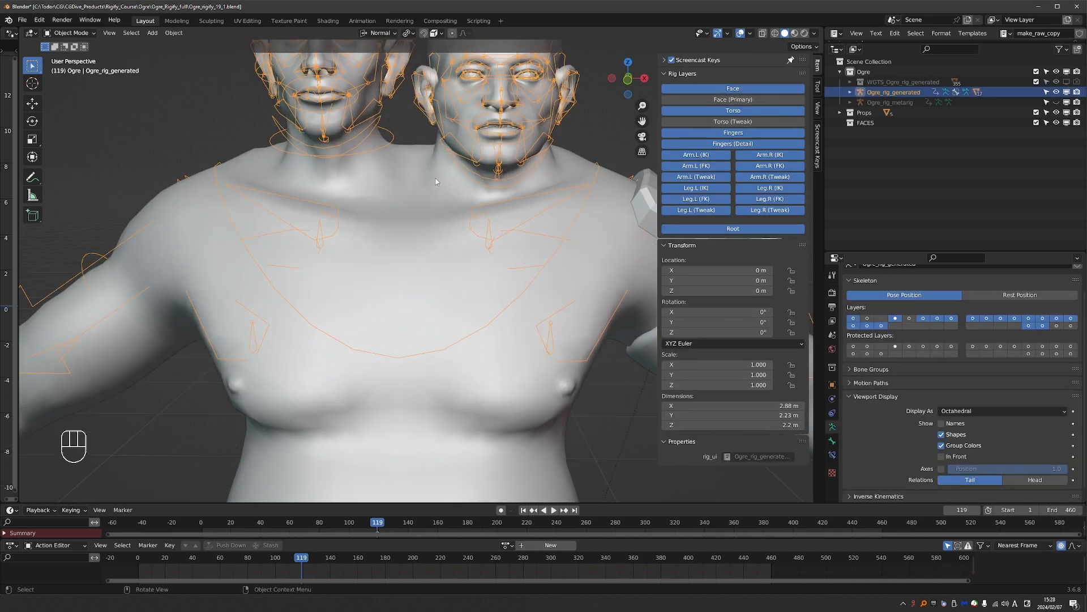
{"action": "key", "text": "Tab"}
Test the second head's jaw by rotating Jo_jaw_master with overlays hidden, and reset its location and rotation
{"action": "middle_click_drag", "start_coordinate": [511, 167], "coordinate": [504, 188], "text": "shift"}
{"action": "left_click", "coordinate": [500, 192]}
{"action": "key", "text": "r"}
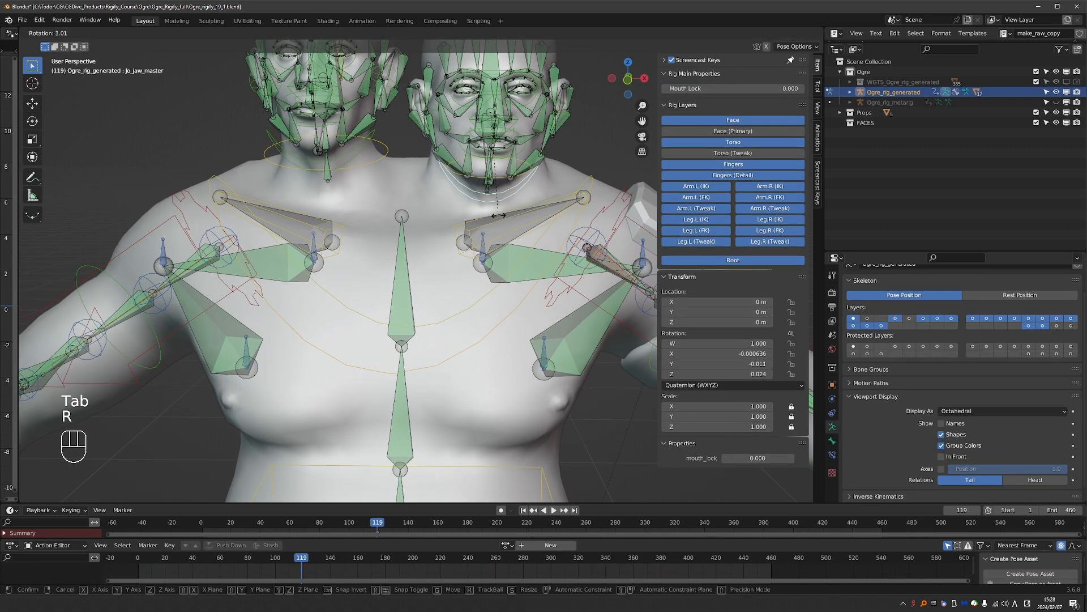
{"action": "key", "text": "r"}
{"action": "key", "text": "r"}
{"action": "left_click", "coordinate": [497, 190]}
{"action": "key", "text": "shift+alt+z"}
{"action": "key", "text": "r"}
{"action": "key", "text": "r"}
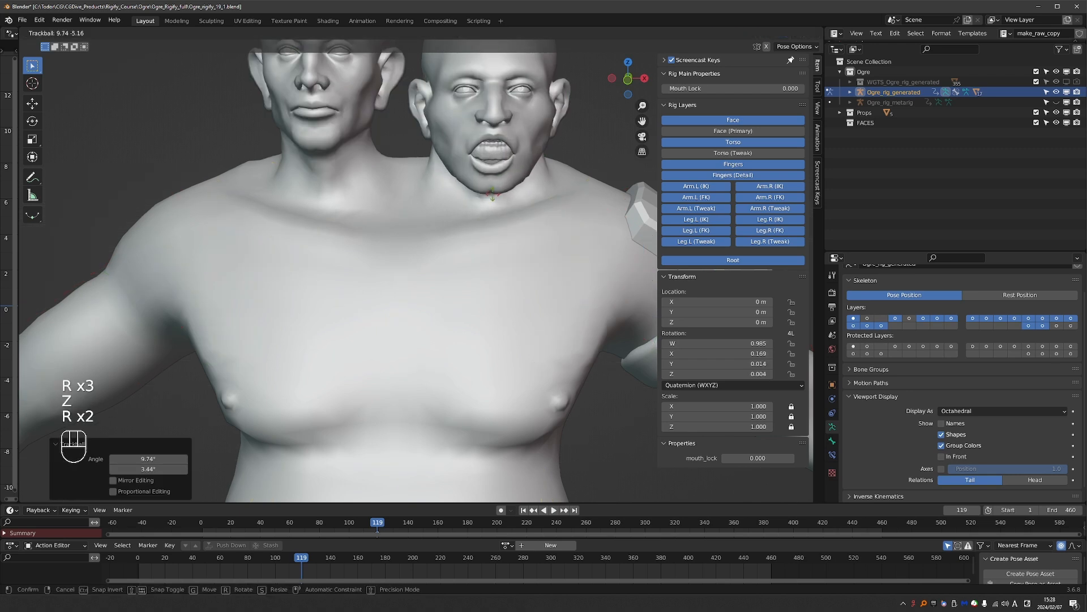
{"action": "left_click", "coordinate": [495, 194]}
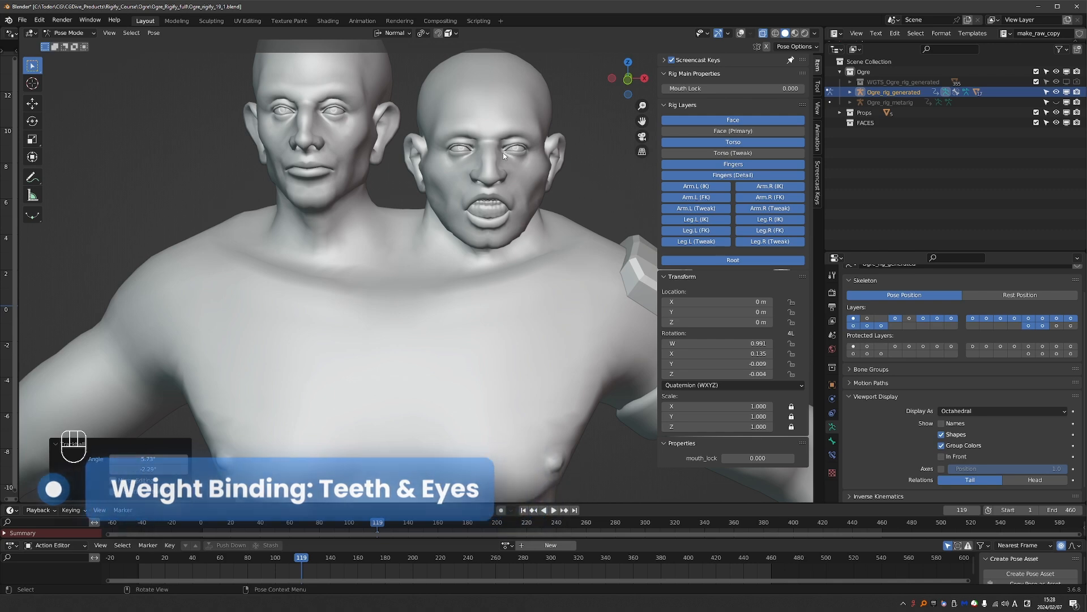
{"action": "key", "text": "shift+alt+z"}
{"action": "key", "text": "alt+g"}
{"action": "key", "text": "alt+r"}
Return to Object Mode and hide the body mesh, leaving the eyes, teeth and tongues accessible
{"action": "key", "text": "Tab"}
{"action": "left_click", "coordinate": [442, 236]}
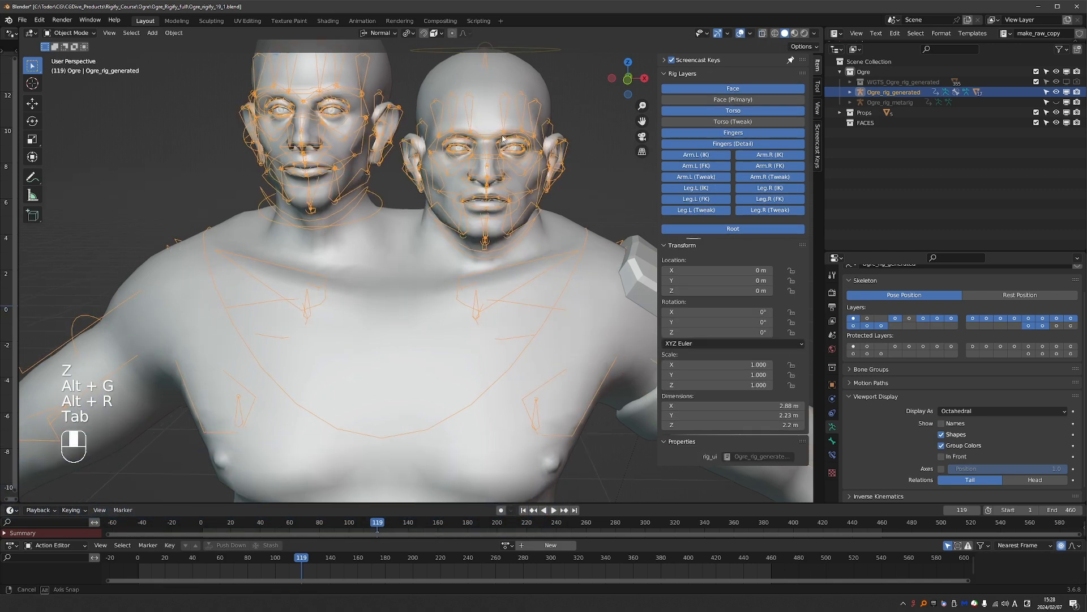
{"action": "left_click", "coordinate": [487, 152]}
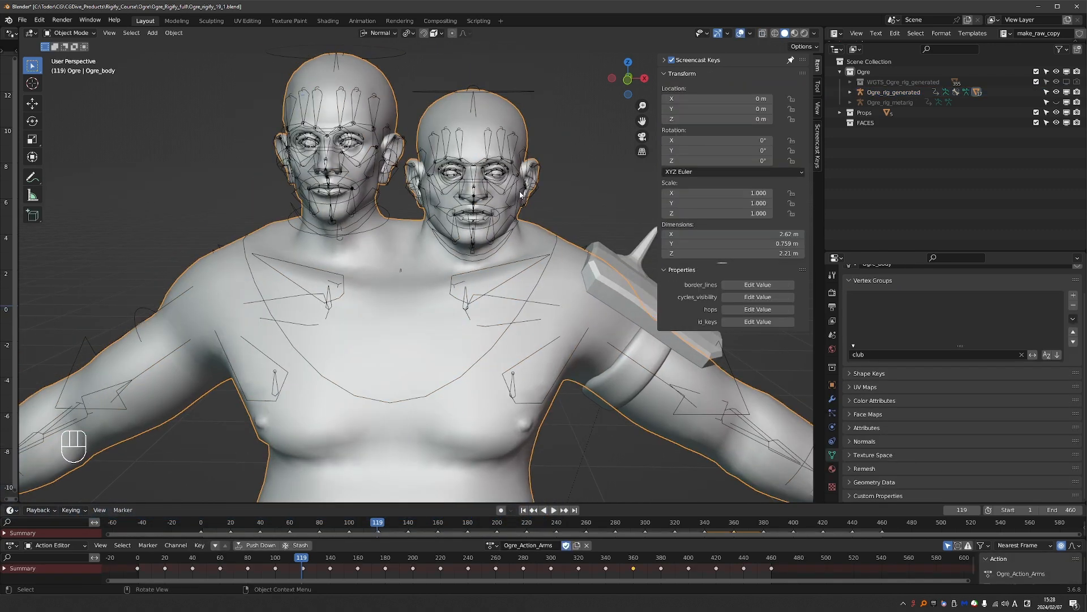
{"action": "key", "text": "h"}
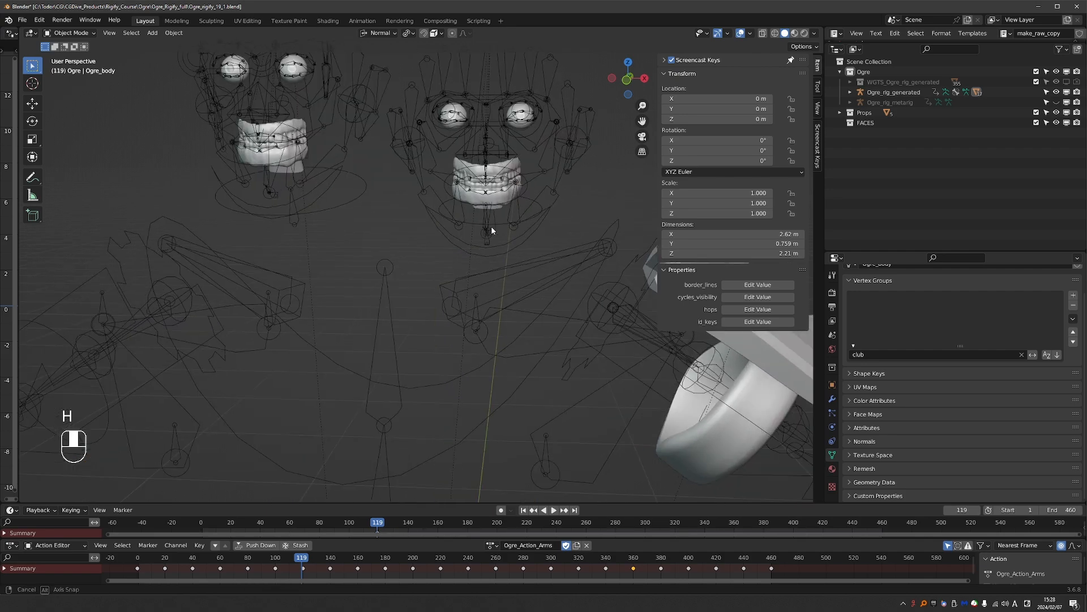
{"action": "left_click", "coordinate": [491, 226]}
{"action": "middle_click_drag", "start_coordinate": [498, 168], "coordinate": [500, 265]}
{"action": "key", "text": "ctrl+z"}
{"action": "key", "text": "ctrl+z"}
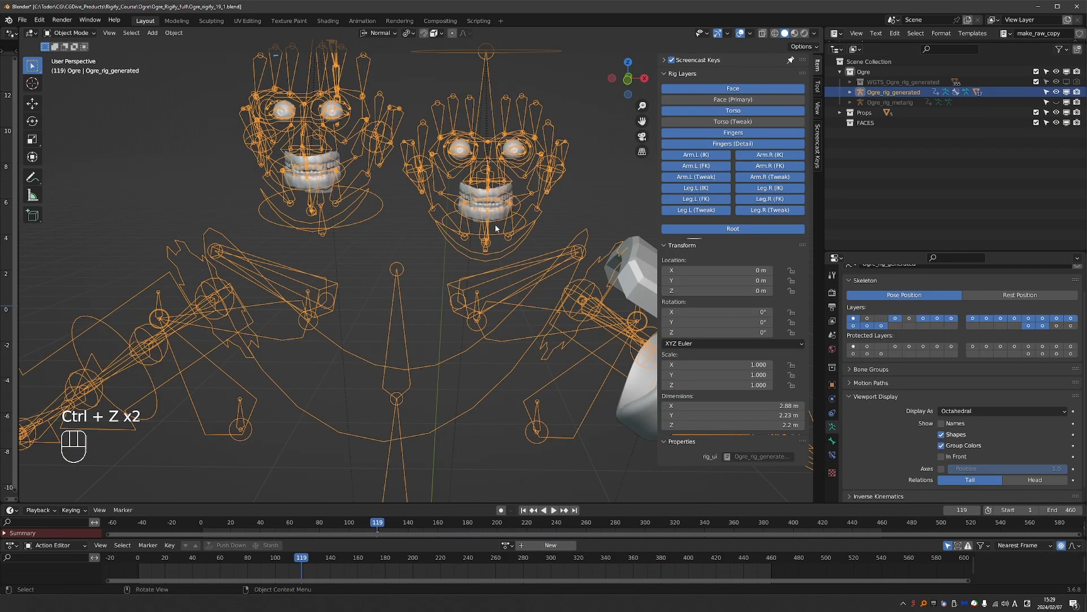
Select the second head's upper and lower teeth together with its right eye
{"action": "left_click", "coordinate": [496, 196]}
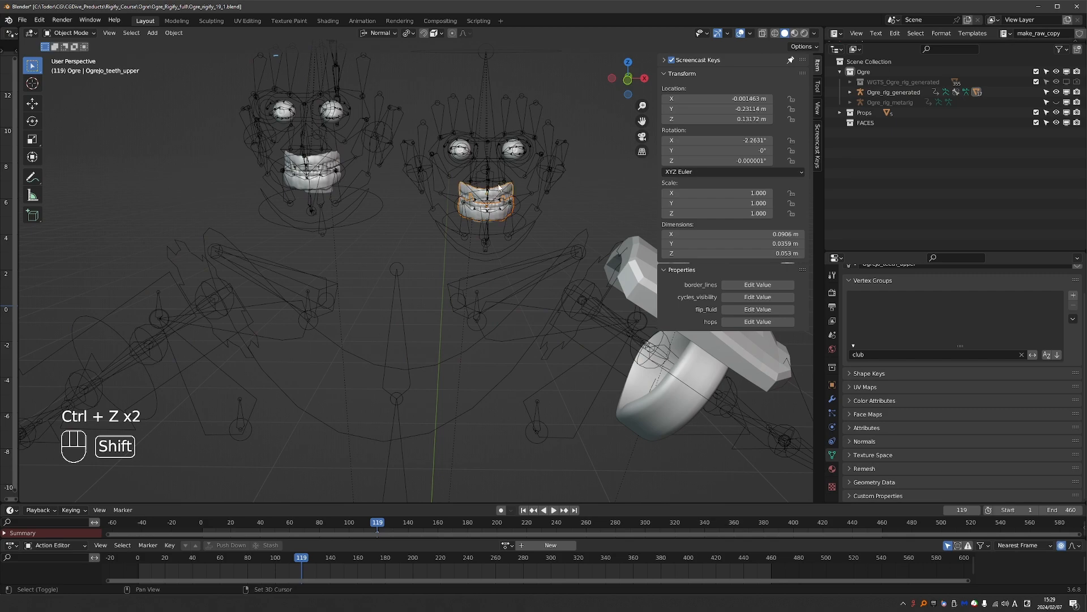
{"action": "scroll", "coordinate": [512, 155], "scroll_direction": "up", "scroll_amount": 4}
{"action": "middle_click_drag", "start_coordinate": [513, 156], "coordinate": [388, 330], "text": "shift"}
{"action": "left_click", "coordinate": [334, 228], "text": "shift"}
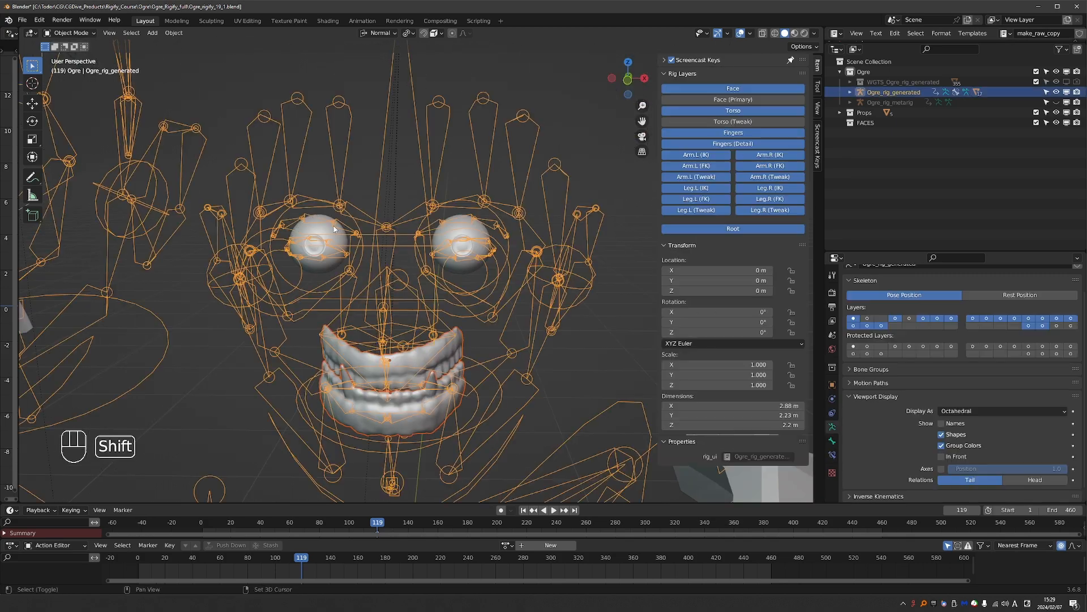
{"action": "key", "text": "ctrl+z"}
{"action": "left_click", "coordinate": [320, 234], "text": "shift"}
{"action": "left_click", "coordinate": [466, 229], "text": "shift"}
{"action": "key", "text": "ctrl+z"}
{"action": "key", "text": "ctrl+z"}
{"action": "key", "text": "ctrl+z"}
{"action": "key", "text": "ctrl+z"}
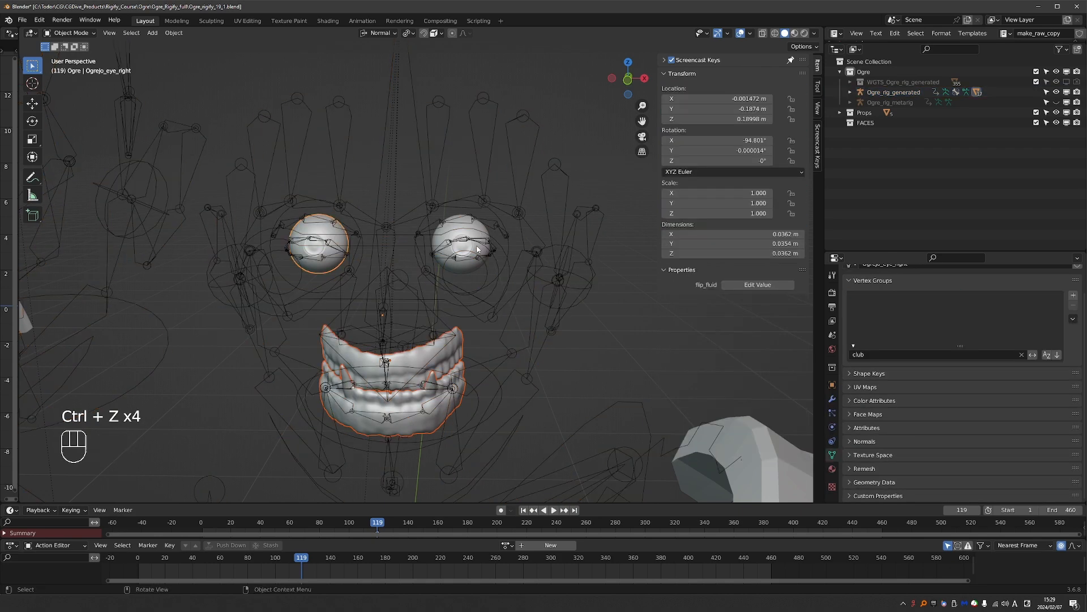
Add the second head's left eye and tongue to the selection
{"action": "scroll", "coordinate": [481, 231], "scroll_direction": "up", "scroll_amount": 2}
{"action": "left_click", "coordinate": [480, 233], "text": "shift"}
{"action": "middle_click_drag", "start_coordinate": [480, 233], "coordinate": [312, 372]}
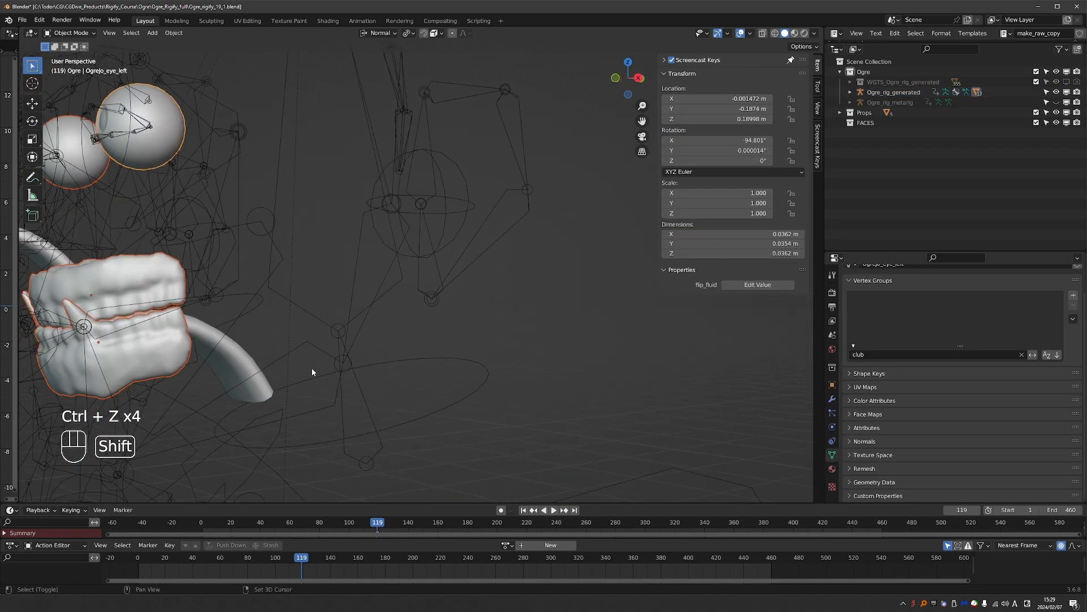
{"action": "left_click", "coordinate": [235, 352], "text": "shift"}
Add the first head's tongue, teeth and eyes to the selection and clear all their parents, keeping the transformation
{"action": "scroll", "coordinate": [243, 358], "scroll_direction": "down", "scroll_amount": 5}
{"action": "middle_click_drag", "start_coordinate": [243, 359], "coordinate": [315, 357]}
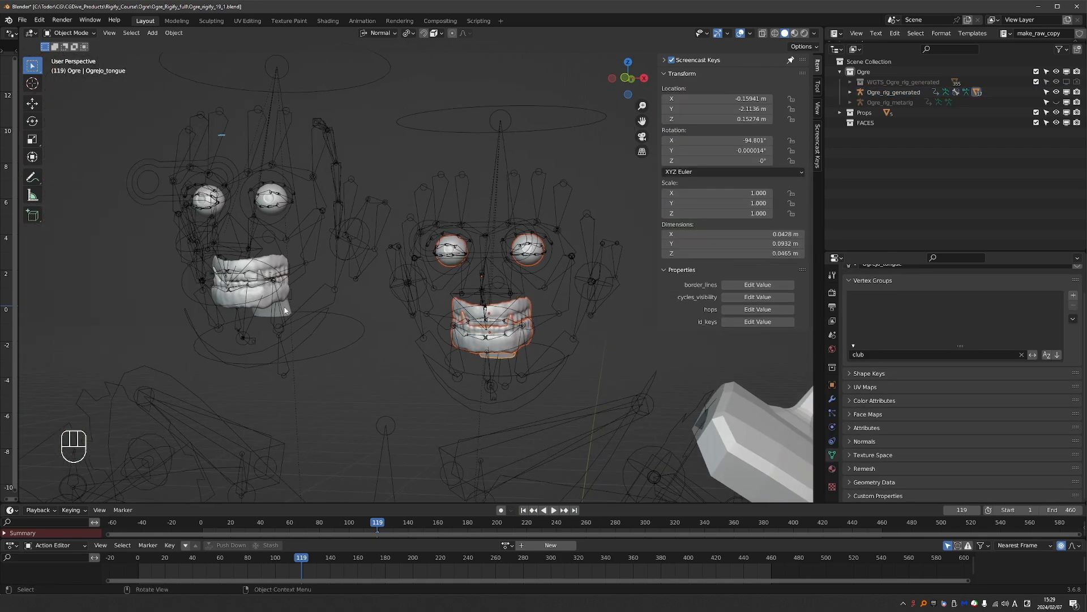
{"action": "scroll", "coordinate": [283, 340], "scroll_direction": "up", "scroll_amount": 3}
{"action": "left_click", "coordinate": [145, 327], "text": "shift"}
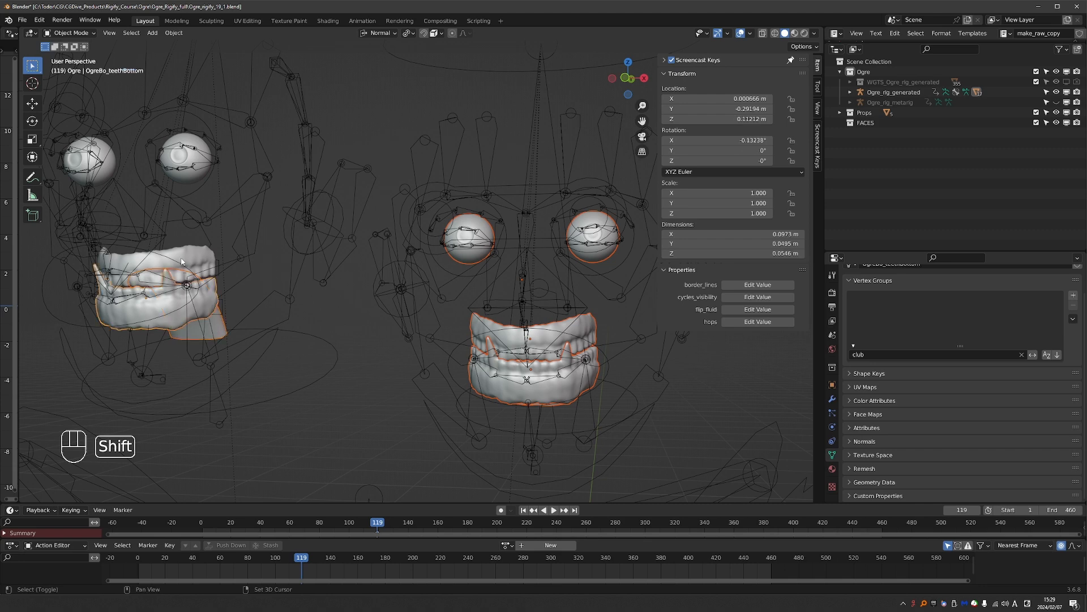
{"action": "left_click", "coordinate": [154, 265], "text": "shift"}
{"action": "scroll", "coordinate": [130, 187], "scroll_direction": "up", "scroll_amount": 3}
{"action": "middle_click_drag", "start_coordinate": [117, 136], "coordinate": [517, 327], "text": "shift"}
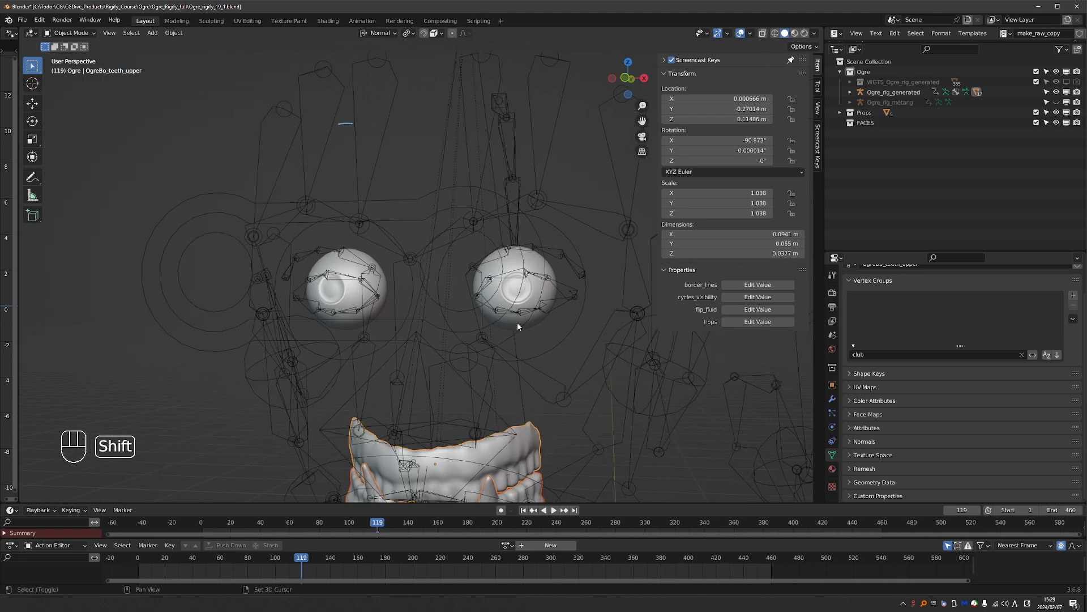
{"action": "left_click", "coordinate": [528, 295], "text": "shift"}
{"action": "left_click", "coordinate": [376, 311], "text": "shift"}
{"action": "scroll", "coordinate": [398, 285], "scroll_direction": "down", "scroll_amount": 4}
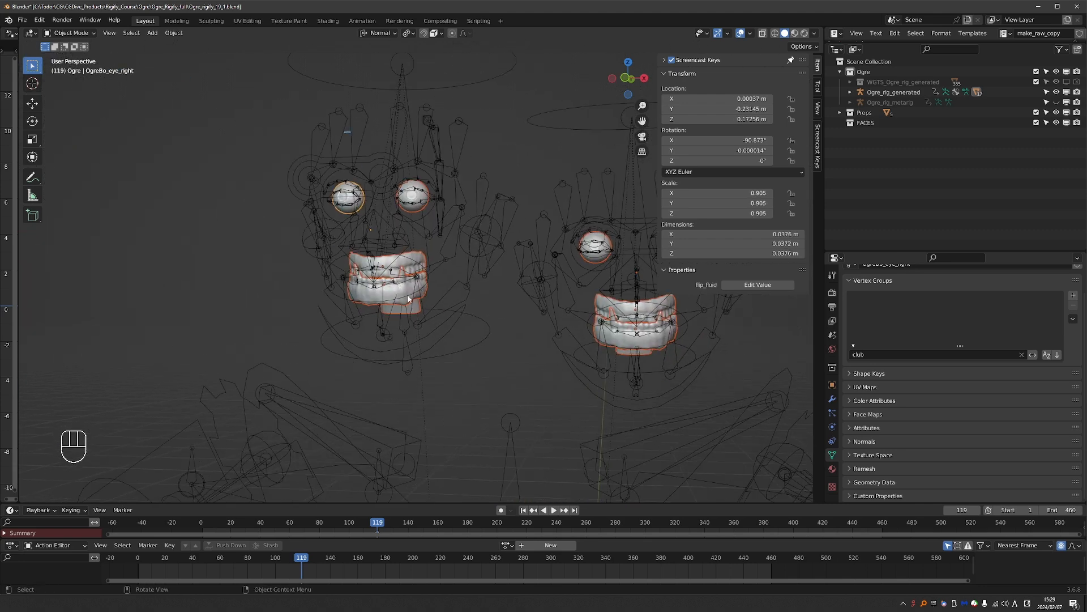
{"action": "key", "text": "alt+p"}
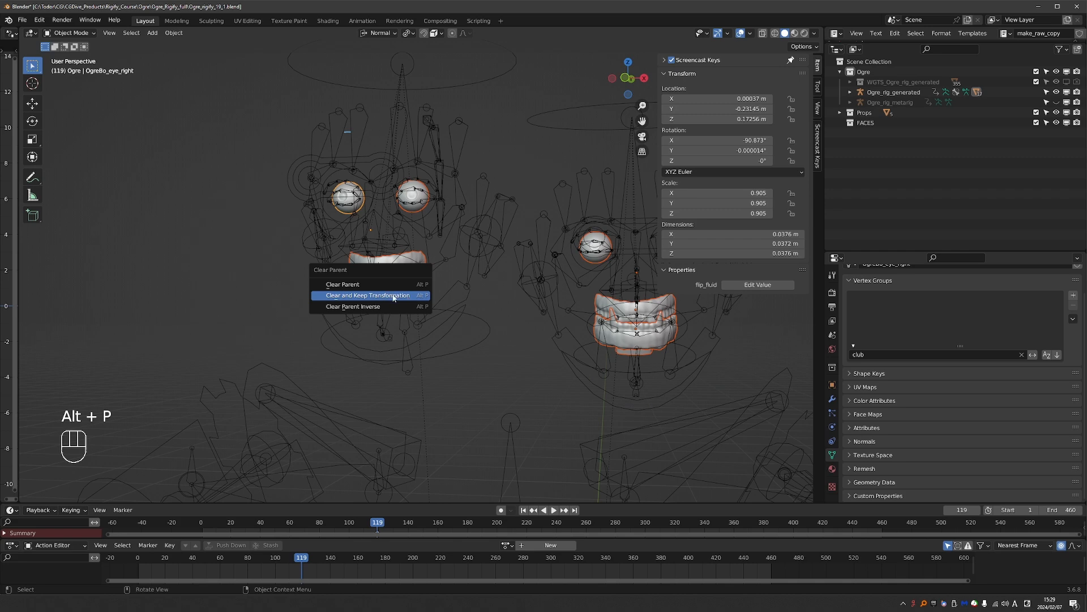
{"action": "left_click", "coordinate": [393, 300]}
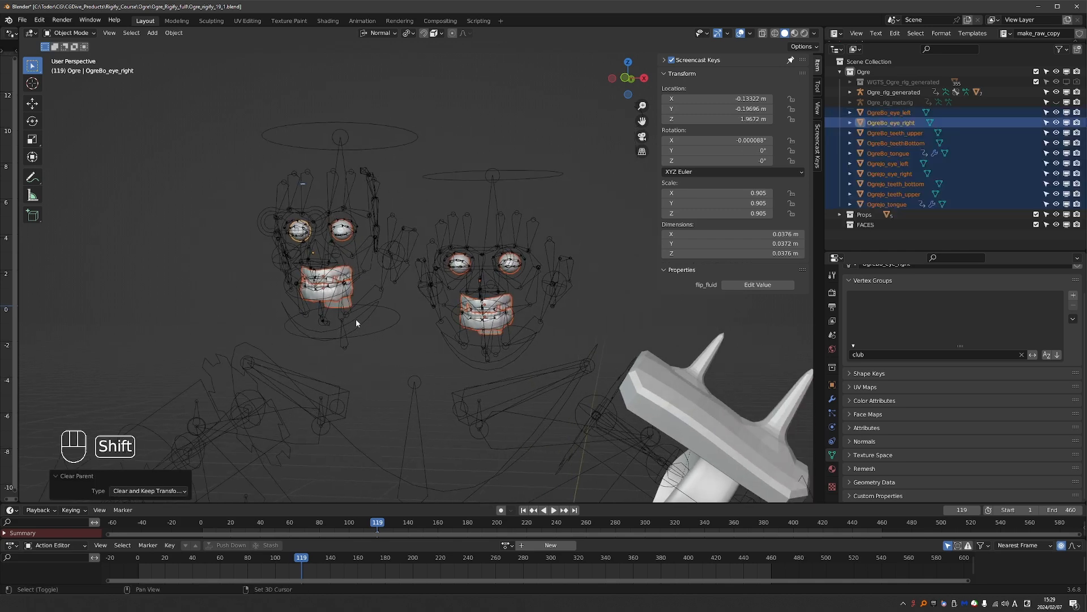
Parent the selected eyes, teeth and tongues to the generated rig using Armature Deform With Empty Groups
{"action": "left_click", "coordinate": [518, 222], "text": "shift"}
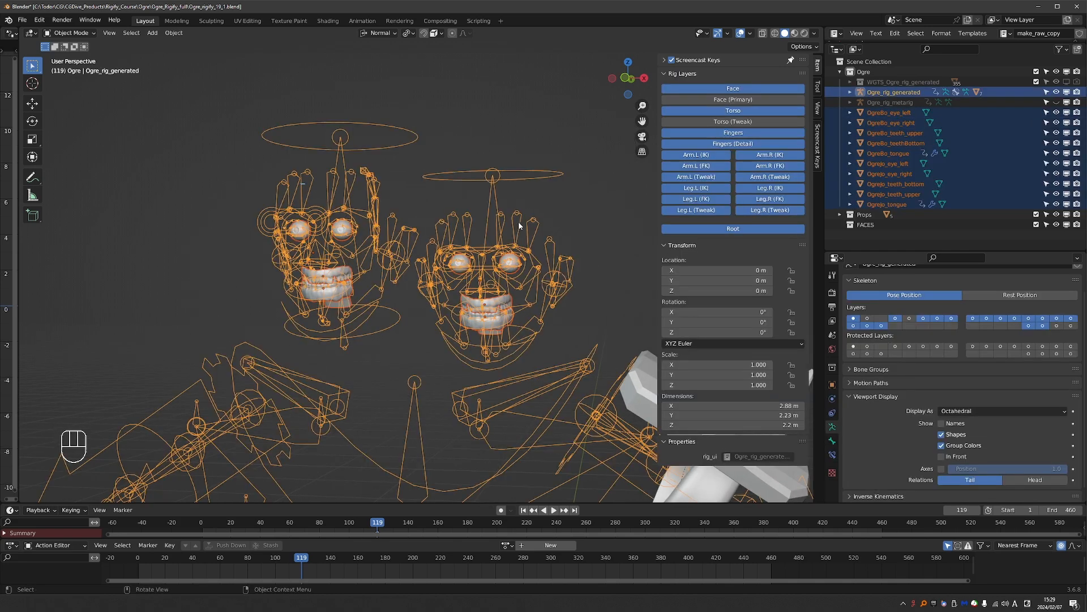
{"action": "key", "text": "ctrl+p"}
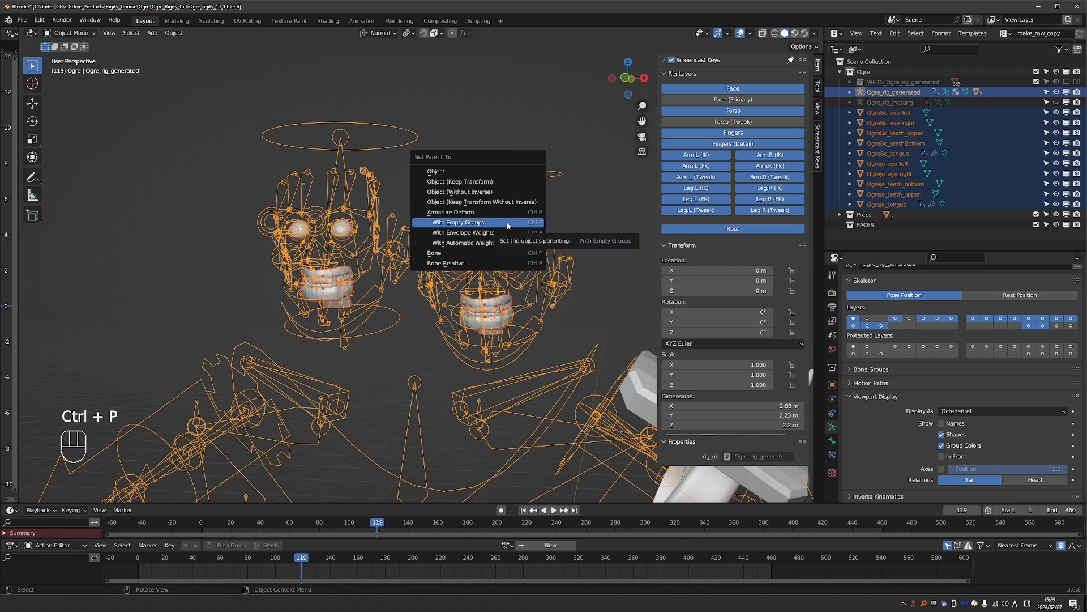
{"action": "left_click", "coordinate": [507, 223]}
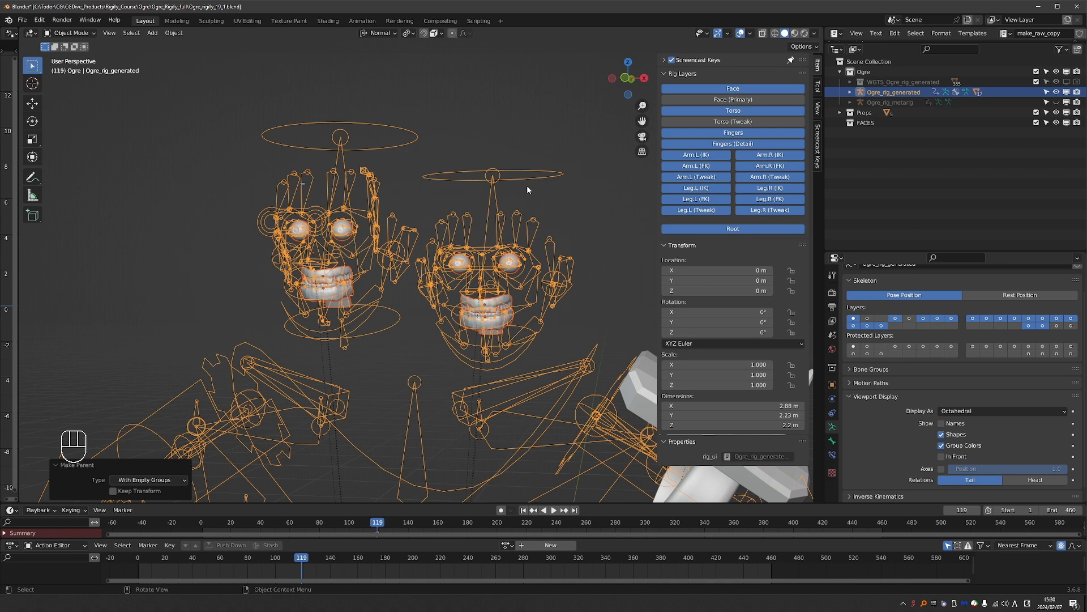
{"action": "scroll", "coordinate": [447, 300], "scroll_direction": "up", "scroll_amount": 4}
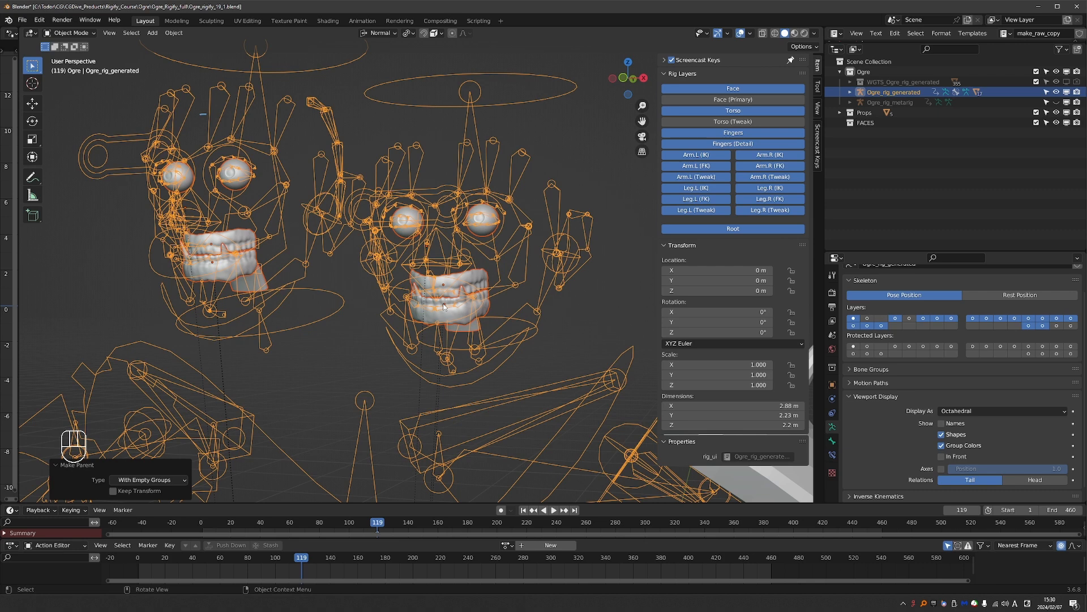
Test-rotate the Jo head's jaw control in Pose Mode to check whether the lower teeth follow, leaving the pose unchanged
{"action": "key", "text": "Tab"}
{"action": "key", "text": "r"}
{"action": "key", "text": "r"}
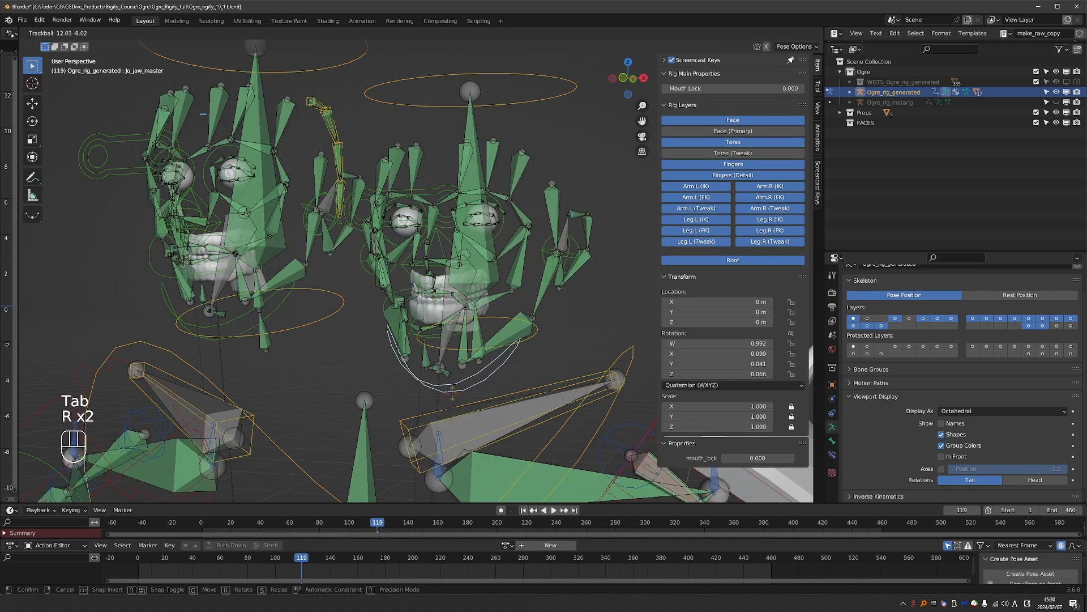
{"action": "key", "text": "Tab"}
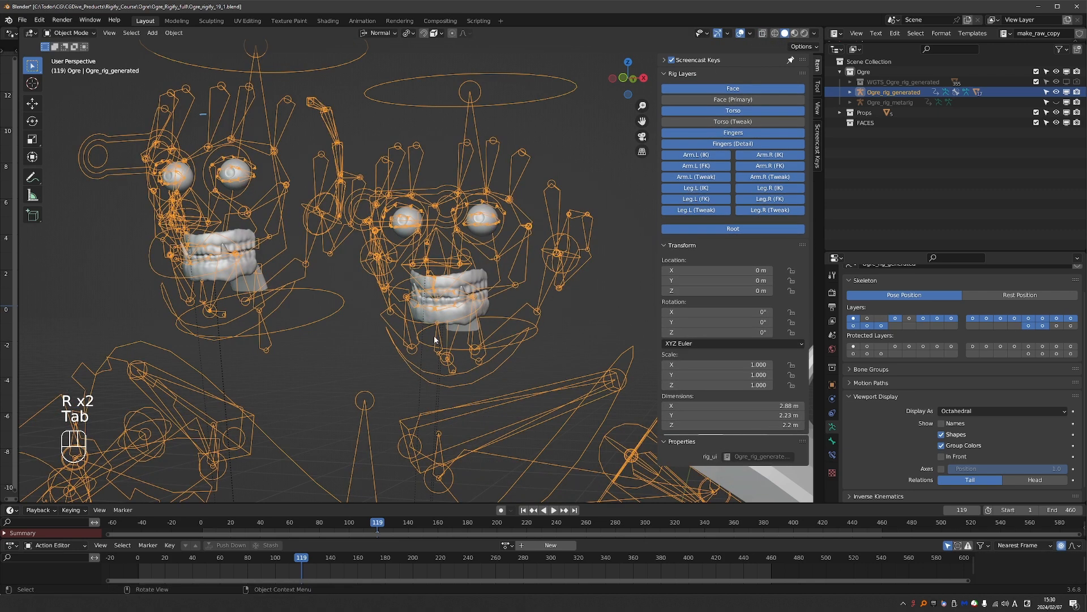
Filter the vertex groups by "teeth" and assign all vertices of the Jo head's lower teeth to DEF-Jo_teeth.B
{"action": "left_click", "coordinate": [452, 315]}
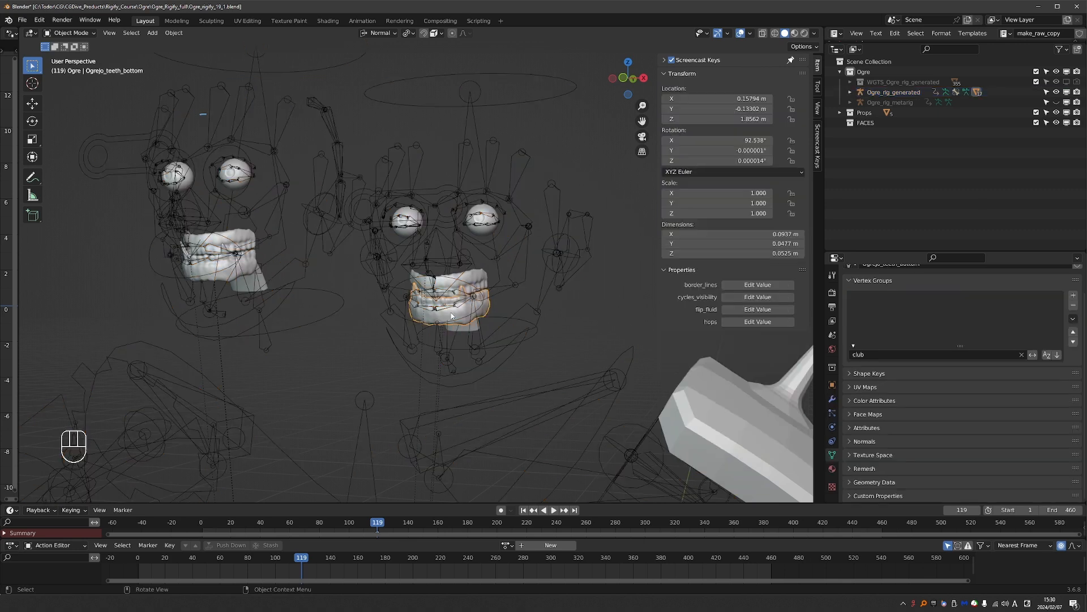
{"action": "key", "text": "Tab"}
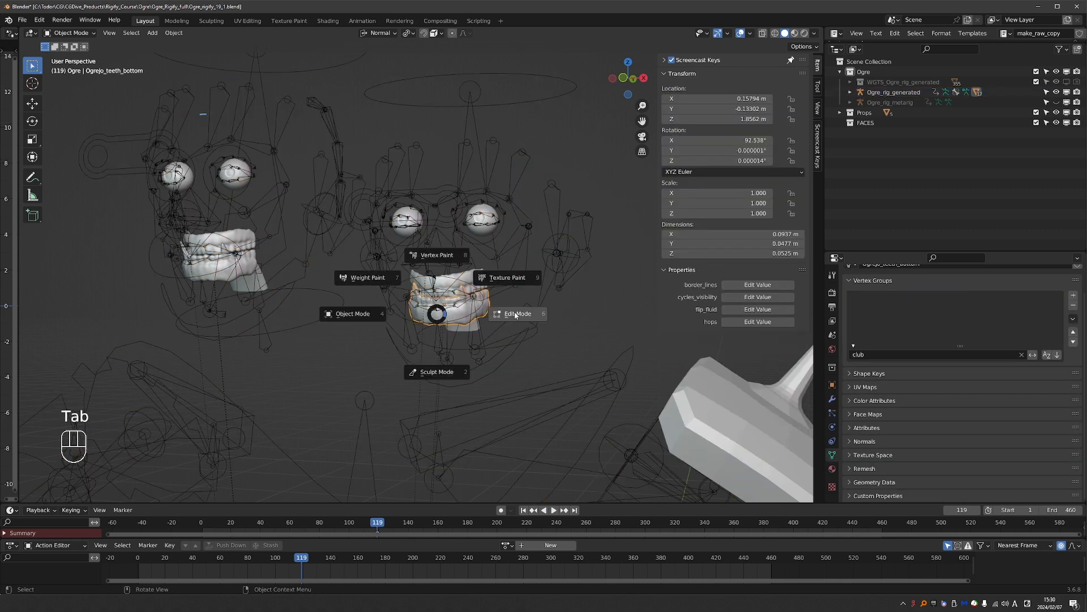
{"action": "left_click", "coordinate": [516, 315]}
{"action": "key", "text": "alt+a"}
{"action": "key", "text": "a"}
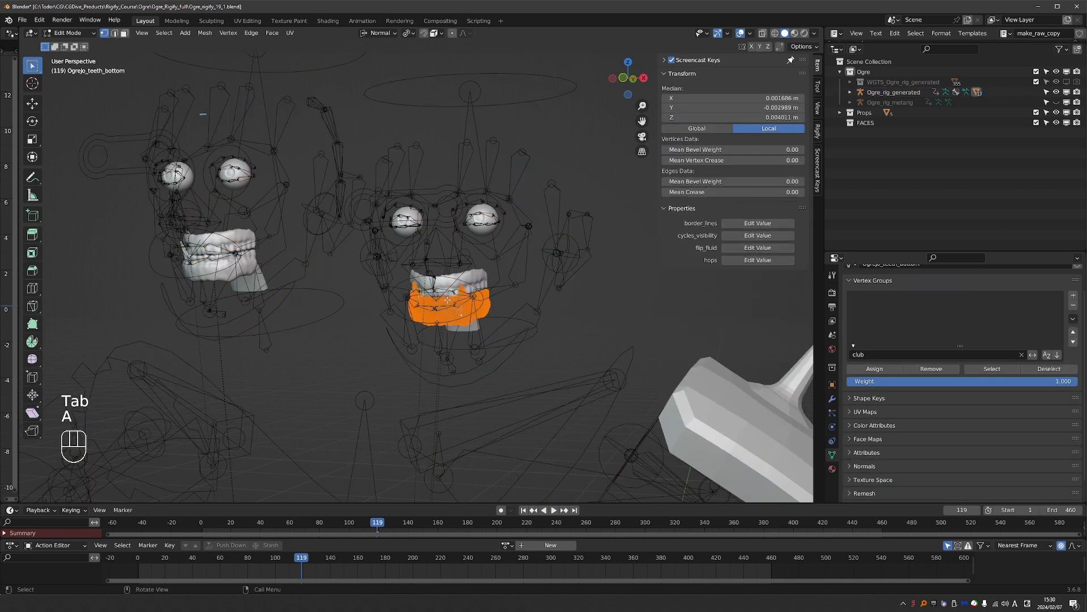
{"action": "left_click", "coordinate": [1022, 355]}
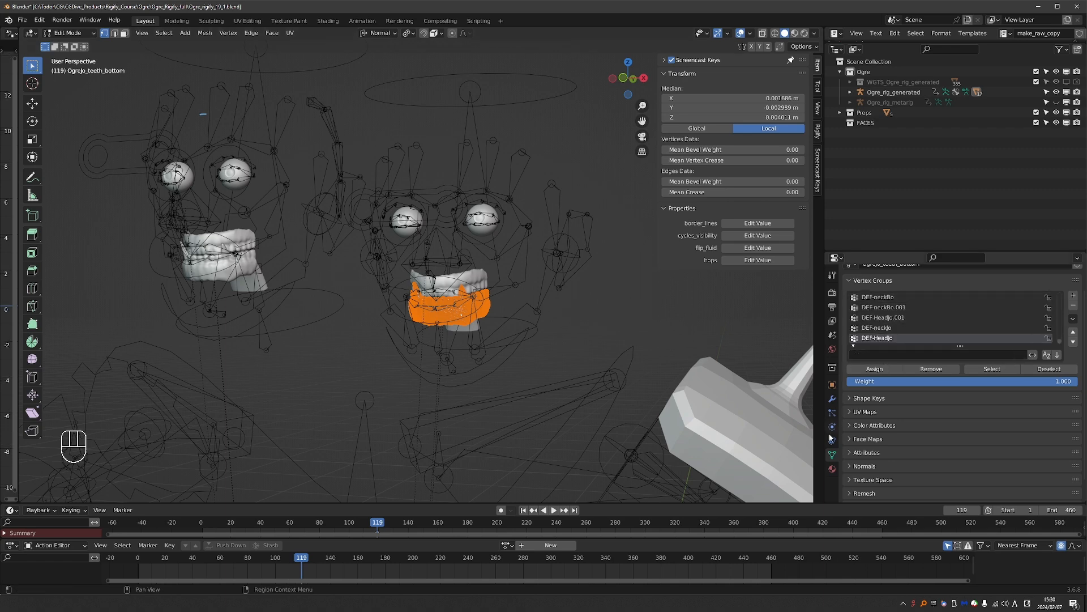
{"action": "left_click", "coordinate": [885, 354]}
{"action": "type", "text": "teeth"}
{"action": "key", "text": "Return"}
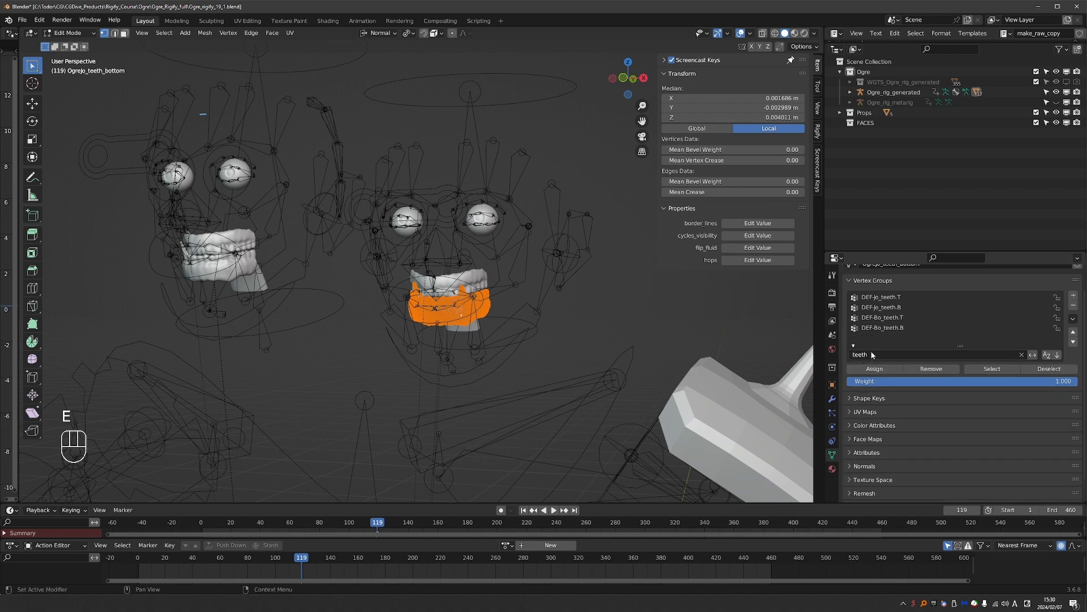
{"action": "left_click", "coordinate": [869, 310]}
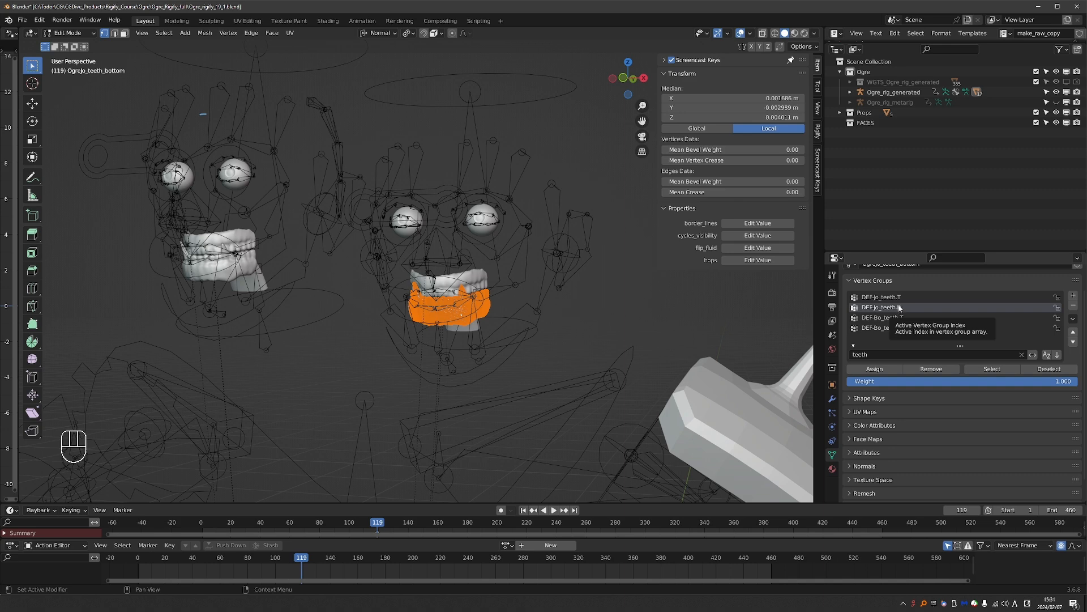
{"action": "left_click", "coordinate": [890, 367]}
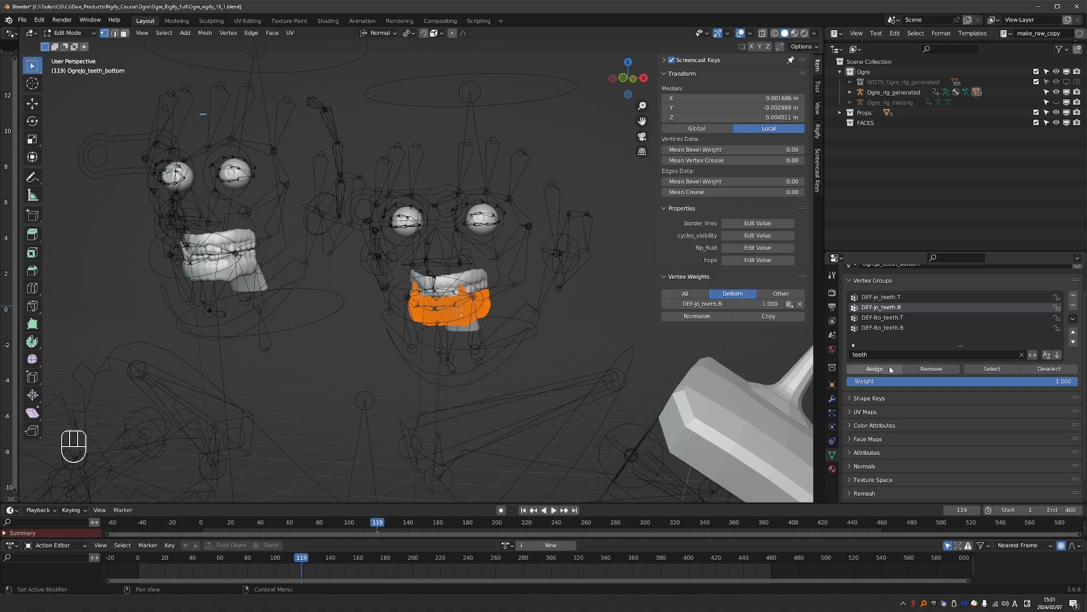
{"action": "key", "text": "Tab"}
Assign all vertices of the Jo head's upper teeth to the DEF-Jo_teeth.T vertex group
{"action": "left_click", "coordinate": [467, 278]}
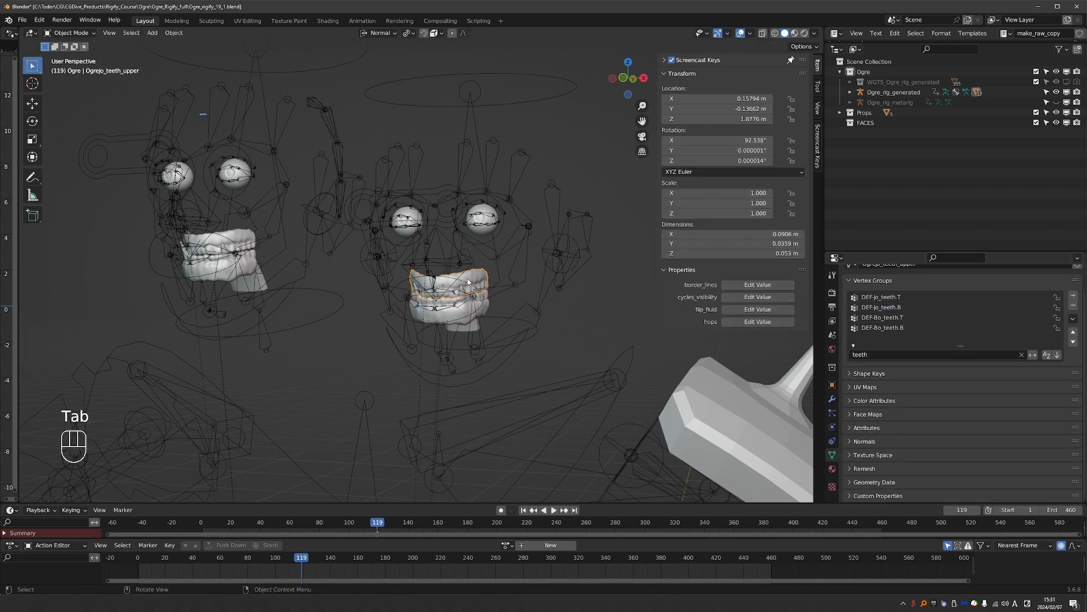
{"action": "key", "text": "Tab"}
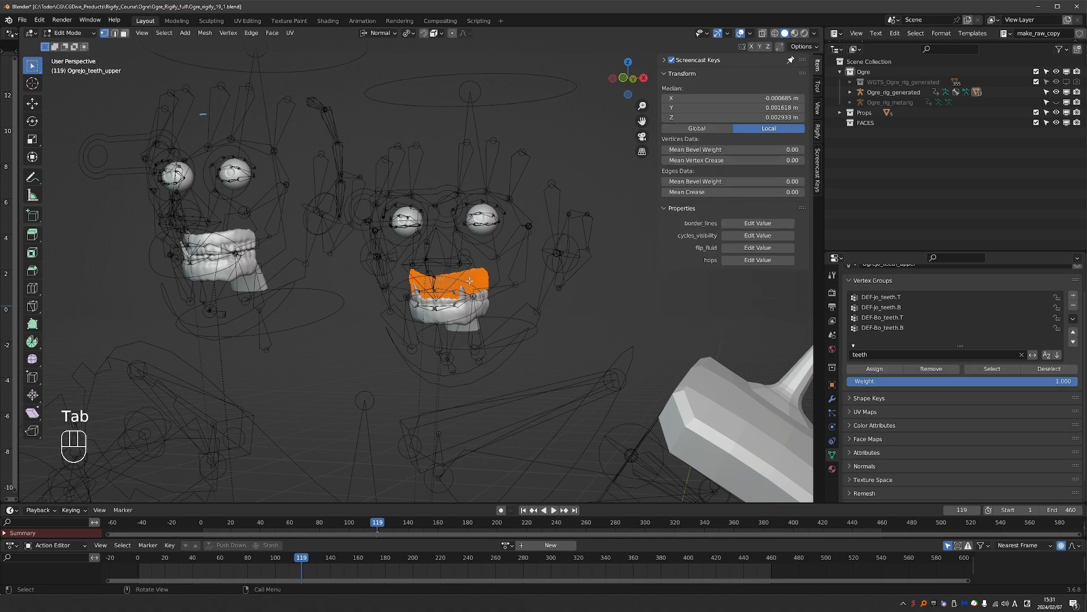
{"action": "key", "text": "a"}
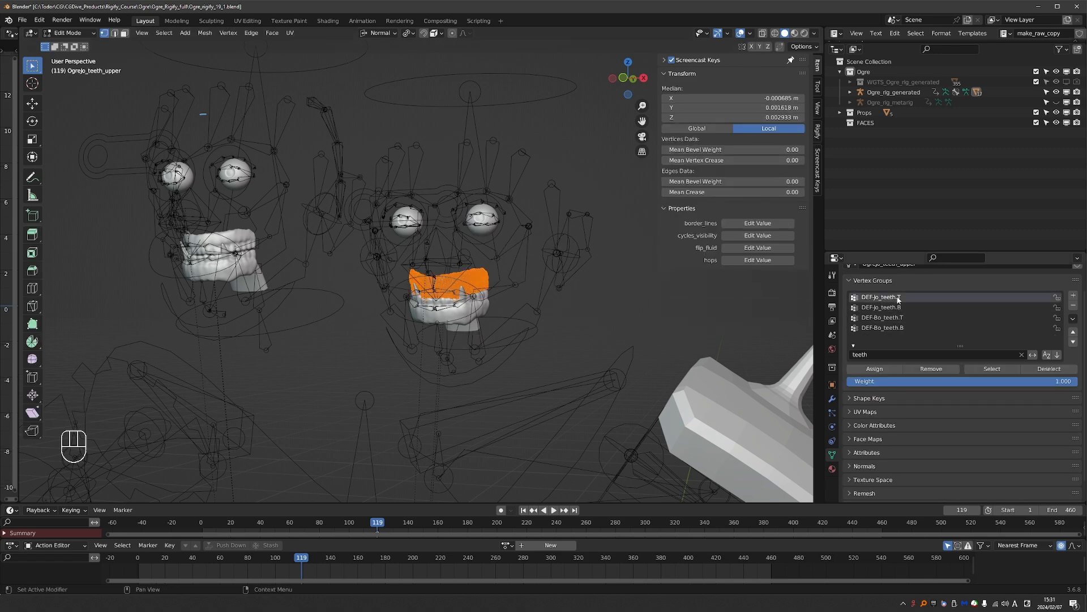
{"action": "left_click", "coordinate": [875, 368]}
{"action": "key", "text": "Tab"}
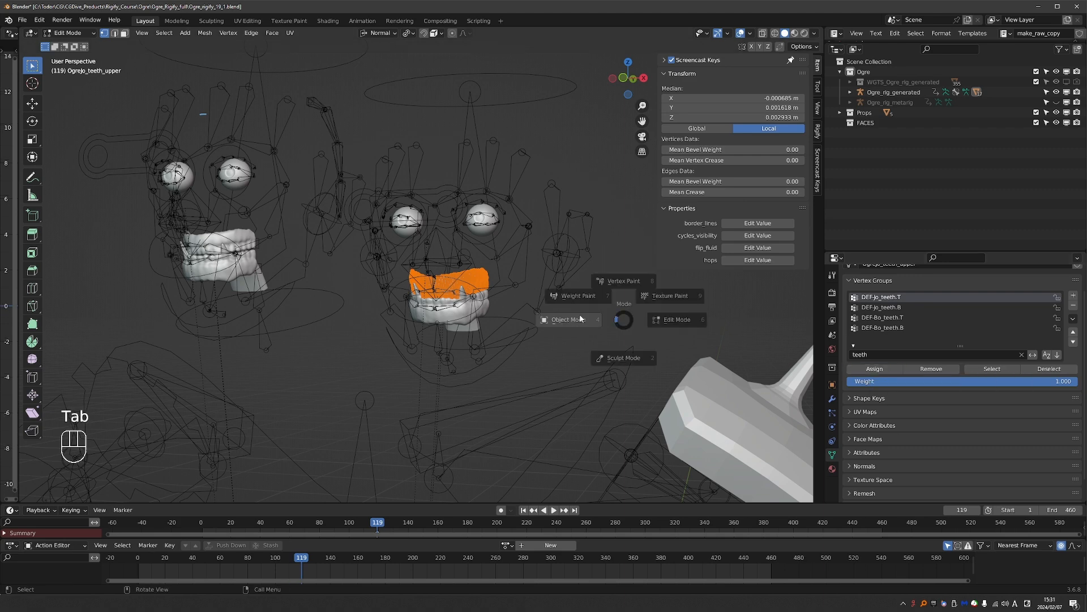
Assign all vertices of the Bo head's lower teeth to the DEF-Bo_teeth.B vertex group
{"action": "left_click", "coordinate": [230, 278]}
{"action": "left_click", "coordinate": [224, 277]}
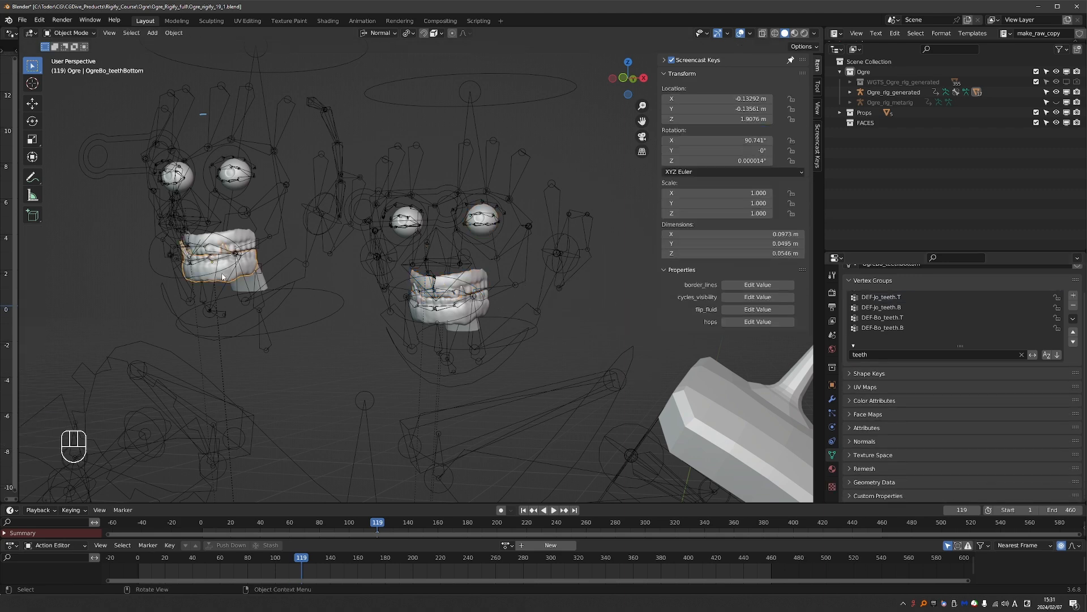
{"action": "key", "text": "Tab"}
{"action": "key", "text": "a"}
{"action": "key", "text": "ctrl+z"}
{"action": "key", "text": "Tab"}
{"action": "key", "text": "Tab"}
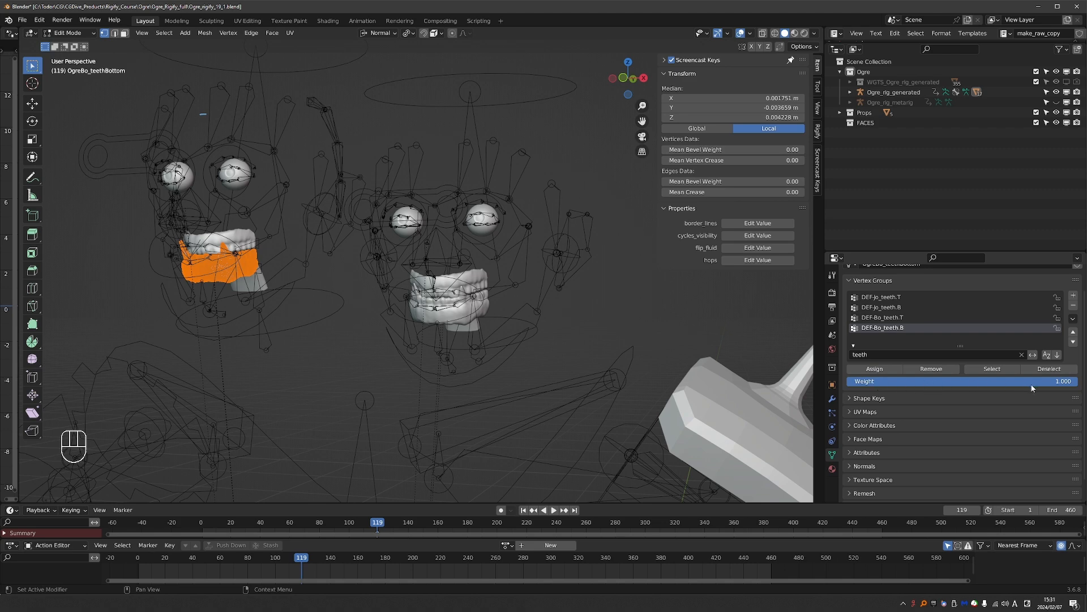
{"action": "key", "text": "Tab"}
Assign all vertices of the Bo head's upper teeth to the DEF-Bo_teeth.T vertex group
{"action": "left_click", "coordinate": [235, 230]}
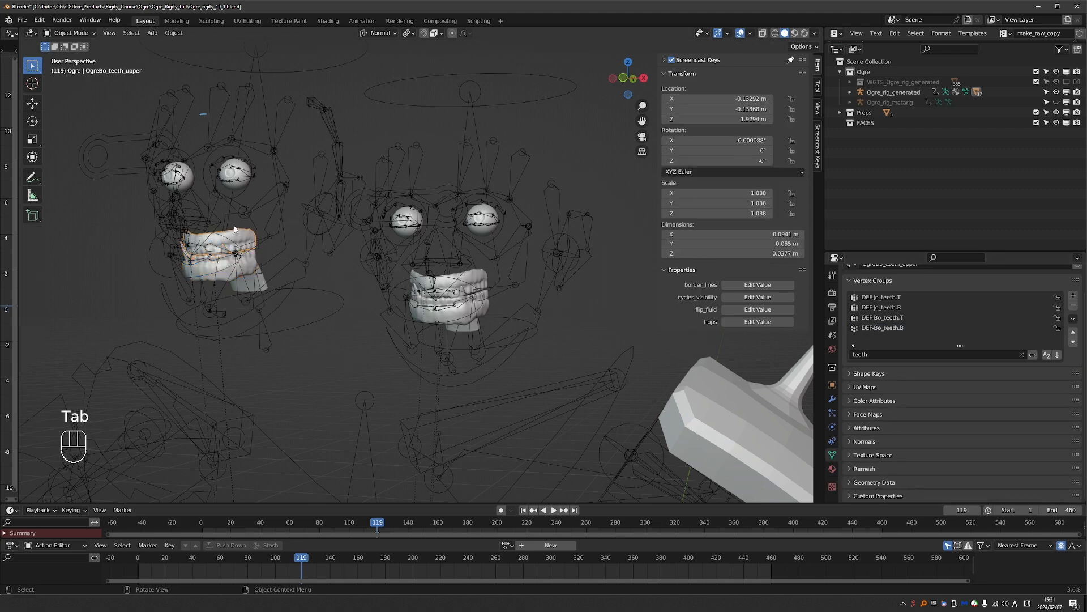
{"action": "key", "text": "Tab"}
{"action": "key", "text": "a"}
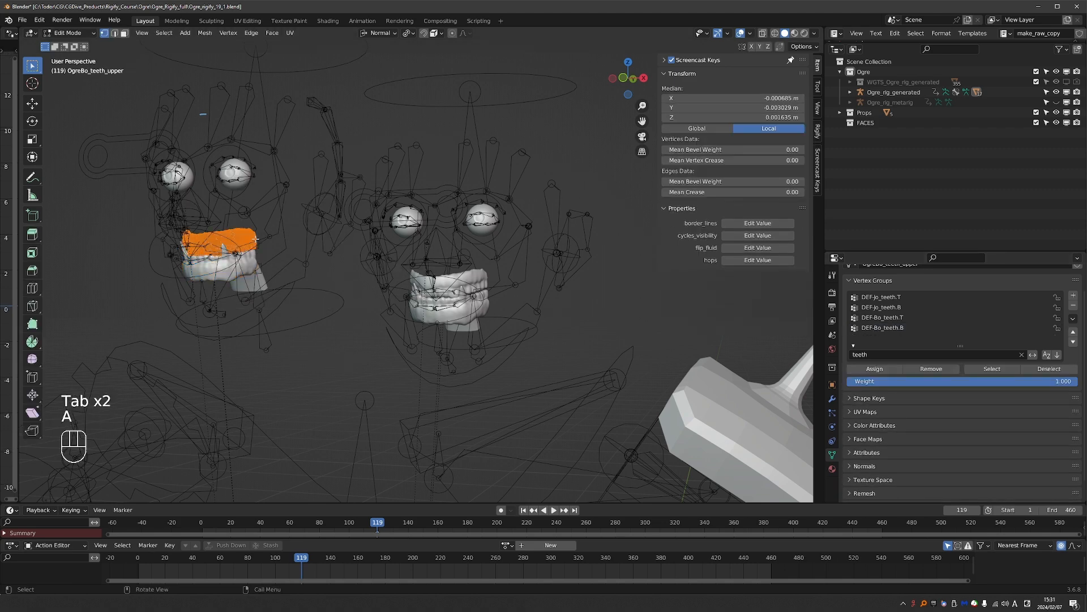
{"action": "left_click", "coordinate": [898, 319]}
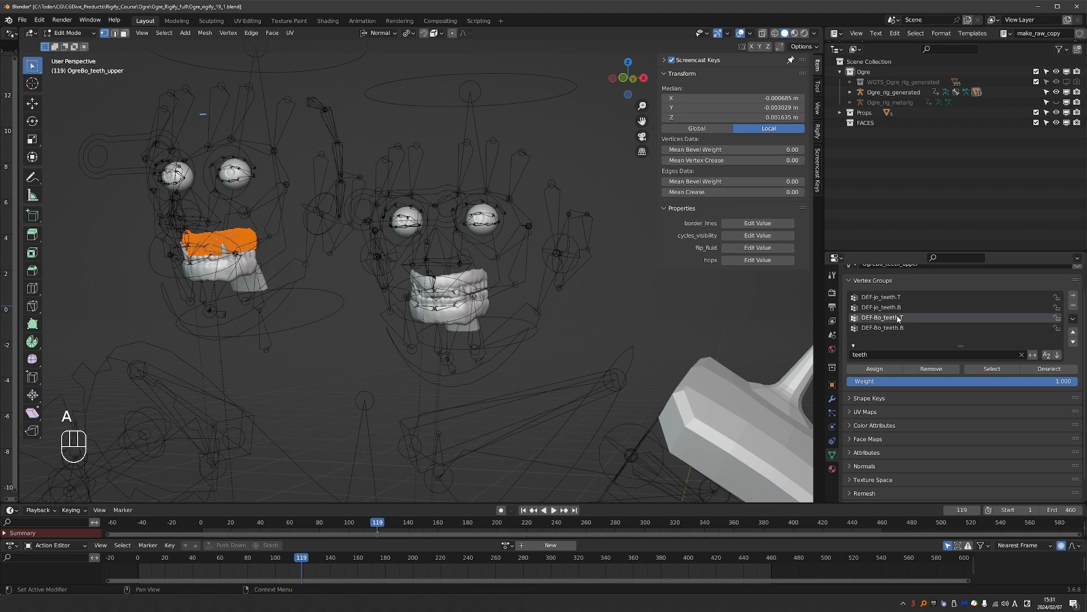
{"action": "left_click", "coordinate": [886, 370]}
{"action": "key", "text": "Tab"}
Test-rotate the Jo and Bo jaw controls in Pose Mode to check the lower teeth, cancelling each rotation
{"action": "left_click", "coordinate": [467, 362]}
{"action": "key", "text": "Tab"}
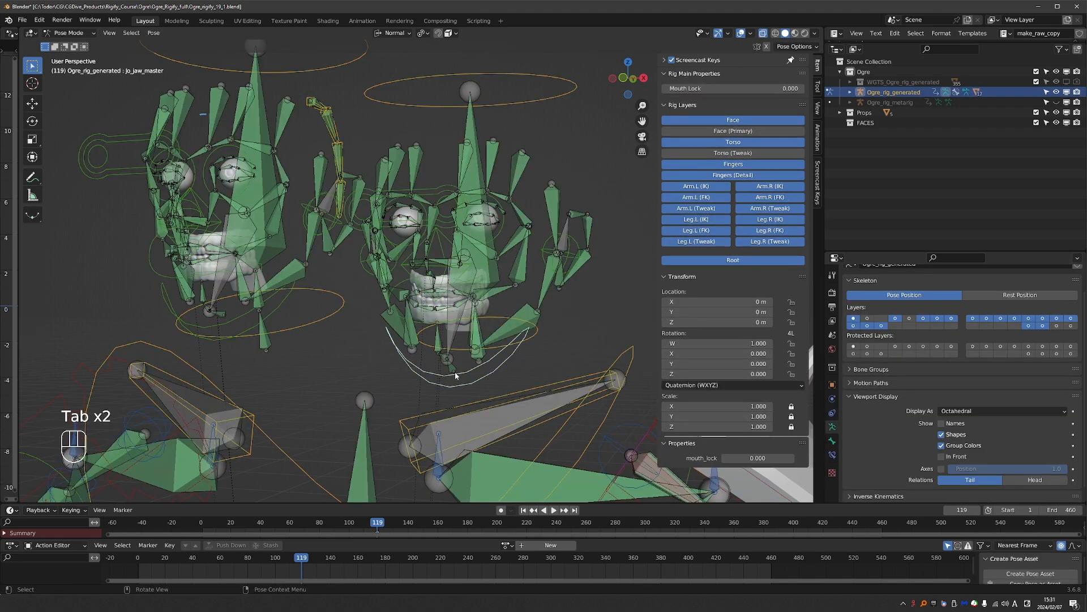
{"action": "key", "text": "r"}
{"action": "key", "text": "r"}
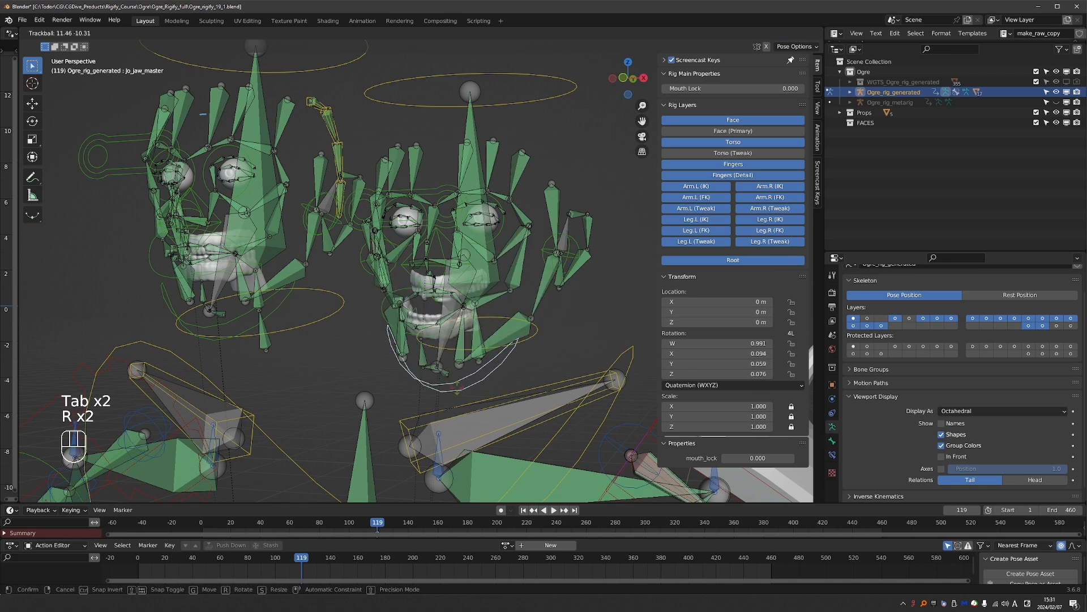
{"action": "right_click", "coordinate": [383, 375]}
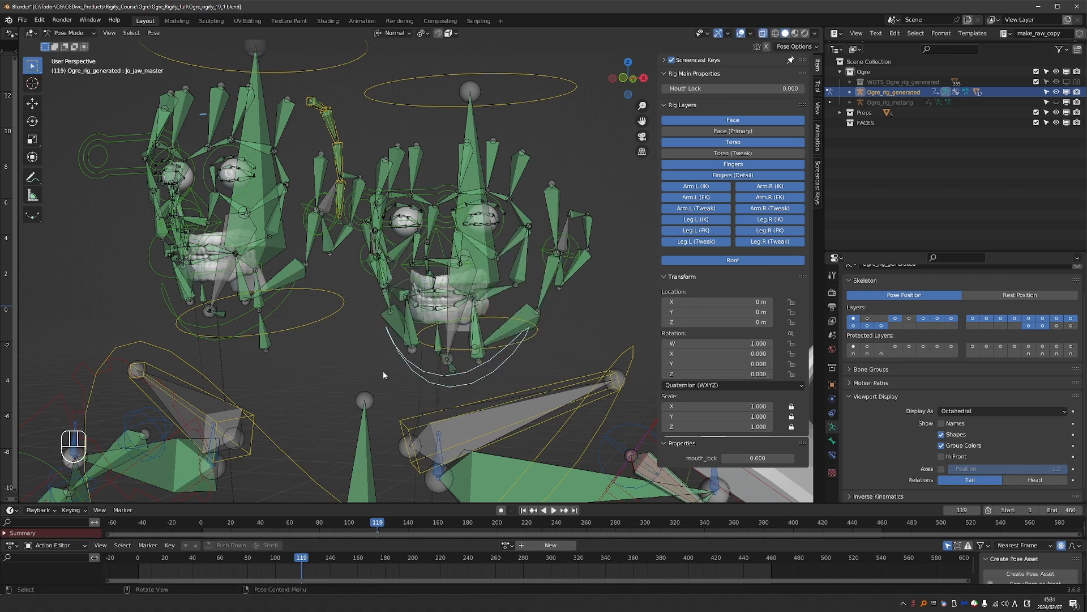
{"action": "left_click", "coordinate": [242, 326]}
{"action": "key", "text": "r"}
{"action": "key", "text": "r"}
{"action": "right_click", "coordinate": [548, 91]}
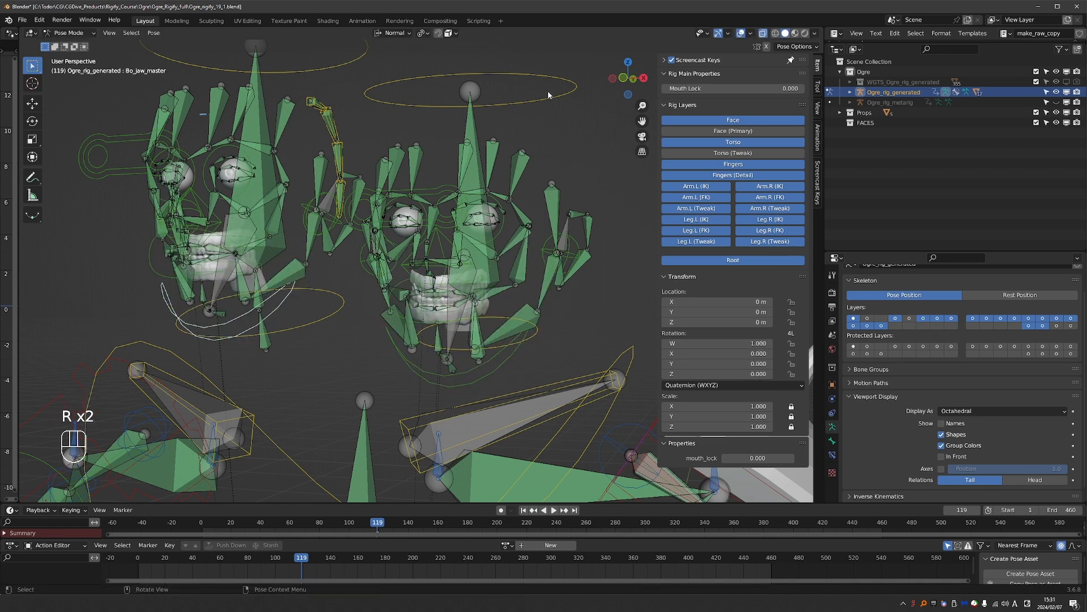
Test-rotate both head controls to check how the teeth follow, cancel each rotation and return to Object Mode
{"action": "left_click", "coordinate": [555, 99]}
{"action": "key", "text": "r"}
{"action": "key", "text": "r"}
{"action": "right_click", "coordinate": [555, 107]}
{"action": "left_click", "coordinate": [328, 67]}
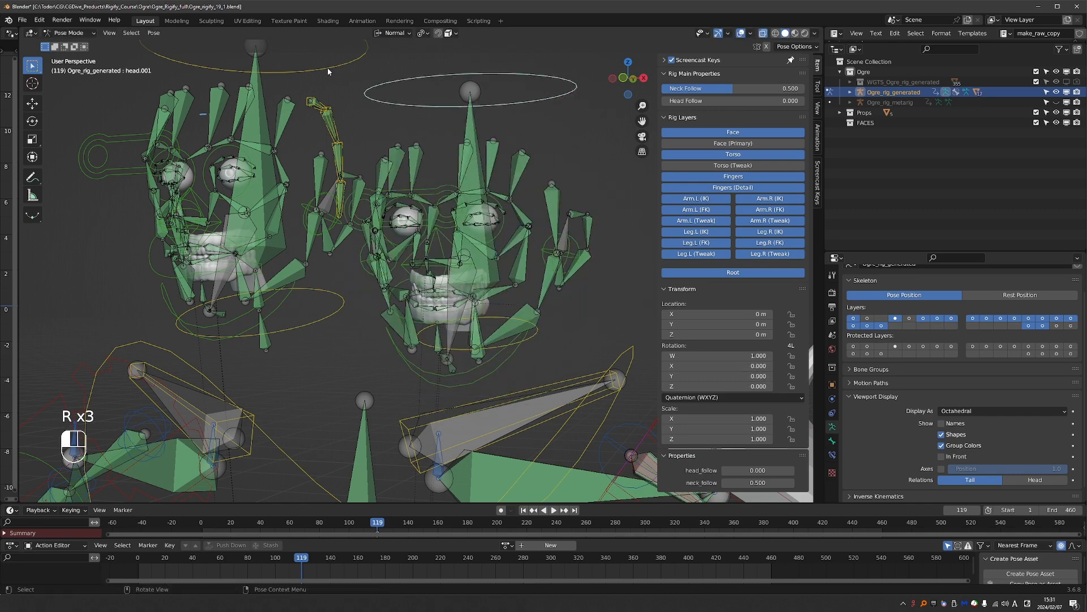
{"action": "key", "text": "r"}
{"action": "key", "text": "r"}
{"action": "right_click", "coordinate": [355, 60]}
{"action": "key", "text": "Tab"}
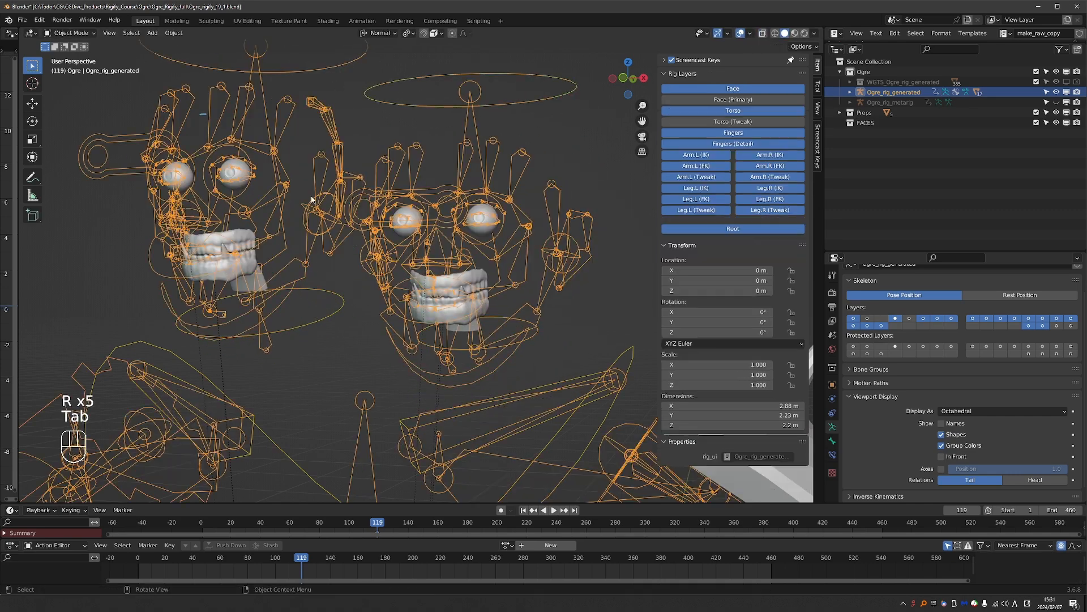
Select the eye objects of both heads and edit them together in Edit Mode
{"action": "left_click", "coordinate": [484, 211]}
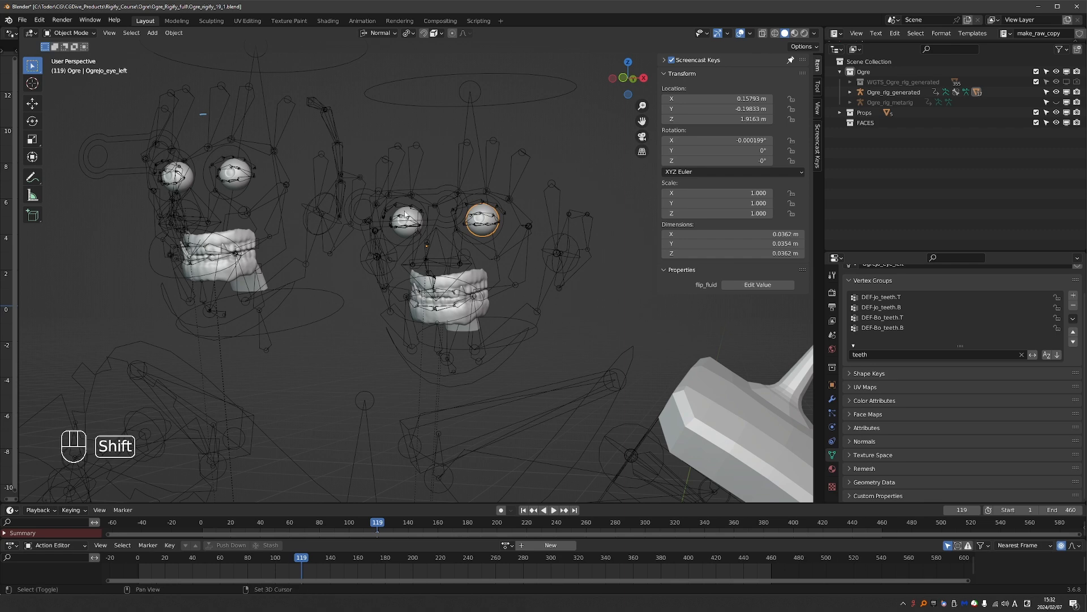
{"action": "left_click", "coordinate": [243, 167], "text": "shift"}
{"action": "key", "text": "Tab"}
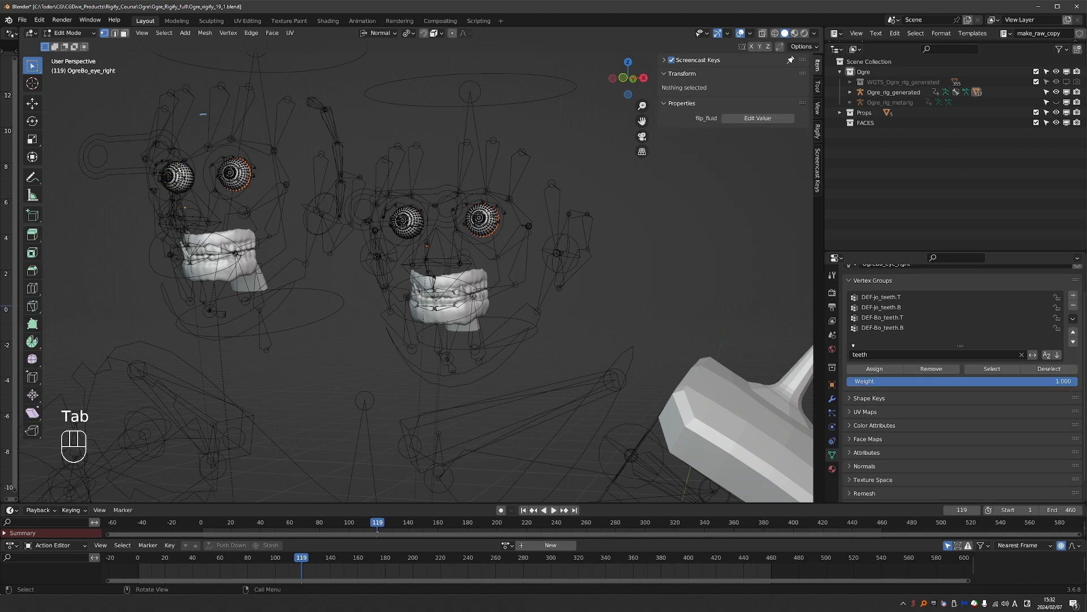
Filter the vertex groups by "eye" and assign the Jo head's whole left eye to DEF-Jo_eye.L
{"action": "left_click", "coordinate": [494, 212]}
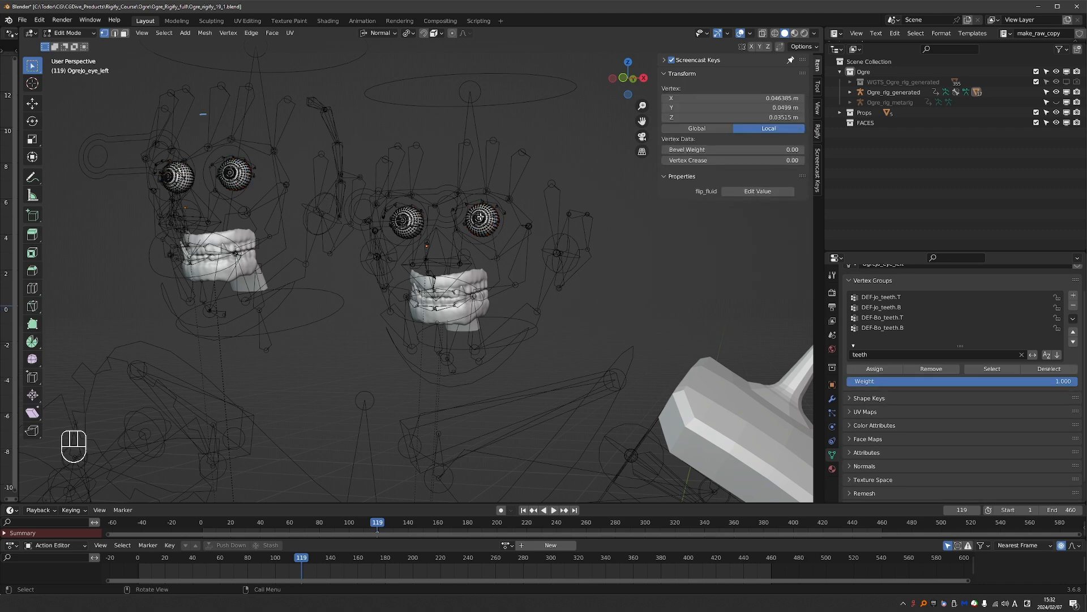
{"action": "key", "text": "ctrl+l"}
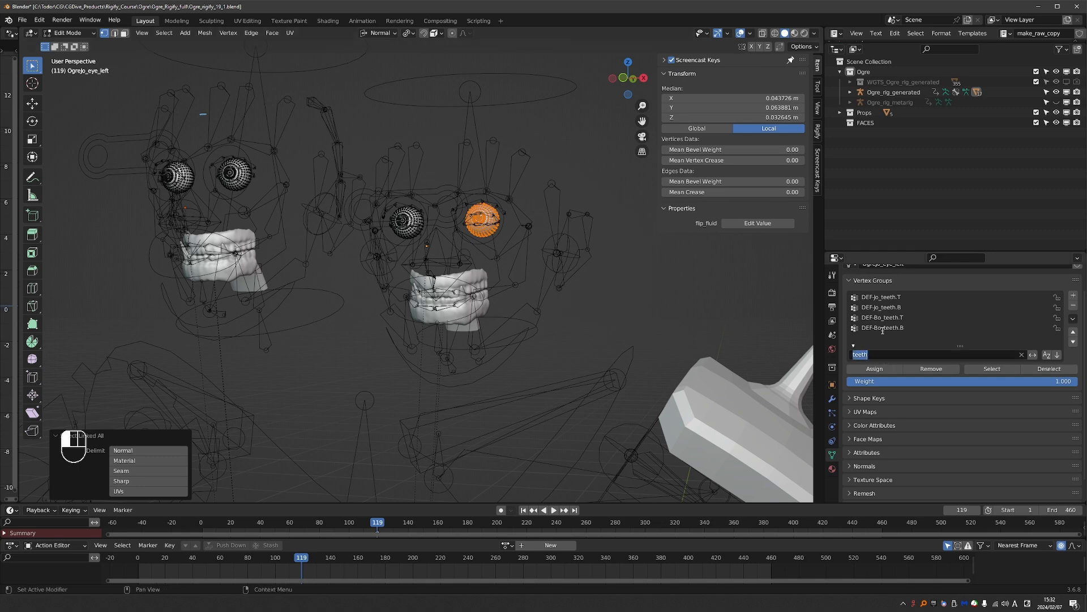
{"action": "left_click", "coordinate": [866, 354]}
{"action": "type", "text": "eye"}
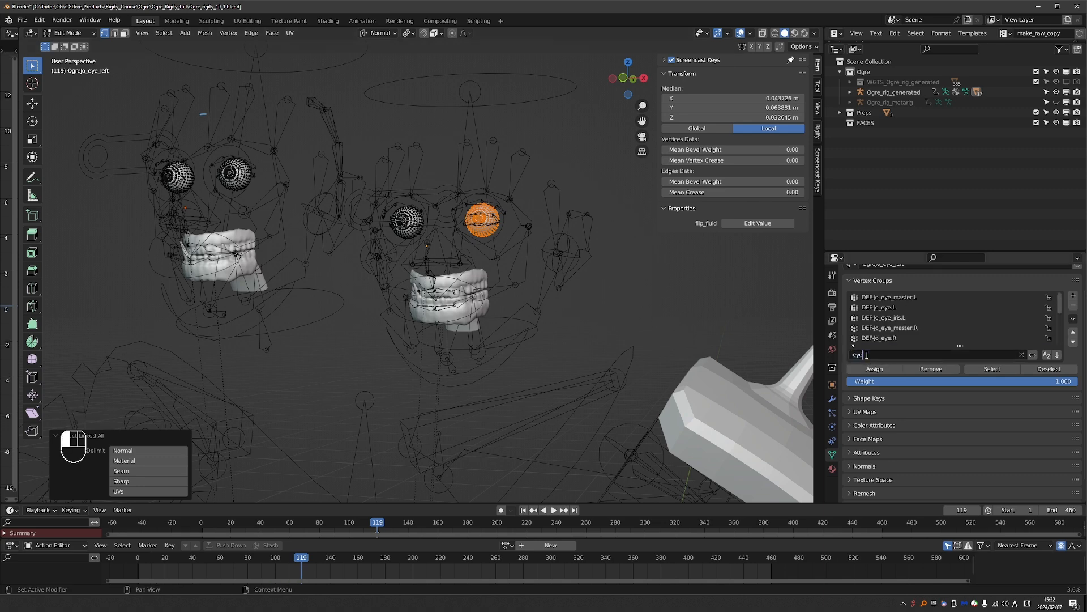
{"action": "key", "text": "Return"}
{"action": "left_click_drag", "start_coordinate": [960, 346], "coordinate": [960, 427]}
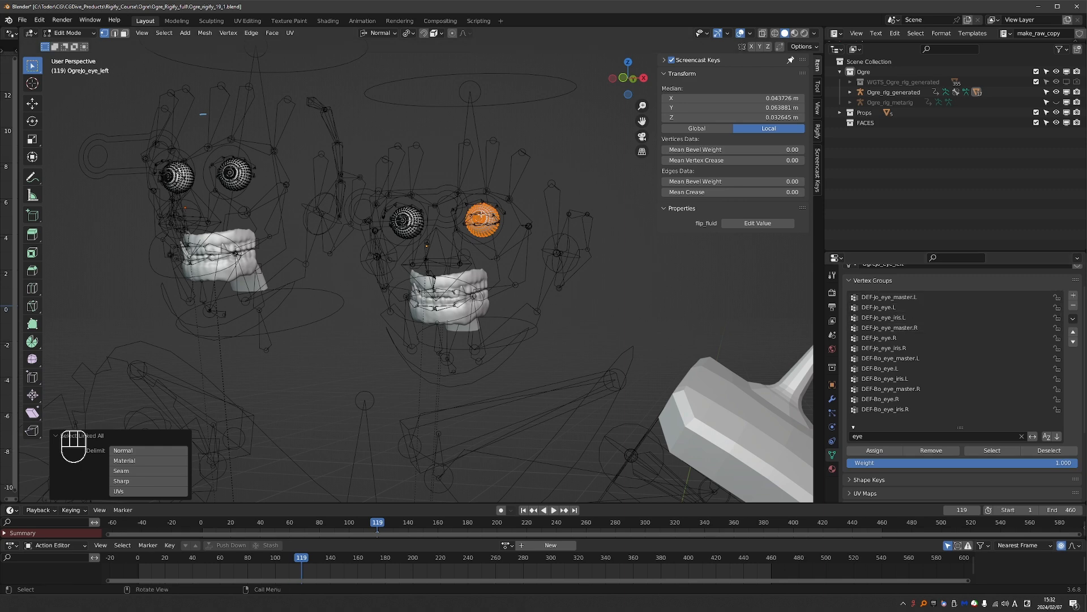
{"action": "left_click", "coordinate": [896, 307]}
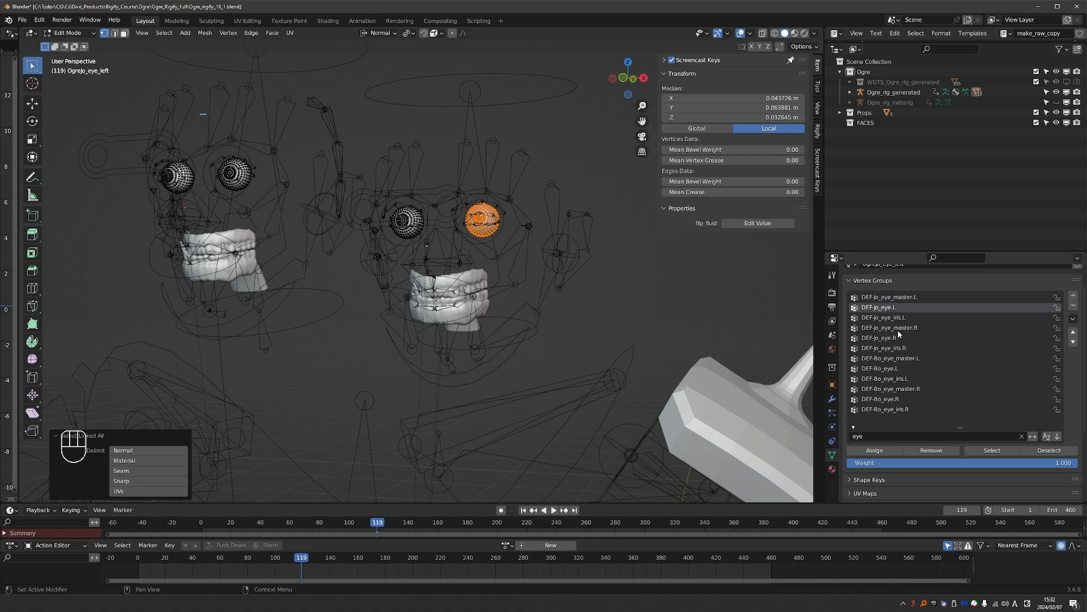
{"action": "left_click", "coordinate": [883, 452]}
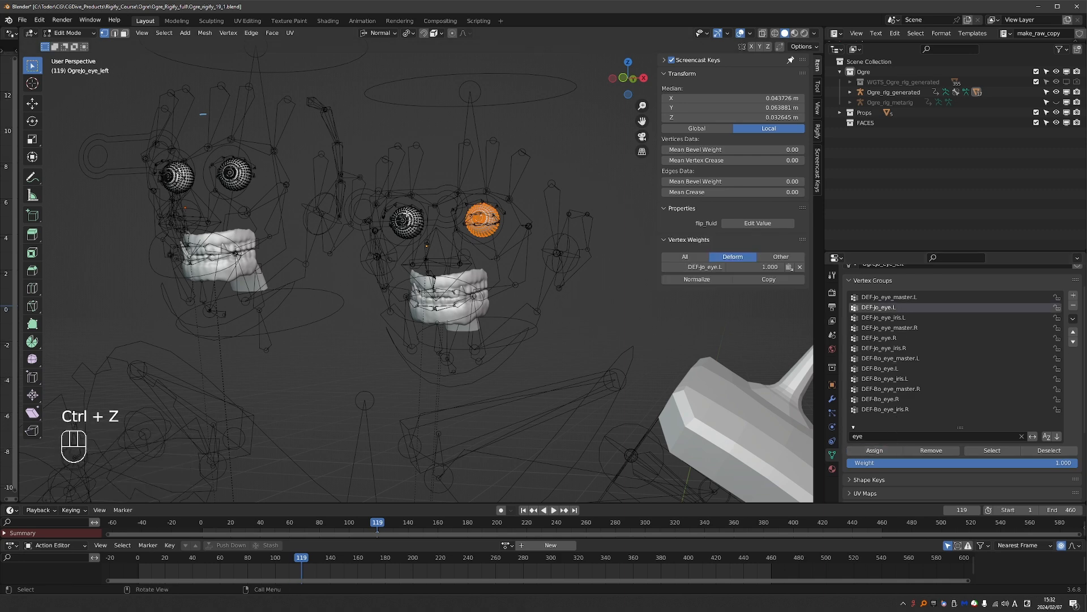
Select the Jo head's whole right eye mesh and assign it to the DEF-Jo_eye.R vertex group
{"action": "left_click", "coordinate": [406, 218]}
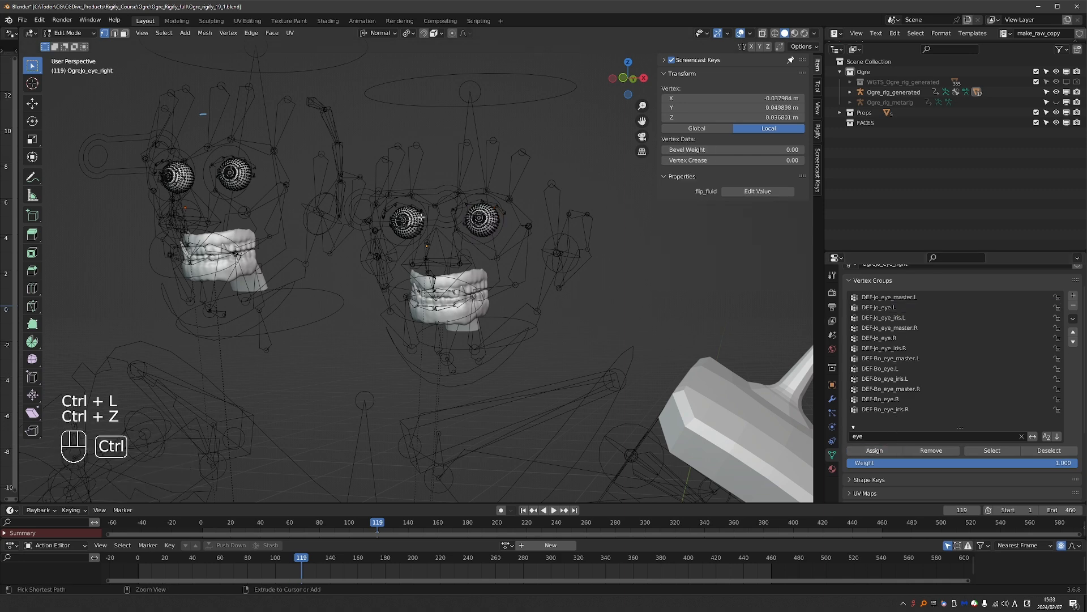
{"action": "key", "text": "ctrl+l"}
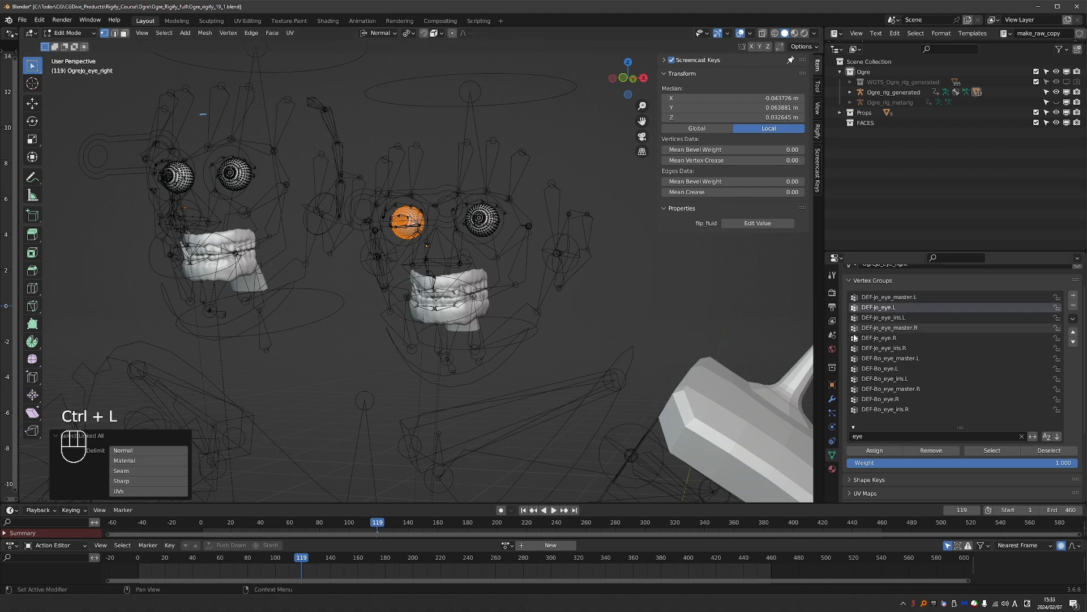
{"action": "left_click", "coordinate": [884, 338]}
{"action": "left_click", "coordinate": [884, 451]}
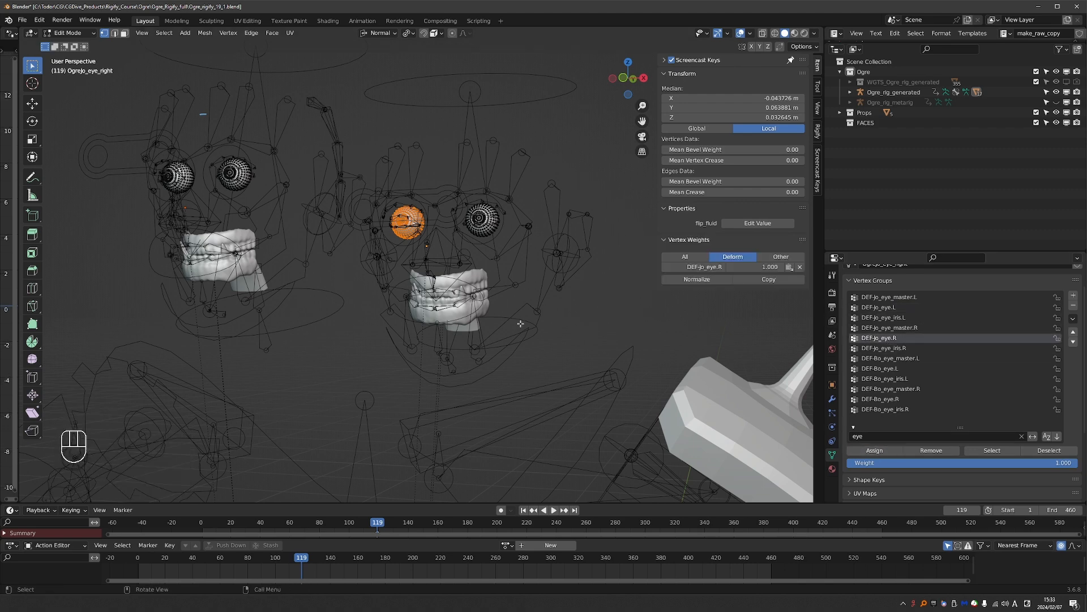
Select the Bo head's whole left eye mesh and assign it to the DEF-Bo_eye.L vertex group
{"action": "left_click", "coordinate": [234, 174]}
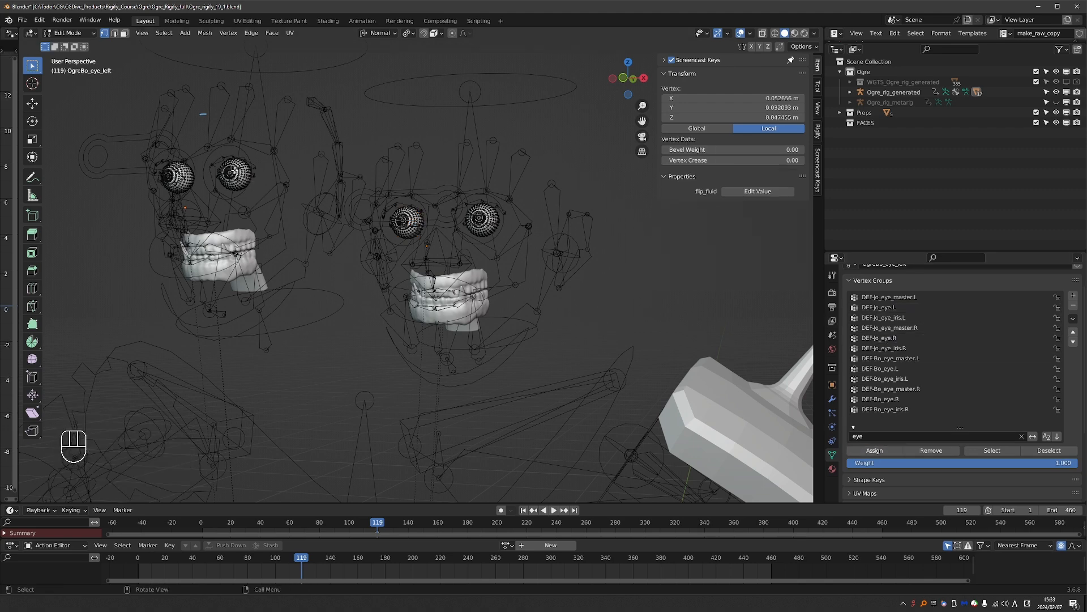
{"action": "key", "text": "ctrl+l"}
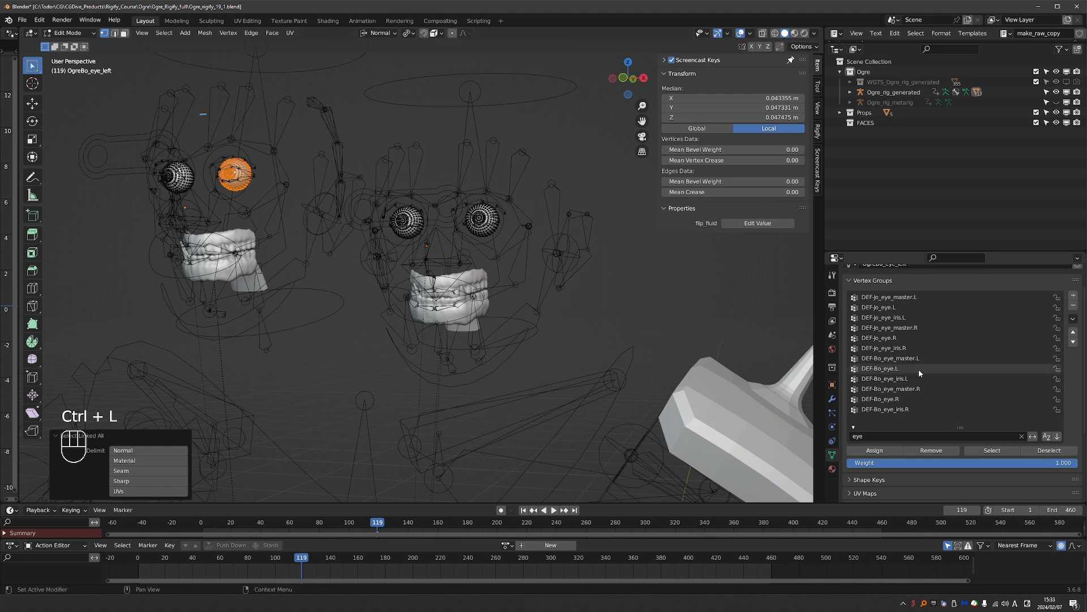
{"action": "left_click", "coordinate": [892, 368]}
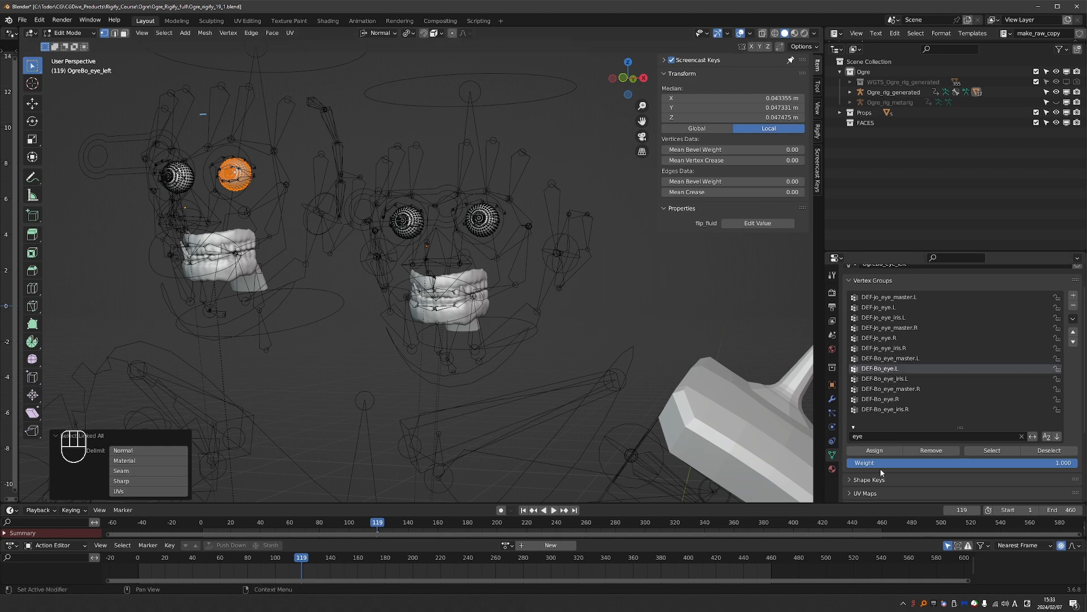
{"action": "left_click", "coordinate": [876, 450]}
Select the Bo head's whole right eye mesh and assign it to the DEF-Bo_eye.R vertex group
{"action": "left_click", "coordinate": [162, 176]}
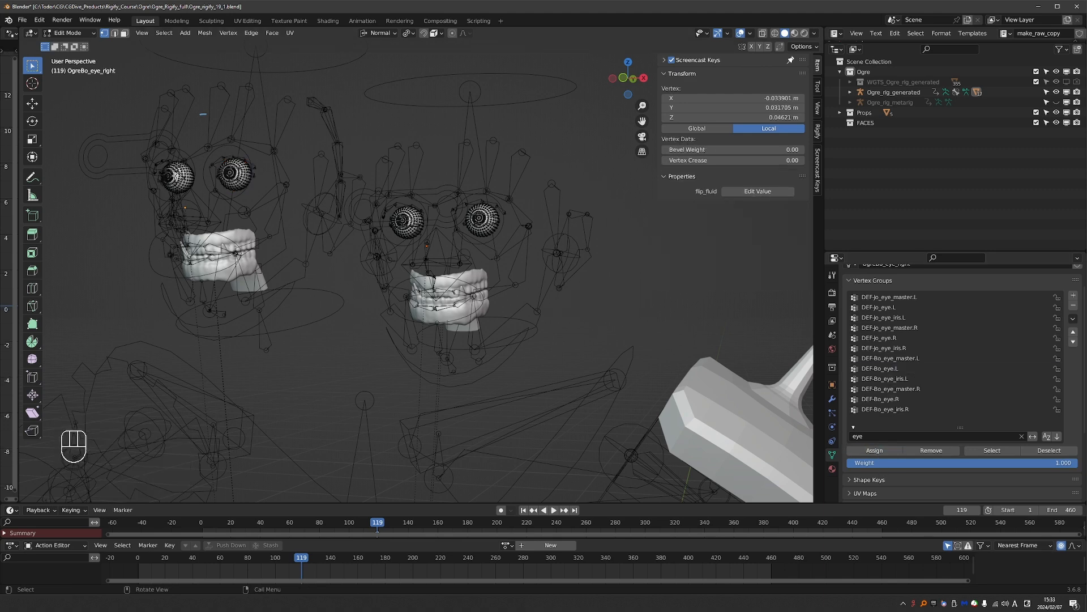
{"action": "key", "text": "ctrl+l"}
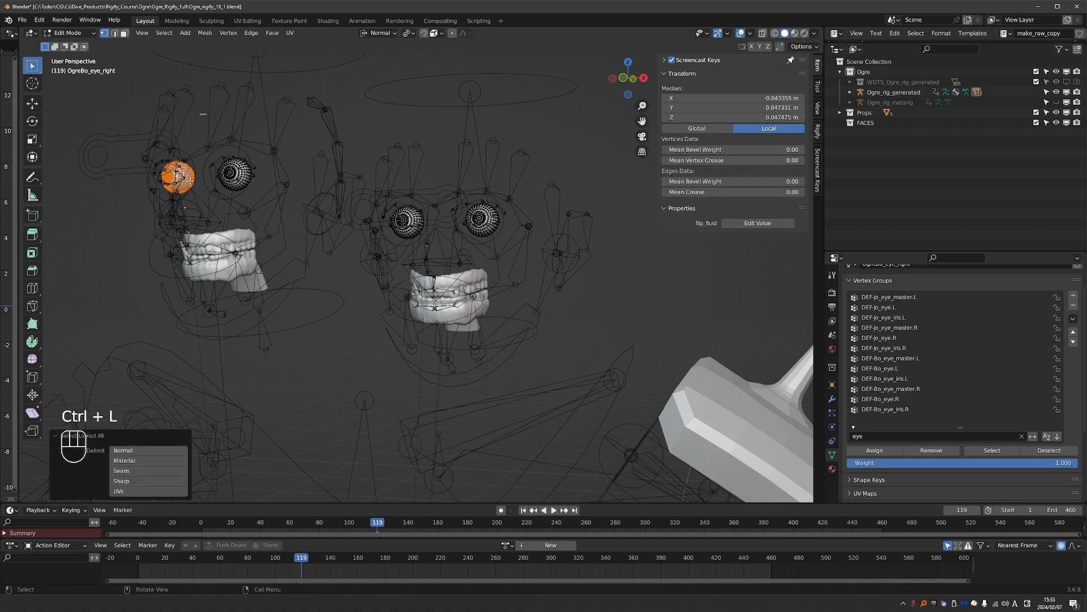
{"action": "left_click", "coordinate": [895, 399]}
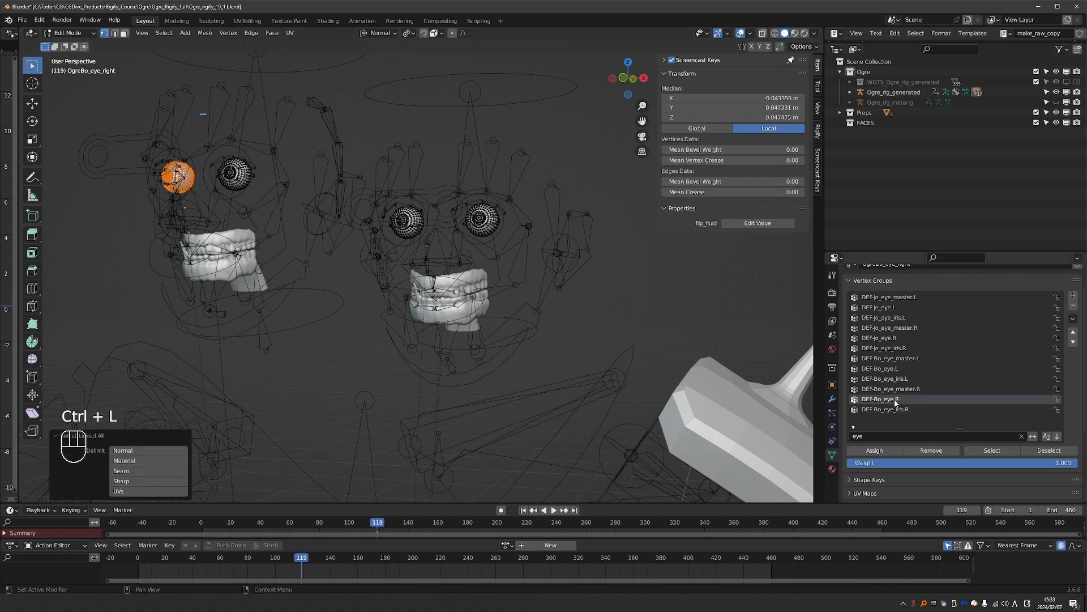
{"action": "left_click", "coordinate": [887, 453]}
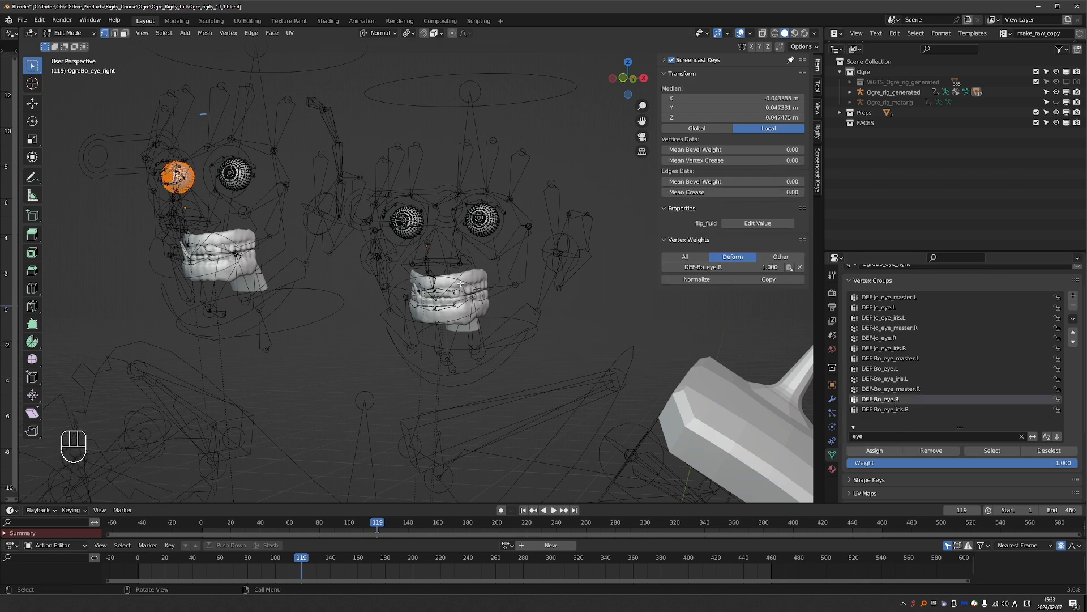
Leave Edit Mode, put the generated rig in Pose Mode and test-move Jo_eye_common to check the eyes, cancelling each move
{"action": "mouse_move", "coordinate": [412, 296]}
{"action": "middle_mouse_down"}
{"action": "mouse_move", "coordinate": [461, 287]}
{"action": "mouse_move", "coordinate": [432, 299]}
{"action": "middle_mouse_up"}
{"action": "key", "text": "Tab"}
{"action": "left_click", "coordinate": [347, 297]}
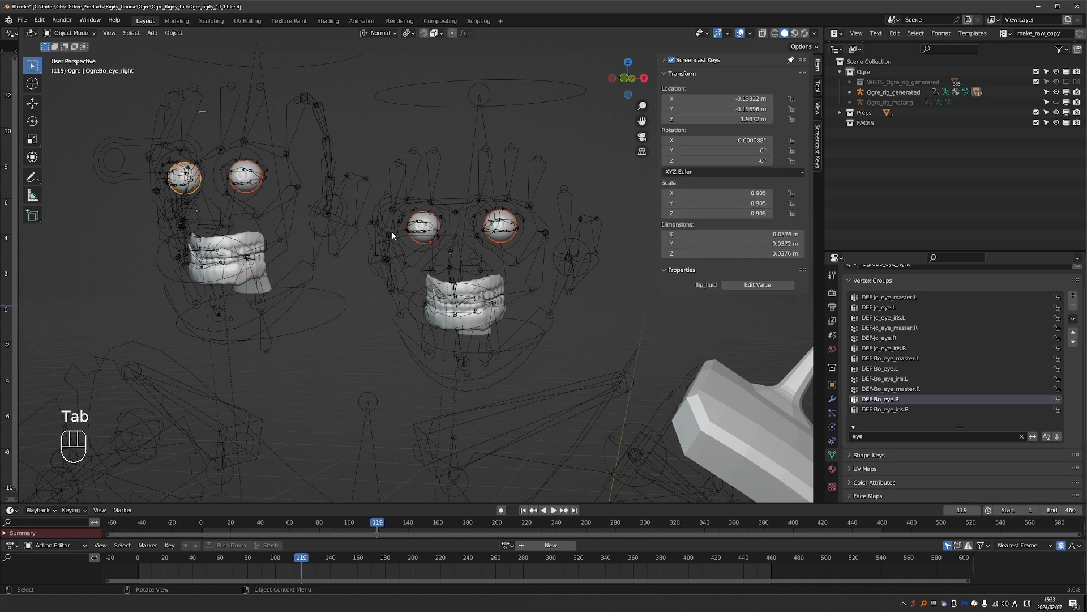
{"action": "left_click", "coordinate": [392, 232]}
{"action": "key", "text": "Tab"}
{"action": "key", "text": "g"}
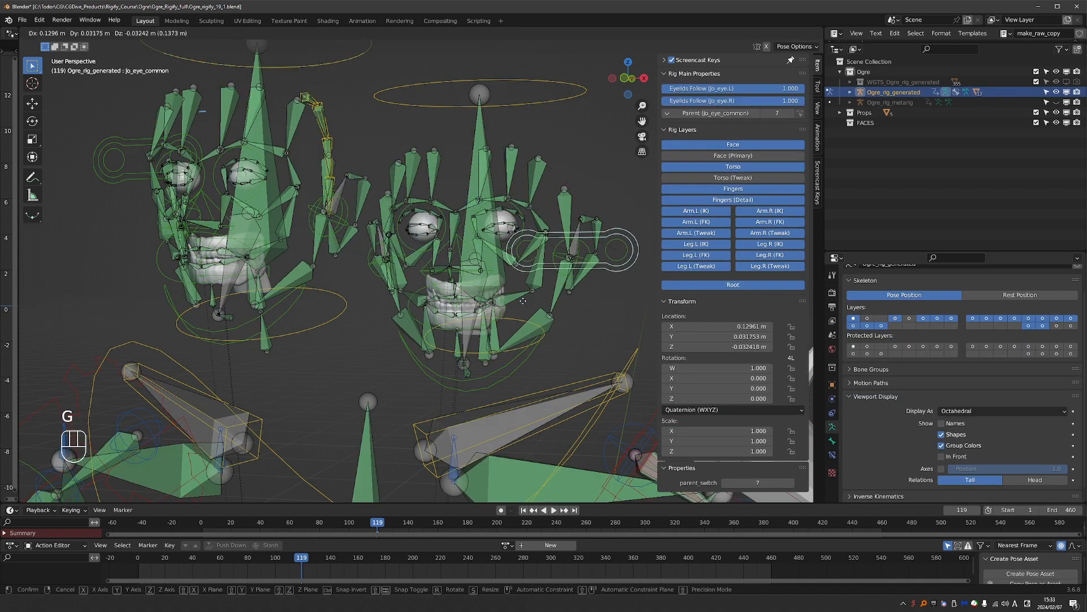
{"action": "right_click", "coordinate": [448, 235]}
{"action": "scroll", "coordinate": [449, 236], "scroll_direction": "up", "scroll_amount": 2}
{"action": "scroll", "coordinate": [449, 236], "scroll_direction": "up", "scroll_amount": 2}
{"action": "key", "text": "g"}
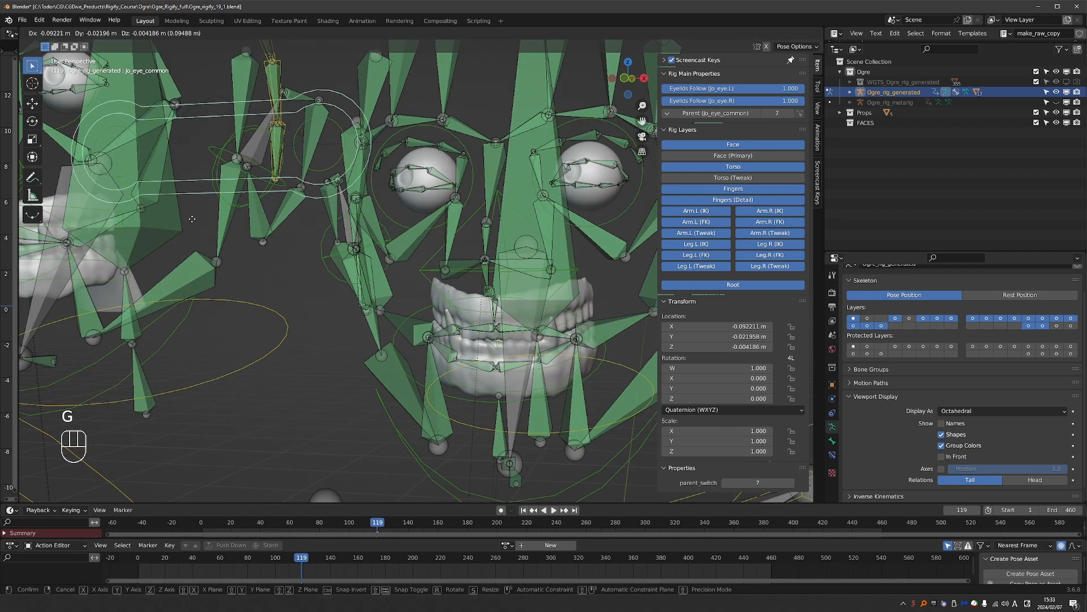
{"action": "right_click", "coordinate": [181, 232]}
Test-move Bo_eye_common to check the Bo head's eyes, cancel the move and return to Object Mode
{"action": "scroll", "coordinate": [119, 231], "scroll_direction": "down", "scroll_amount": 5}
{"action": "middle_click_drag", "start_coordinate": [116, 231], "coordinate": [138, 243], "text": "shift"}
{"action": "left_click", "coordinate": [212, 214]}
{"action": "scroll", "coordinate": [227, 218], "scroll_direction": "up", "scroll_amount": 4}
{"action": "key", "text": "g"}
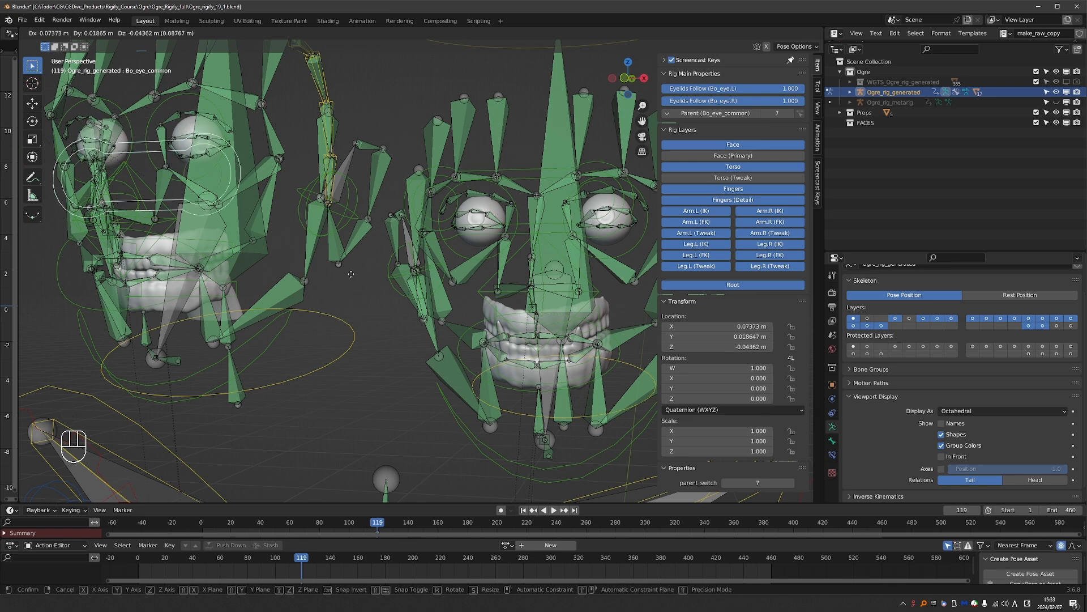
{"action": "right_click", "coordinate": [148, 259]}
{"action": "scroll", "coordinate": [417, 317], "scroll_direction": "down", "scroll_amount": 5}
{"action": "key", "text": "Tab"}
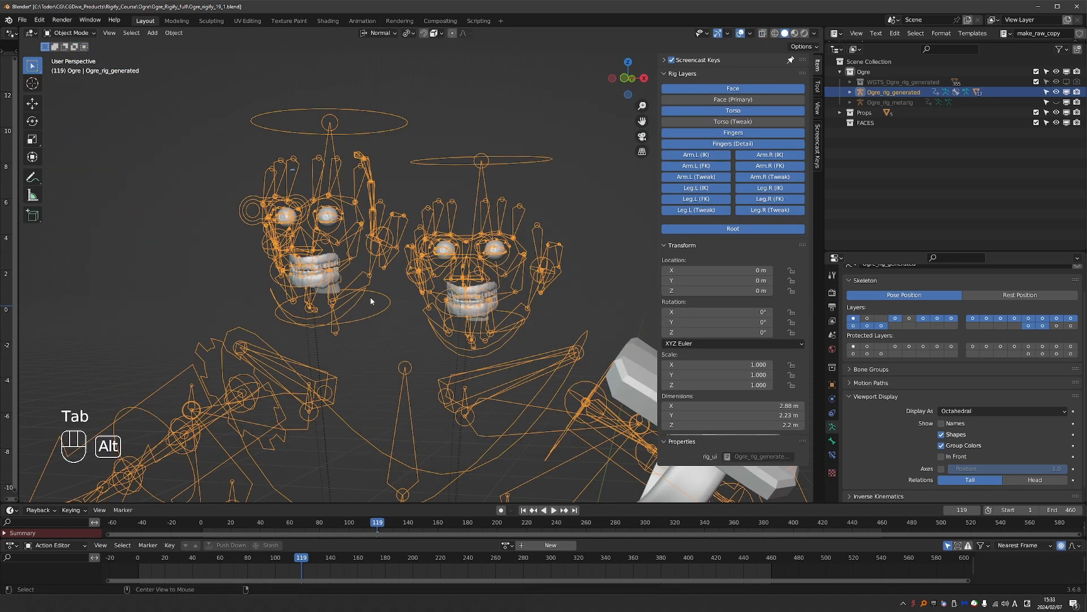
Unhide all objects, hide the deform bone layer and Ogre_rig_metarig again, and put the generated rig in Pose Mode
{"action": "key", "text": "alt+h"}
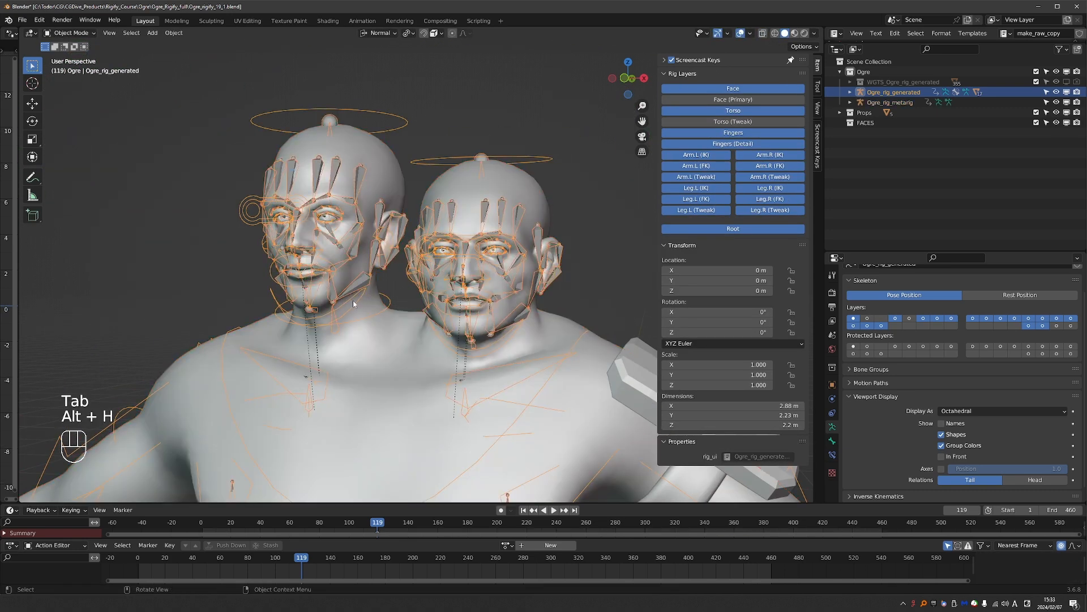
{"action": "left_click", "coordinate": [1044, 327], "text": "shift"}
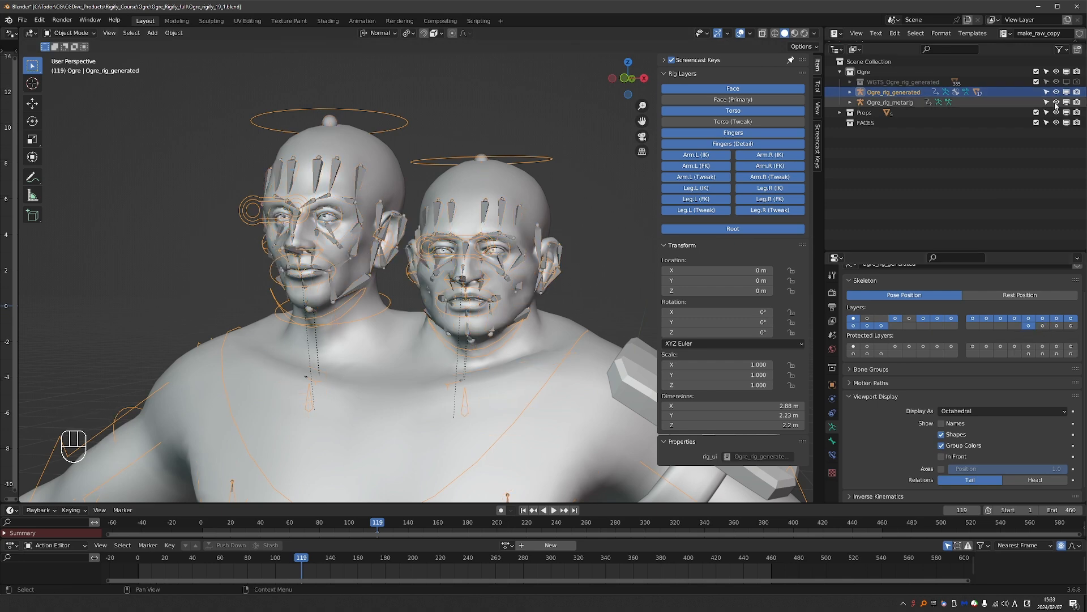
{"action": "key", "text": "Tab"}
Test-rotate Bo_jaw_master to check how the mouth and teeth open, and clear its rotation
{"action": "left_click", "coordinate": [330, 320]}
{"action": "key", "text": "r"}
{"action": "key", "text": "r"}
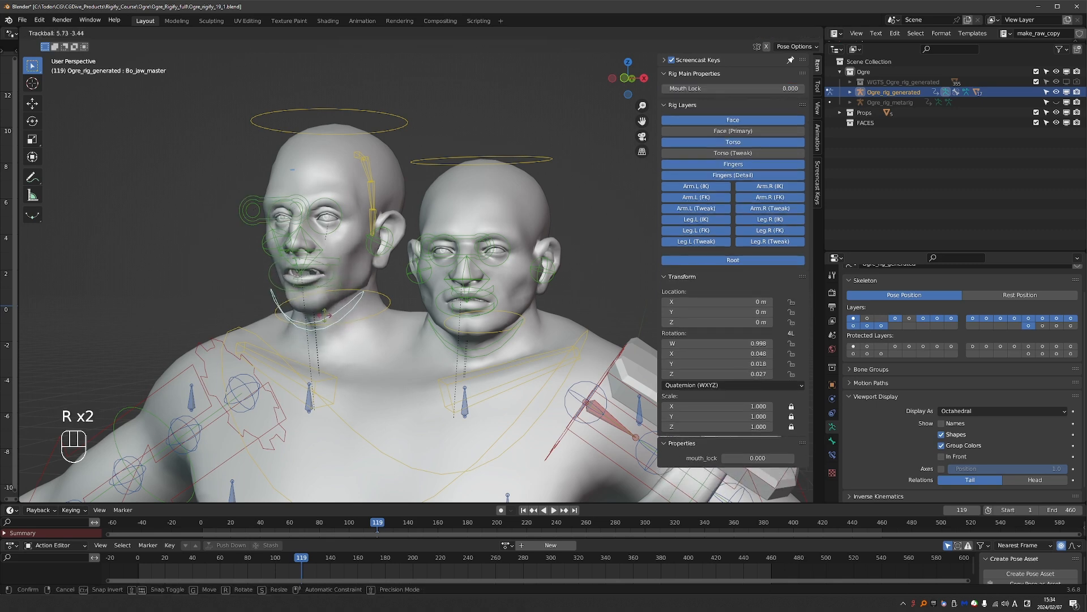
{"action": "left_click", "coordinate": [324, 325]}
{"action": "scroll", "coordinate": [324, 326], "scroll_direction": "up", "scroll_amount": 4}
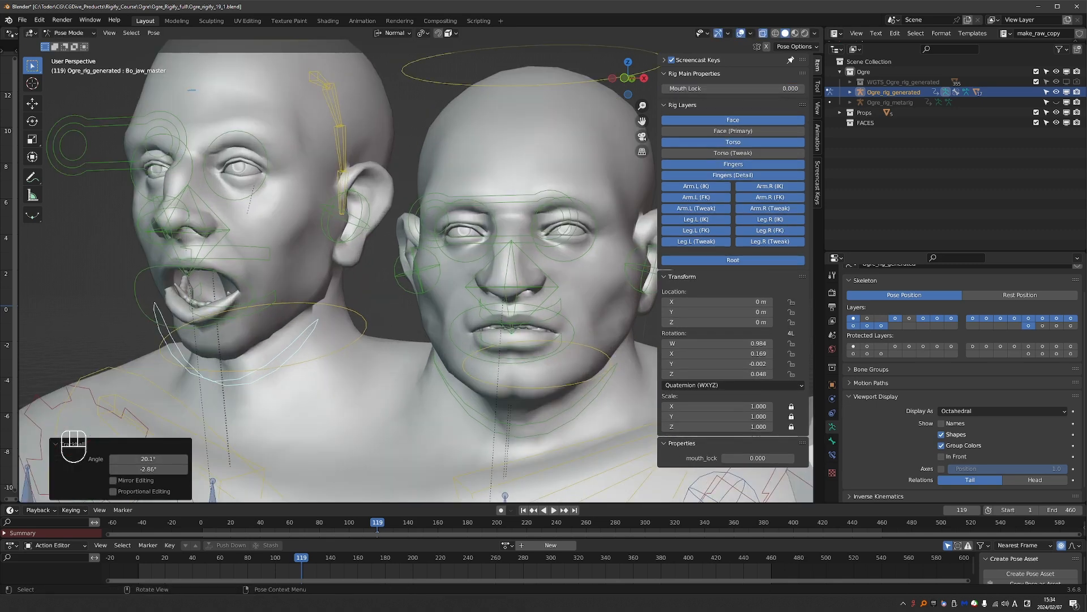
{"action": "key", "text": "r"}
{"action": "key", "text": "r"}
{"action": "left_click", "coordinate": [318, 315]}
{"action": "key", "text": "alt+r"}
{"action": "scroll", "coordinate": [318, 315], "scroll_direction": "down", "scroll_amount": 4}
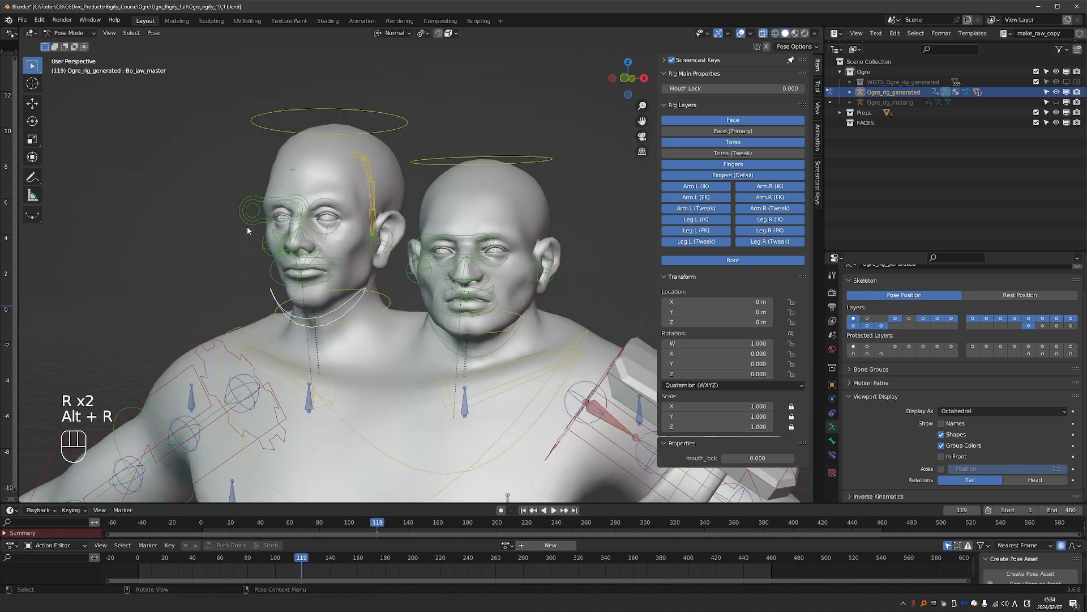
Try moving Bo_eye_common in several directions with the body visible to check the eyelids, cancelling each move
{"action": "left_click", "coordinate": [247, 226]}
{"action": "key", "text": "g"}
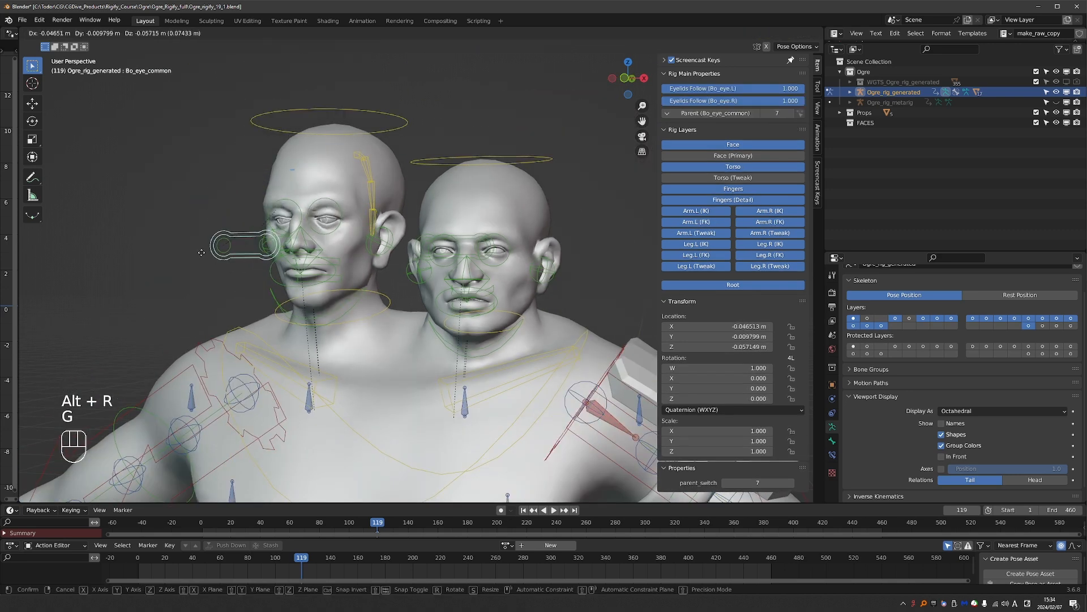
{"action": "key", "text": "Escape"}
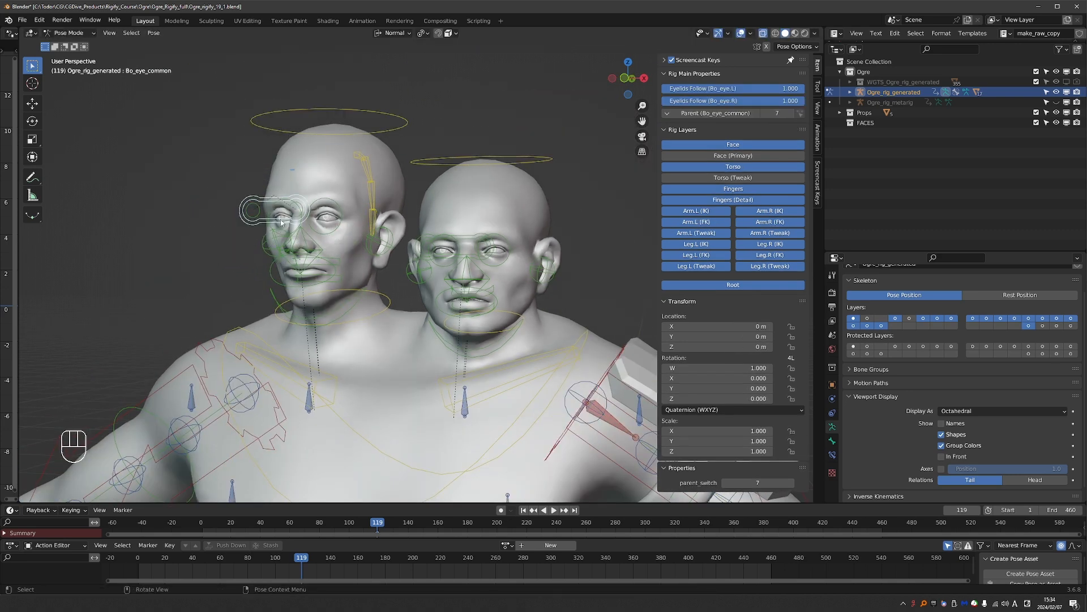
{"action": "key", "text": "g"}
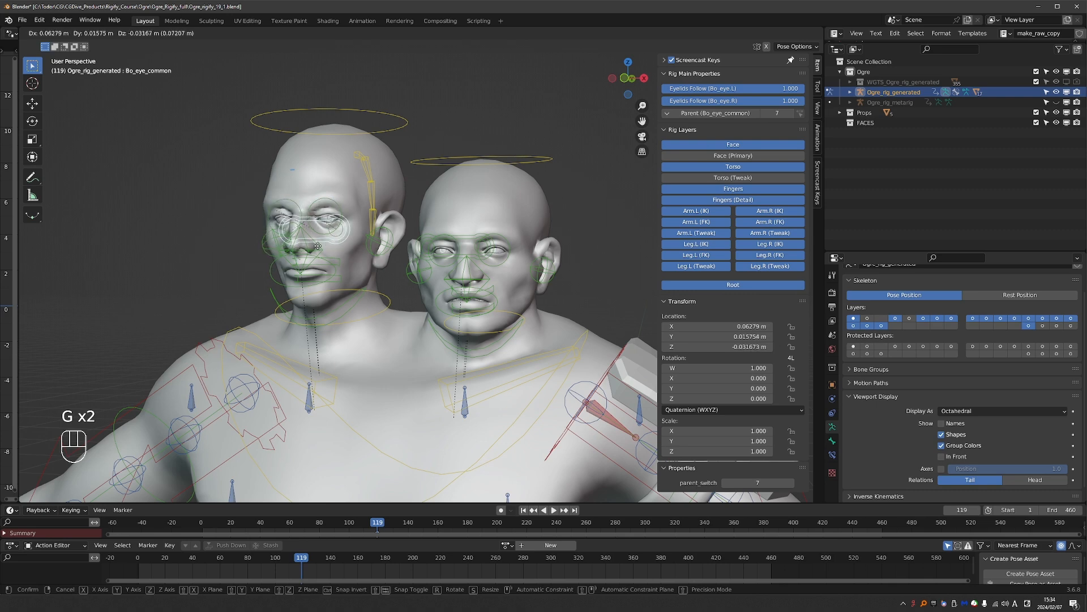
{"action": "right_click", "coordinate": [318, 246]}
Test-rotate the head controls of both heads with the body visible, cancelling each rotation
{"action": "left_click", "coordinate": [363, 112]}
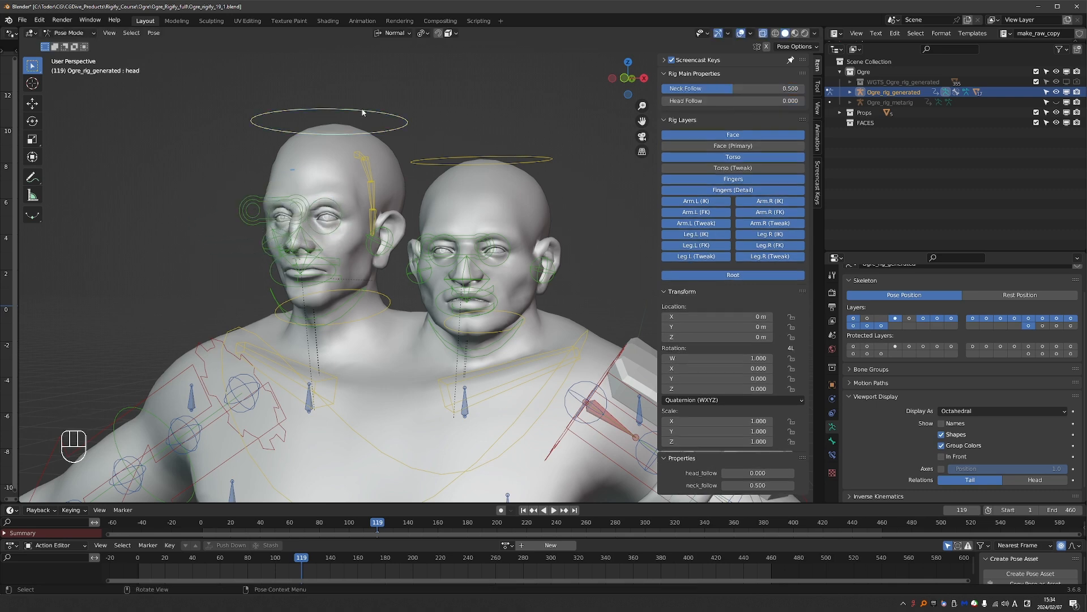
{"action": "key", "text": "r"}
{"action": "key", "text": "r"}
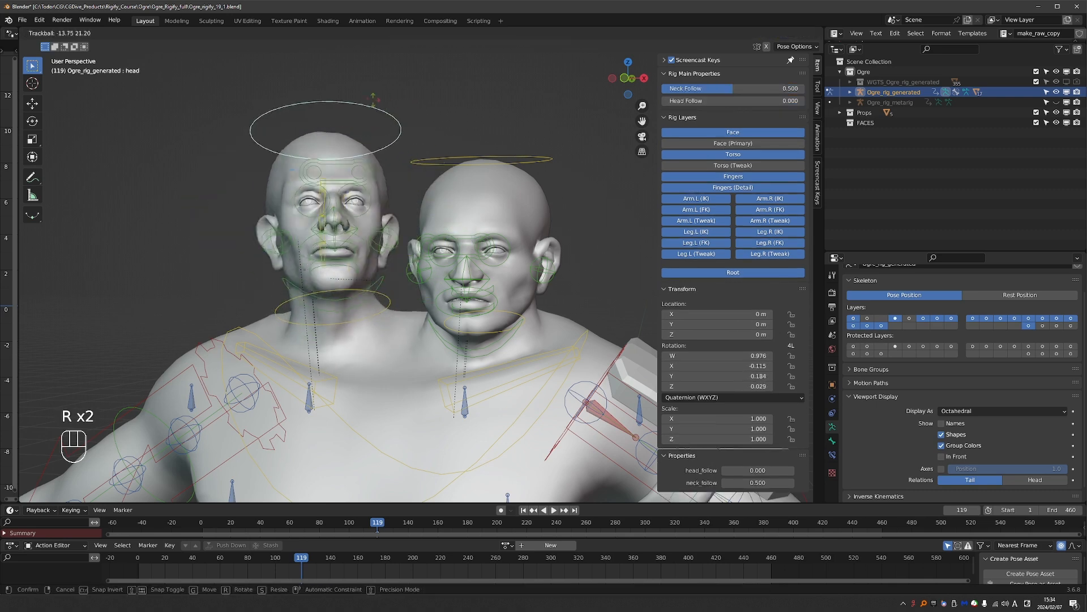
{"action": "right_click", "coordinate": [354, 131]}
{"action": "left_click", "coordinate": [504, 162]}
{"action": "key", "text": "r"}
{"action": "key", "text": "r"}
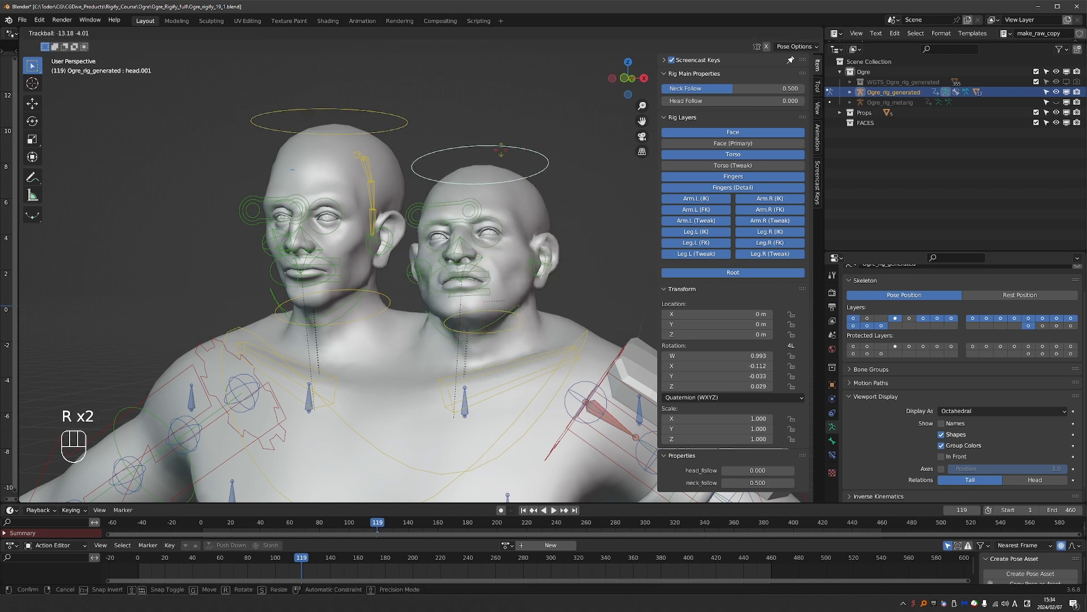
{"action": "right_click", "coordinate": [529, 161]}
Test-rotate Jo_jaw_master to check the Jo head's mouth, and cancel the rotation
{"action": "left_click", "coordinate": [500, 335]}
{"action": "key", "text": "r"}
{"action": "key", "text": "r"}
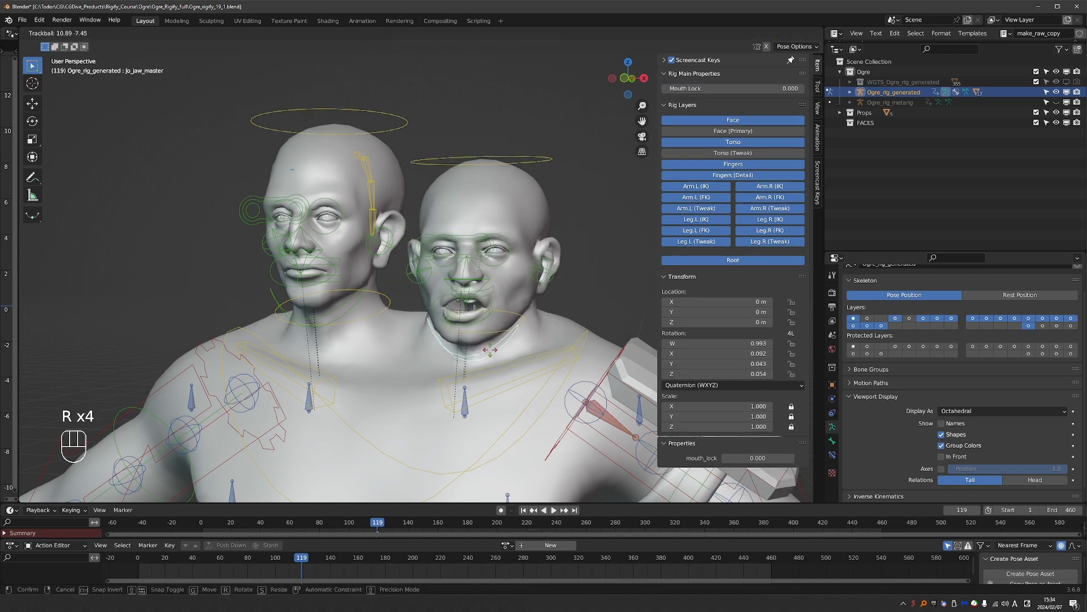
{"action": "right_click", "coordinate": [491, 350]}
Test-move Jo_eye_common with the body visible, cancel the move and return to Object Mode
{"action": "left_click", "coordinate": [466, 262]}
{"action": "key", "text": "g"}
{"action": "key", "text": "g"}
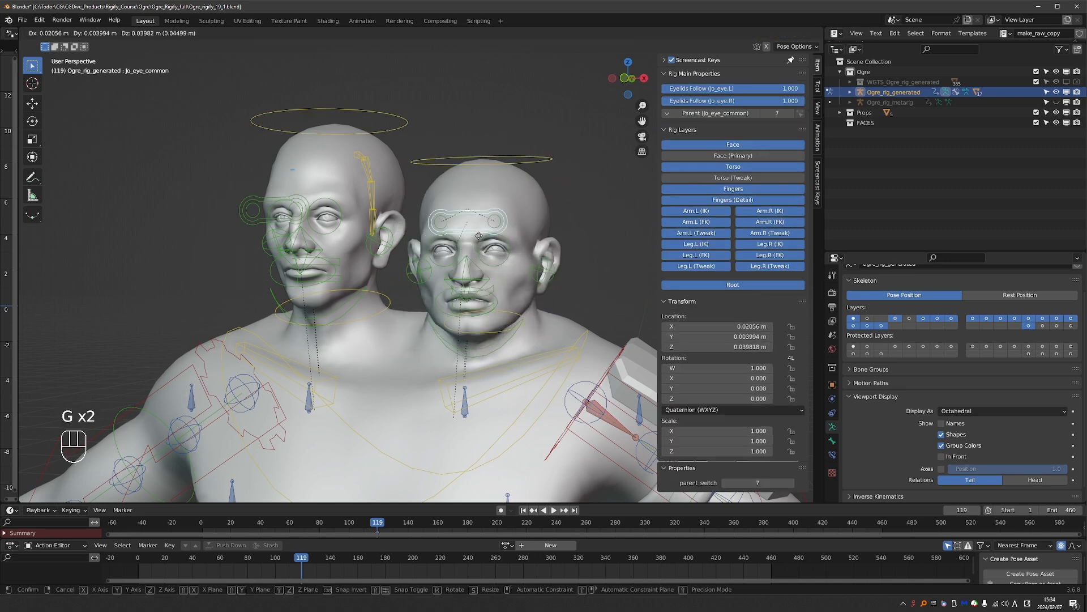
{"action": "right_click", "coordinate": [425, 250]}
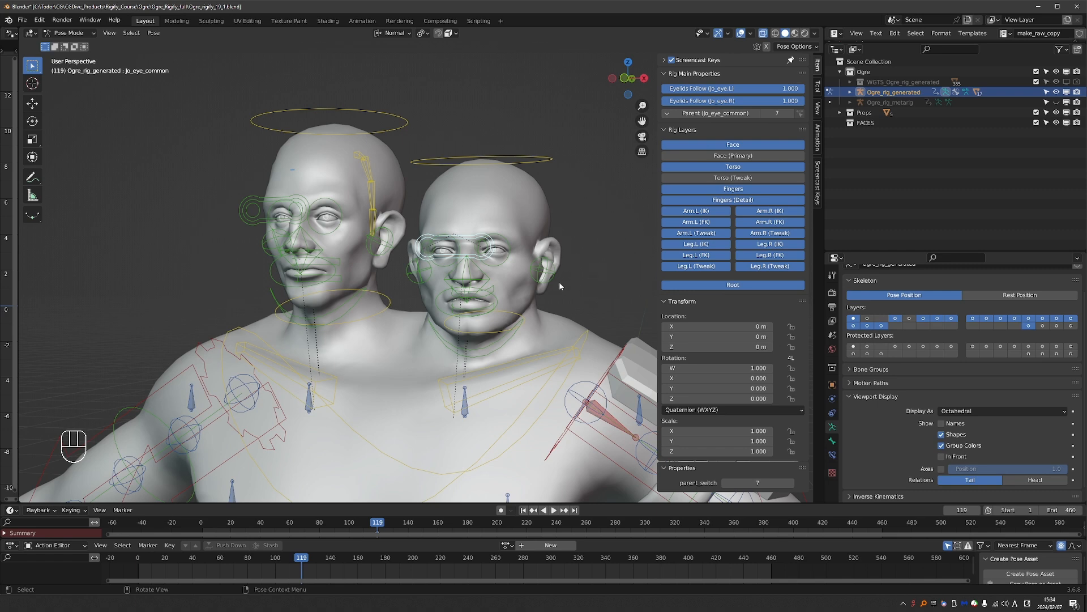
{"action": "key", "text": "Tab"}
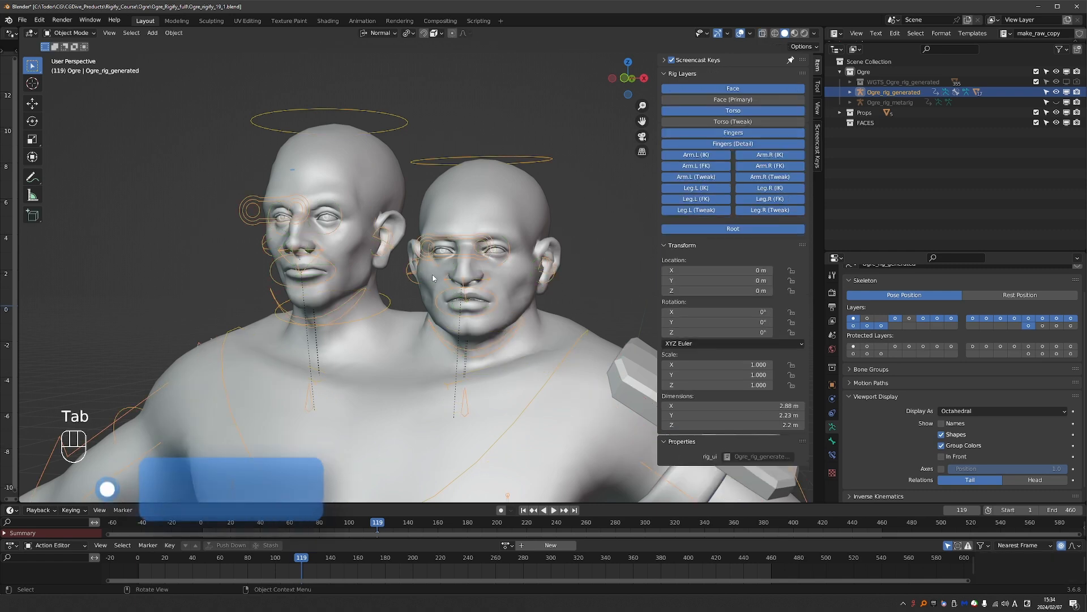
Hide the ogre body mesh to expose the tongues behind both heads' teeth
{"action": "left_click", "coordinate": [519, 278]}
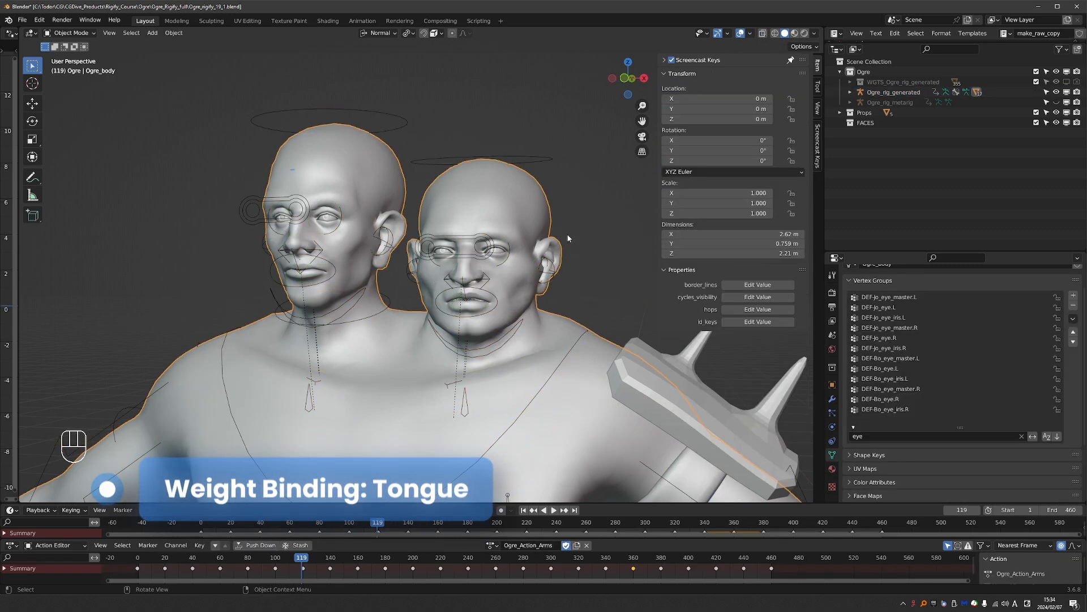
{"action": "key", "text": "h"}
{"action": "scroll", "coordinate": [483, 273], "scroll_direction": "up", "scroll_amount": 3}
{"action": "middle_click_drag", "start_coordinate": [453, 286], "coordinate": [461, 347]}
{"action": "scroll", "coordinate": [333, 338], "scroll_direction": "up", "scroll_amount": 2}
Select the generated rig, show its deform bone layer and enter Pose Mode
{"action": "left_click", "coordinate": [464, 332]}
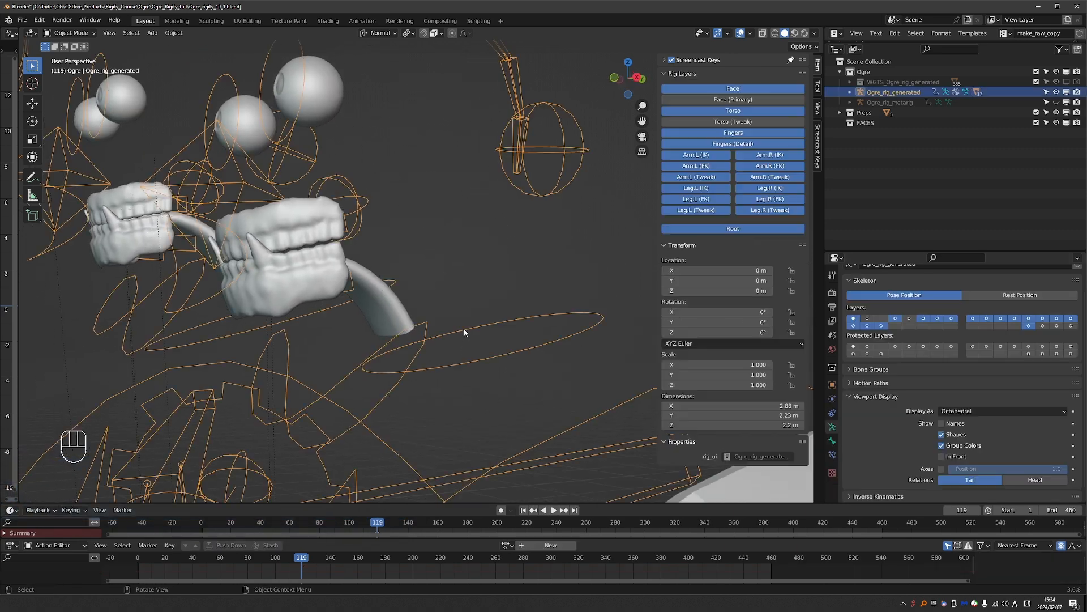
{"action": "key", "text": "shift"}
{"action": "left_click", "coordinate": [1043, 326], "text": "shift"}
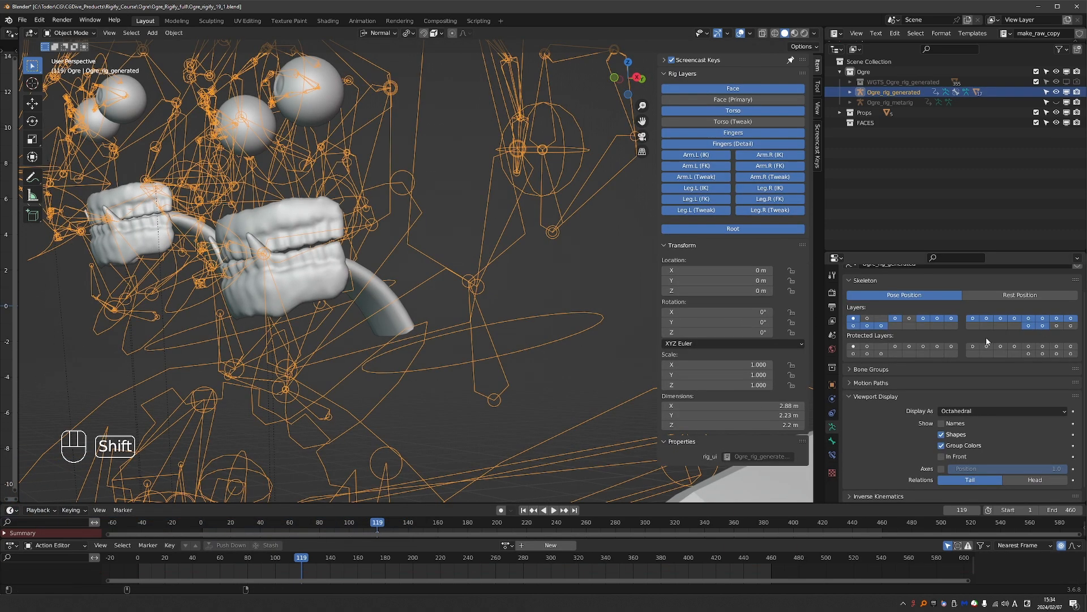
{"action": "key", "text": "Tab"}
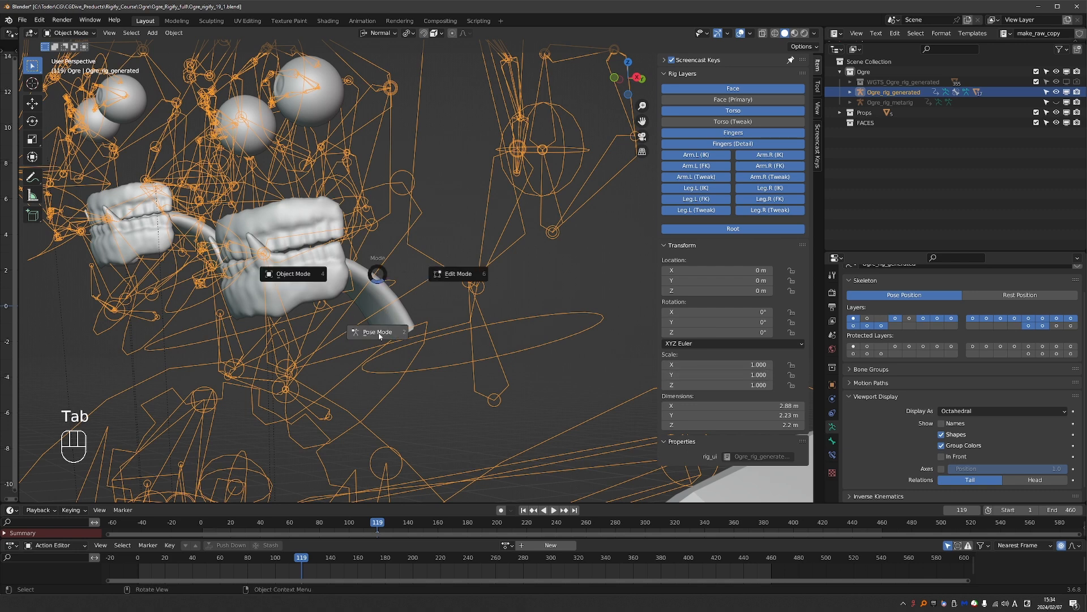
{"action": "middle_click_drag", "start_coordinate": [386, 321], "coordinate": [396, 319]}
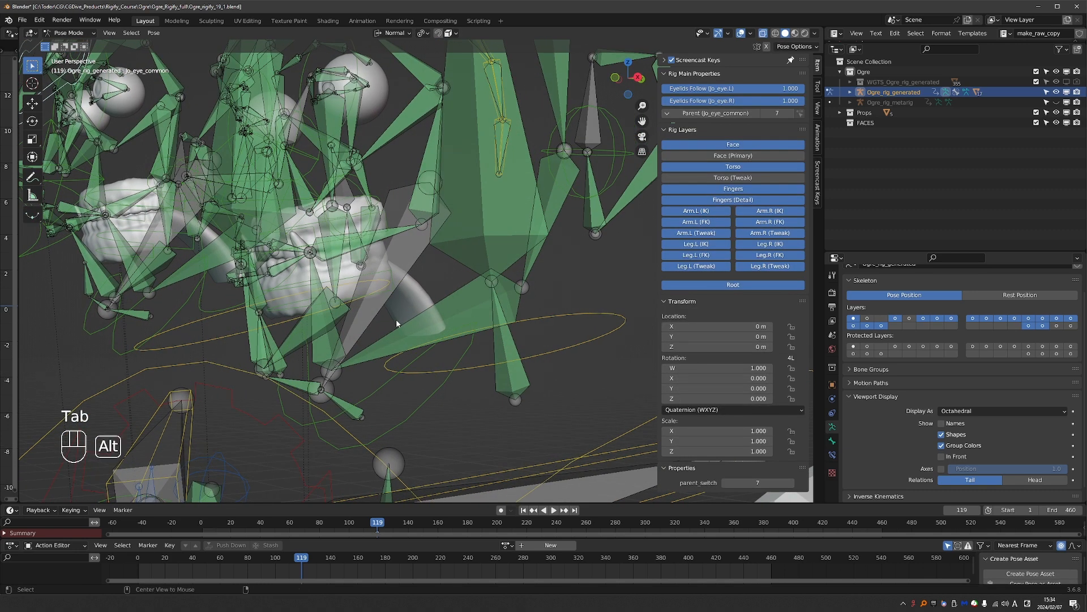
Reveal the rig's hidden bones and select the Jo head's chain of DEF-Jo_tongue deform bones
{"action": "key", "text": "alt+h"}
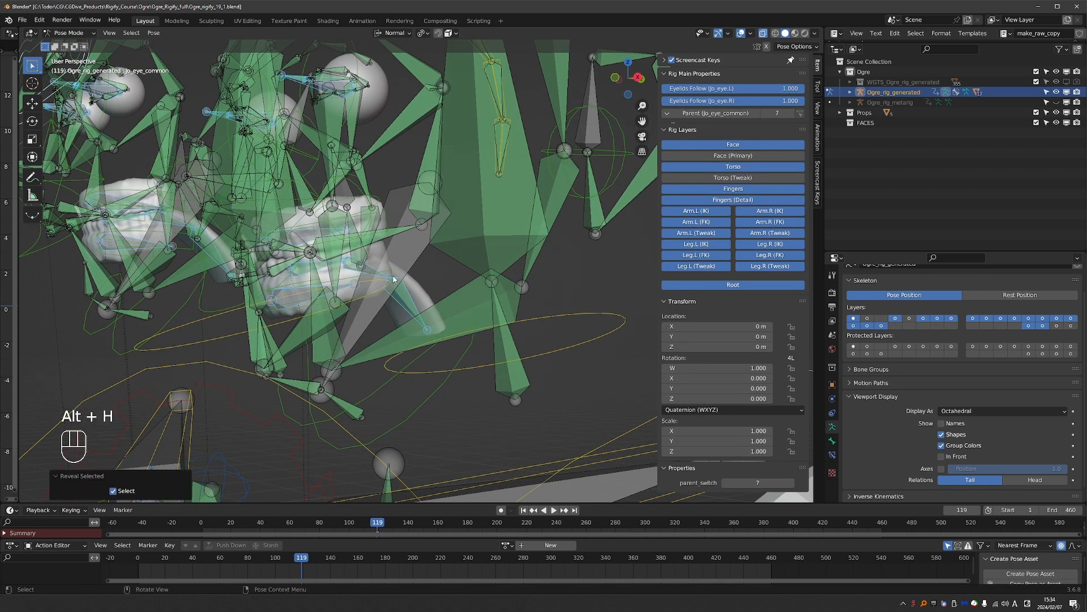
{"action": "left_click", "coordinate": [412, 304]}
{"action": "scroll", "coordinate": [331, 271], "scroll_direction": "up", "scroll_amount": 2}
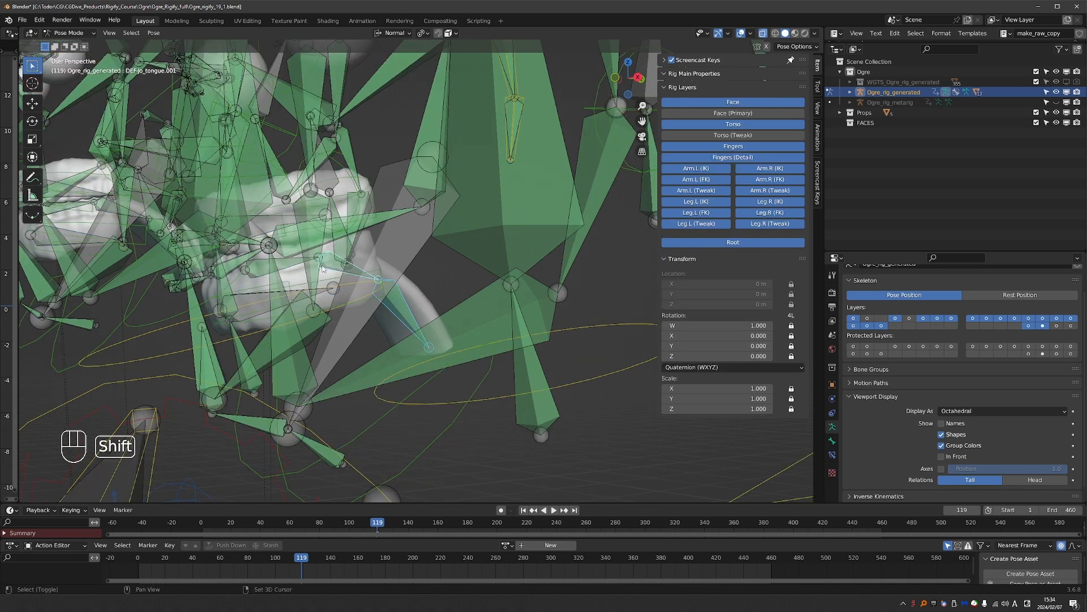
{"action": "left_click", "coordinate": [253, 274], "text": "shift"}
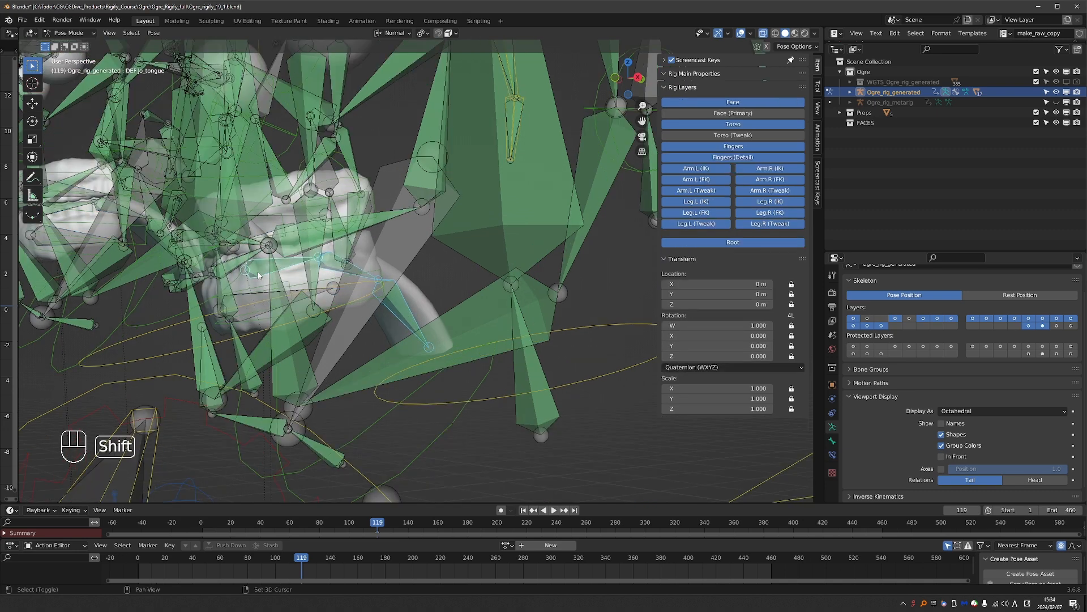
Select the Jo tongue mesh together with the rig and assign automatic weights from the selected DEF-Jo_tongue bones in Weight Paint mode
{"action": "scroll", "coordinate": [339, 319], "scroll_direction": "down", "scroll_amount": 4}
{"action": "key", "text": "Tab"}
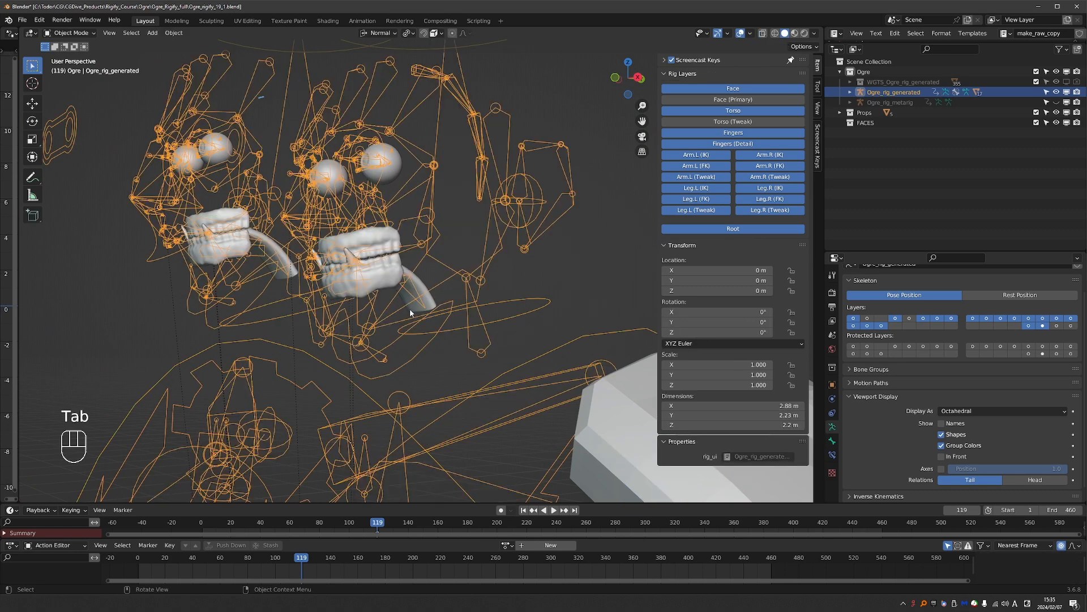
{"action": "left_click", "coordinate": [436, 303], "text": "shift"}
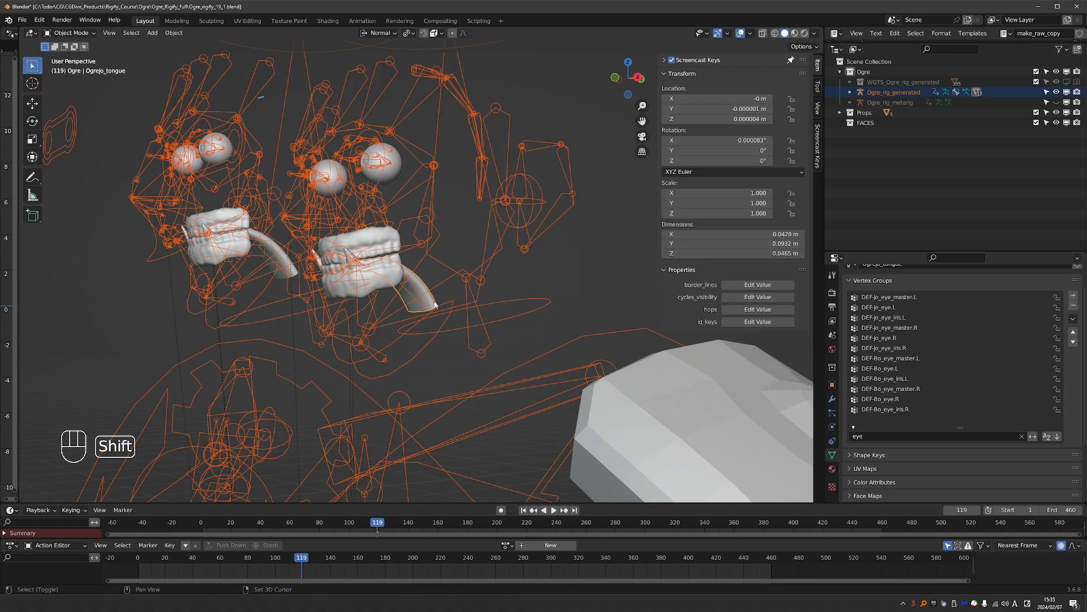
{"action": "key", "text": "Tab"}
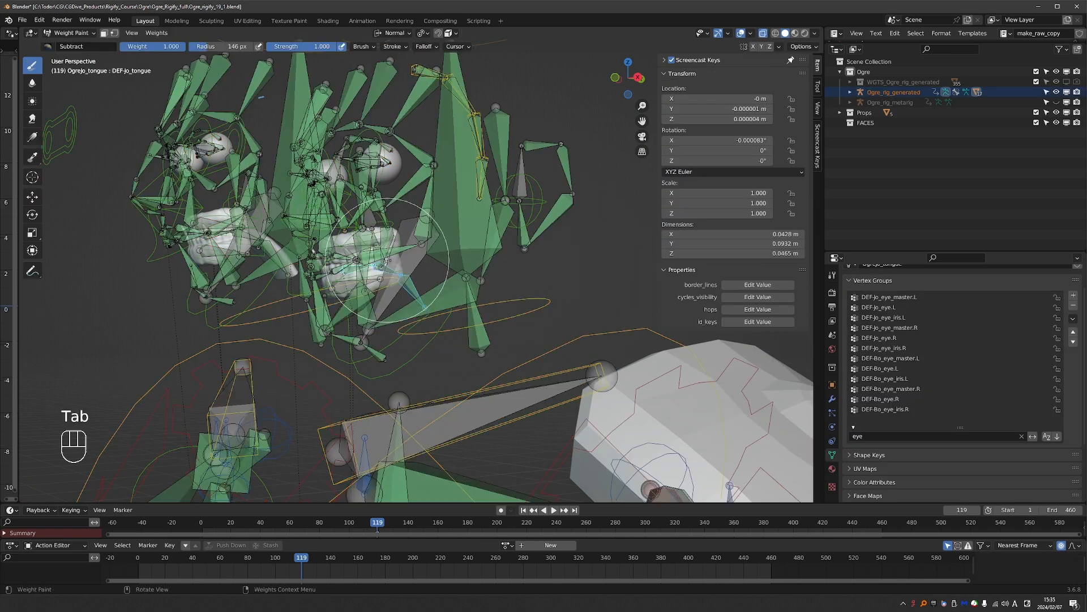
{"action": "scroll", "coordinate": [360, 280], "scroll_direction": "up", "scroll_amount": 5}
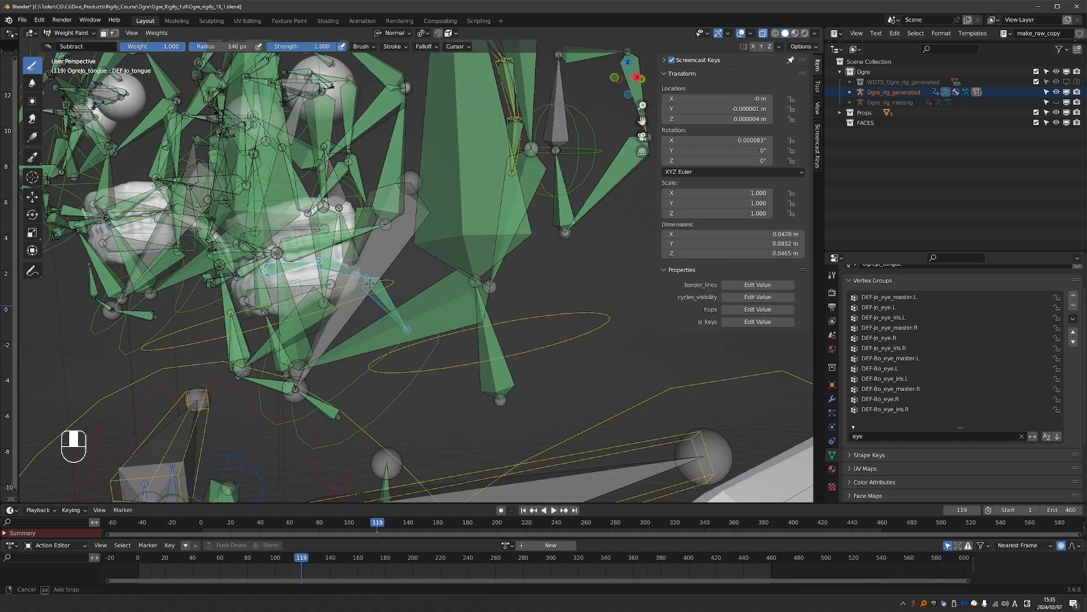
{"action": "key", "text": "alt+h"}
{"action": "middle_click_drag", "start_coordinate": [360, 281], "coordinate": [166, 45]}
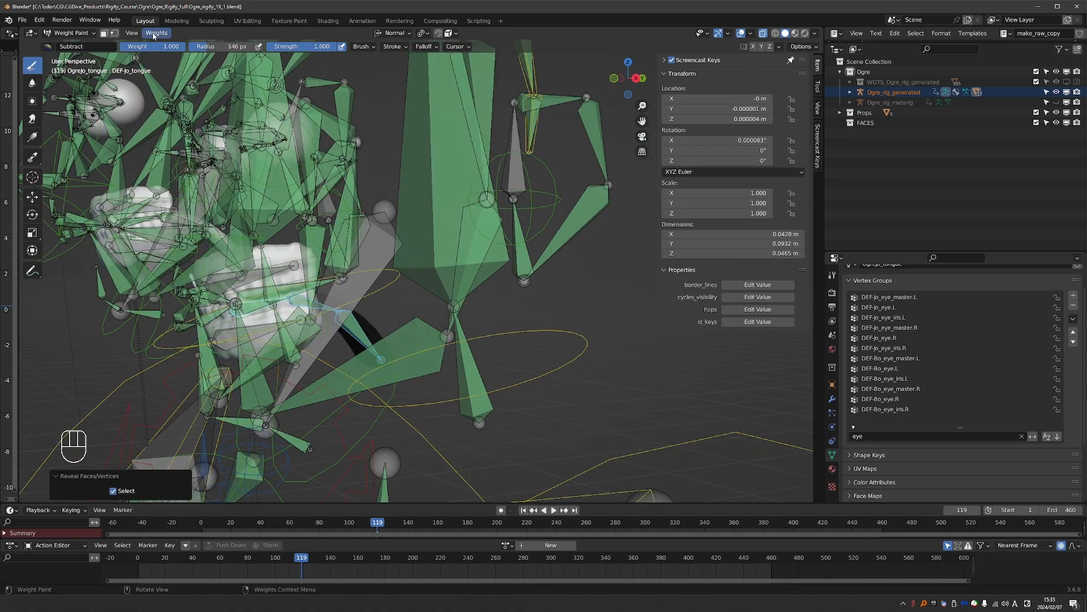
{"action": "left_click", "coordinate": [155, 33]}
{"action": "left_click", "coordinate": [169, 44]}
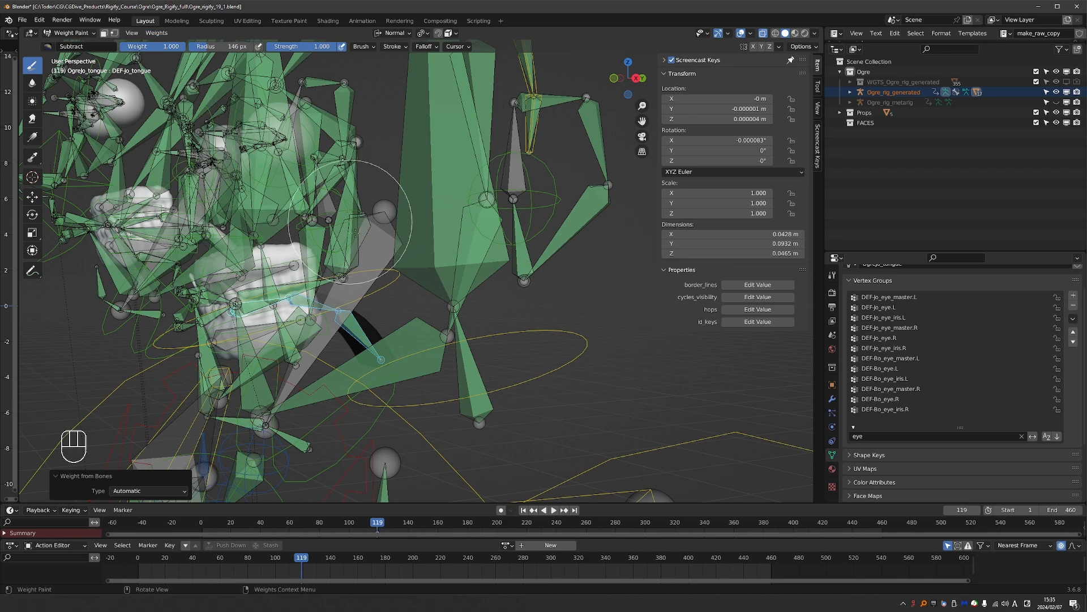
Inspect the Jo tongue's weights bone by bone along the DEF-Jo_tongue chain, including DEF-Jo_tongue.002
{"action": "left_click", "coordinate": [357, 338], "text": "ctrl"}
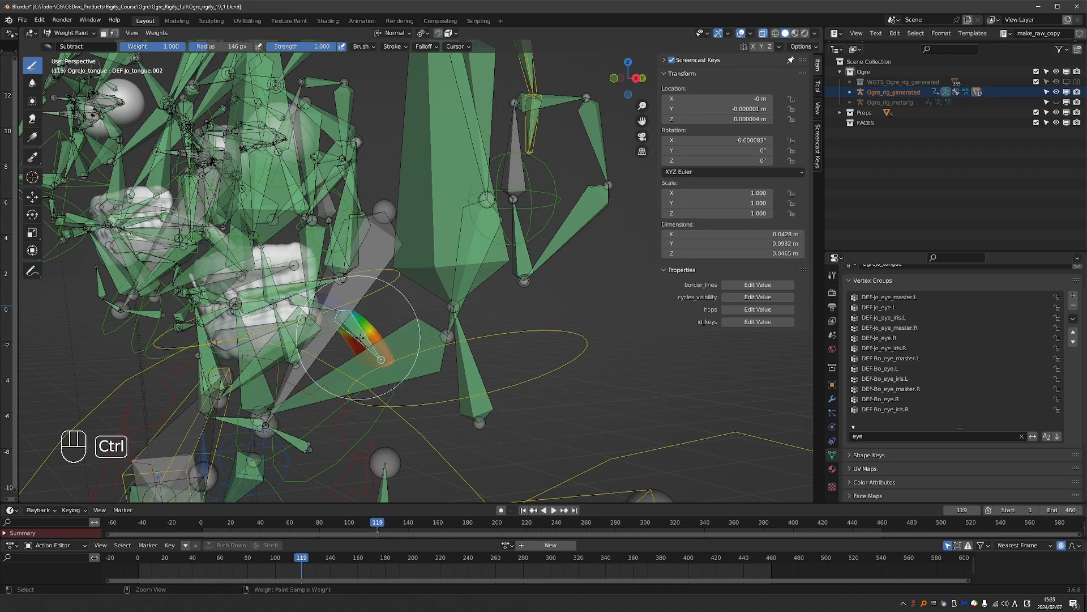
{"action": "left_click", "coordinate": [304, 306], "text": "ctrl"}
{"action": "middle_click_drag", "start_coordinate": [323, 322], "coordinate": [208, 318]}
{"action": "mouse_move", "coordinate": [77, 313]}
{"action": "middle_mouse_down", "text": "shift"}
{"action": "mouse_move", "coordinate": [289, 311]}
{"action": "mouse_move", "coordinate": [259, 282]}
{"action": "mouse_move", "coordinate": [260, 247]}
{"action": "mouse_move", "coordinate": [317, 237]}
{"action": "middle_mouse_up", "text": "shift"}
{"action": "left_click", "coordinate": [163, 317], "text": "ctrl"}
{"action": "scroll", "coordinate": [175, 319], "scroll_direction": "down", "scroll_amount": 6}
{"action": "scroll", "coordinate": [290, 311], "scroll_direction": "up", "scroll_amount": 5}
Return the generated rig to Pose Mode and select the Bo head's chain of DEF-Bo_tongue deform bones
{"action": "key", "text": "Tab"}
{"action": "left_click", "coordinate": [226, 296]}
{"action": "left_click", "coordinate": [325, 255]}
{"action": "left_click", "coordinate": [319, 245]}
{"action": "key", "text": "Tab"}
{"action": "left_click", "coordinate": [276, 275]}
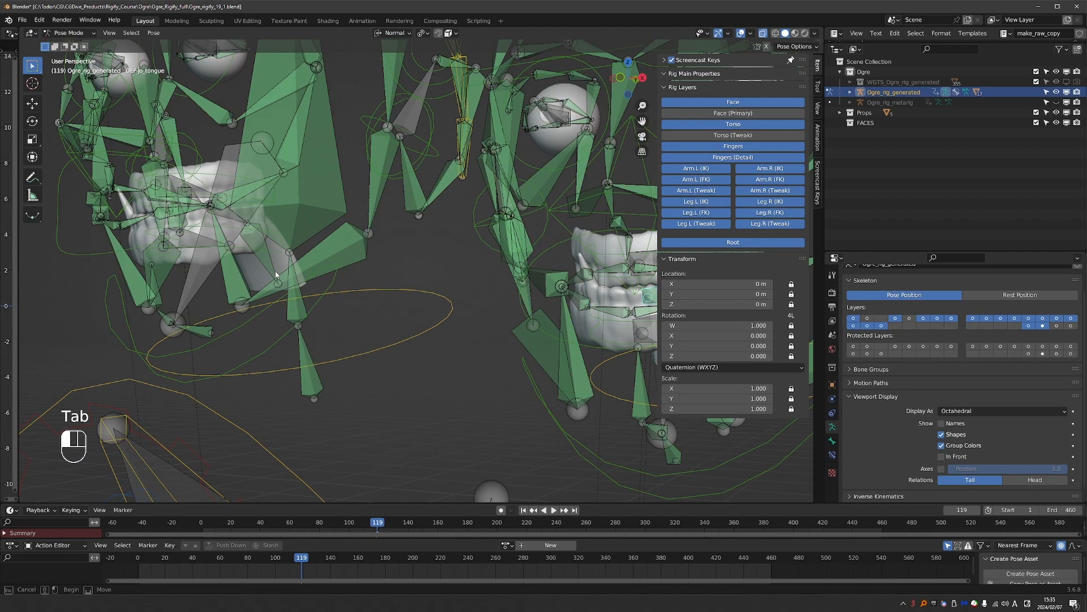
{"action": "middle_click_drag", "start_coordinate": [259, 249], "coordinate": [250, 243]}
{"action": "left_click", "coordinate": [245, 221]}
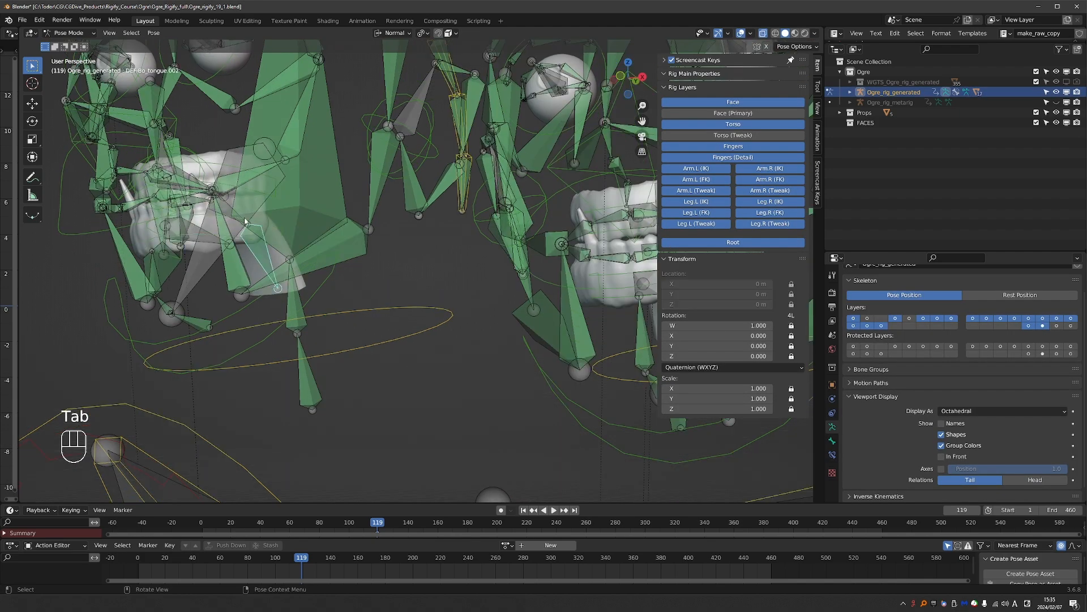
{"action": "left_click", "coordinate": [199, 206], "text": "shift"}
{"action": "key", "text": "ctrl+z"}
{"action": "left_click", "coordinate": [199, 205], "text": "shift"}
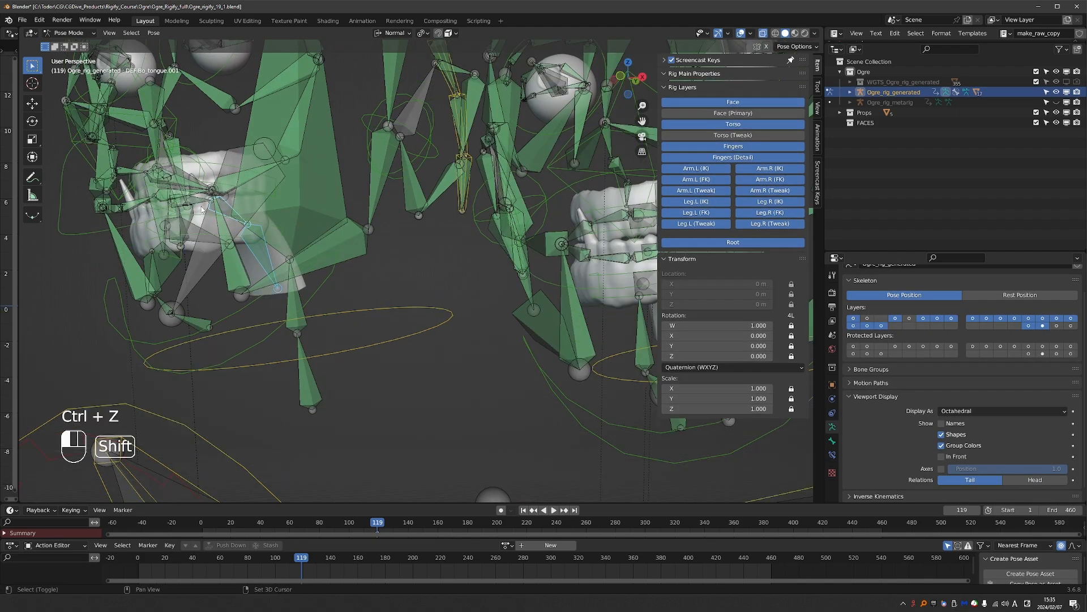
{"action": "middle_click_drag", "start_coordinate": [296, 314], "coordinate": [281, 315]}
Select the Bo tongue mesh with the rig and assign automatic weights from the DEF-Bo_tongue bones in Weight Paint mode
{"action": "key", "text": "Tab"}
{"action": "left_click", "coordinate": [281, 296]}
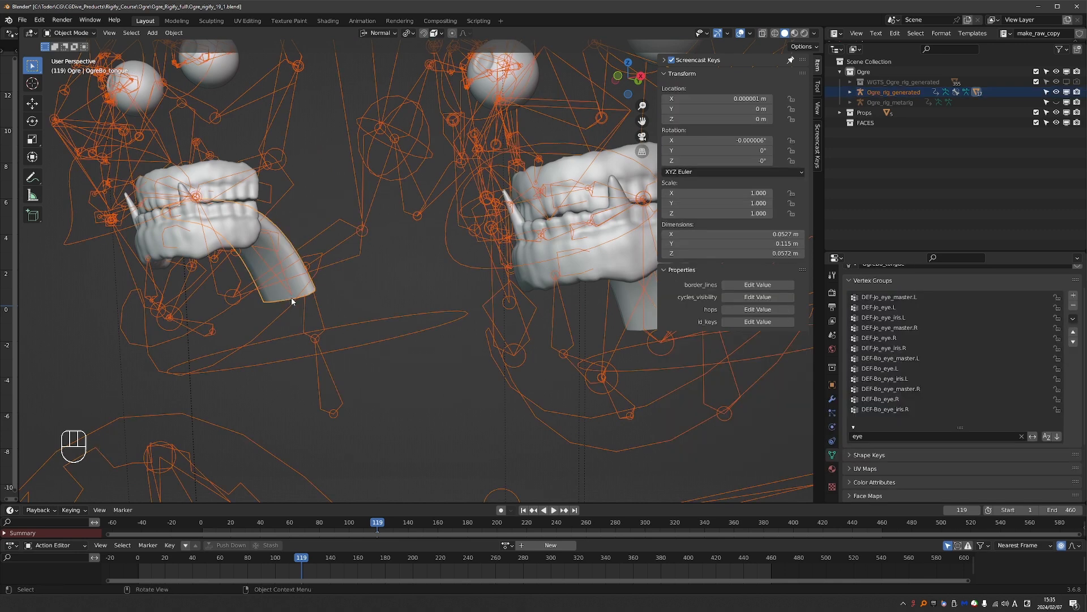
{"action": "key", "text": "Tab"}
{"action": "left_click", "coordinate": [240, 262]}
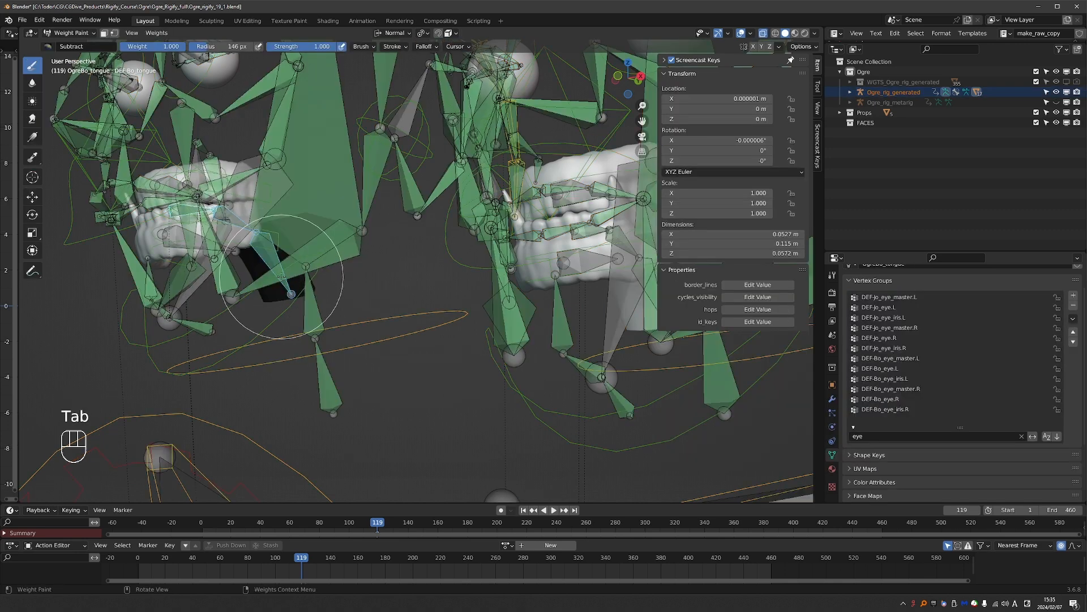
{"action": "left_click", "coordinate": [157, 33]}
{"action": "left_click", "coordinate": [162, 42]}
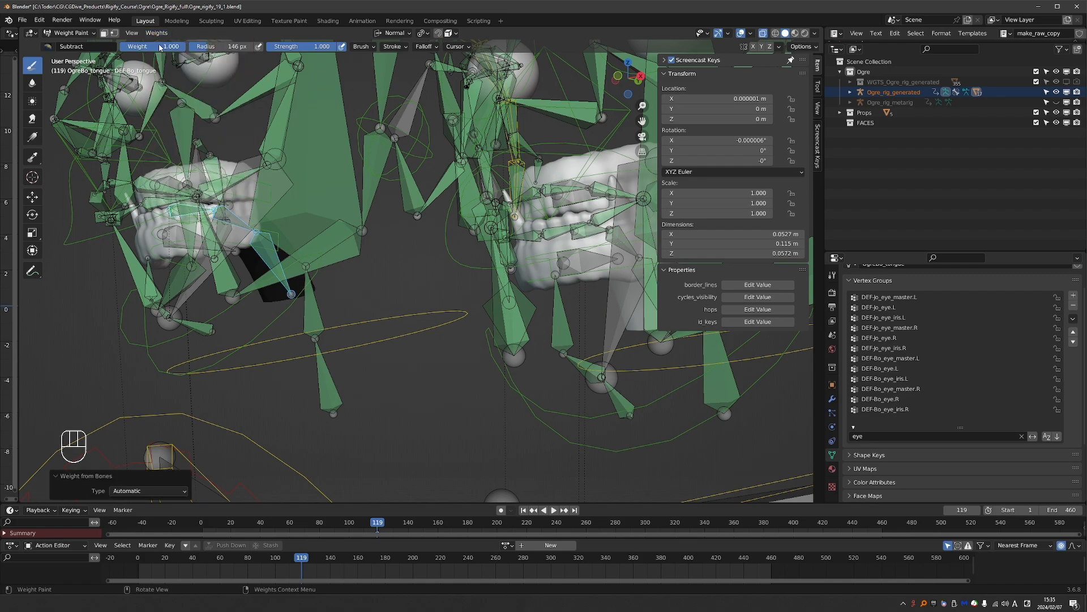
Inspect the Bo tongue's weights for individual DEF-Bo_tongue bones, including DEF-Bo_tongue.001
{"action": "left_click", "coordinate": [266, 253], "text": "ctrl"}
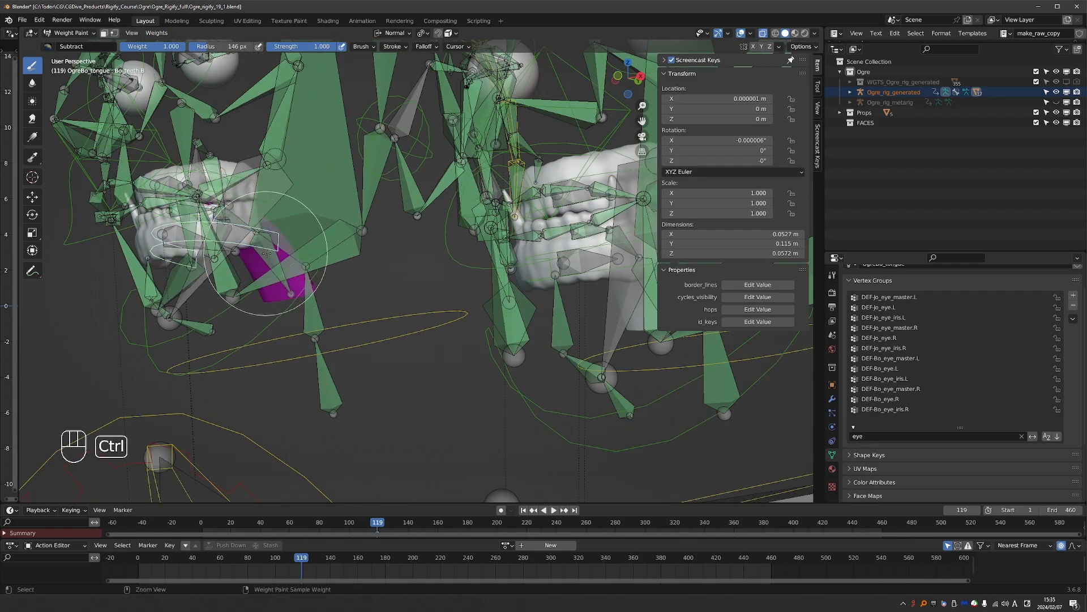
{"action": "left_click", "coordinate": [266, 253], "text": "ctrl"}
{"action": "left_click", "coordinate": [238, 219], "text": "ctrl"}
{"action": "middle_click_drag", "start_coordinate": [217, 224], "coordinate": [252, 242]}
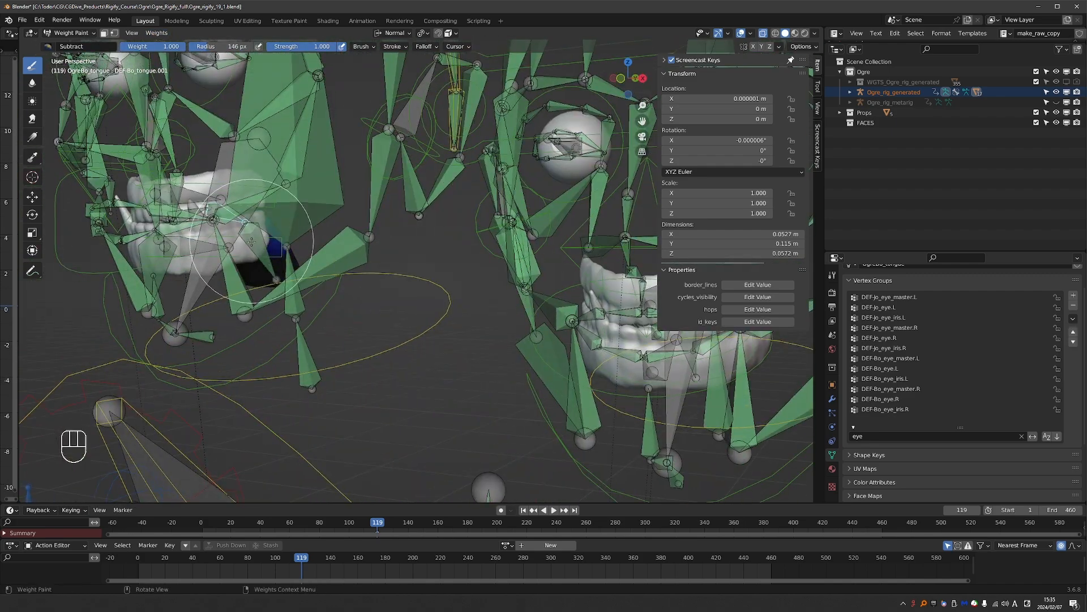
Switch to Pose Mode on the rig and open the Bo head's mouth by trackball-rotating Bo_jaw_master about 16.6° and 0.573°
{"action": "key", "text": "Tab"}
{"action": "key", "text": "Tab"}
{"action": "key", "text": "Tab"}
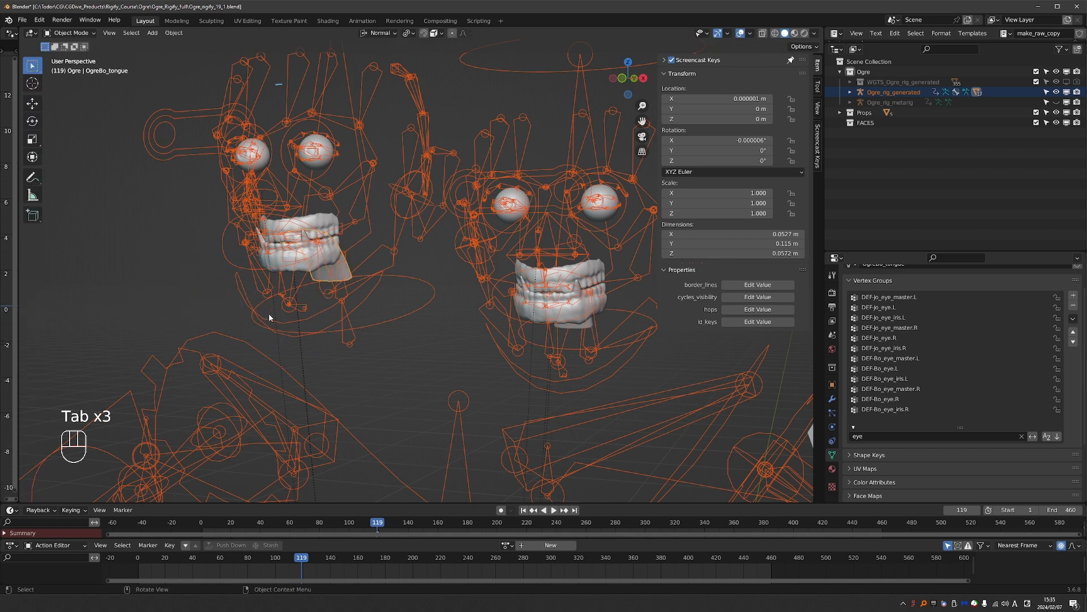
{"action": "key", "text": "Tab"}
{"action": "left_click", "coordinate": [274, 313]}
{"action": "key", "text": "r"}
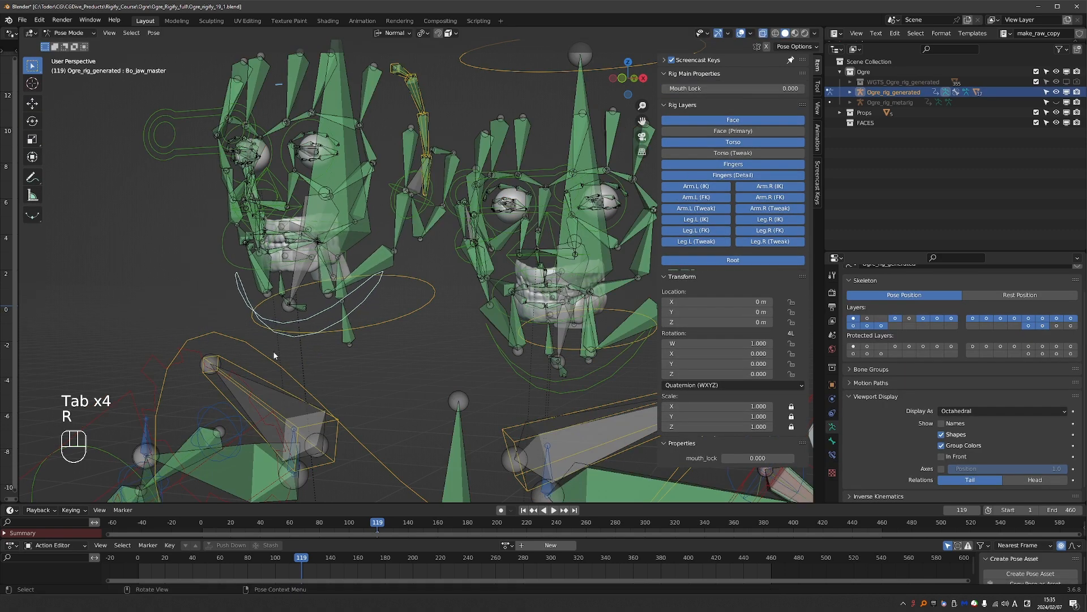
{"action": "key", "text": "r"}
{"action": "key", "text": "r"}
{"action": "left_click", "coordinate": [278, 364]}
Show the Face (Primary) rig layer and test-move the Bo_tongue control from two view angles, cancelling each move
{"action": "left_click", "coordinate": [735, 133]}
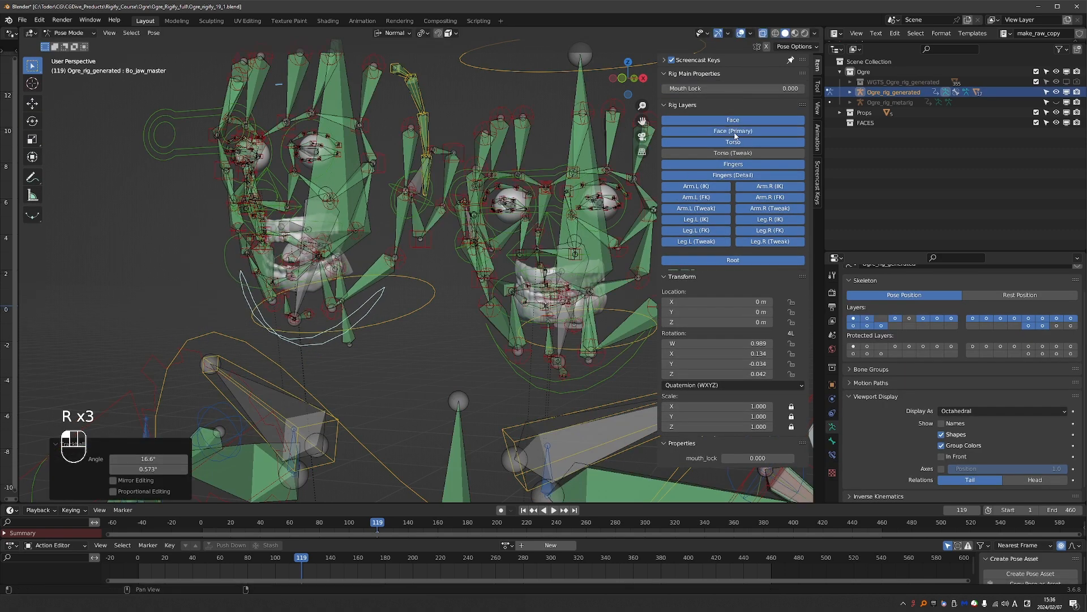
{"action": "scroll", "coordinate": [272, 287], "scroll_direction": "up", "scroll_amount": 5}
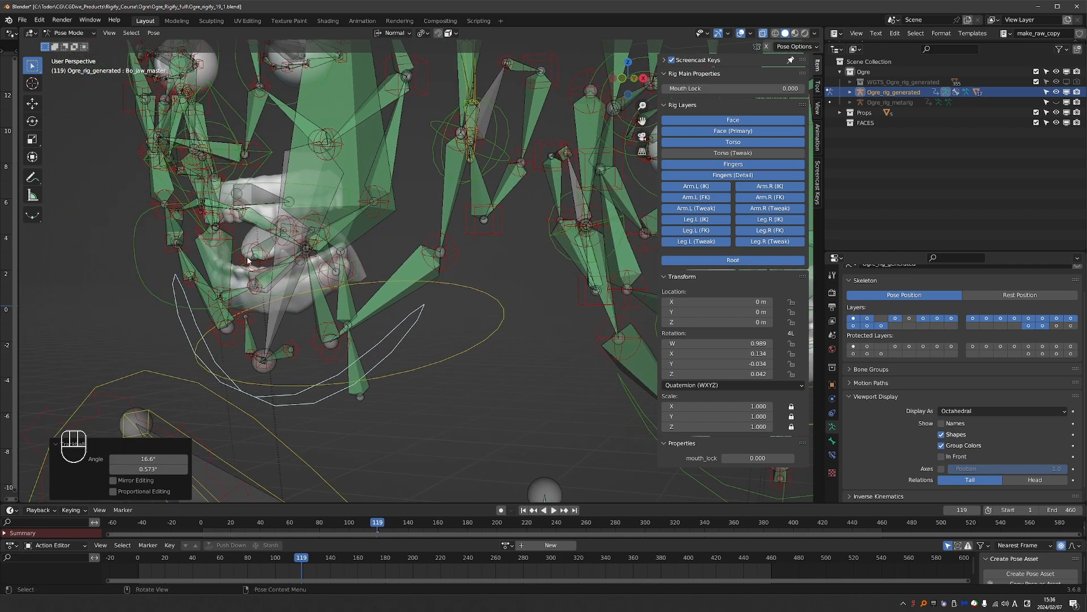
{"action": "left_click", "coordinate": [235, 256]}
{"action": "key", "text": "g"}
{"action": "right_click", "coordinate": [265, 256]}
{"action": "middle_click_drag", "start_coordinate": [269, 256], "coordinate": [235, 258]}
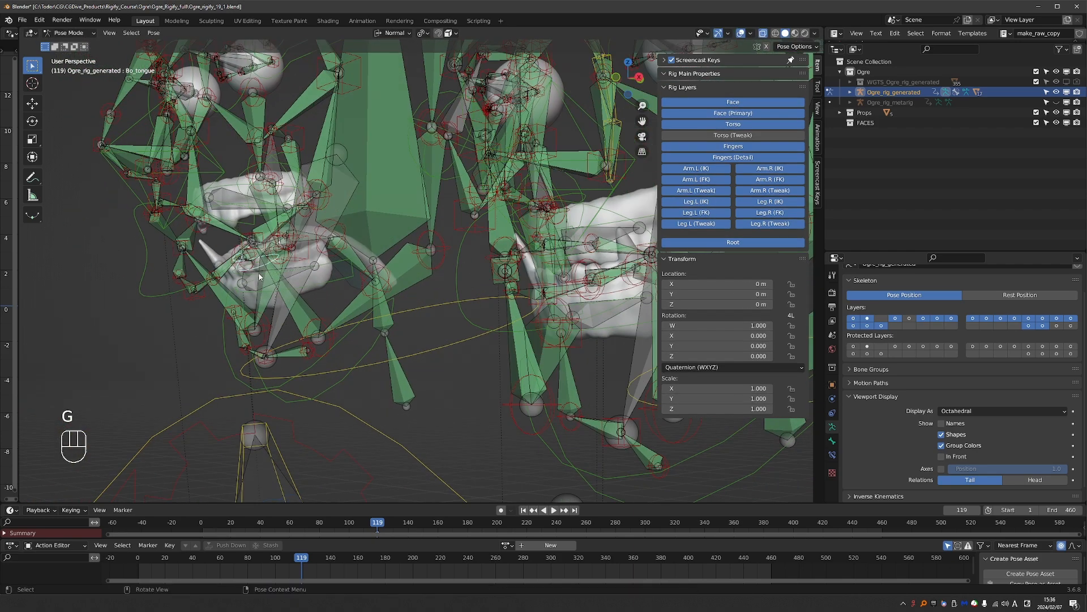
{"action": "key", "text": "g"}
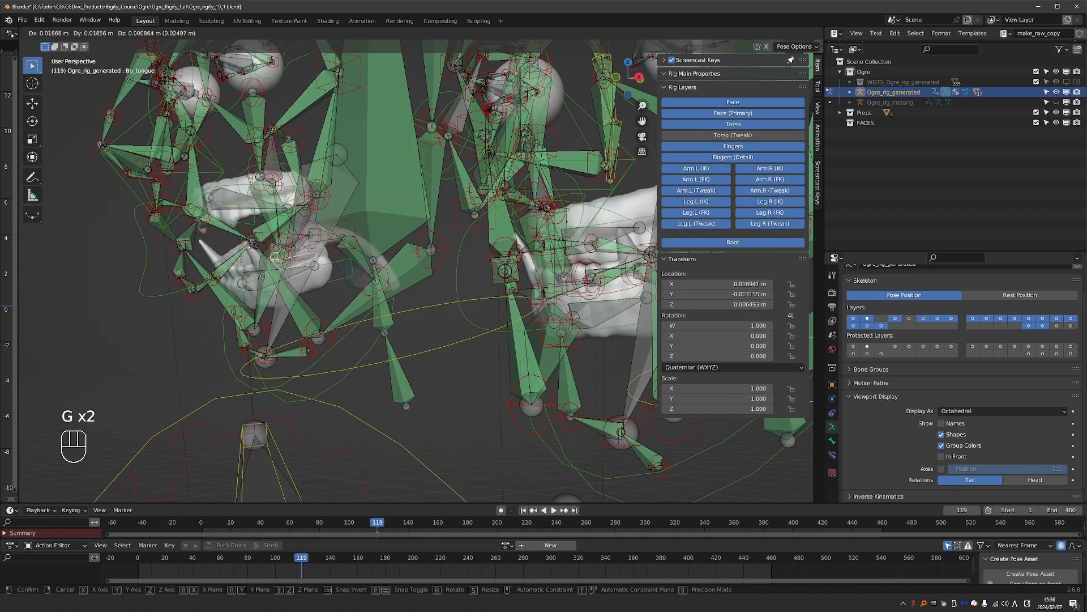
{"action": "right_click", "coordinate": [241, 254]}
{"action": "scroll", "coordinate": [272, 278], "scroll_direction": "down", "scroll_amount": 4}
{"action": "middle_click_drag", "start_coordinate": [284, 284], "coordinate": [359, 290]}
Reveal all hidden objects in Object Mode, return the generated rig to Pose Mode and hide Ogre_rig_metarig
{"action": "key", "text": "Tab"}
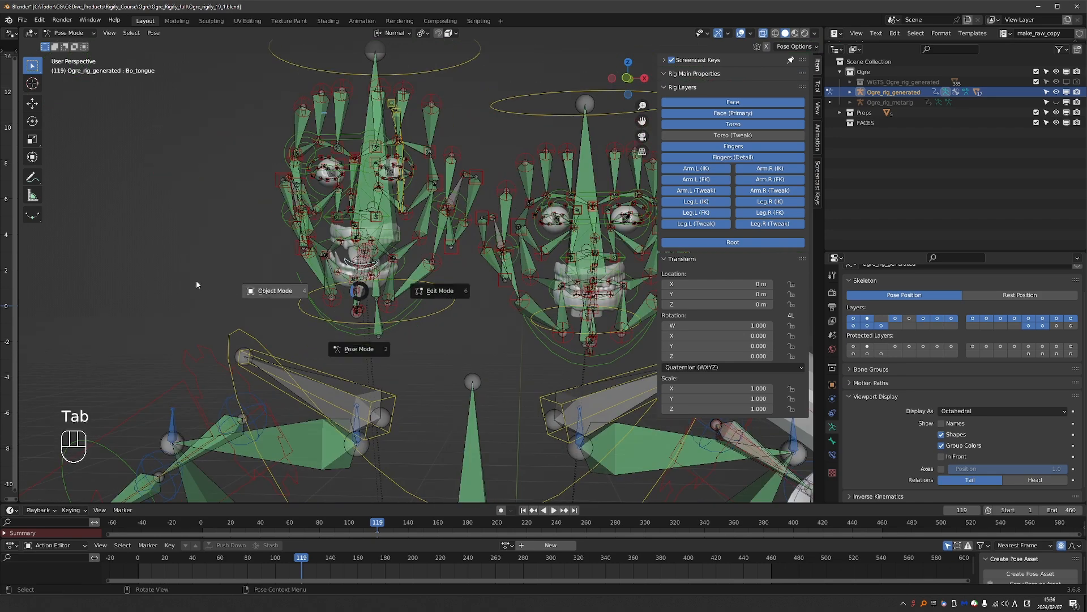
{"action": "left_click", "coordinate": [196, 280]}
{"action": "key", "text": "alt+h"}
{"action": "key", "text": "Tab"}
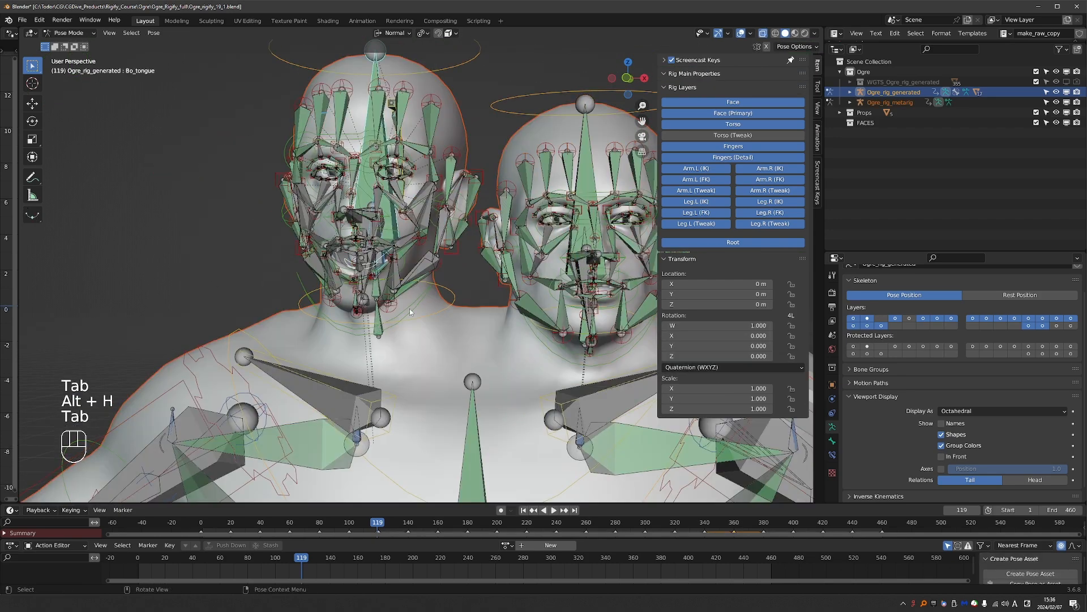
{"action": "left_click", "coordinate": [1056, 103]}
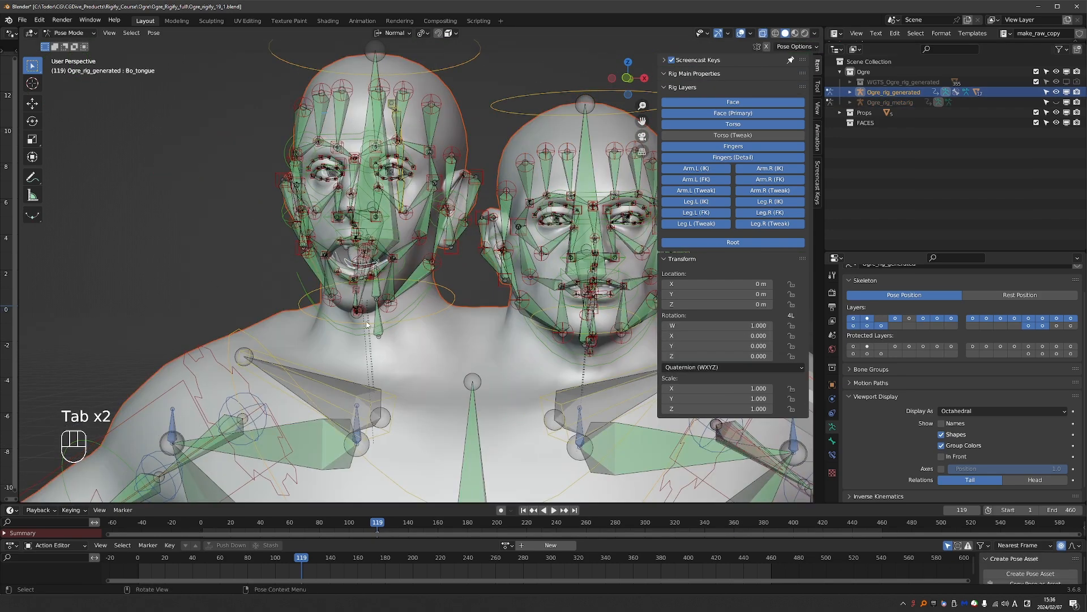
Hide the overlays and test-move Bo_tongue inside the open mouth with the body visible, cancelling the move
{"action": "scroll", "coordinate": [353, 297], "scroll_direction": "up", "scroll_amount": 2}
{"action": "key", "text": "z"}
{"action": "middle_click_drag", "start_coordinate": [353, 294], "coordinate": [387, 282]}
{"action": "key", "text": "g"}
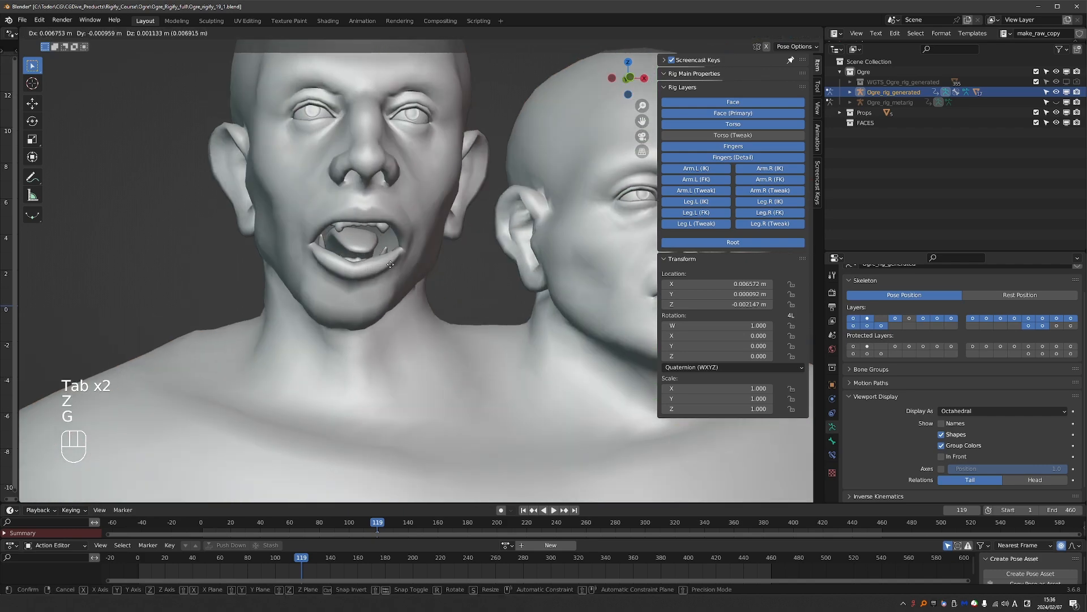
{"action": "right_click", "coordinate": [389, 255]}
Restore the overlays, clear the rotation and location of all the rig's bones and turn off Bone X-Ray
{"action": "key", "text": "a"}
{"action": "key", "text": "z"}
{"action": "scroll", "coordinate": [397, 292], "scroll_direction": "down", "scroll_amount": 3}
{"action": "key", "text": "a"}
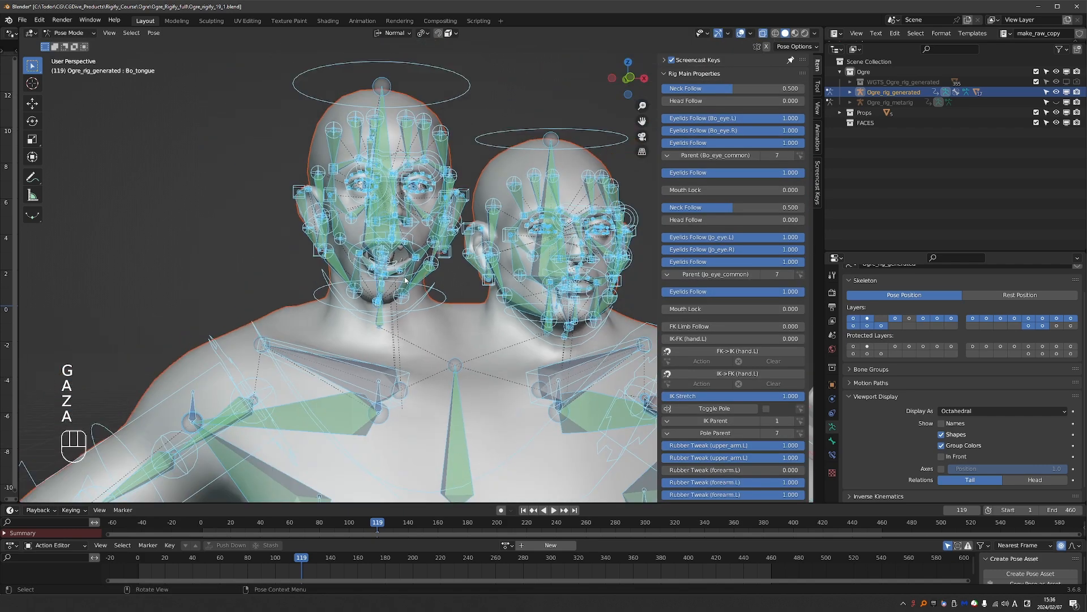
{"action": "key", "text": "alt+r"}
{"action": "key", "text": "alt+t"}
{"action": "key", "text": "alt+g"}
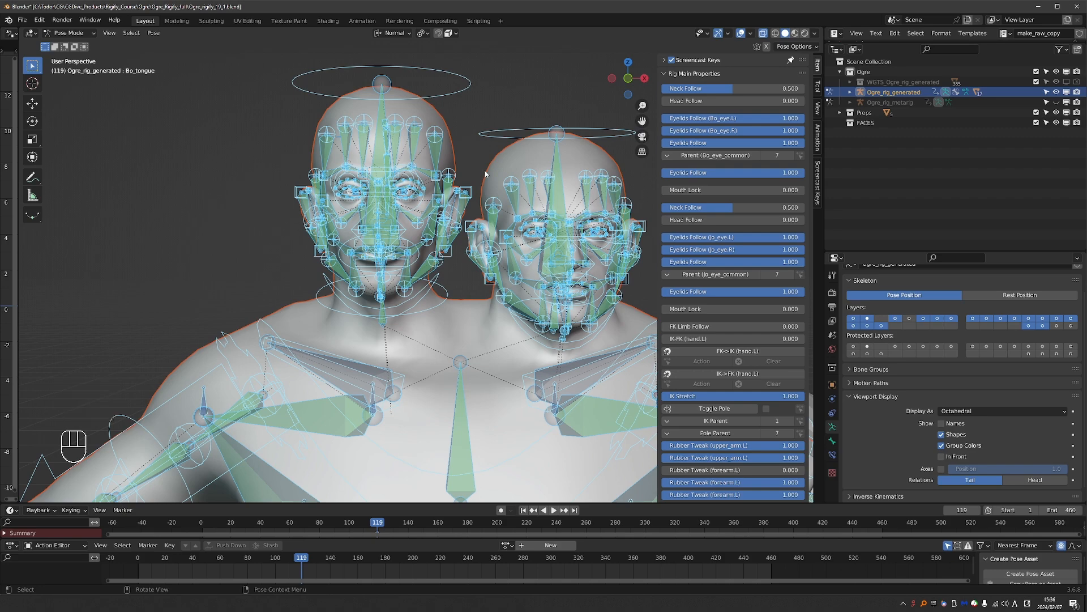
{"action": "key", "text": "z"}
{"action": "middle_click_drag", "start_coordinate": [485, 174], "coordinate": [474, 174]}
Test-rotate the Jo head's head.001 control and Jo_jaw_master with trackball rotation, cancelling both
{"action": "left_click", "coordinate": [596, 140]}
{"action": "key", "text": "r"}
{"action": "key", "text": "r"}
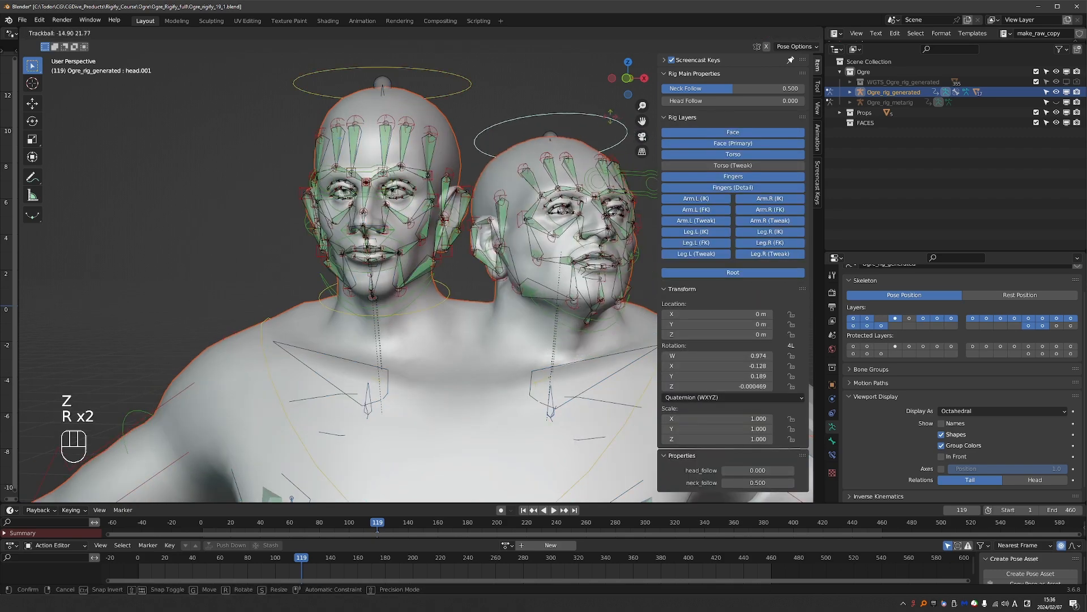
{"action": "right_click", "coordinate": [610, 338]}
{"action": "left_click", "coordinate": [584, 344]}
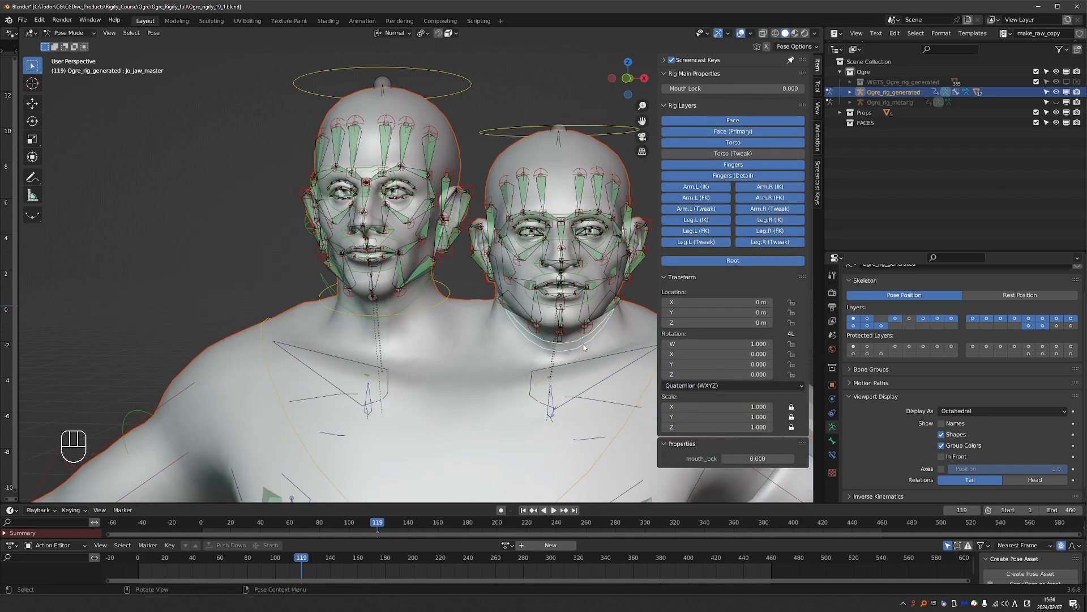
{"action": "key", "text": "r"}
{"action": "key", "text": "r"}
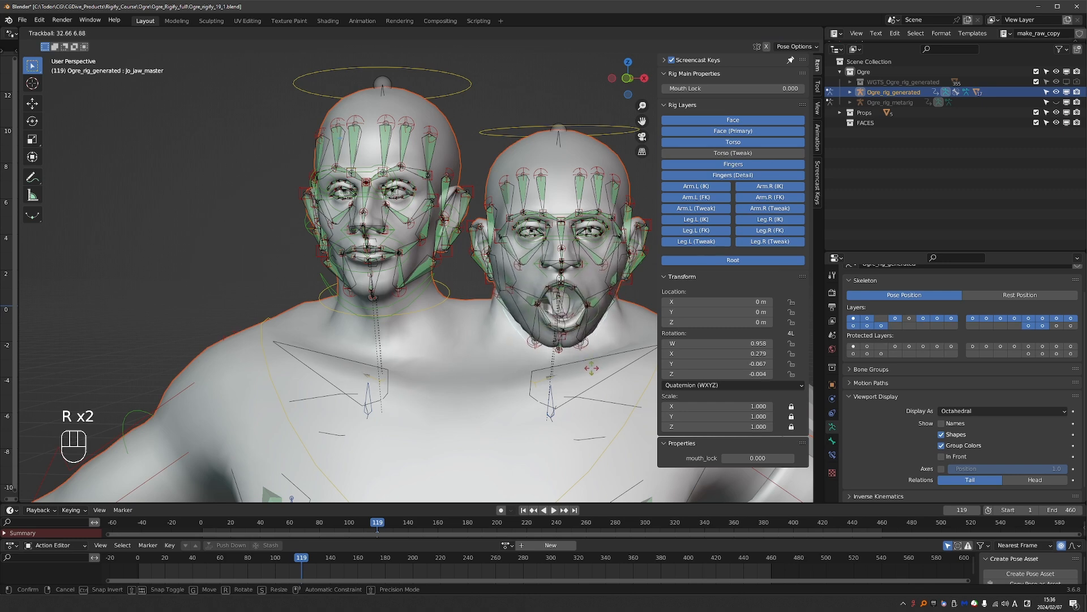
{"action": "right_click", "coordinate": [586, 355]}
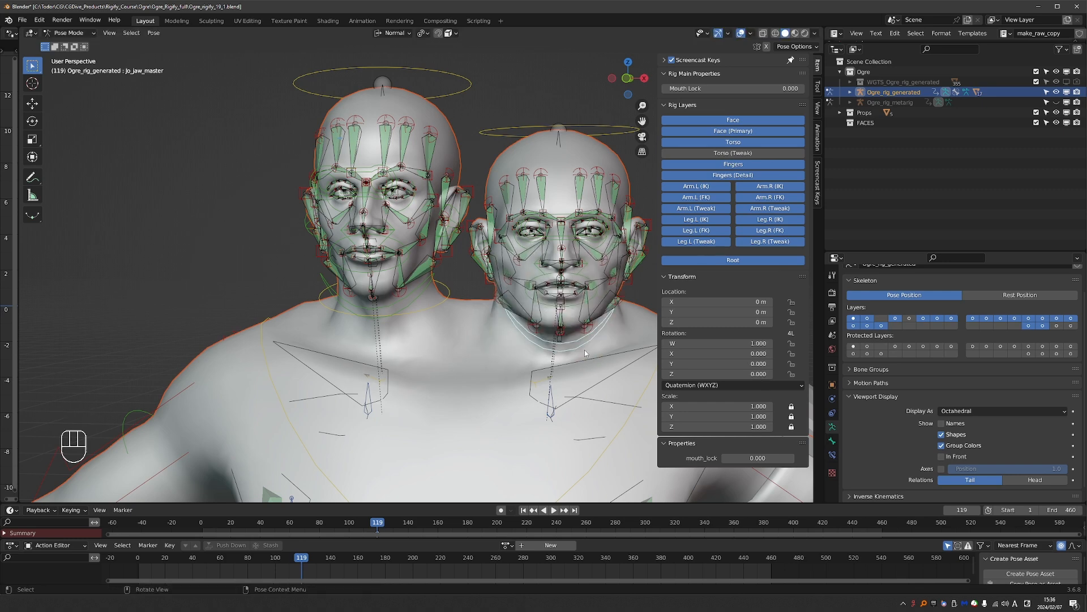
Lower the Jo head's upper left eyelid by moving Jo_lid.T.L.002 about 0.011 m down
{"action": "middle_click_drag", "start_coordinate": [584, 349], "coordinate": [487, 223]}
{"action": "middle_click_drag", "start_coordinate": [536, 153], "coordinate": [530, 200], "text": "shift"}
{"action": "scroll", "coordinate": [530, 200], "scroll_direction": "up", "scroll_amount": 3}
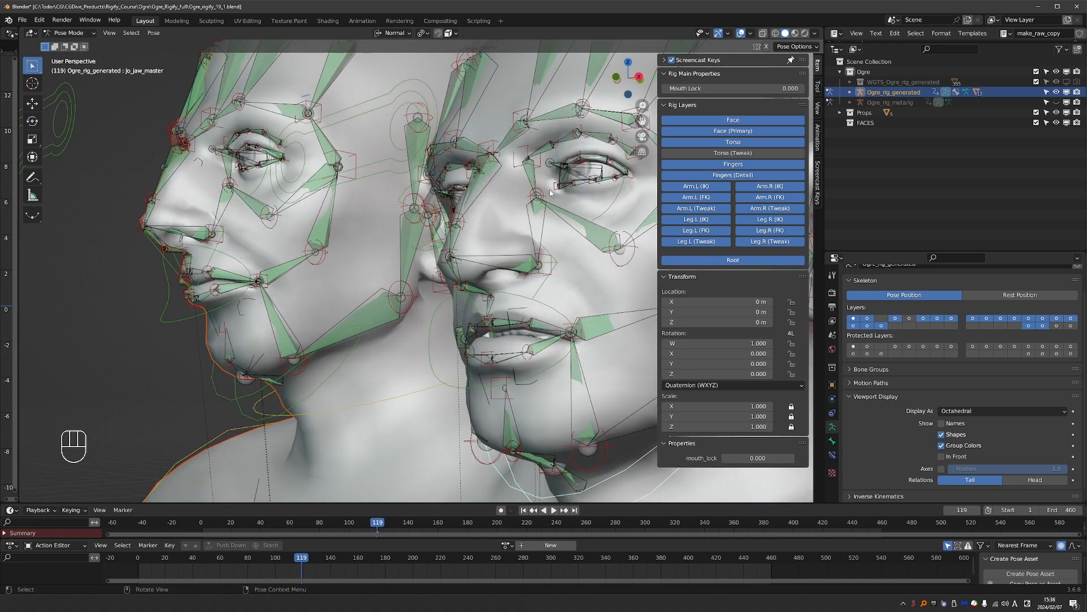
{"action": "left_click", "coordinate": [586, 165]}
{"action": "key", "text": "g"}
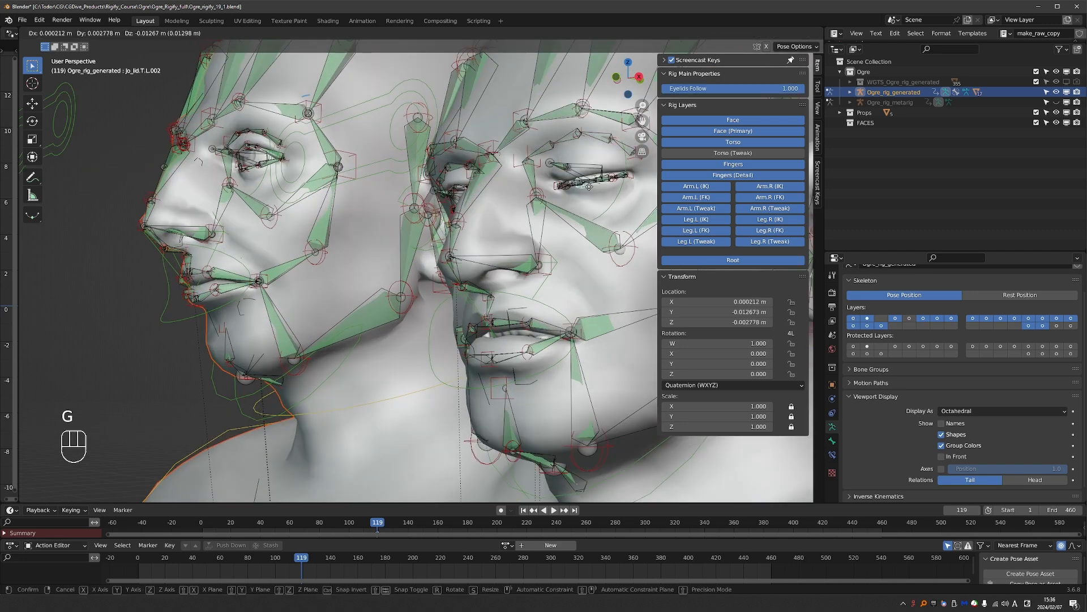
{"action": "left_click", "coordinate": [590, 181]}
Inspect the lowered eyelid with the overlays hidden, restore them and test-move Jo_lid.T.L.002 again, cancelling the move
{"action": "key", "text": "z"}
{"action": "mouse_move", "coordinate": [590, 183]}
{"action": "middle_mouse_down"}
{"action": "mouse_move", "coordinate": [618, 199]}
{"action": "mouse_move", "coordinate": [494, 226]}
{"action": "middle_mouse_up"}
{"action": "key", "text": "z"}
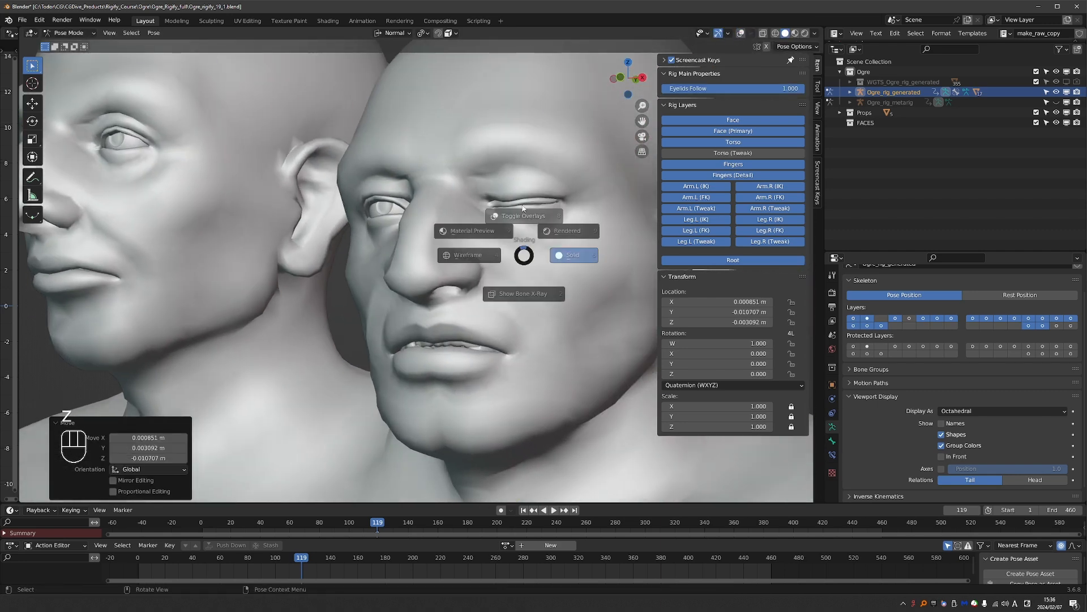
{"action": "left_click", "coordinate": [517, 223]}
{"action": "key", "text": "g"}
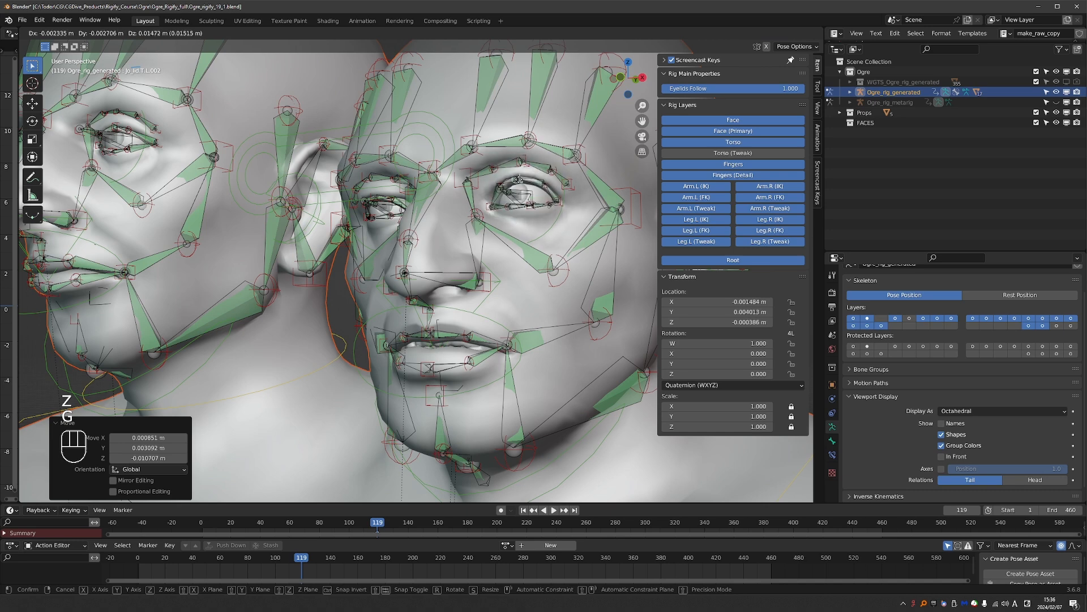
{"action": "left_click", "coordinate": [516, 206]}
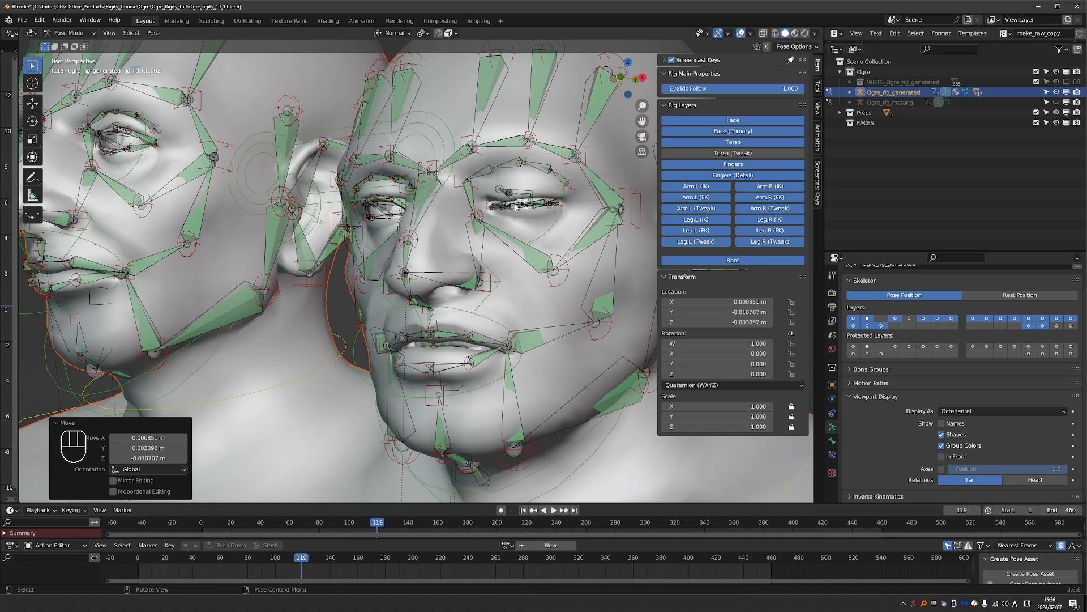